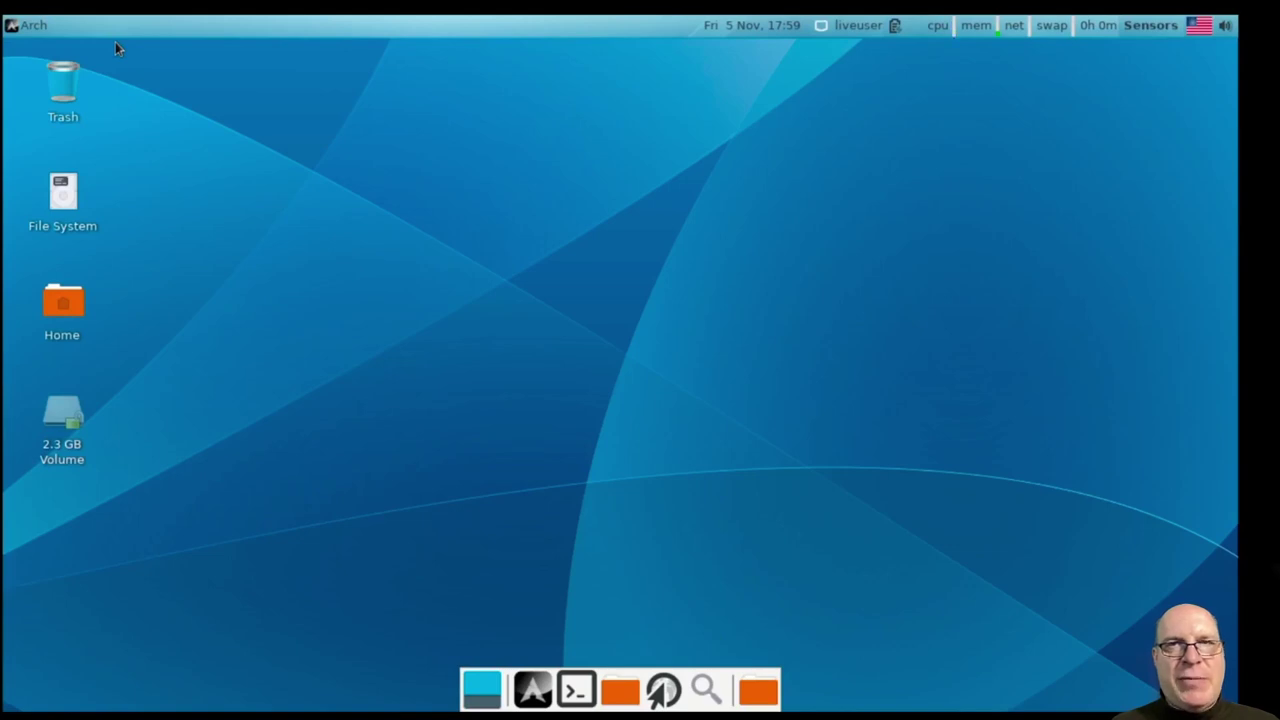
- Switch the live desktop to 1920x1080 in Xfce Display Settings and keep the new configuration
left_click(31, 26)
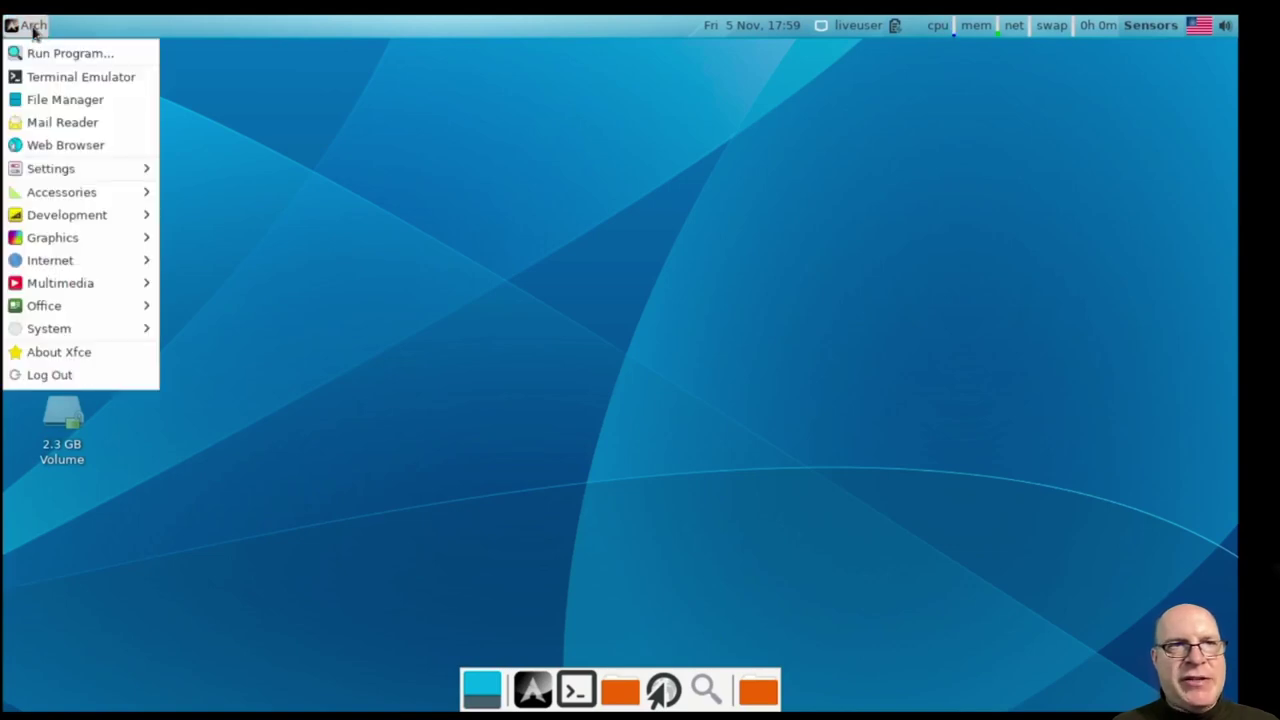
mouse_move(64, 170)
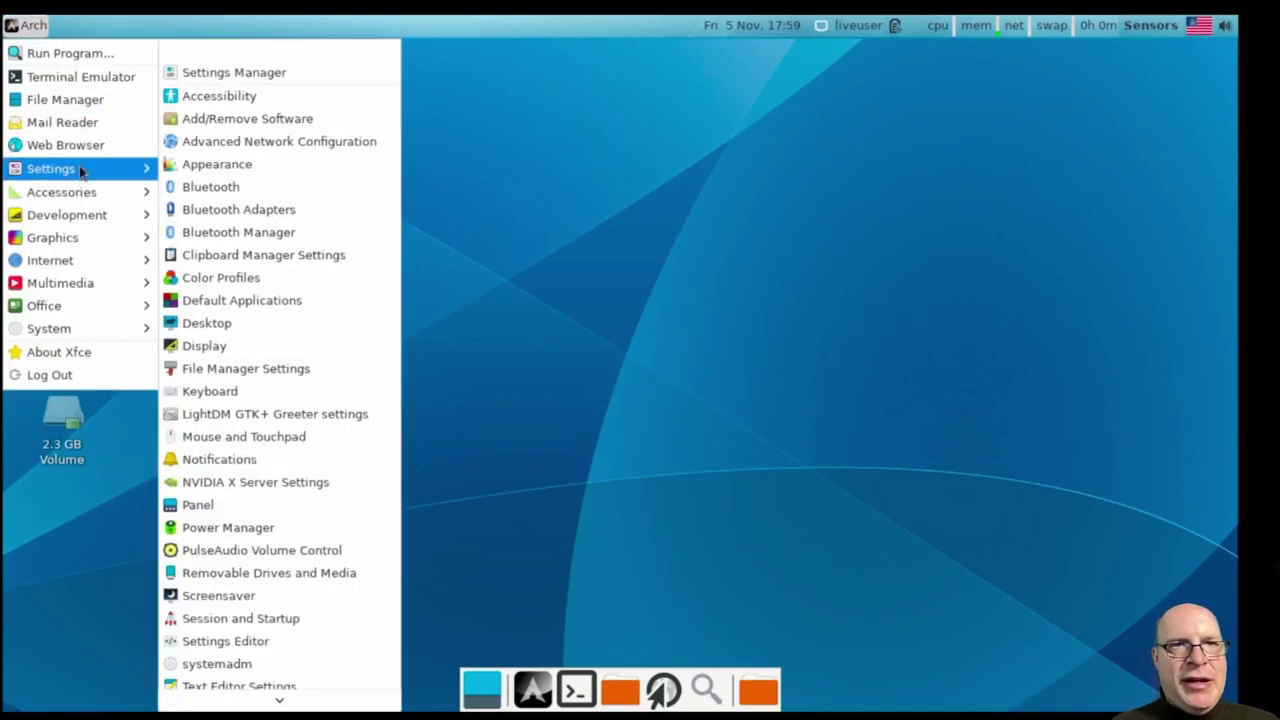
left_click(203, 347)
left_click(567, 200)
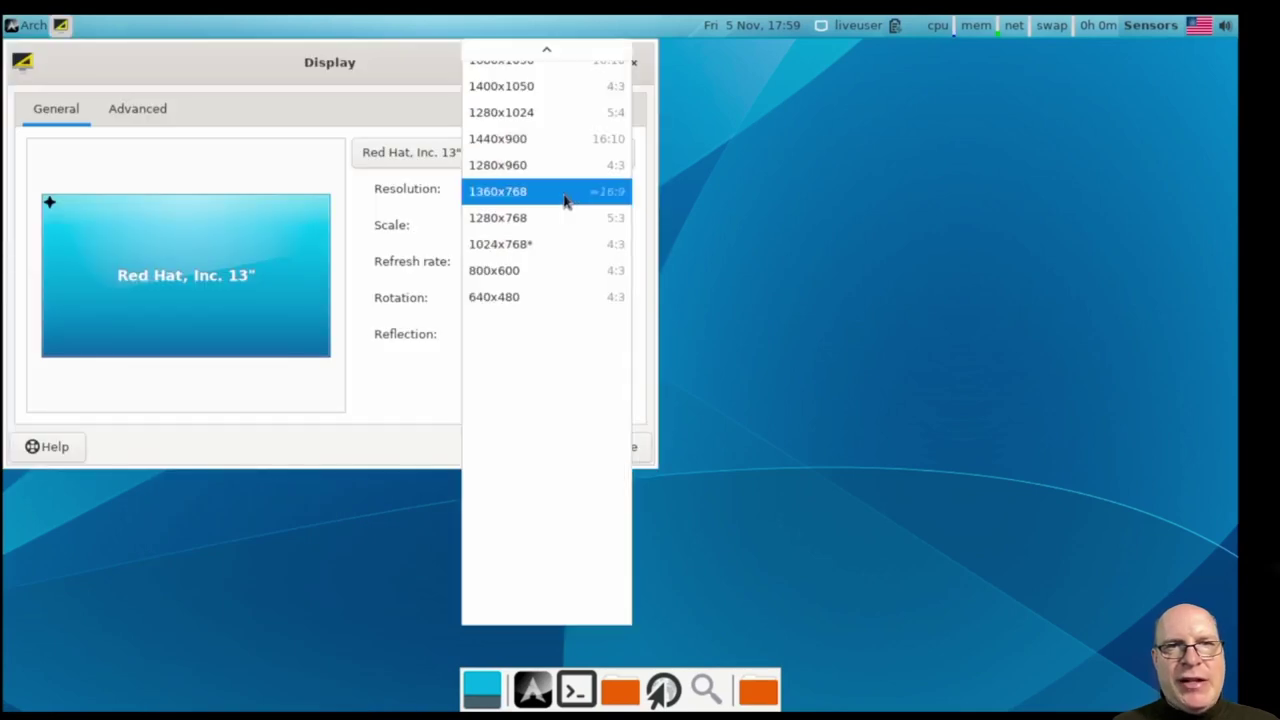
scroll(555, 208, "up", 4)
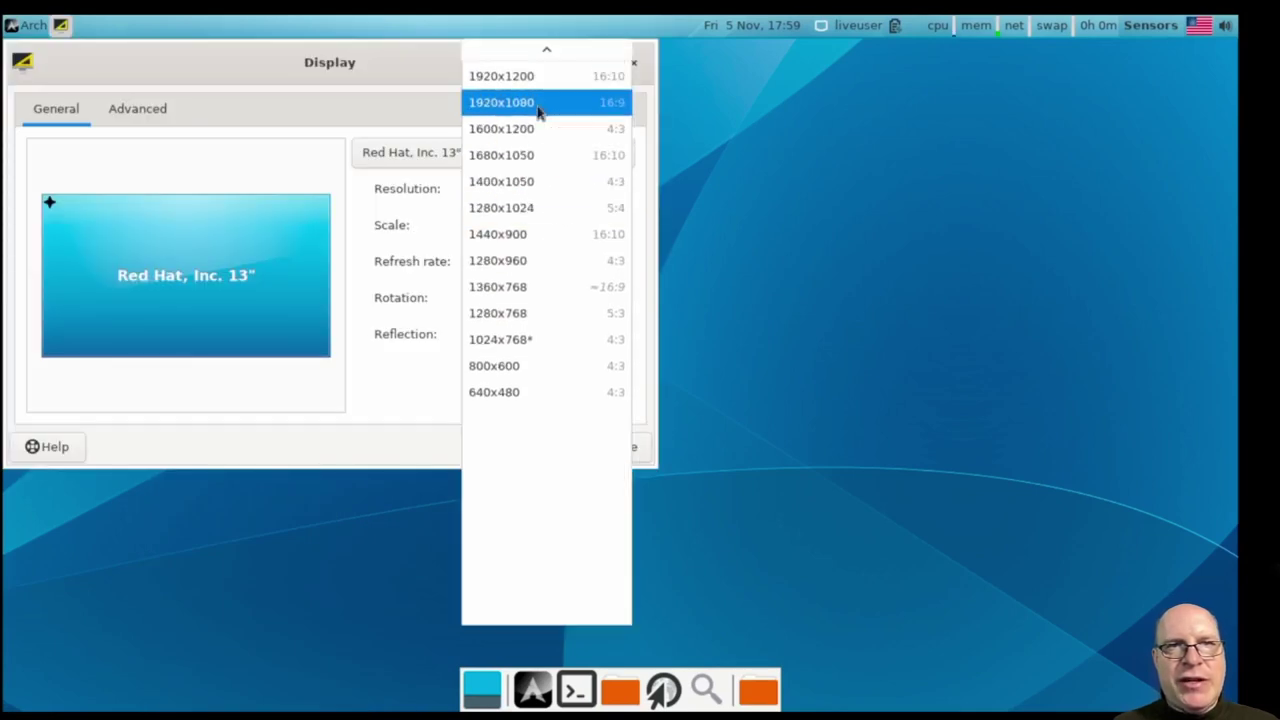
left_click(537, 104)
left_click(590, 377)
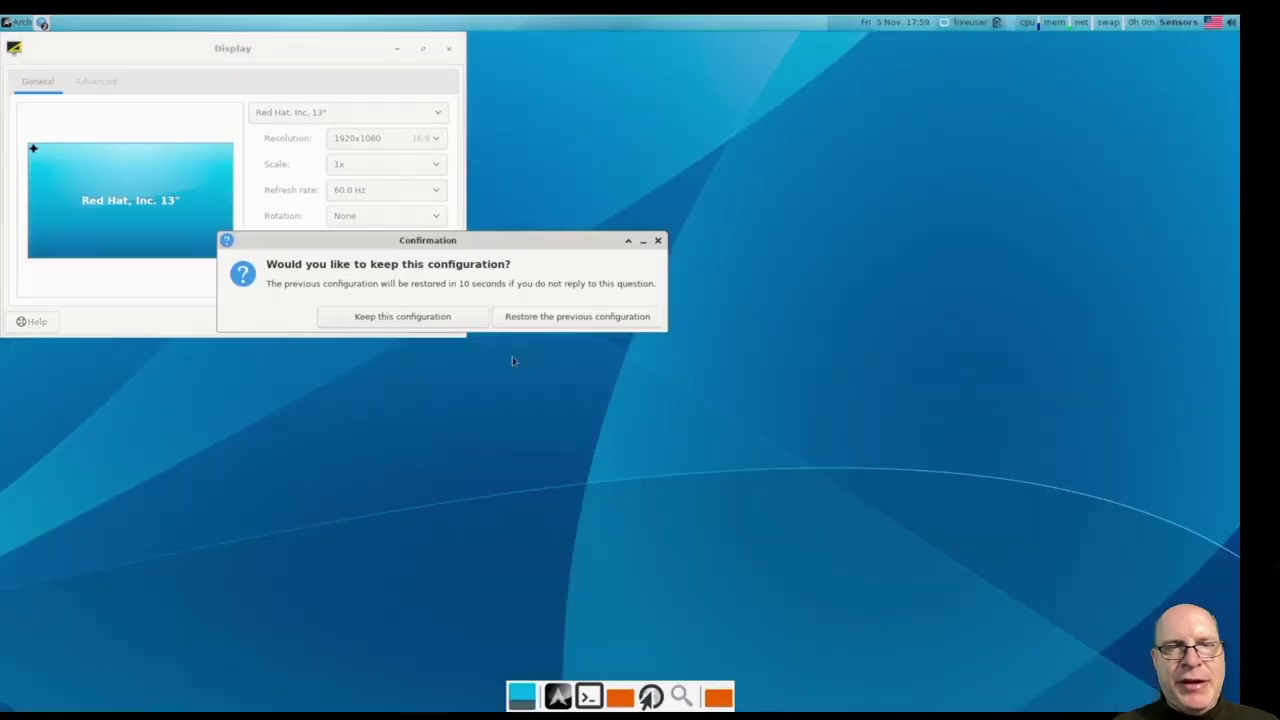
left_click(430, 320)
left_click(432, 323)
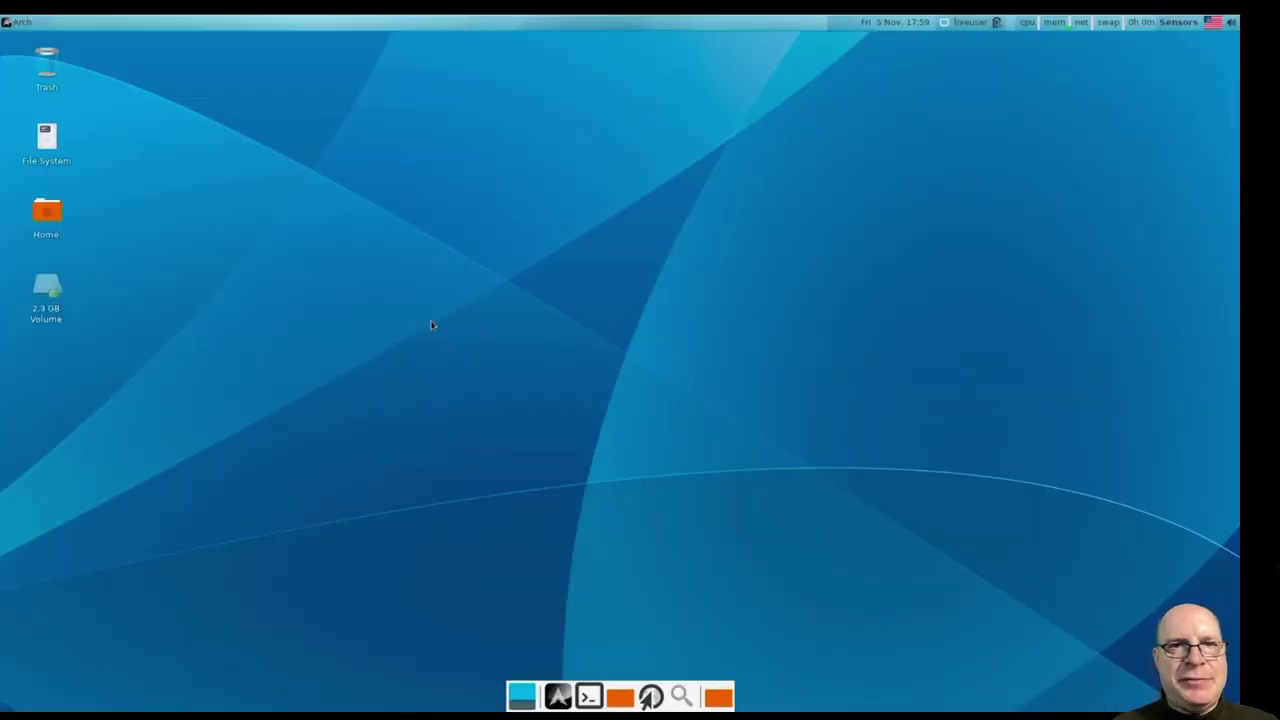
- Open a terminal window, reposition it, and enlarge its text
left_click(589, 695)
left_click_drag(238, 43, 327, 90)
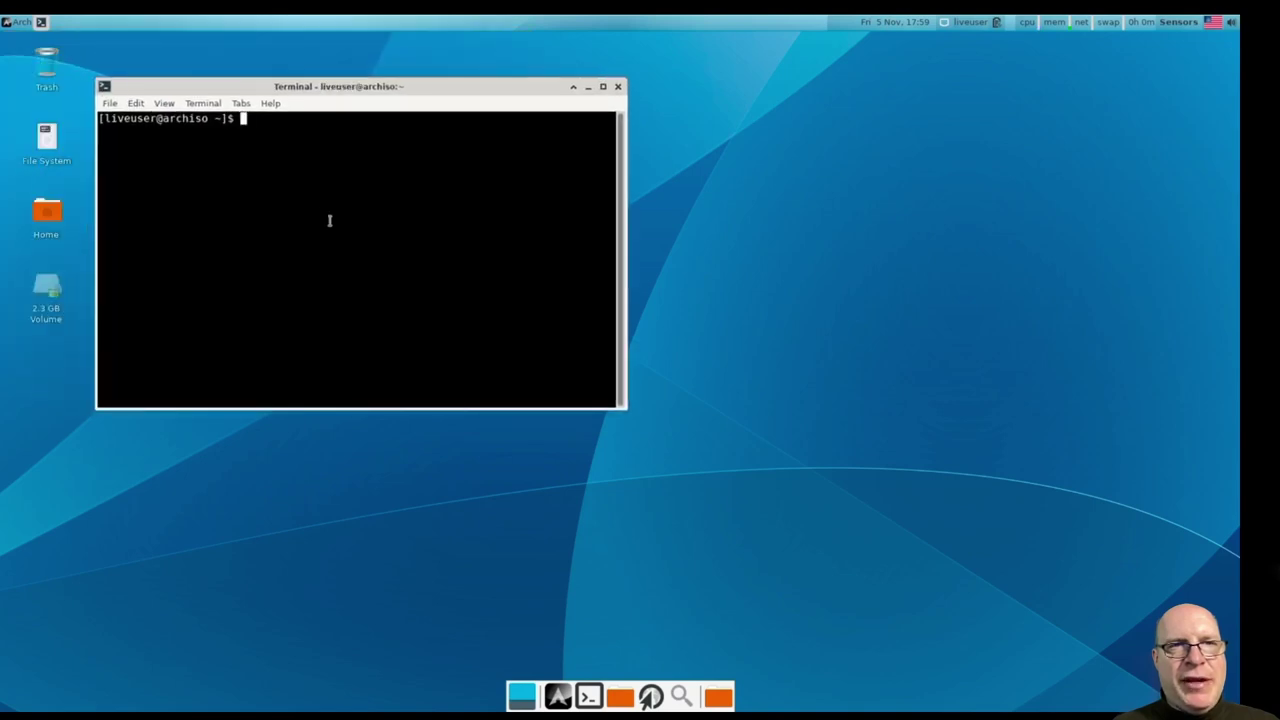
key("ctrl+plus")
key("ctrl+plus")
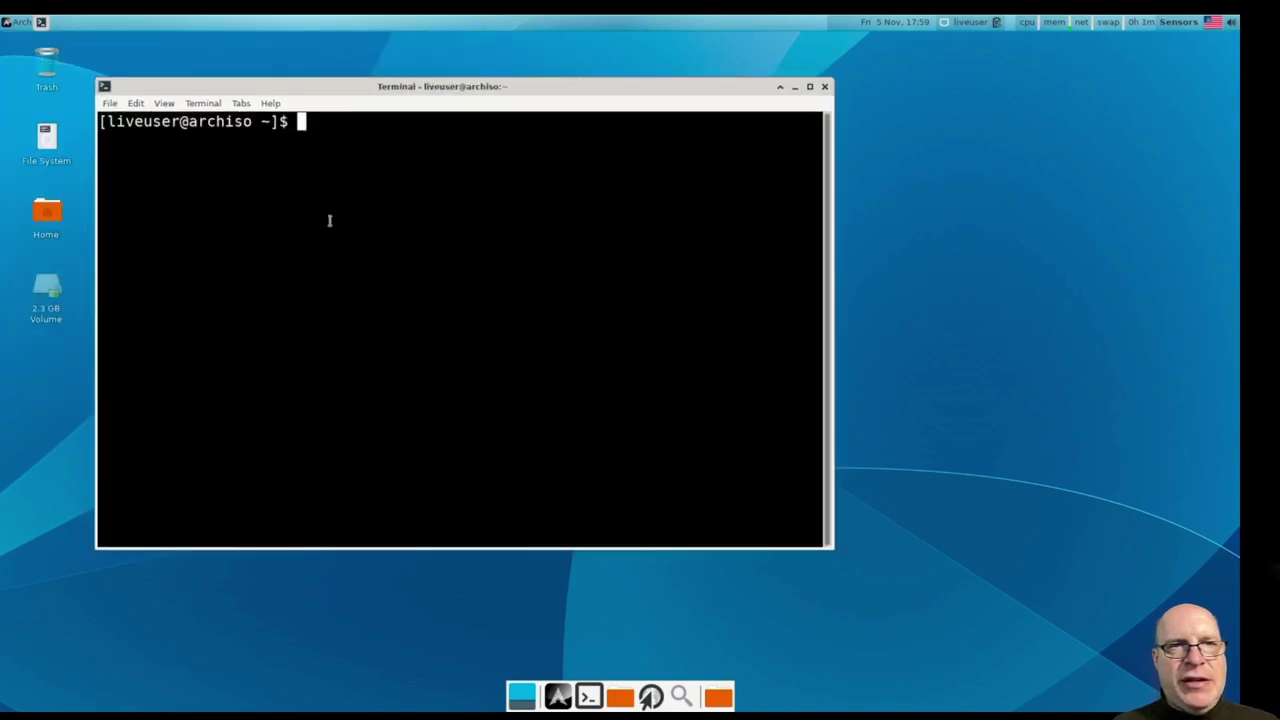
- Print /etc/pacman.d/mirrorlist with cat, scroll through it, then clear the screen
type("cat /et")
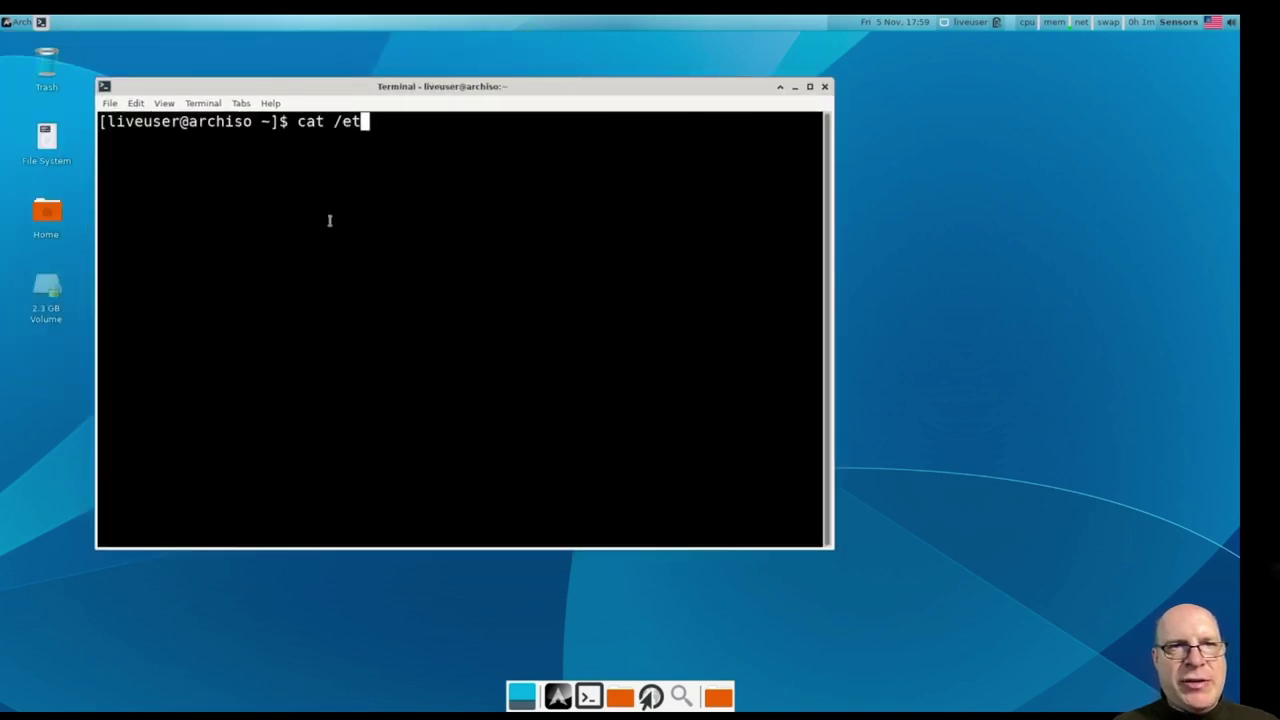
type("c/pacm")
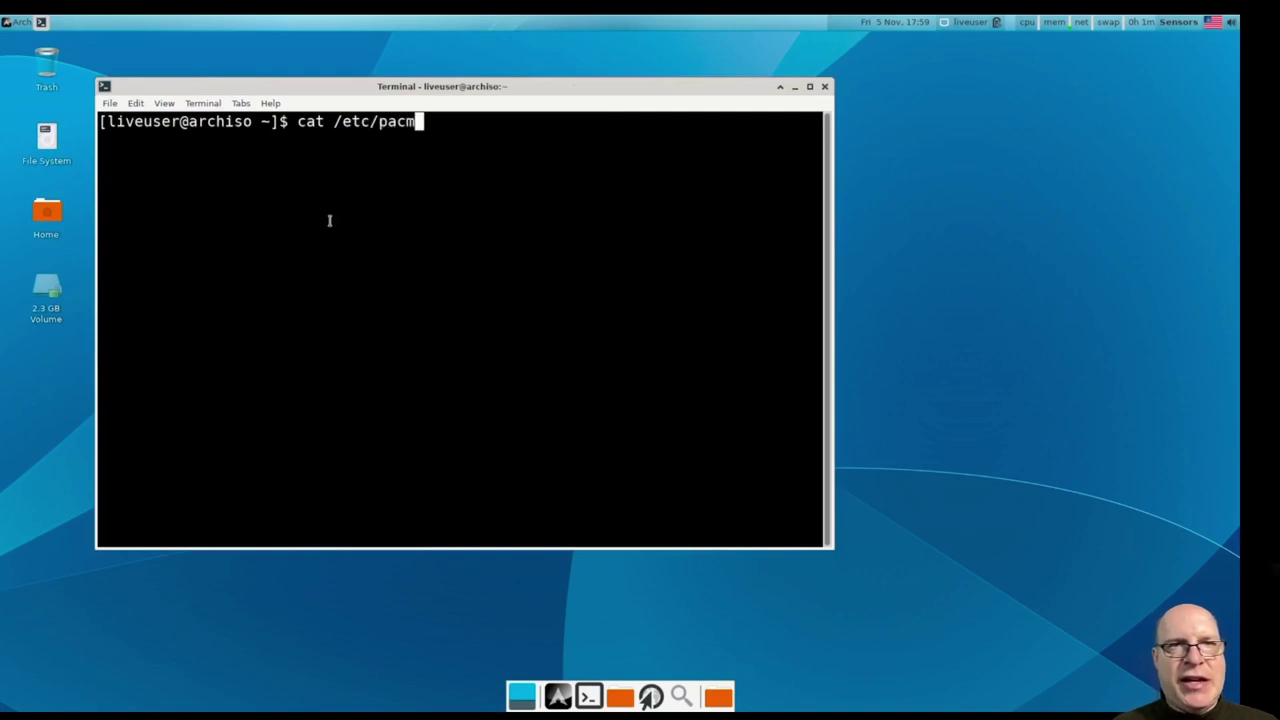
type("an.d/mirrorlist")
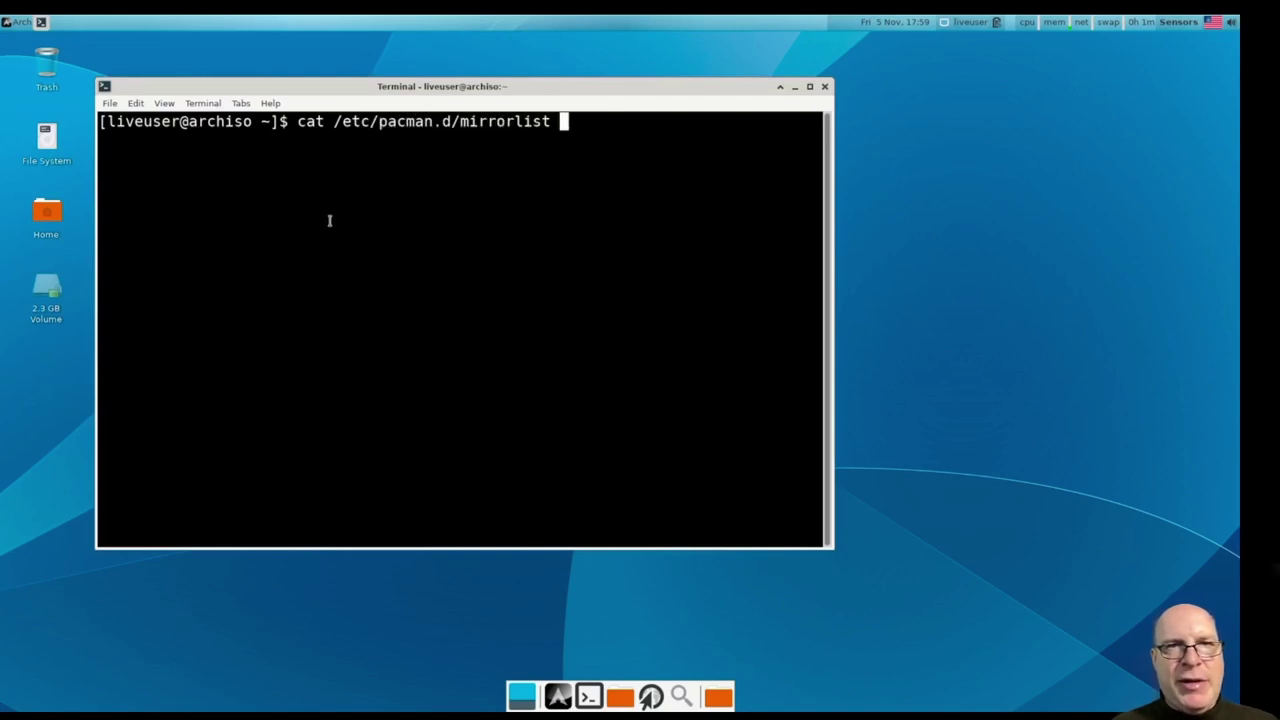
key("Return")
scroll(330, 226, "up", 20)
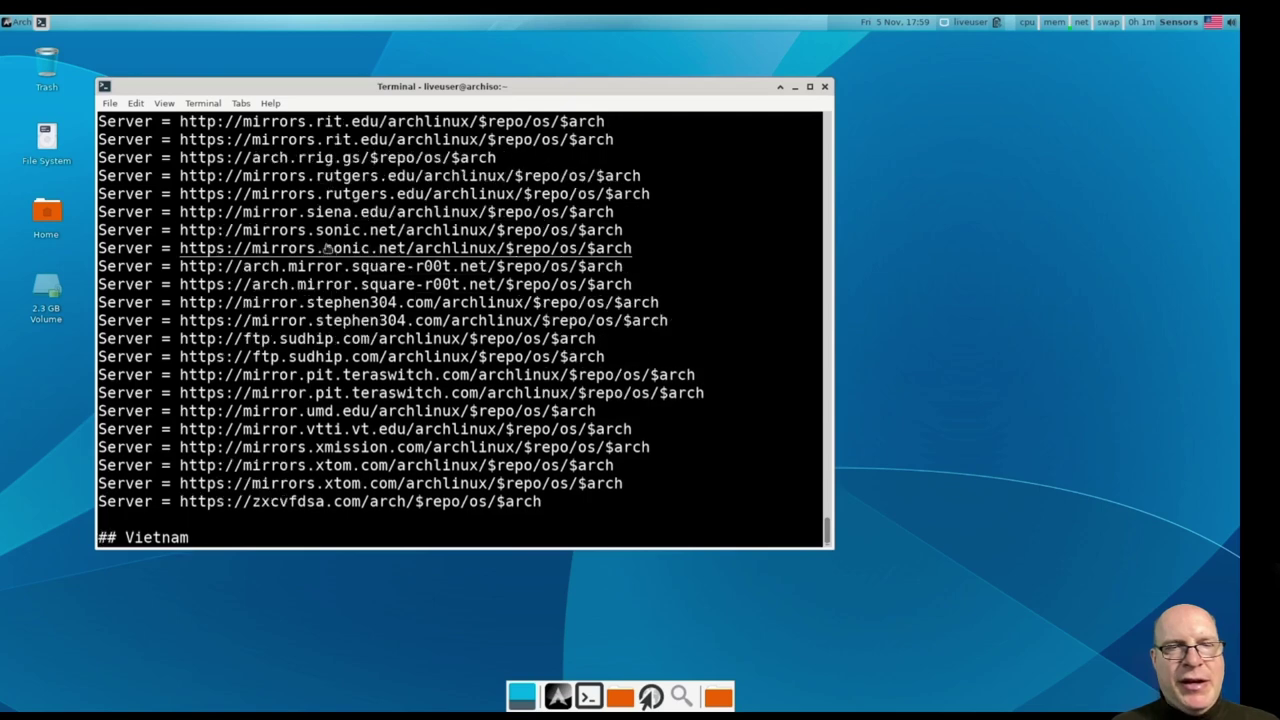
scroll(435, 268, "down", 15)
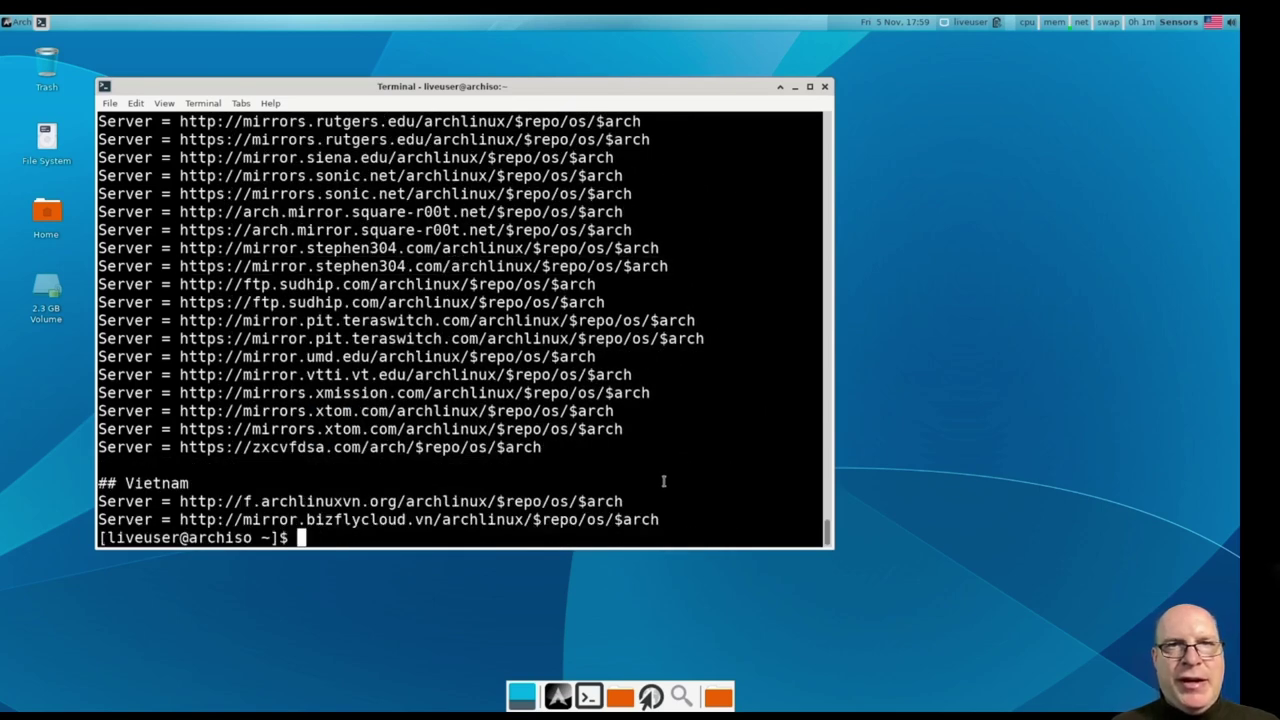
key("ctrl+l")
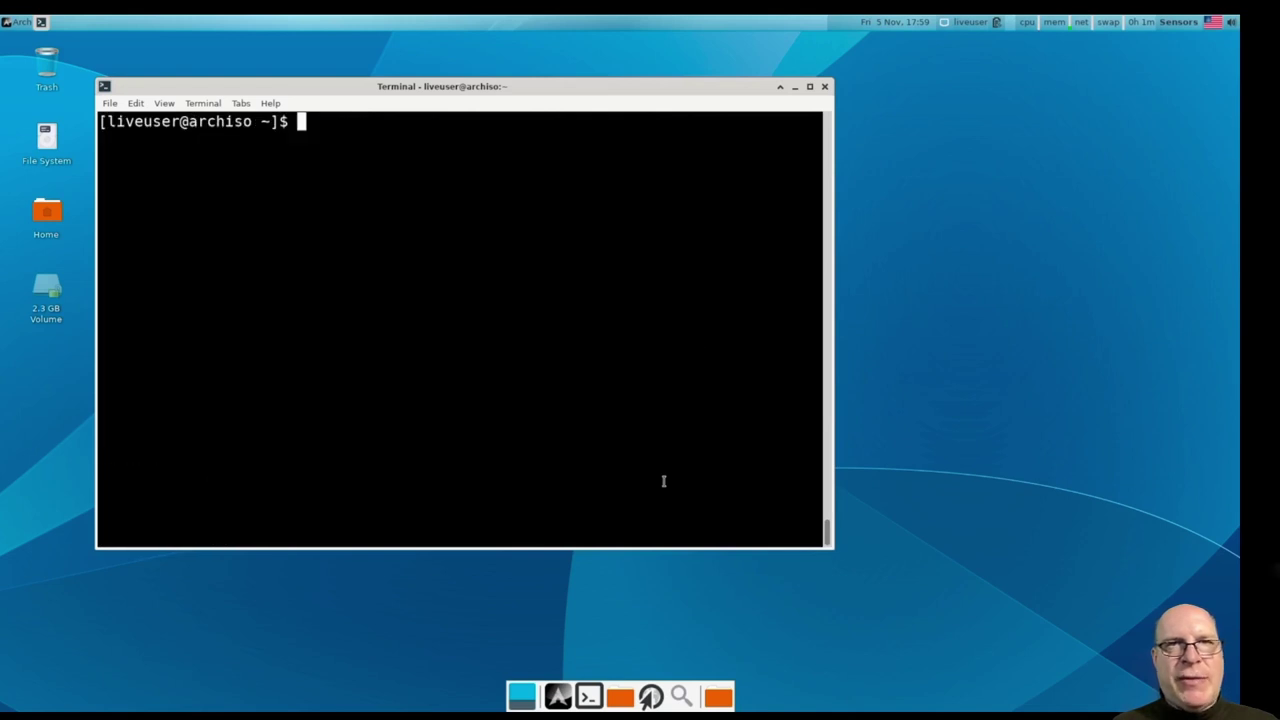
- Save the 5 fastest recent US HTTPS mirrors to the mirrorlist with reflector, re-print it, and exit
type("sudo re")
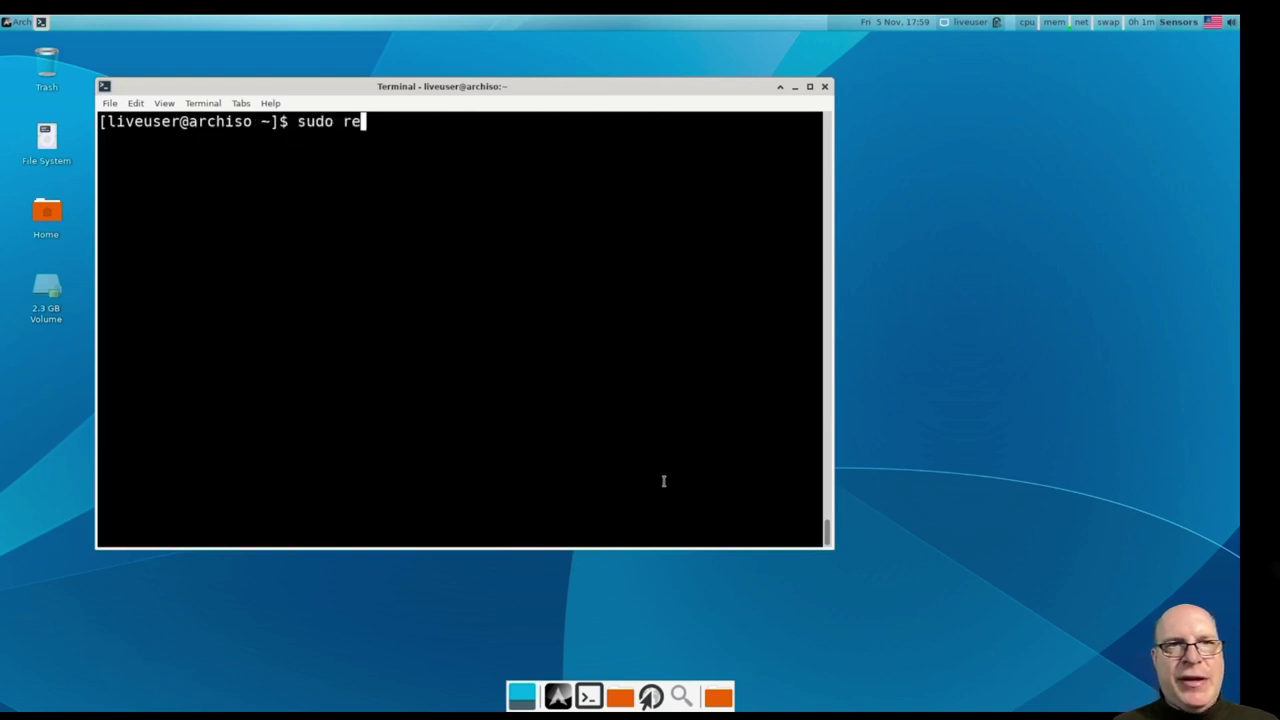
type("flector ")
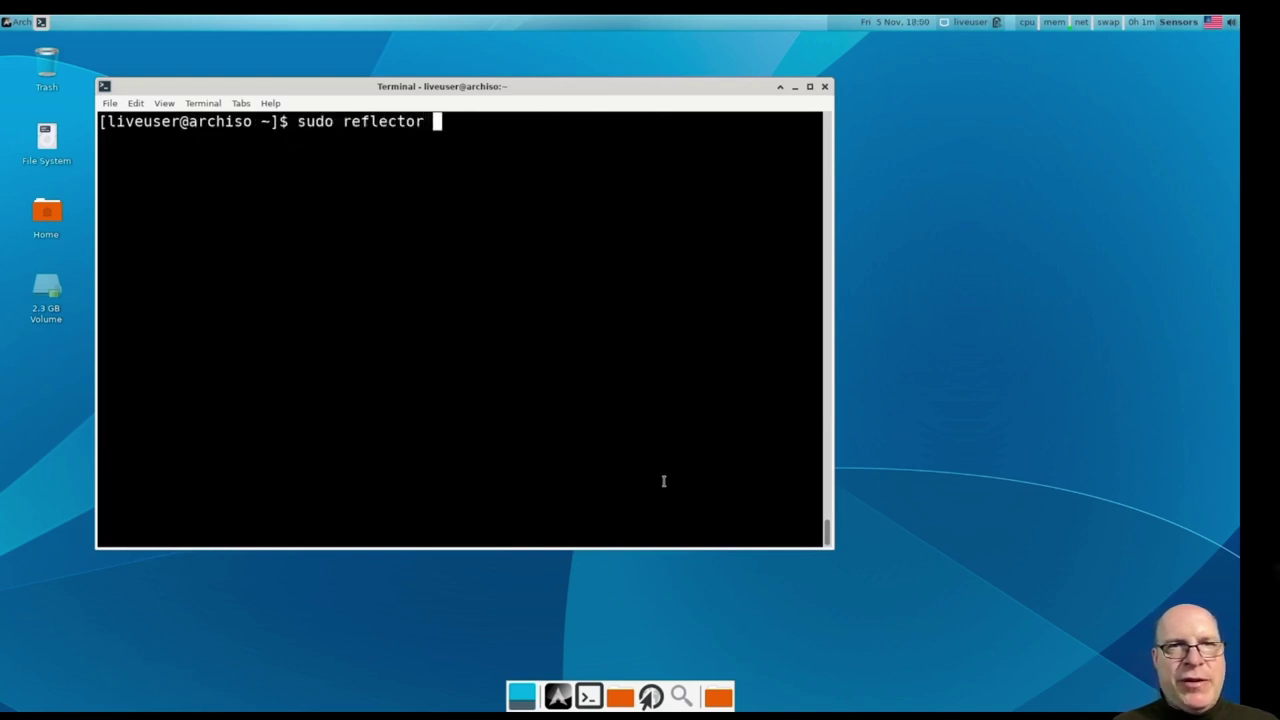
type("--countr")
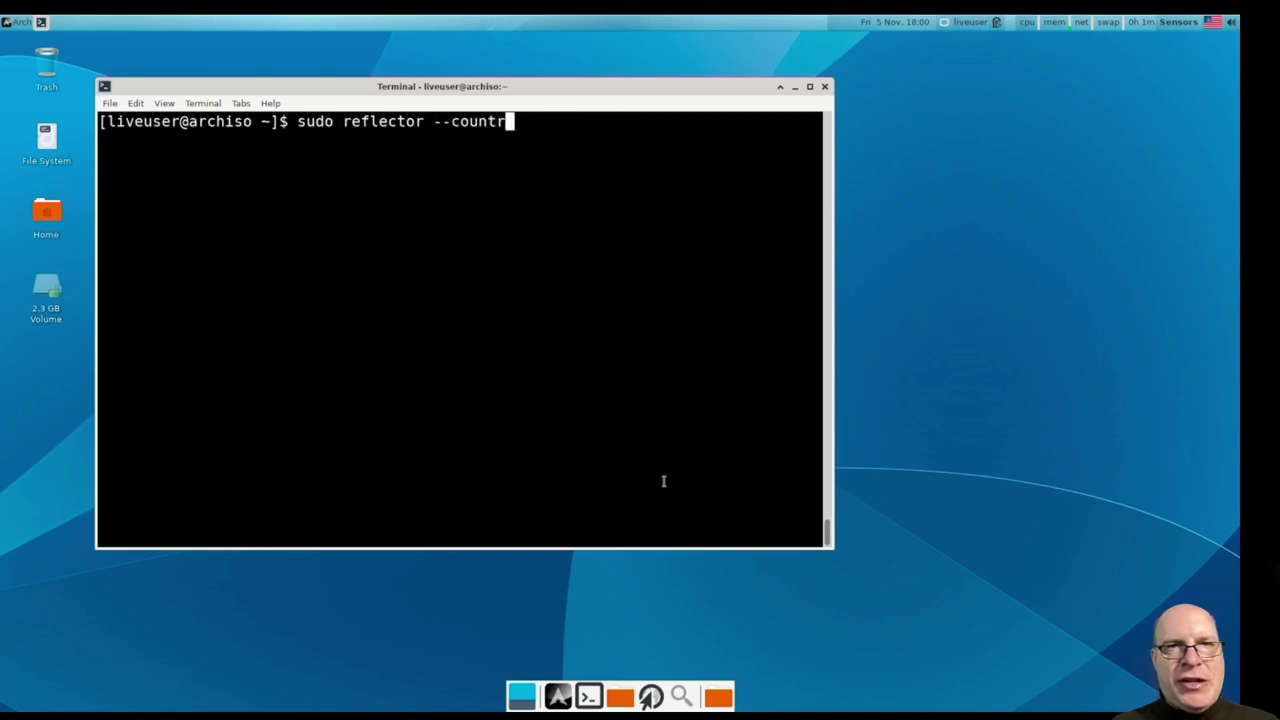
type("y US -")
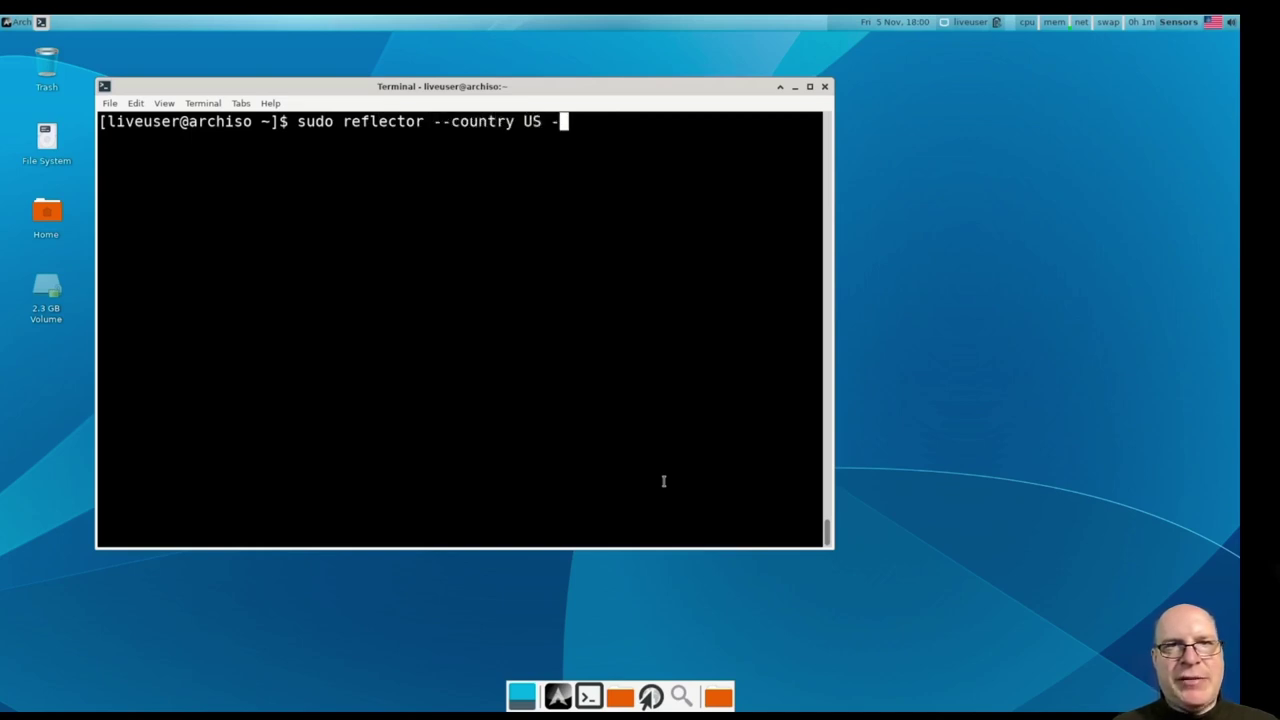
type("-protocol ")
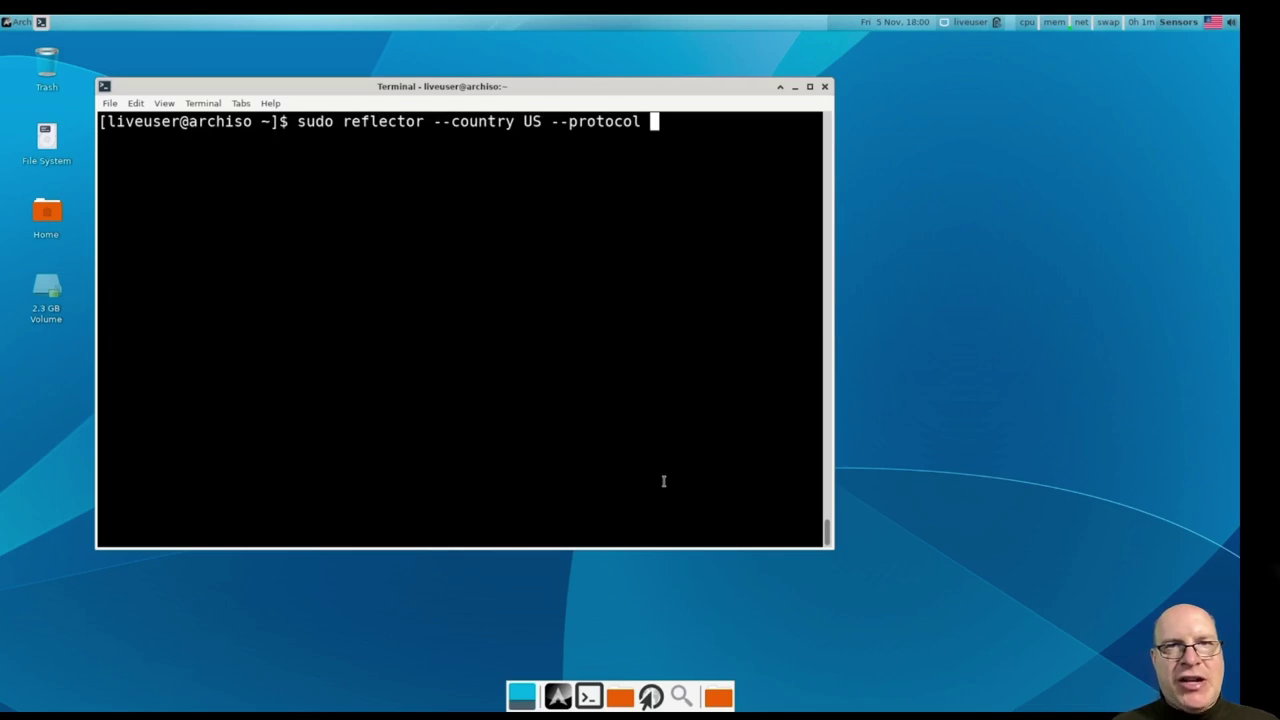
type("https")
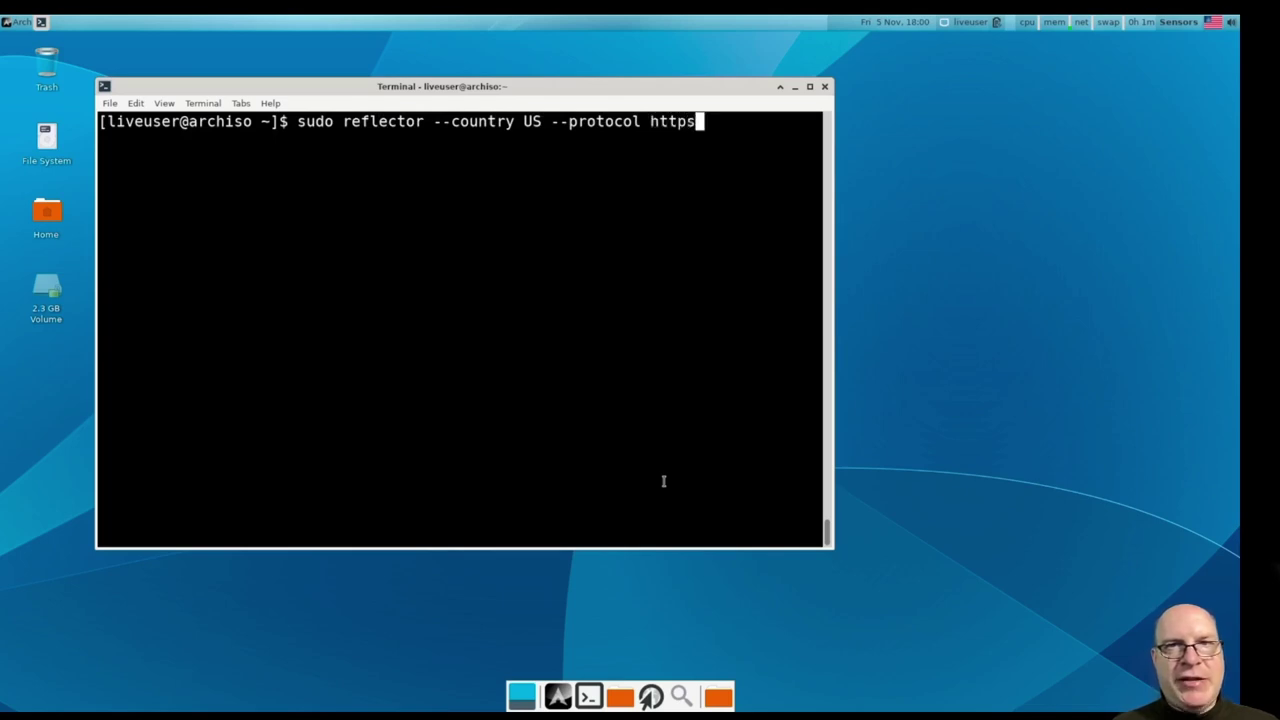
type(" --latest 5")
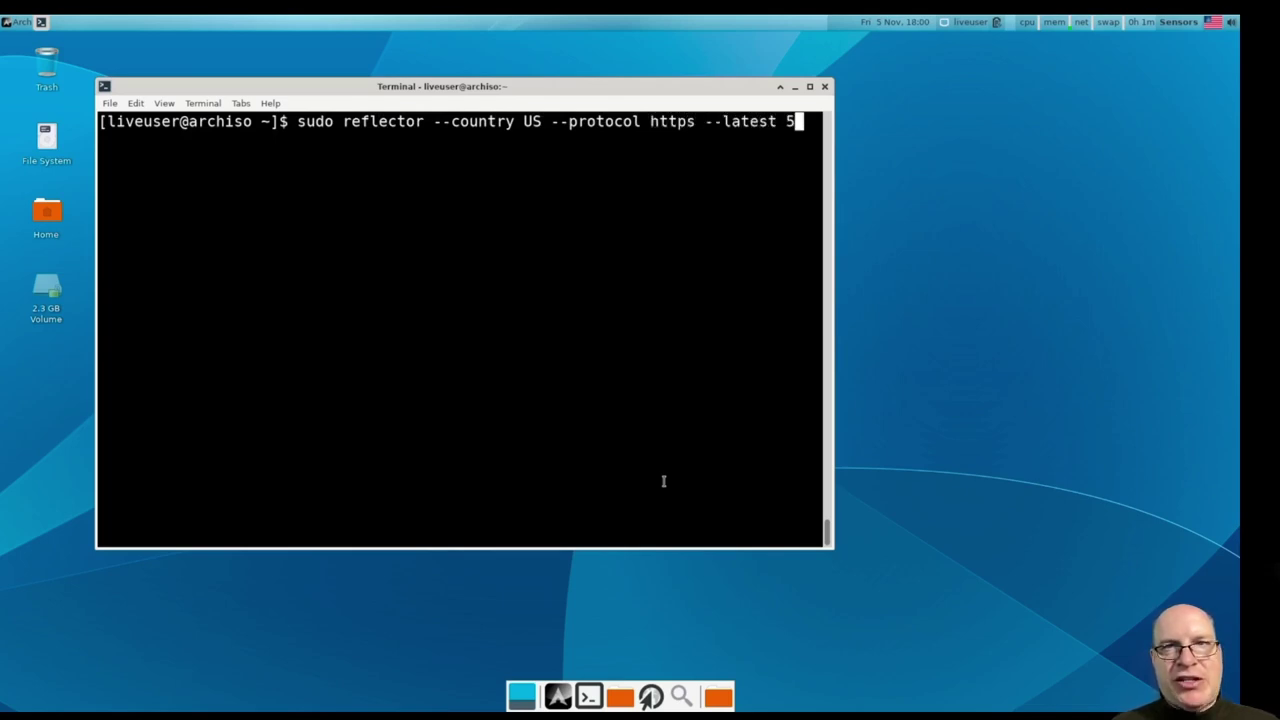
type(" --sort")
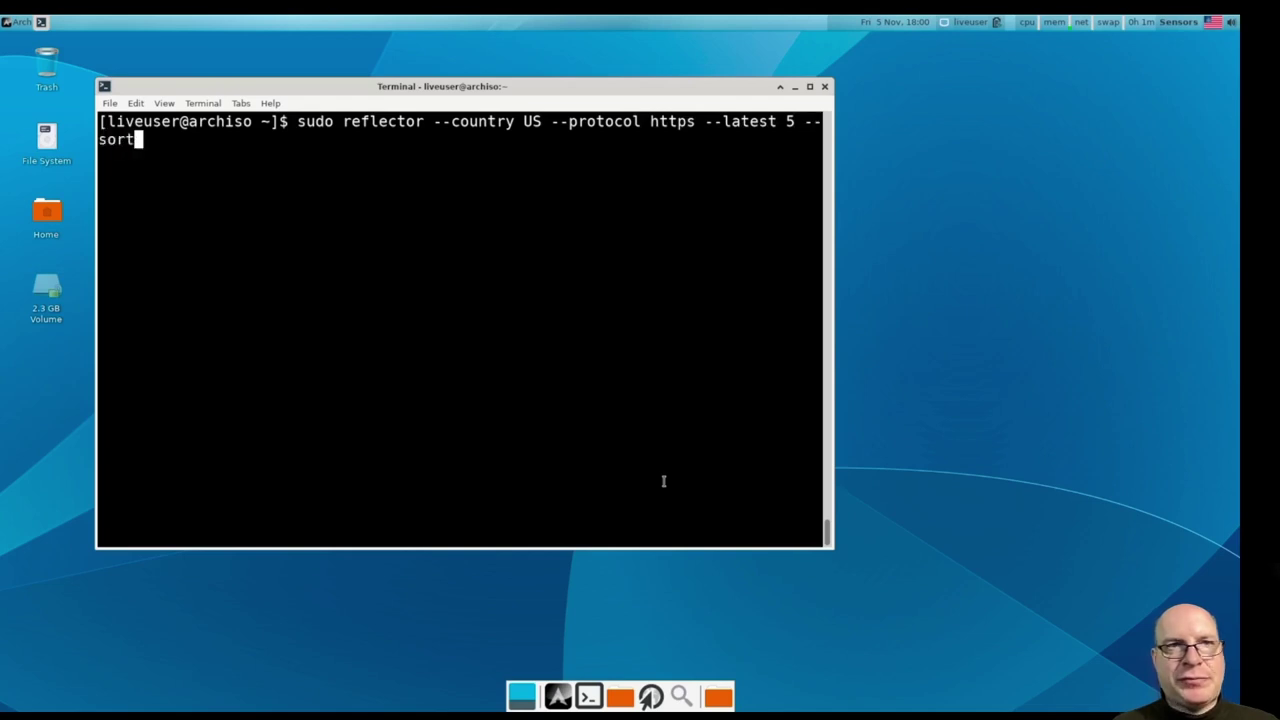
type(" rate --save /etc/pacman.d/mirrorlist")
key("Return")
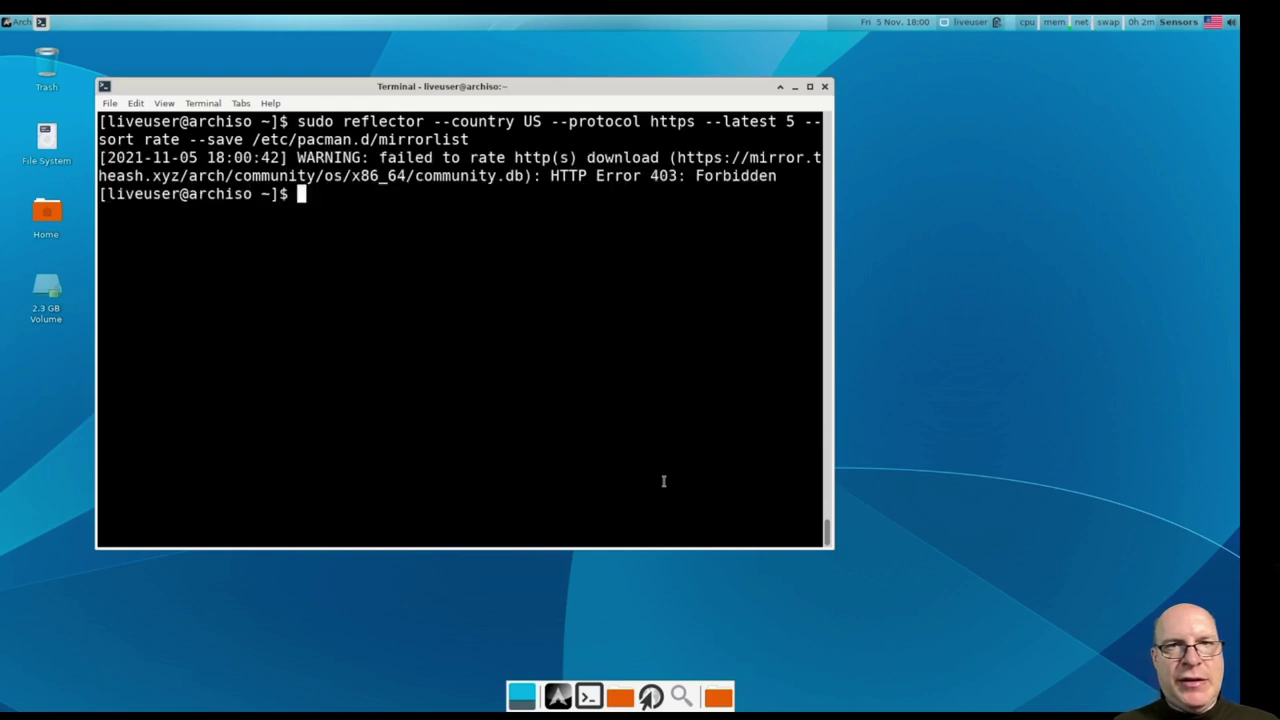
key("Up")
key("Up")
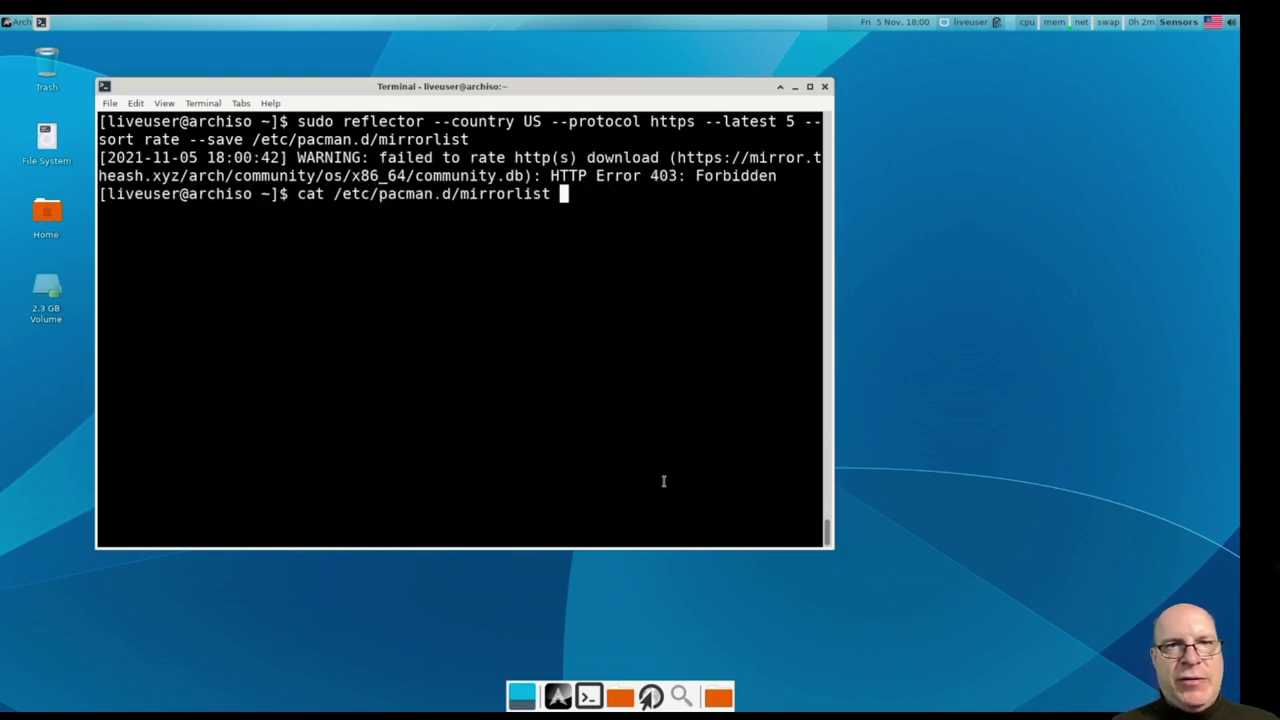
key("Return")
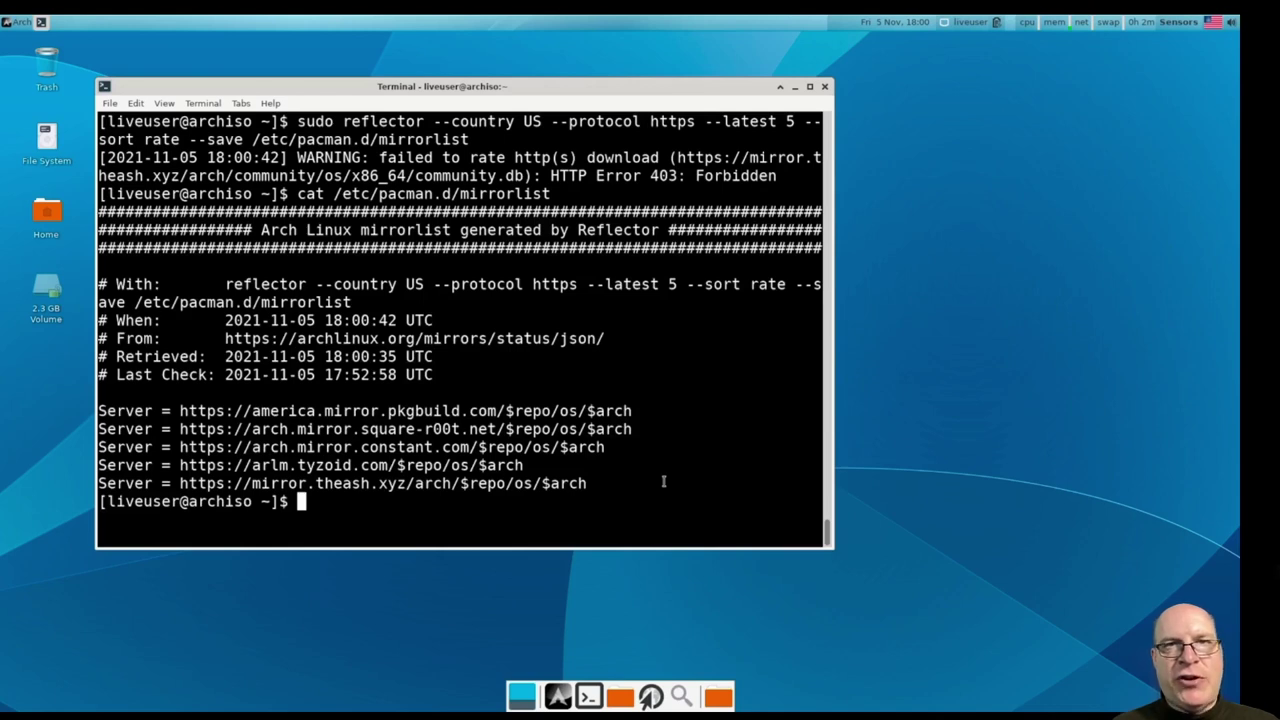
type("exit")
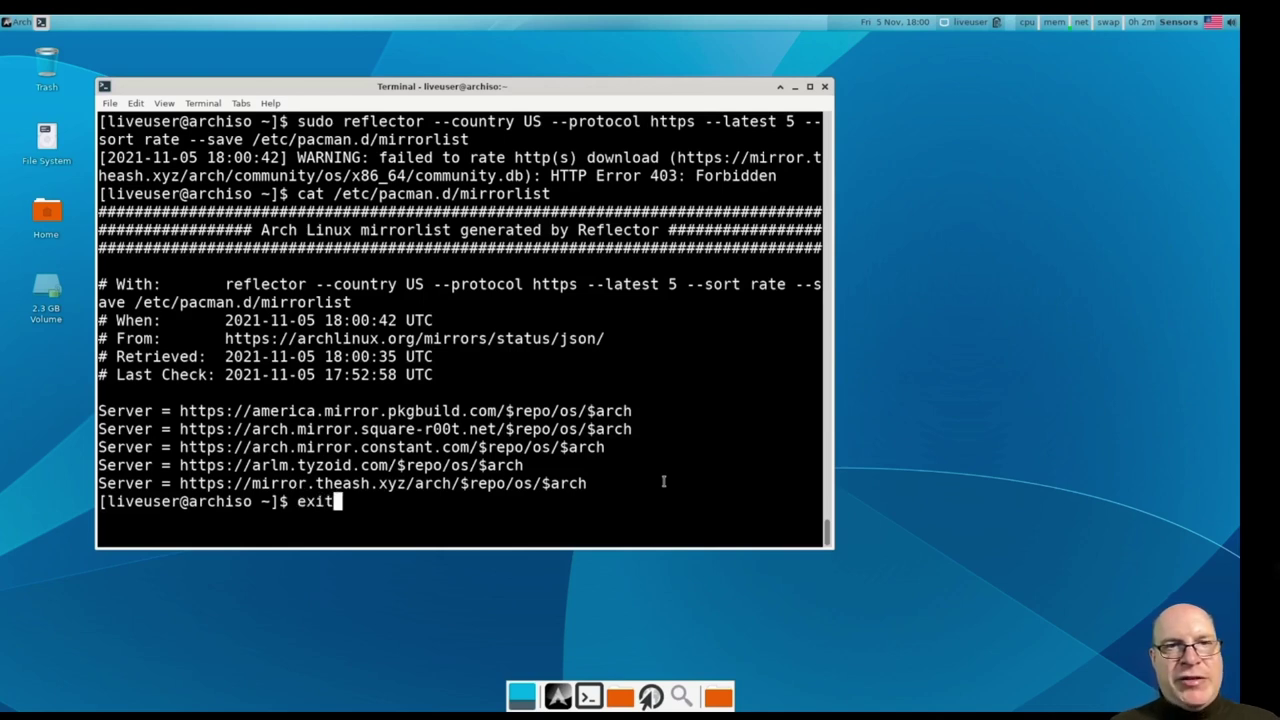
key("Return")
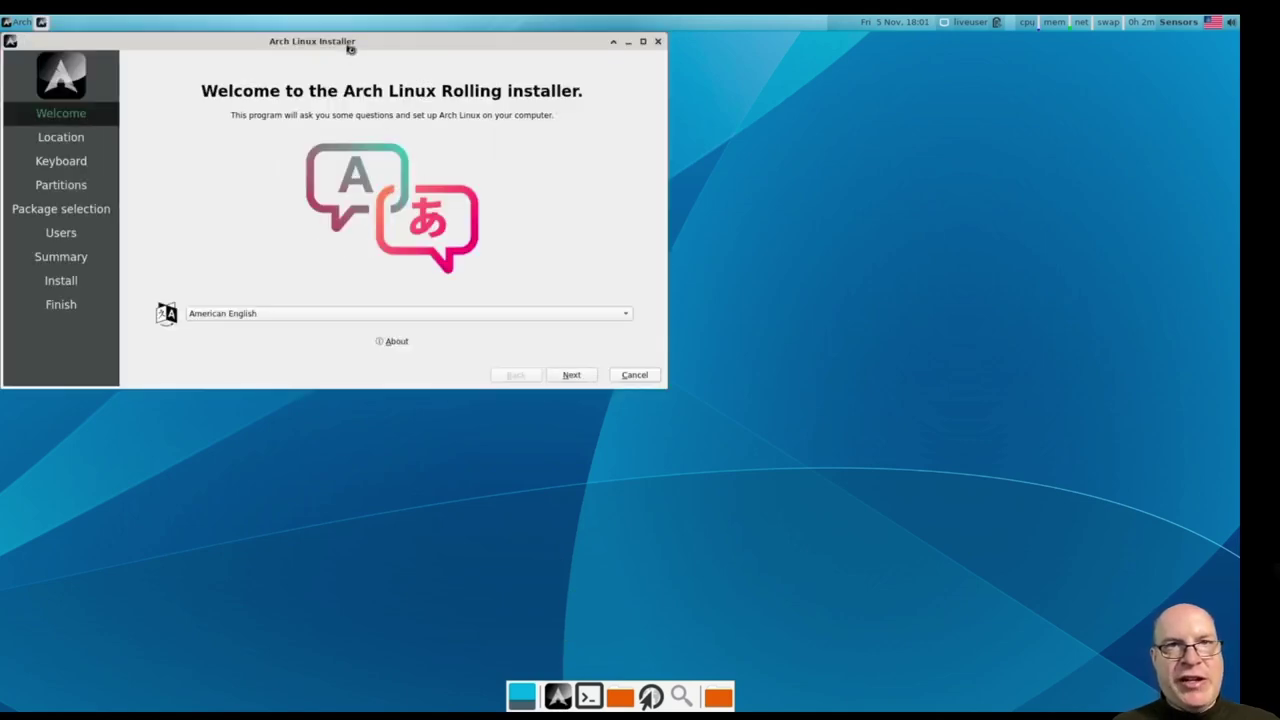
- Centre the installer, view its information, and keep Region America, Zone Los Angeles
left_click_drag(350, 48, 481, 130)
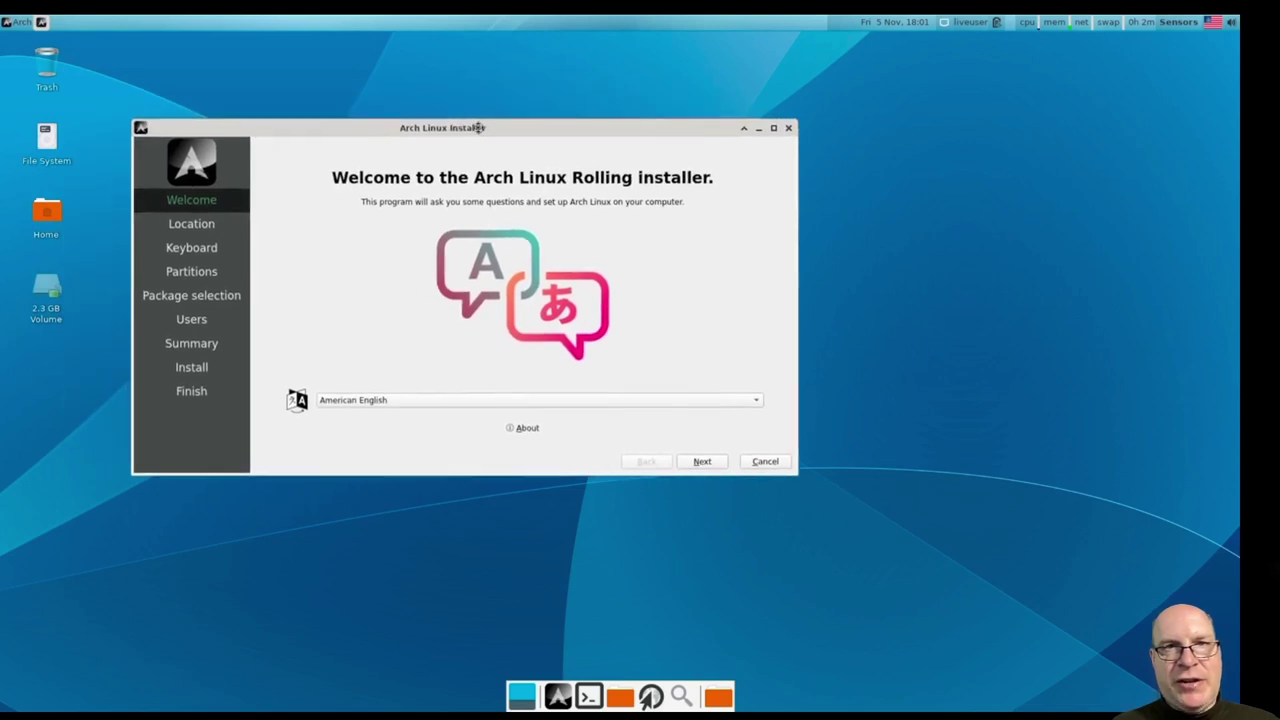
left_click(522, 428)
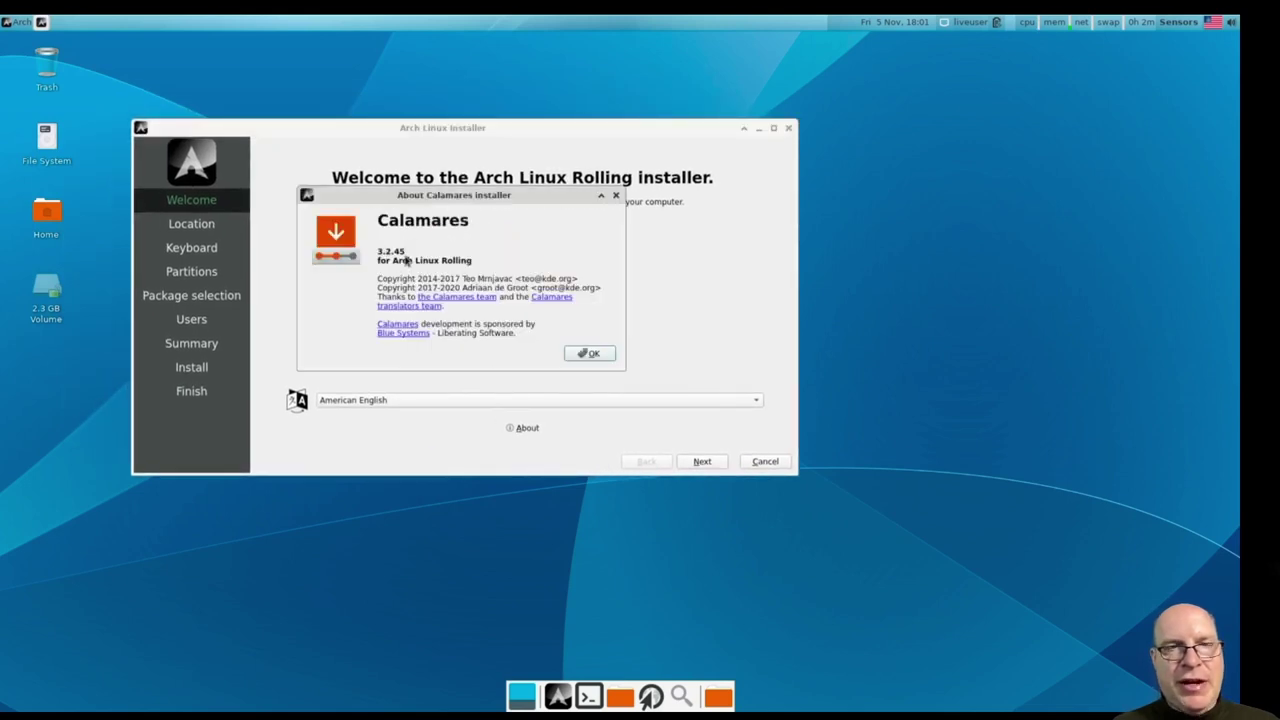
left_click(586, 355)
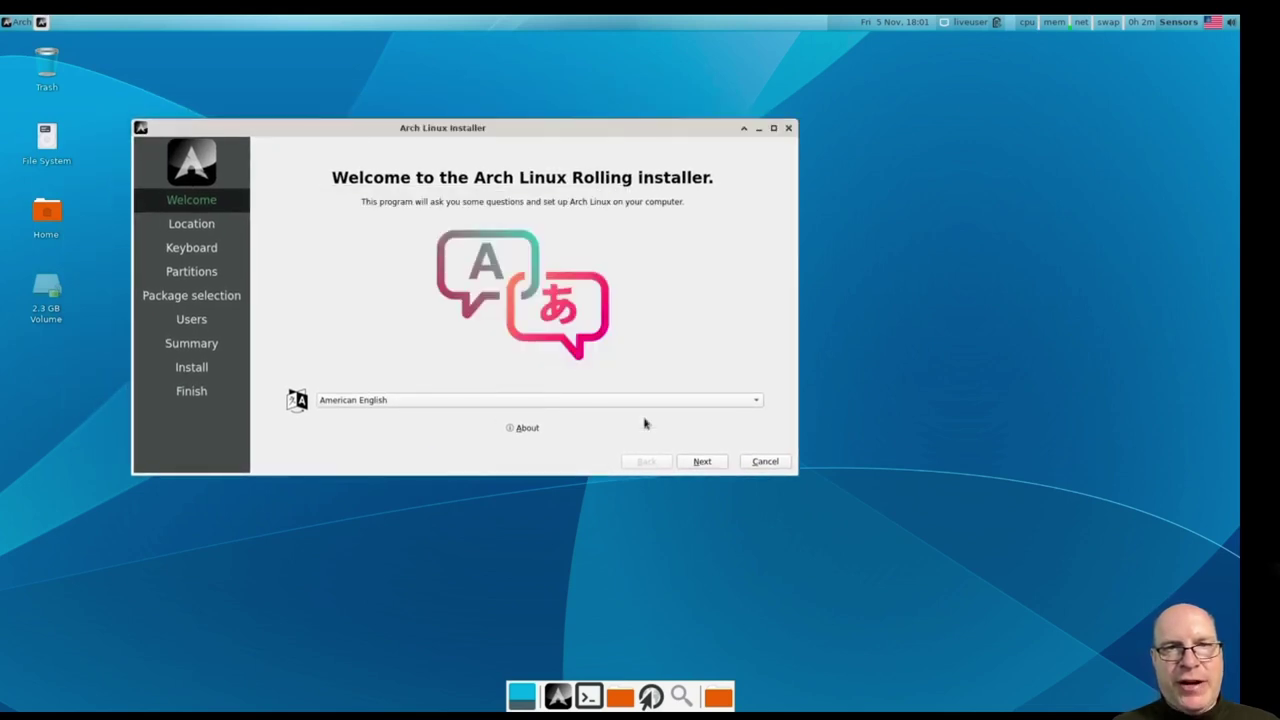
left_click(702, 464)
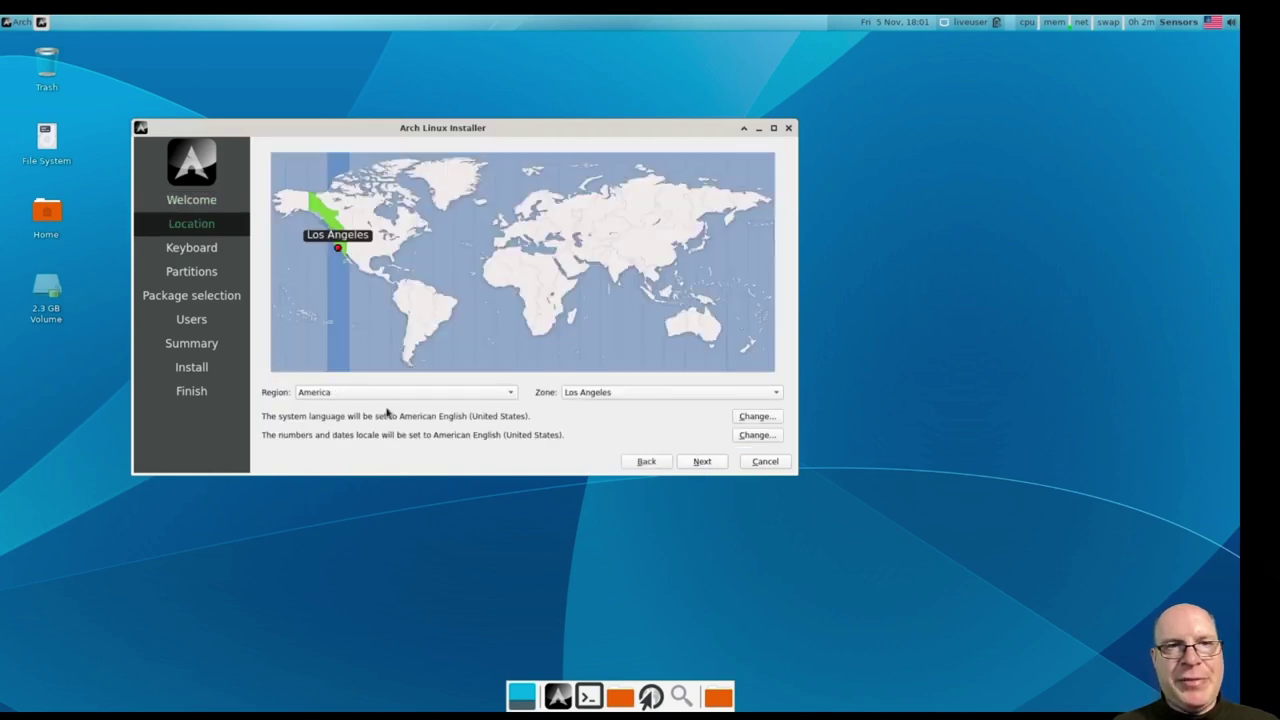
left_click(703, 463)
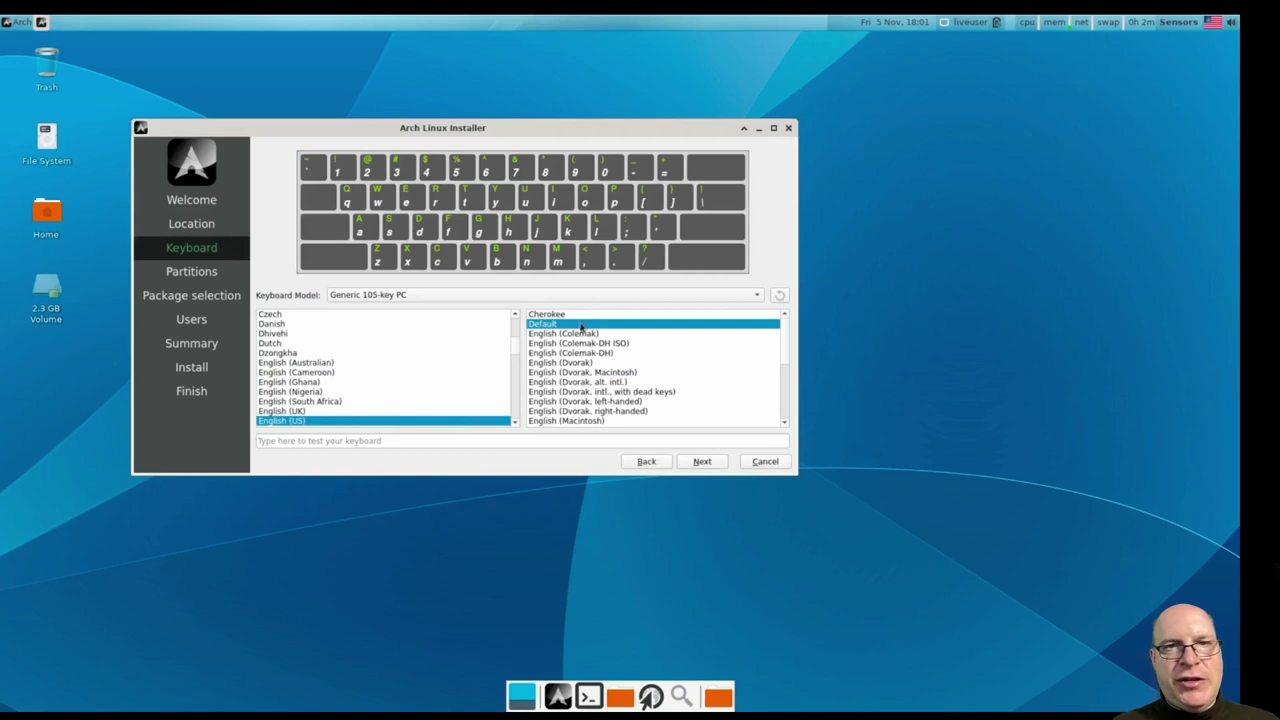
- Accept the keyboard layout, choose manual partitioning, and create a new GPT partition table
left_click(701, 463)
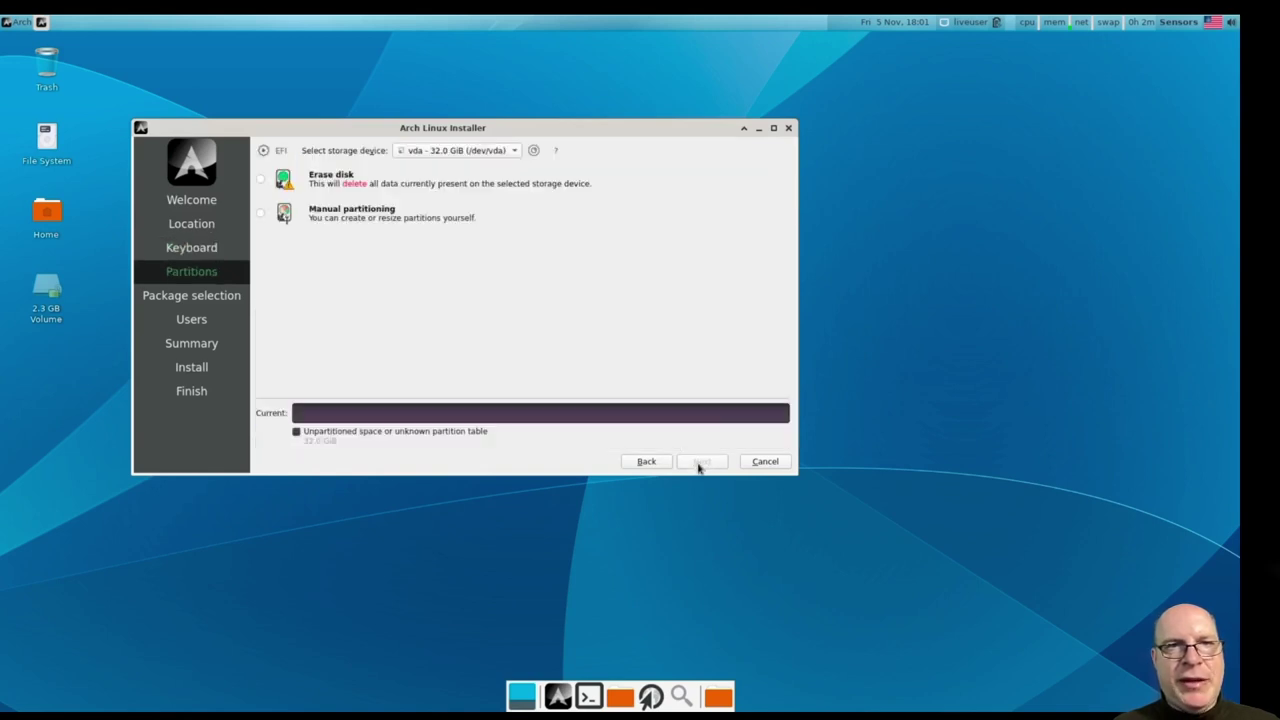
left_click(260, 216)
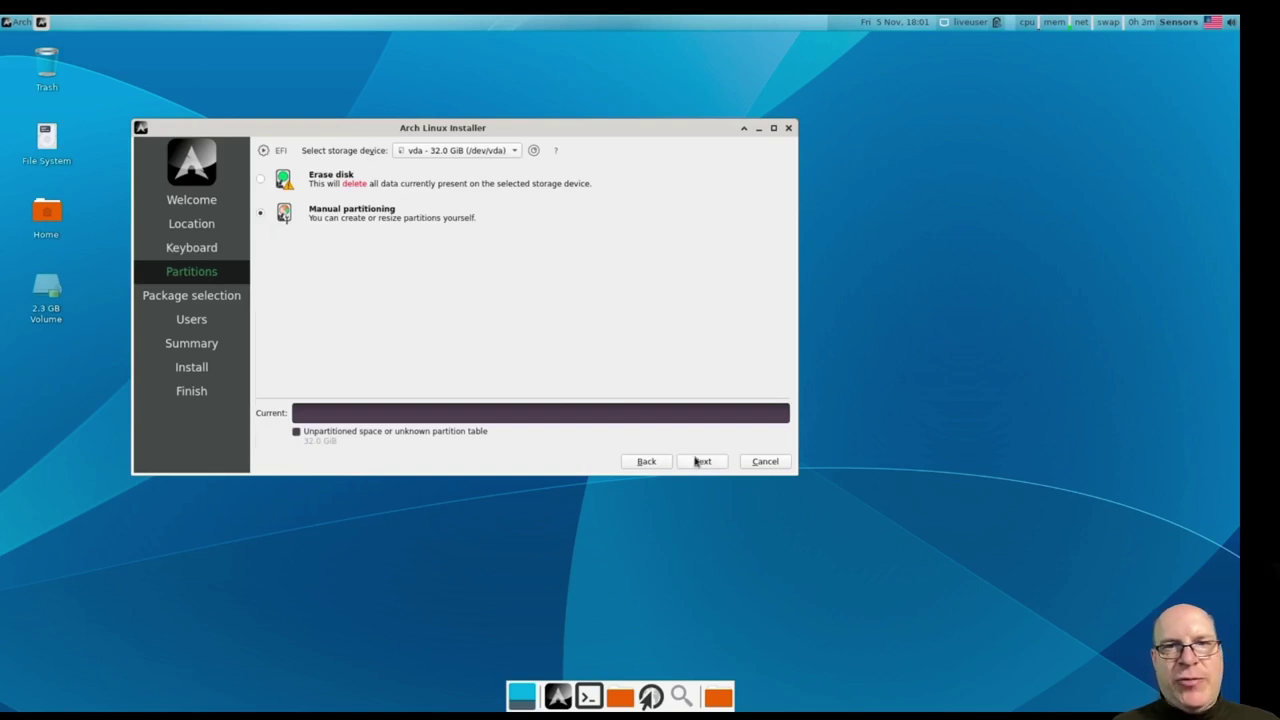
left_click(699, 462)
left_click(326, 406)
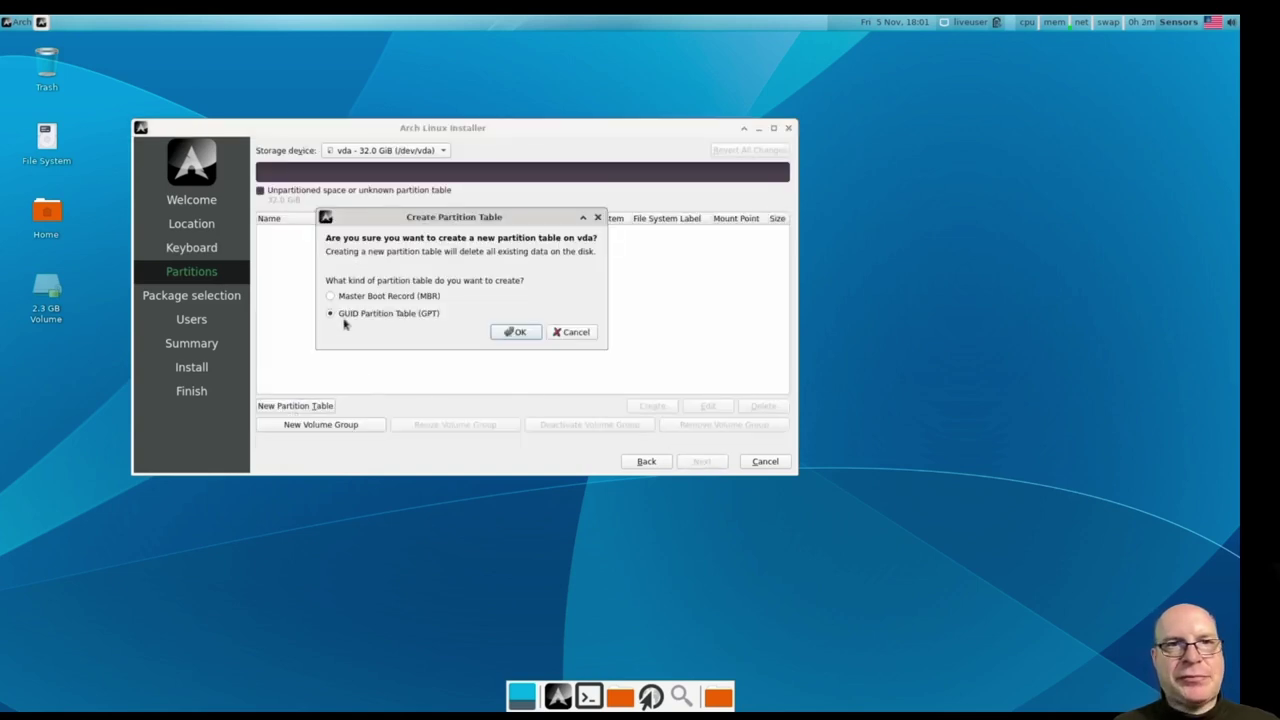
left_click(510, 332)
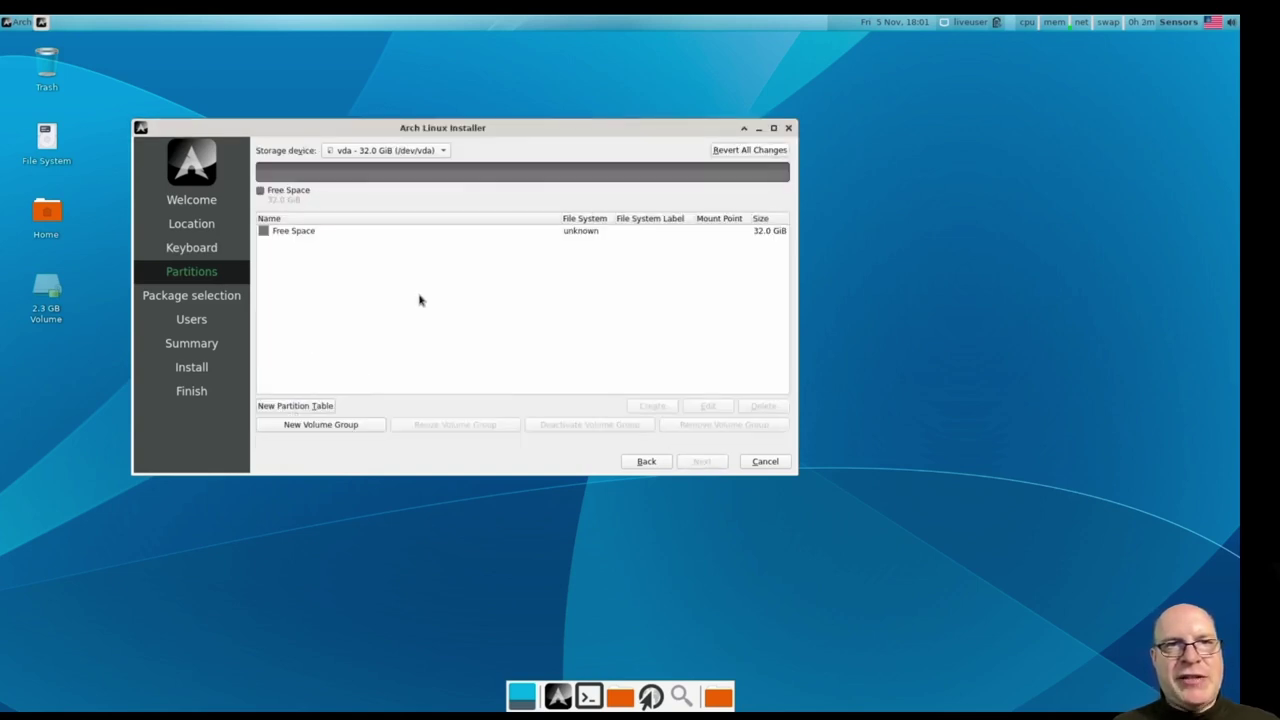
- Create a 600 MiB FAT32 partition labelled EFI at /boot/efi with the boot flag
left_click(303, 234)
left_click(645, 406)
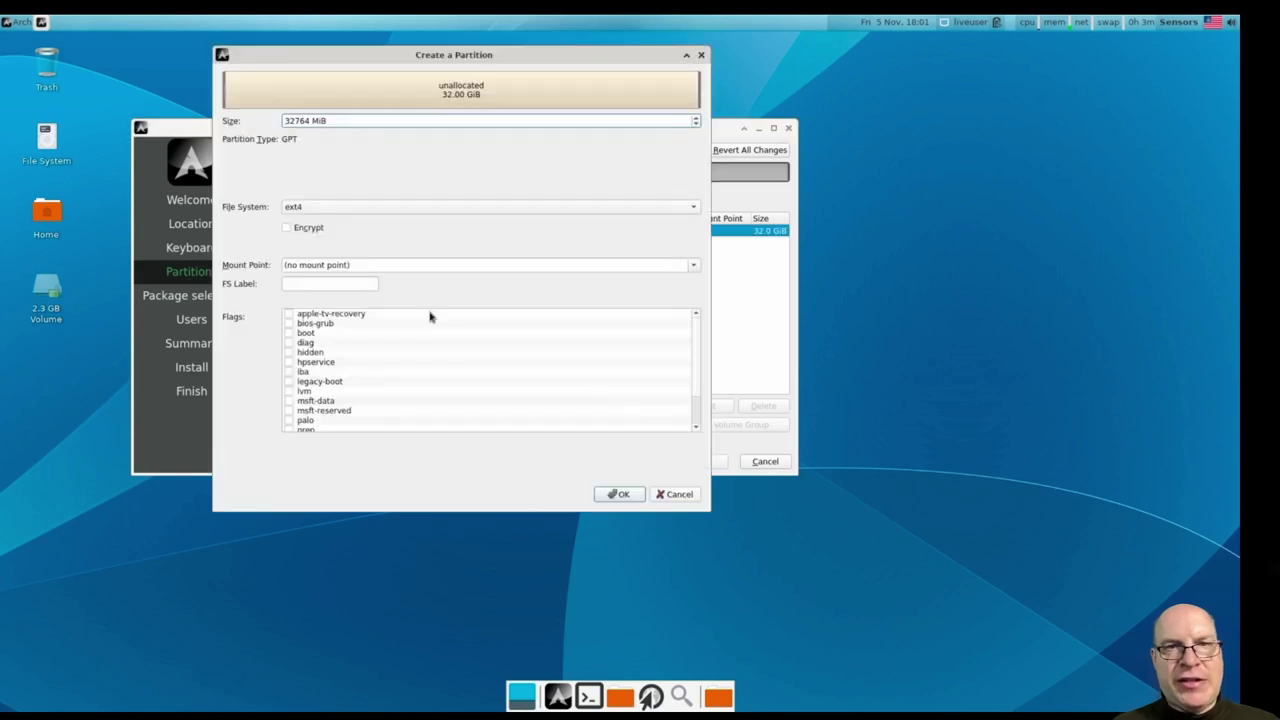
double_click(286, 121)
type("600")
left_click(343, 207)
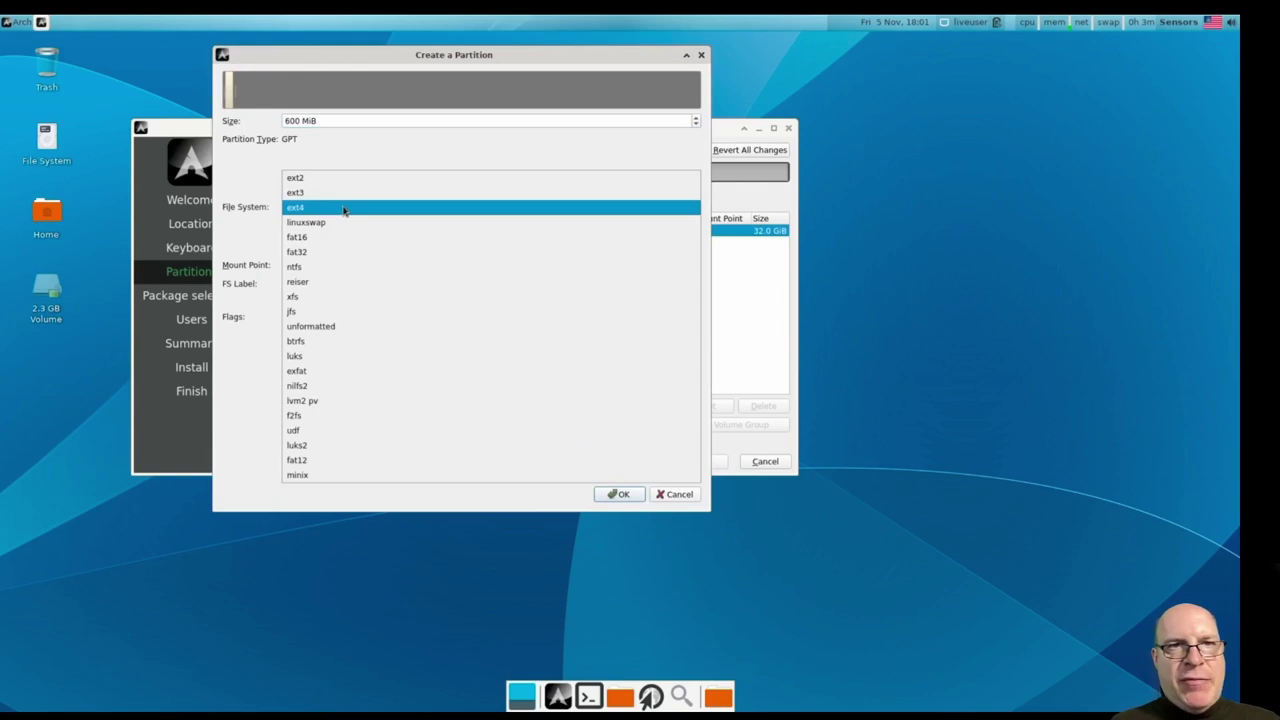
left_click(331, 252)
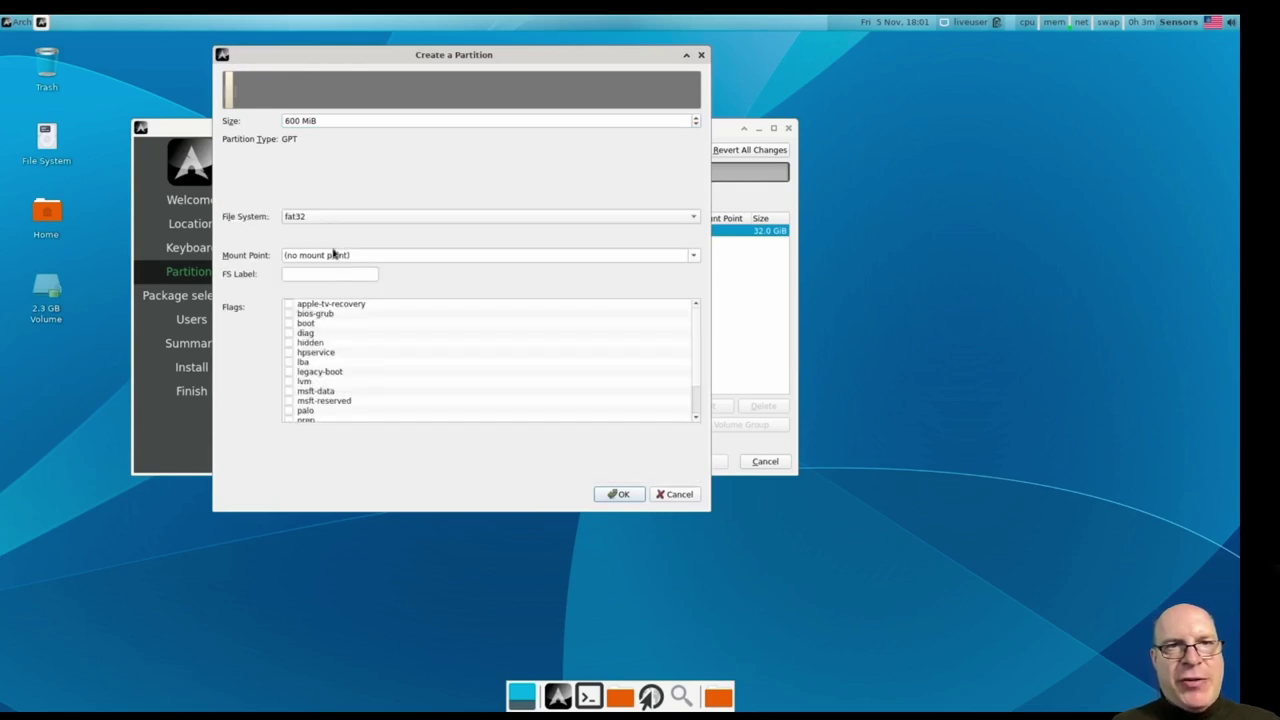
left_click(693, 256)
left_click(558, 288)
left_click(367, 274)
type("EFI")
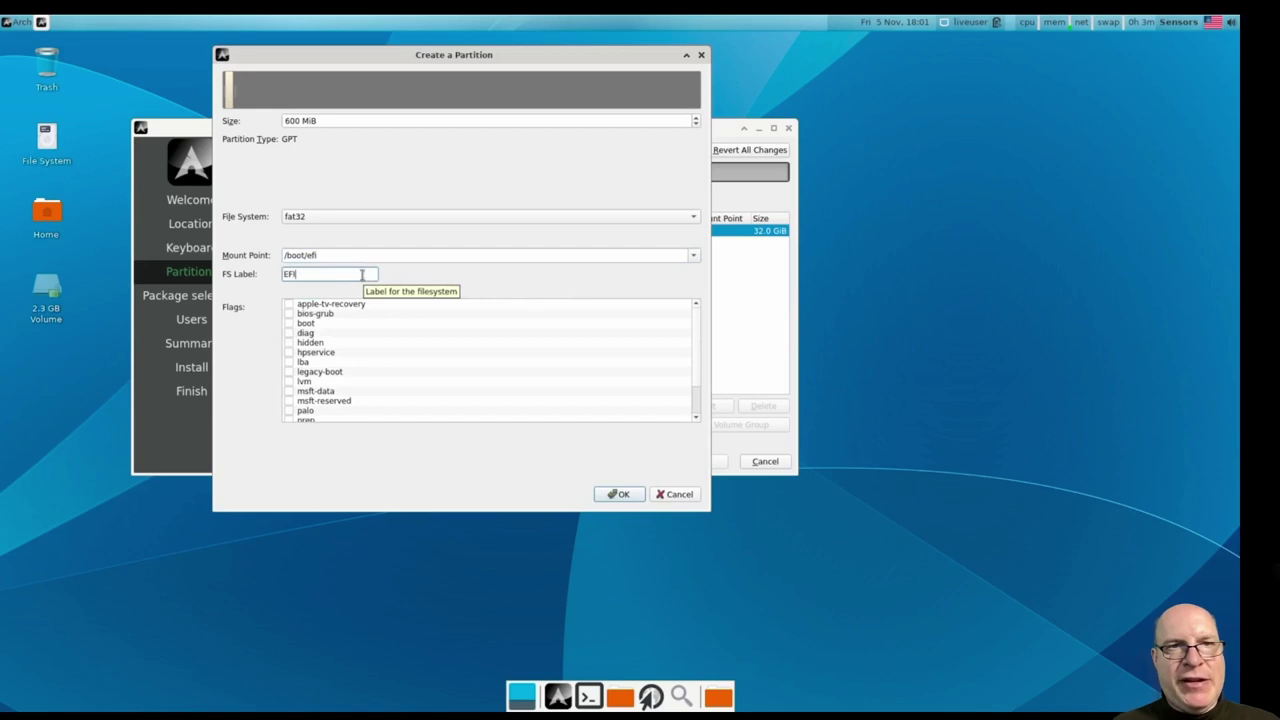
left_click(303, 323)
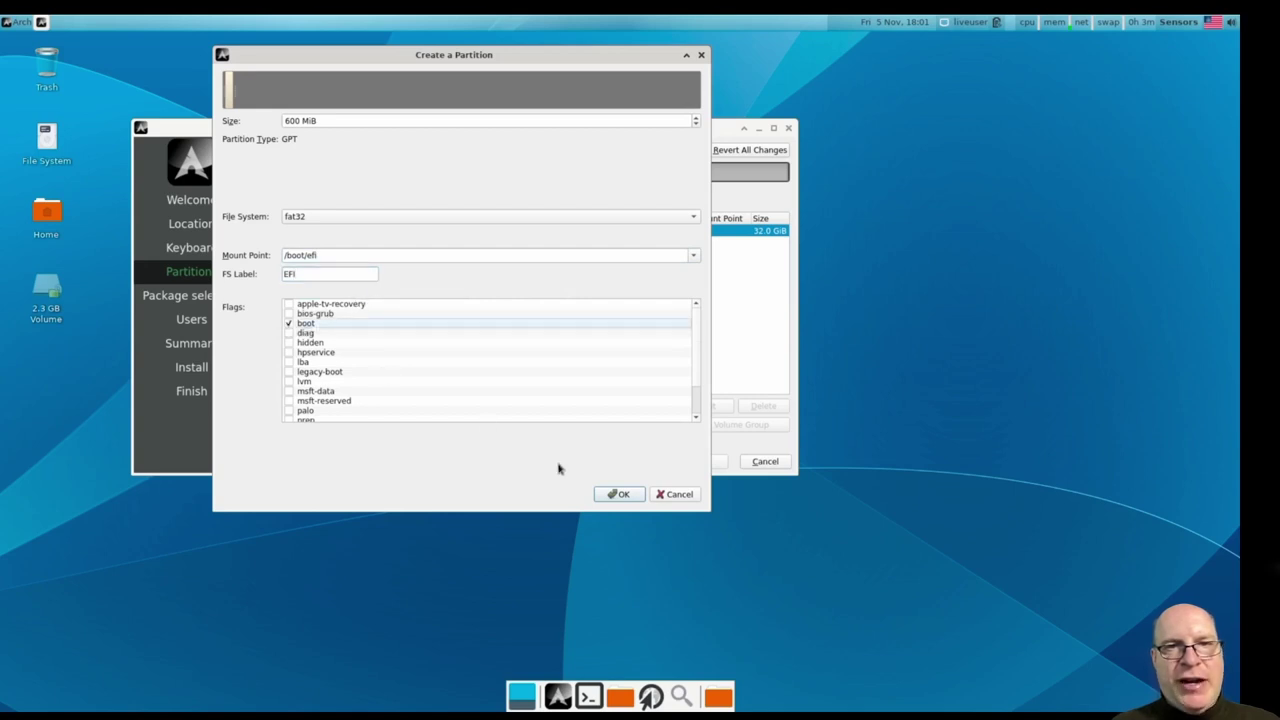
left_click(619, 494)
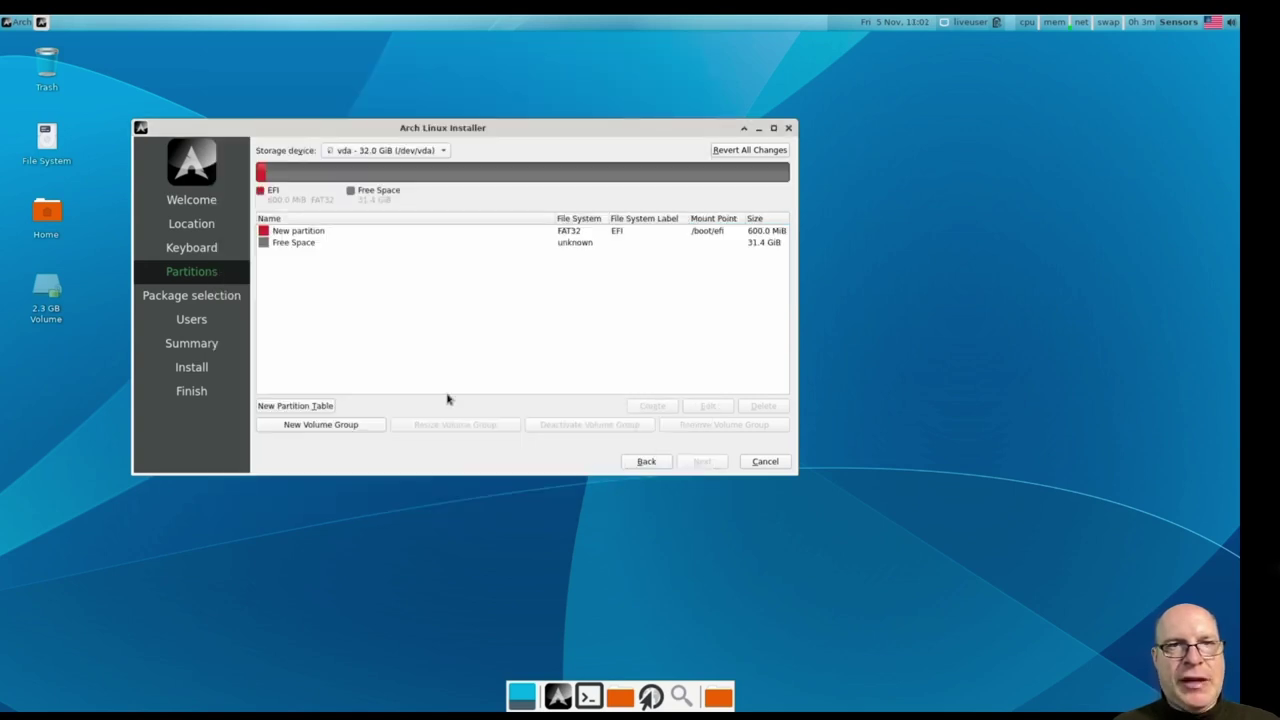
- Create a Btrfs ROOT partition at / in the remaining space with the root flag
left_click(299, 245)
left_click(651, 410)
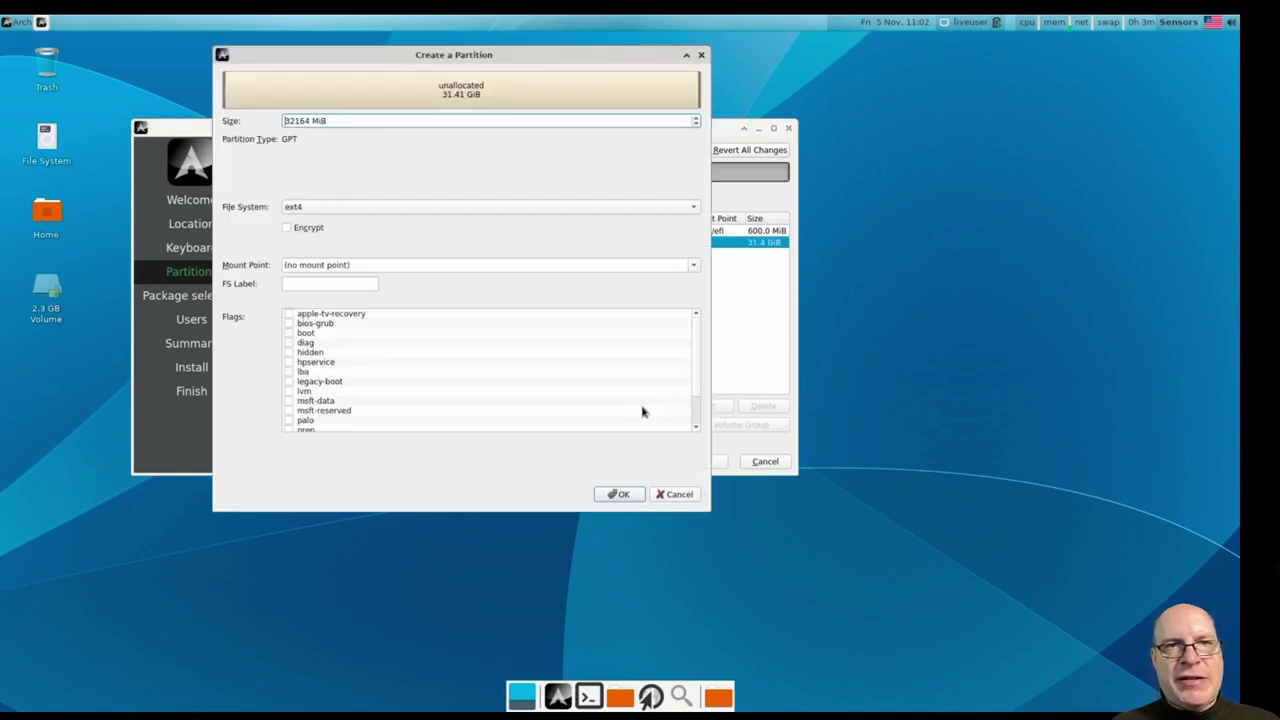
left_click(343, 209)
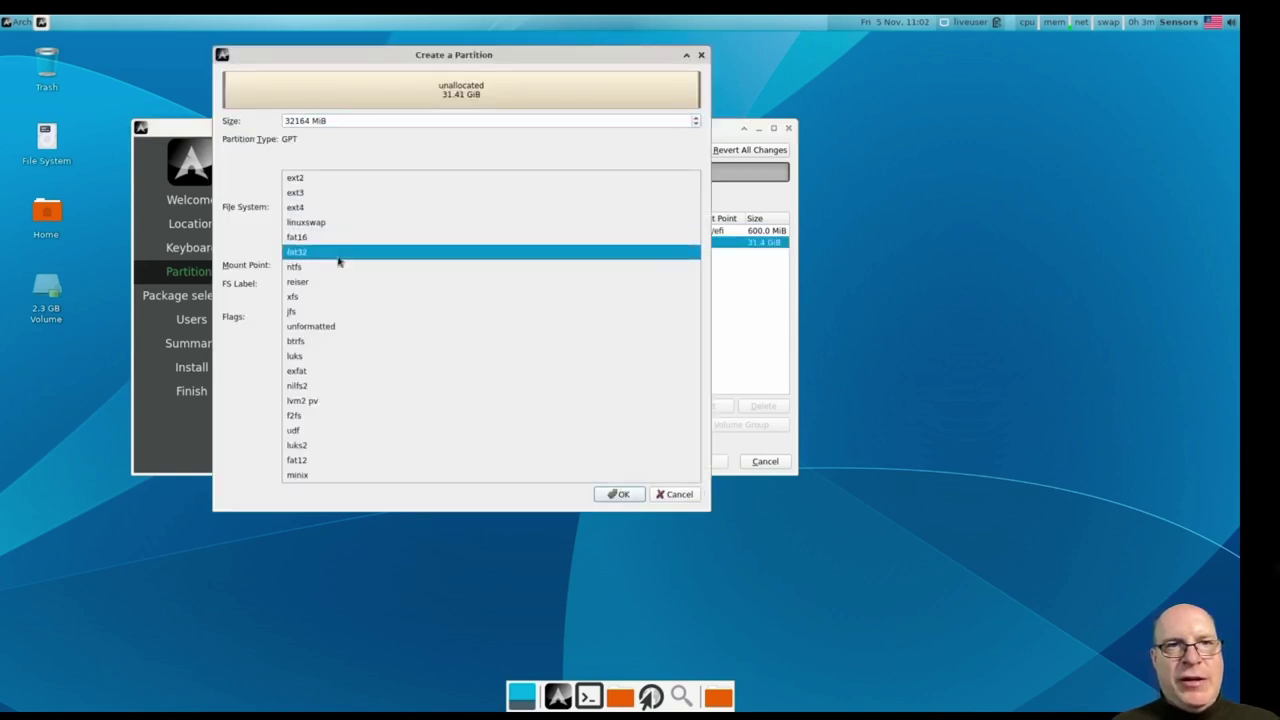
left_click(318, 341)
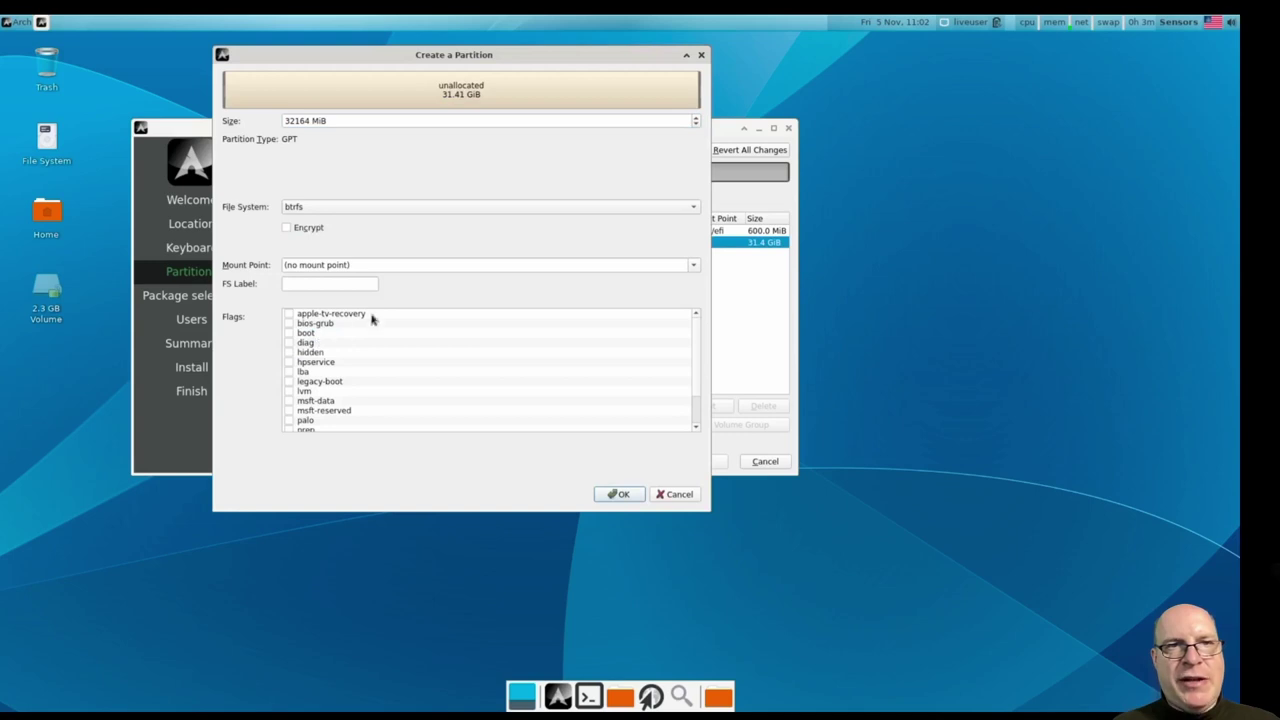
left_click(698, 268)
left_click(673, 290)
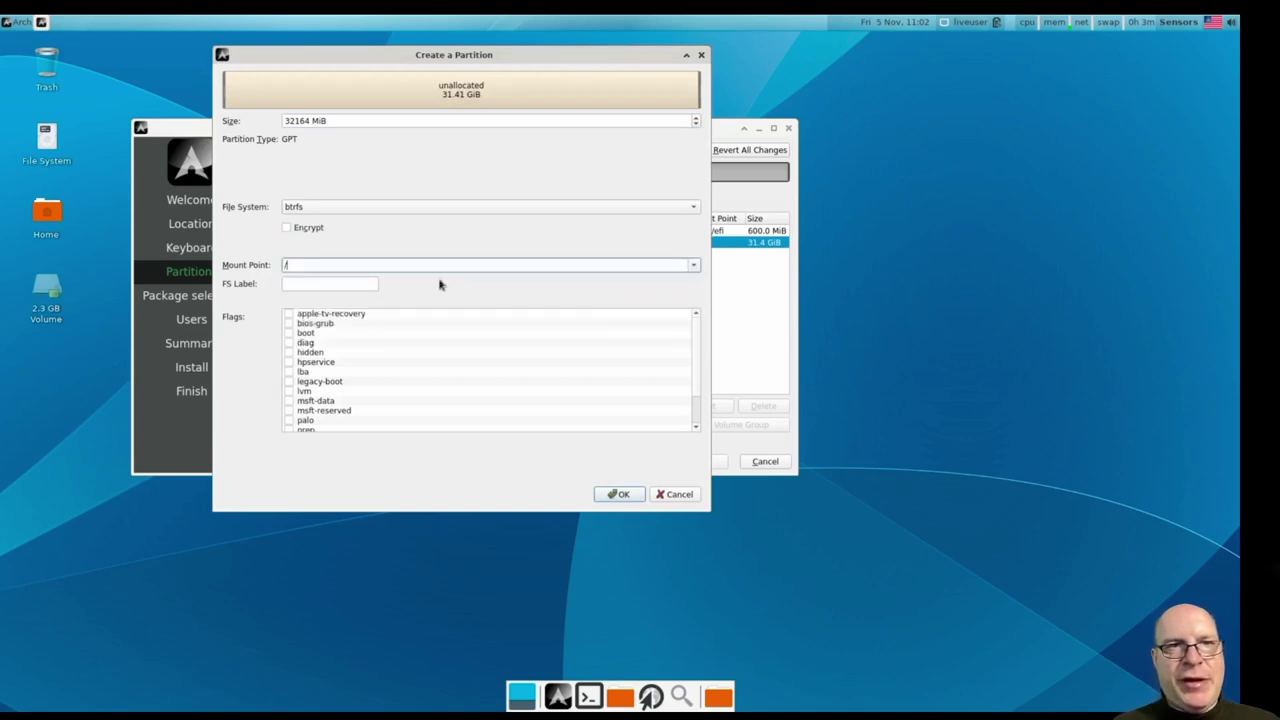
left_click(342, 284)
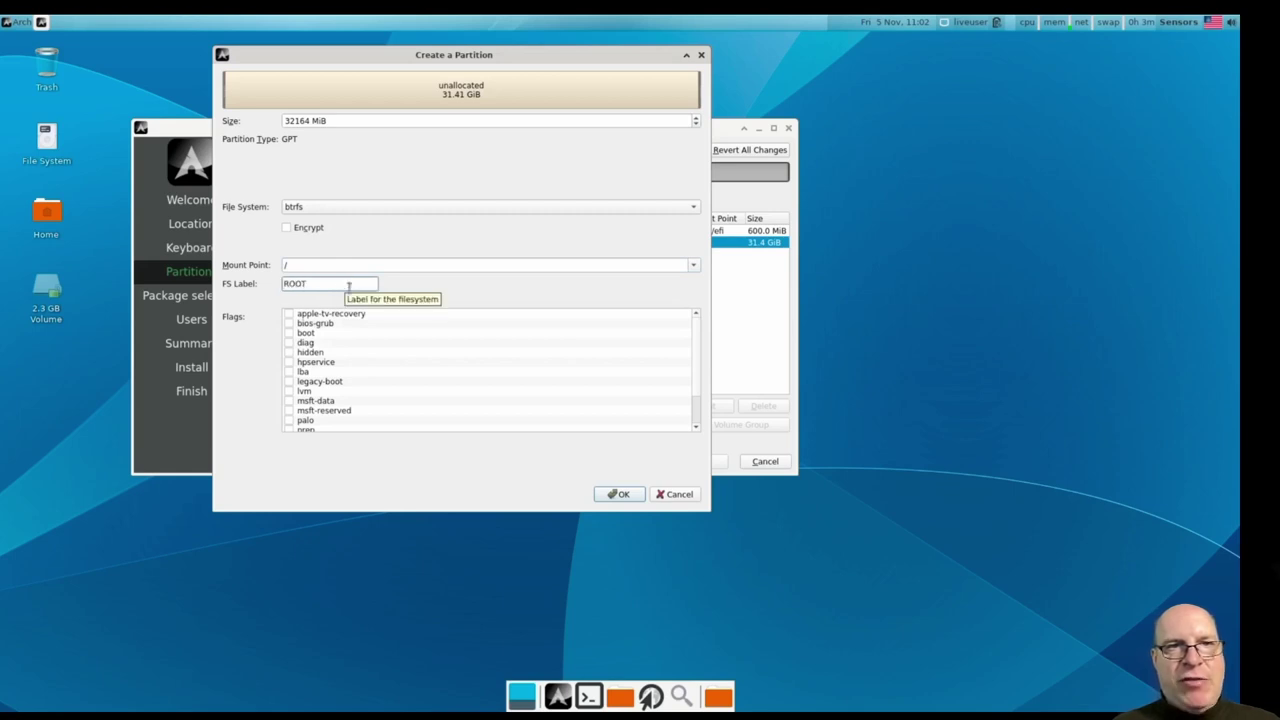
scroll(400, 380, "down", 2)
left_click(289, 412)
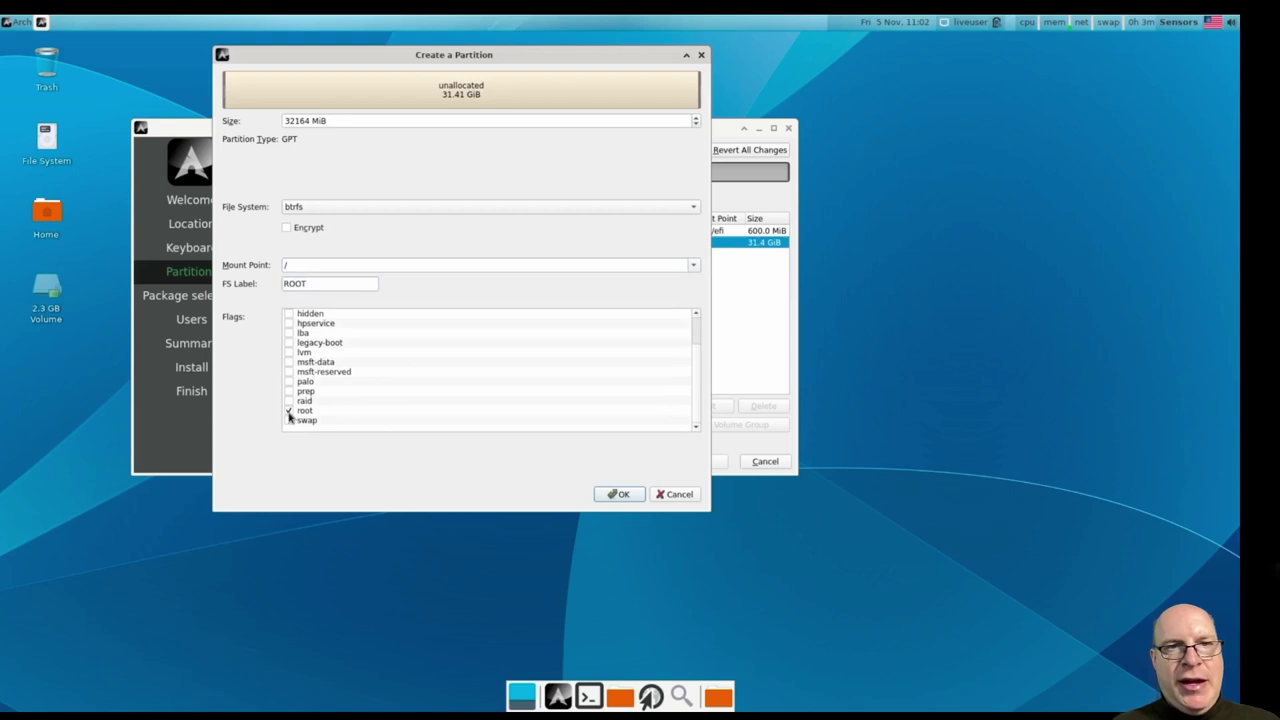
left_click(620, 494)
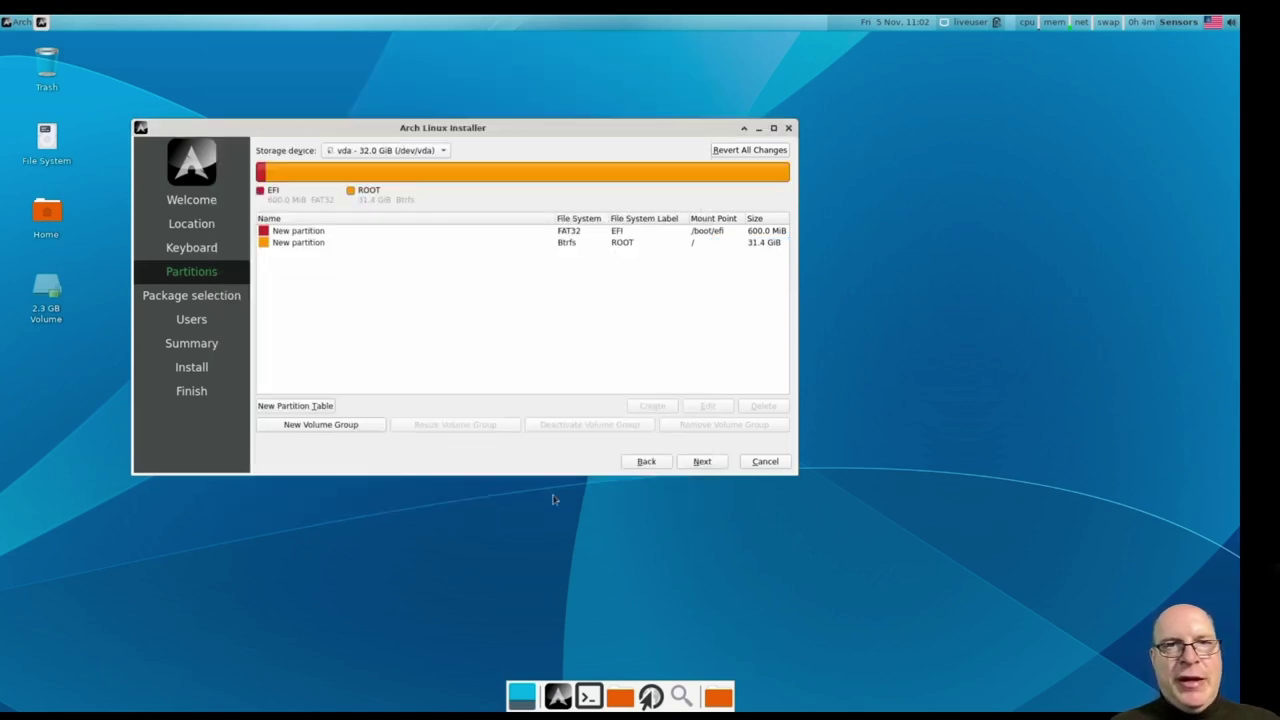
- Accept the partitions, then expand, review and collapse the Base-devel + Common packages group
left_click(701, 462)
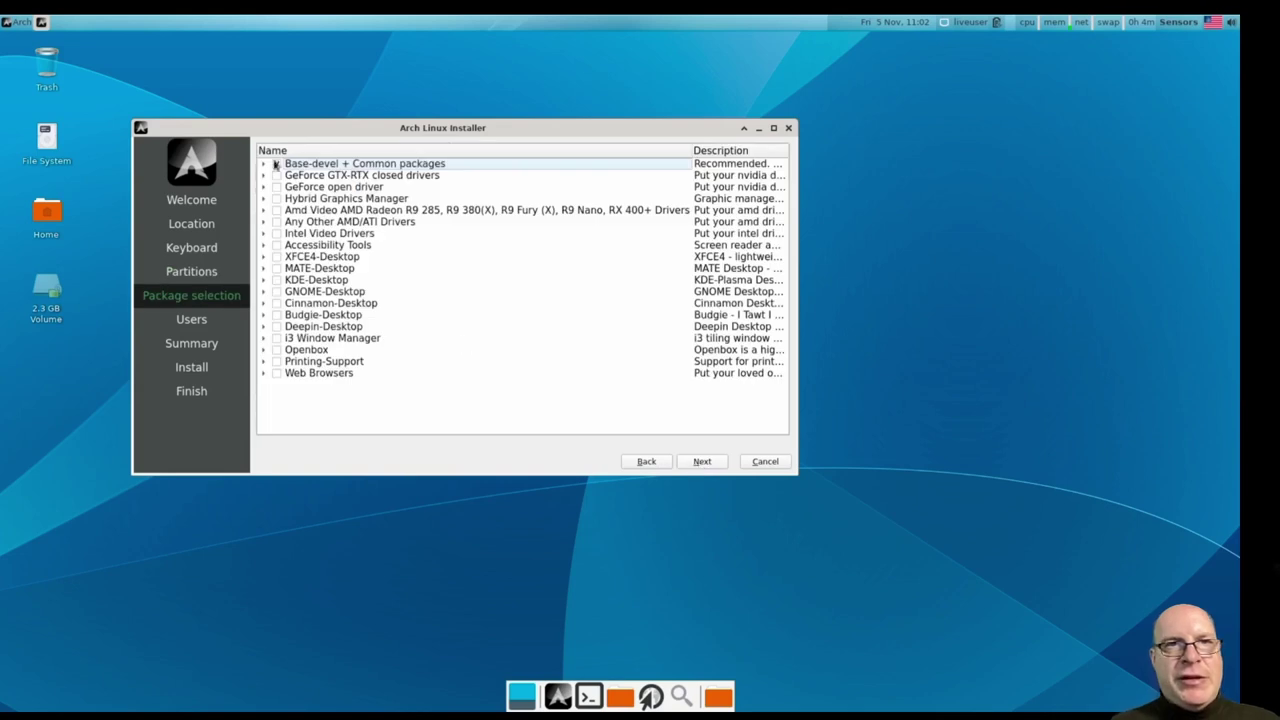
left_click(265, 167)
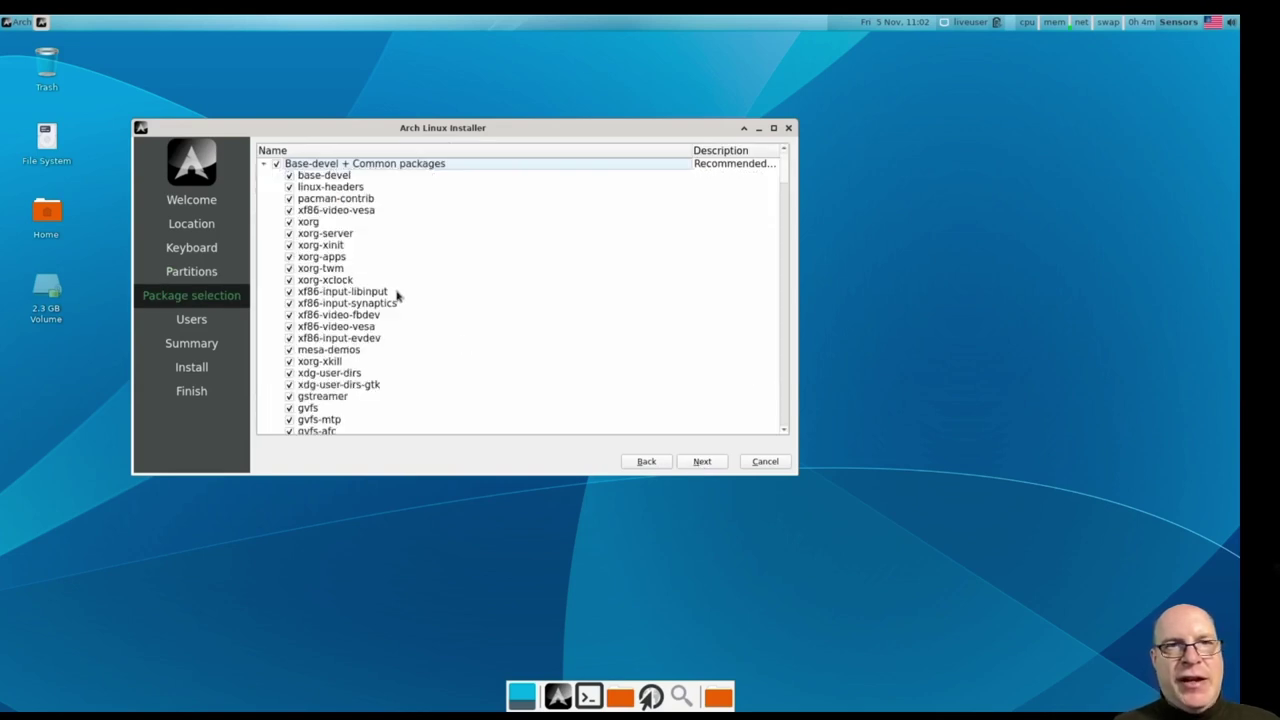
scroll(445, 306, "down", 5)
scroll(450, 307, "down", 15)
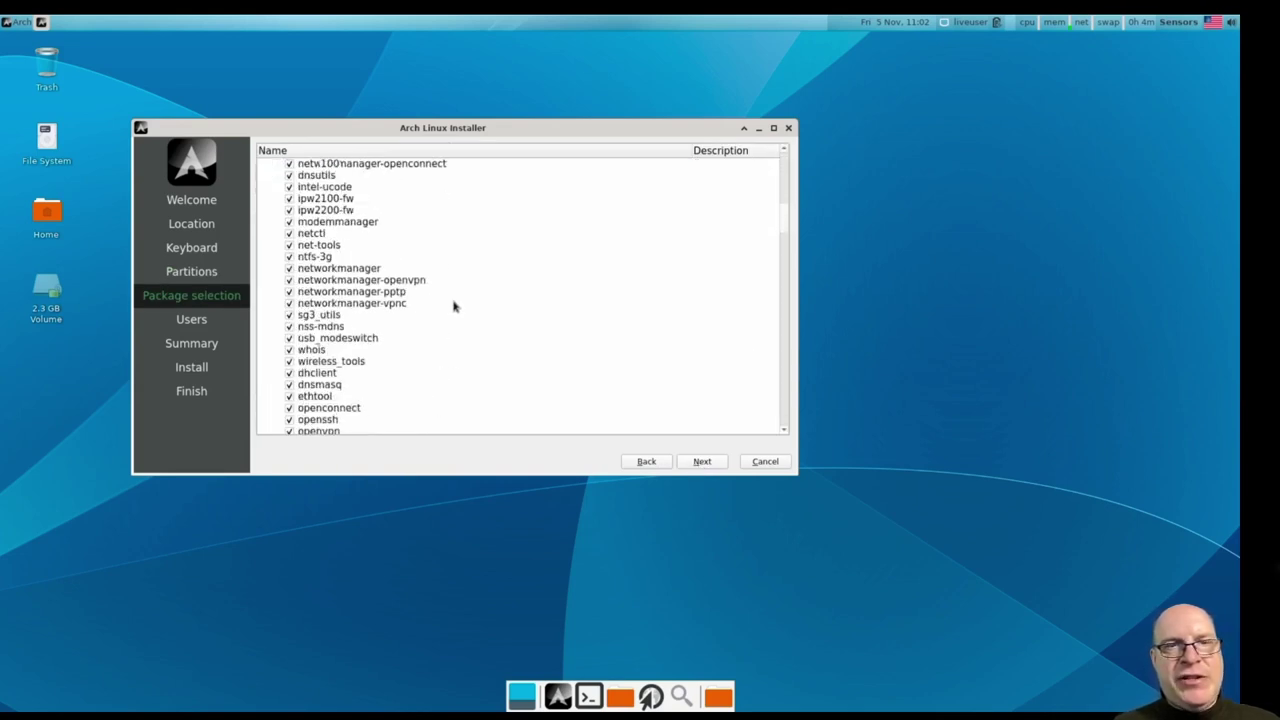
scroll(456, 307, "down", 15)
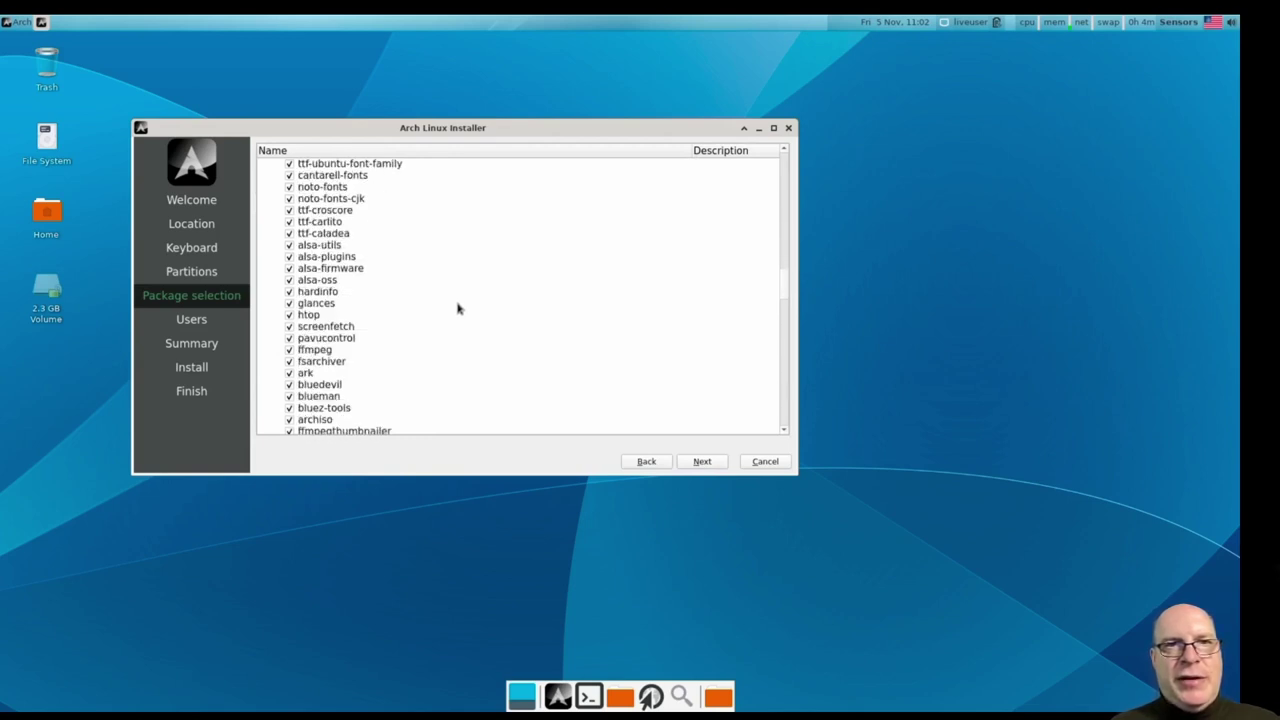
scroll(460, 309, "down", 15)
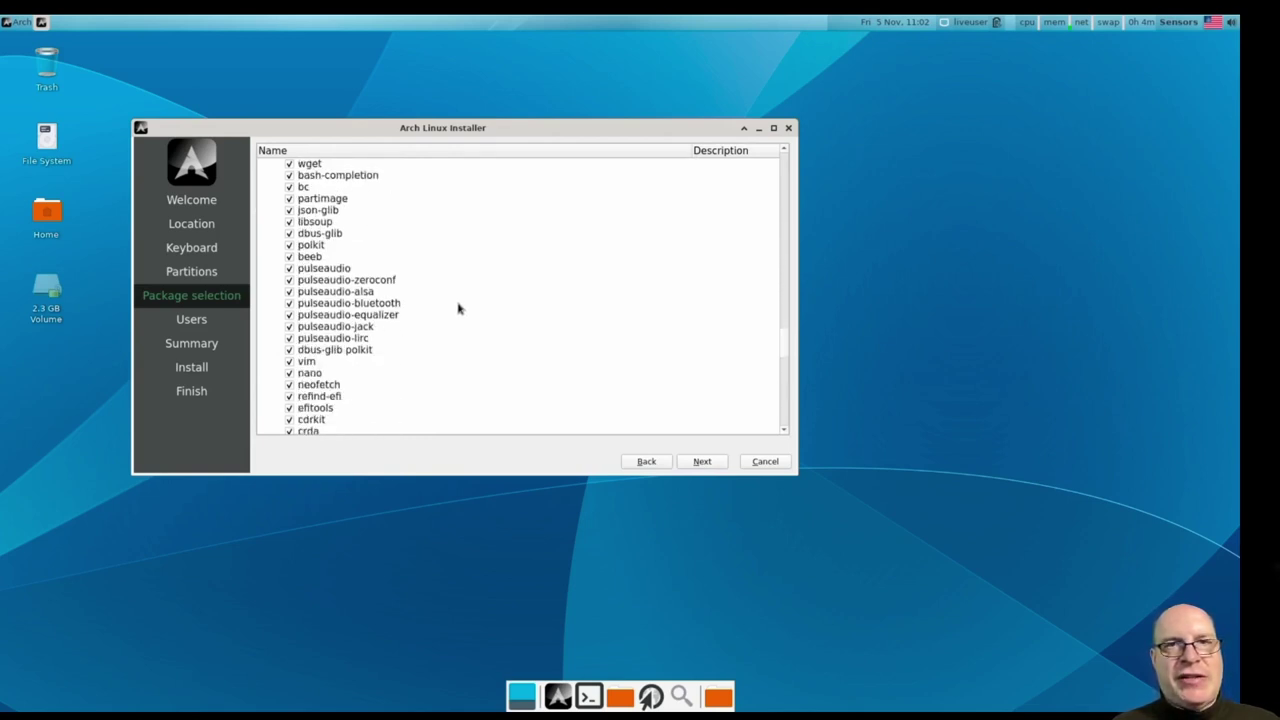
scroll(460, 309, "down", 5)
scroll(460, 309, "up", 15)
scroll(434, 299, "up", 10)
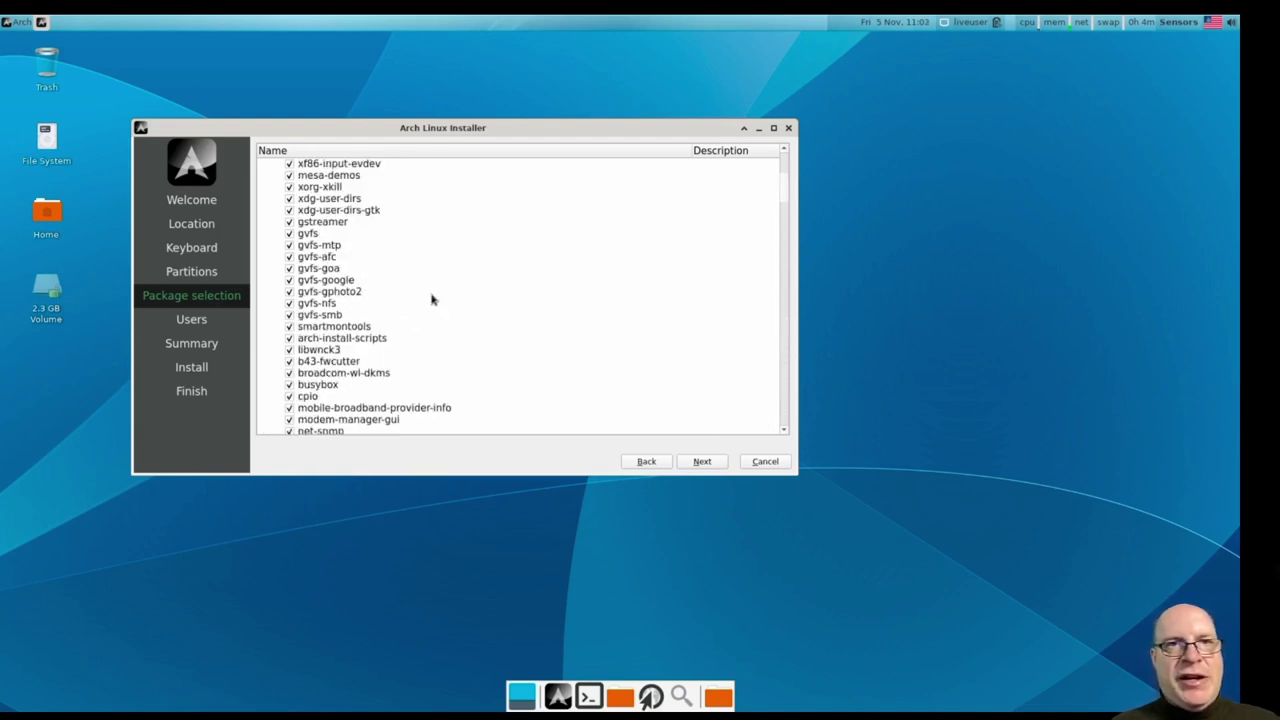
left_click(264, 165)
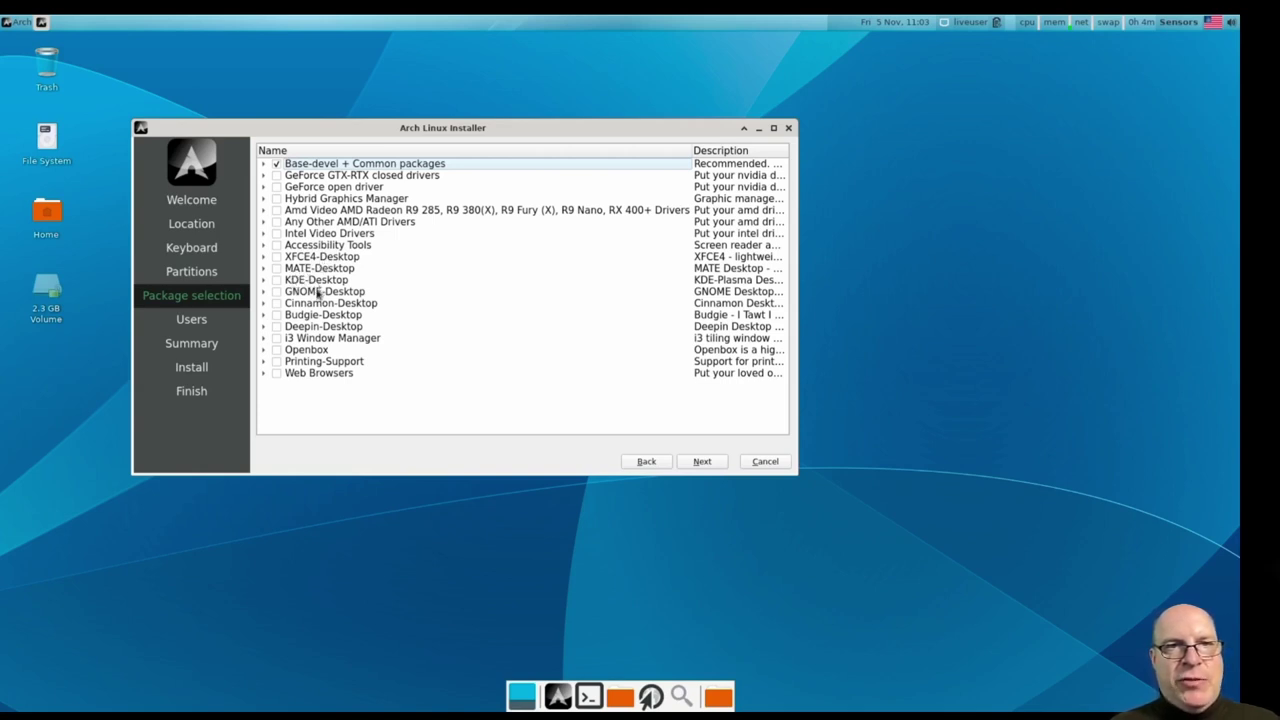
- Tick all Printing-Support packages and firefox under Web Browsers, after browsing GNOME-Desktop
left_click(265, 292)
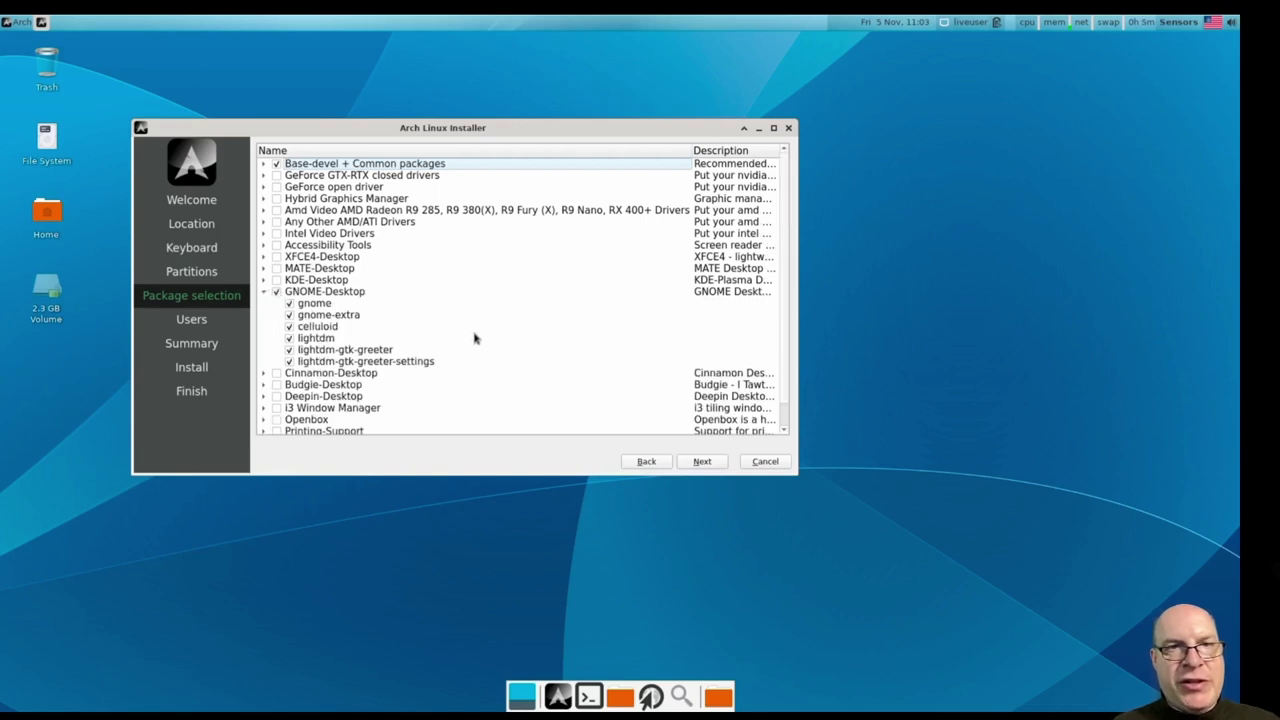
scroll(475, 340, "down", 1)
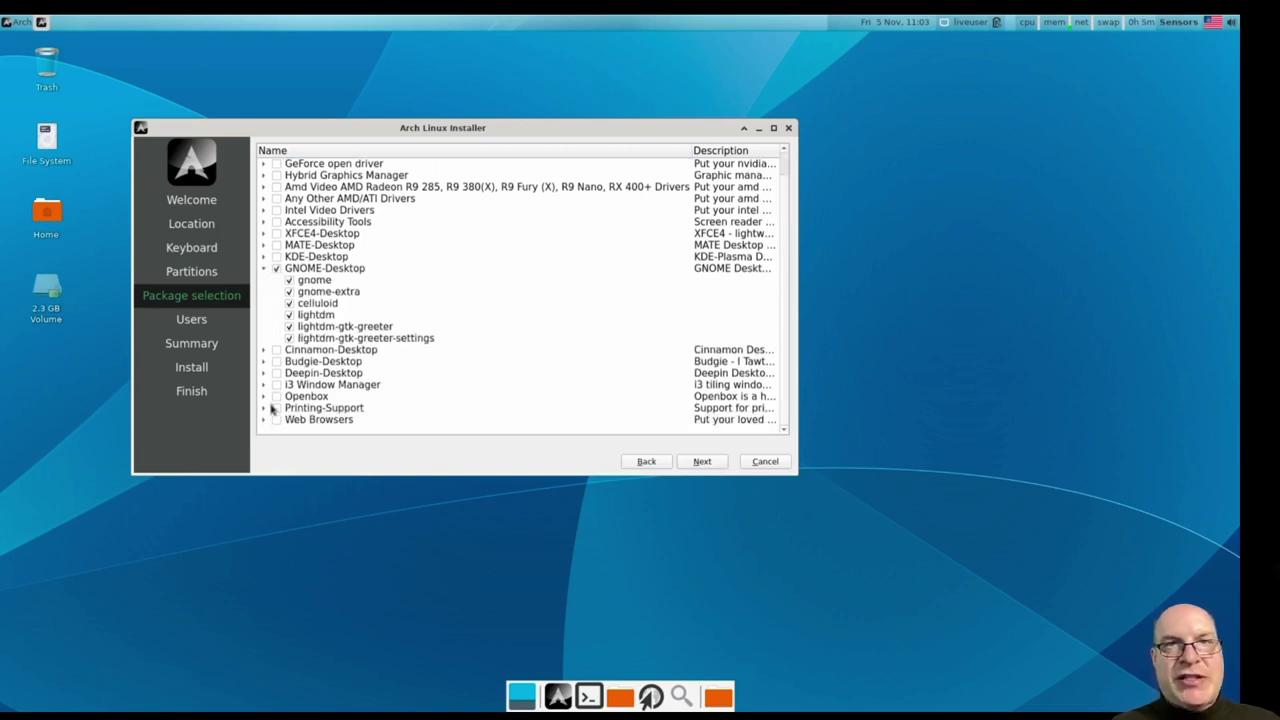
left_click(265, 408)
scroll(366, 403, "down", 4)
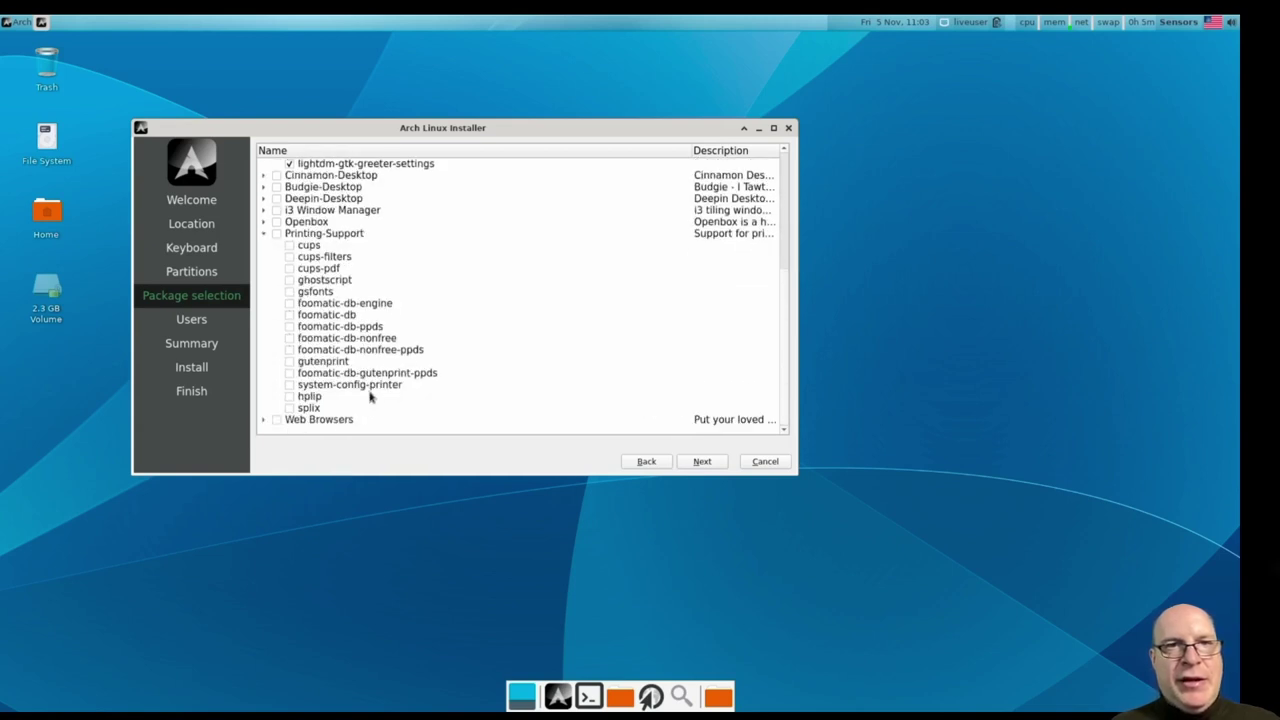
left_click(277, 234)
left_click(264, 420)
left_click(289, 396)
scroll(472, 402, "up", 5)
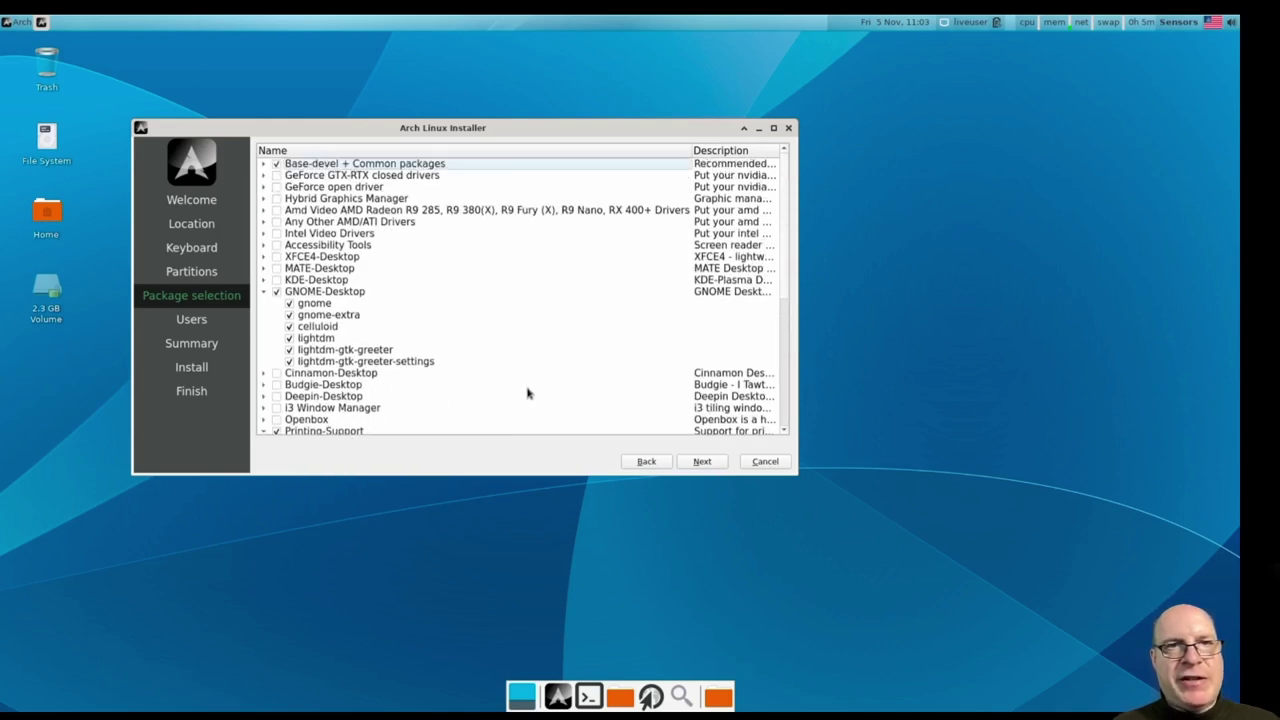
scroll(529, 391, "down", 5)
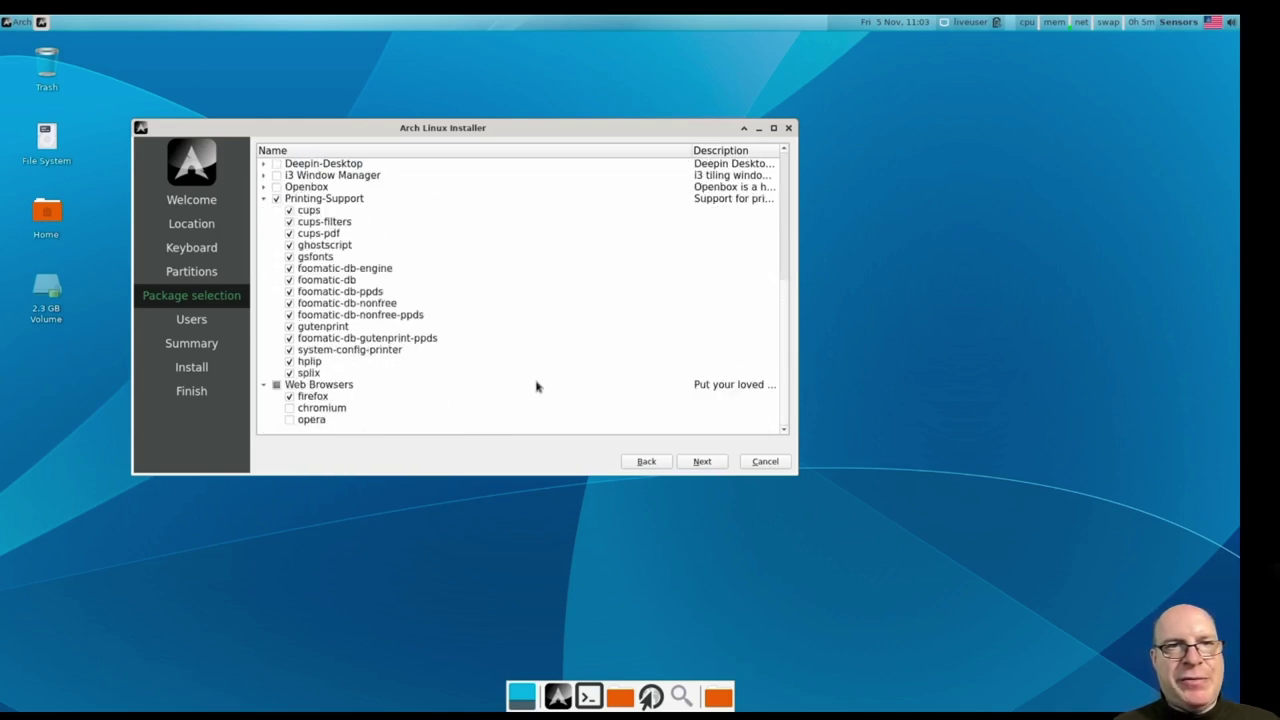
- Enter the user's name, computer name gnomik, and password, reusing it for the administrator
left_click(701, 462)
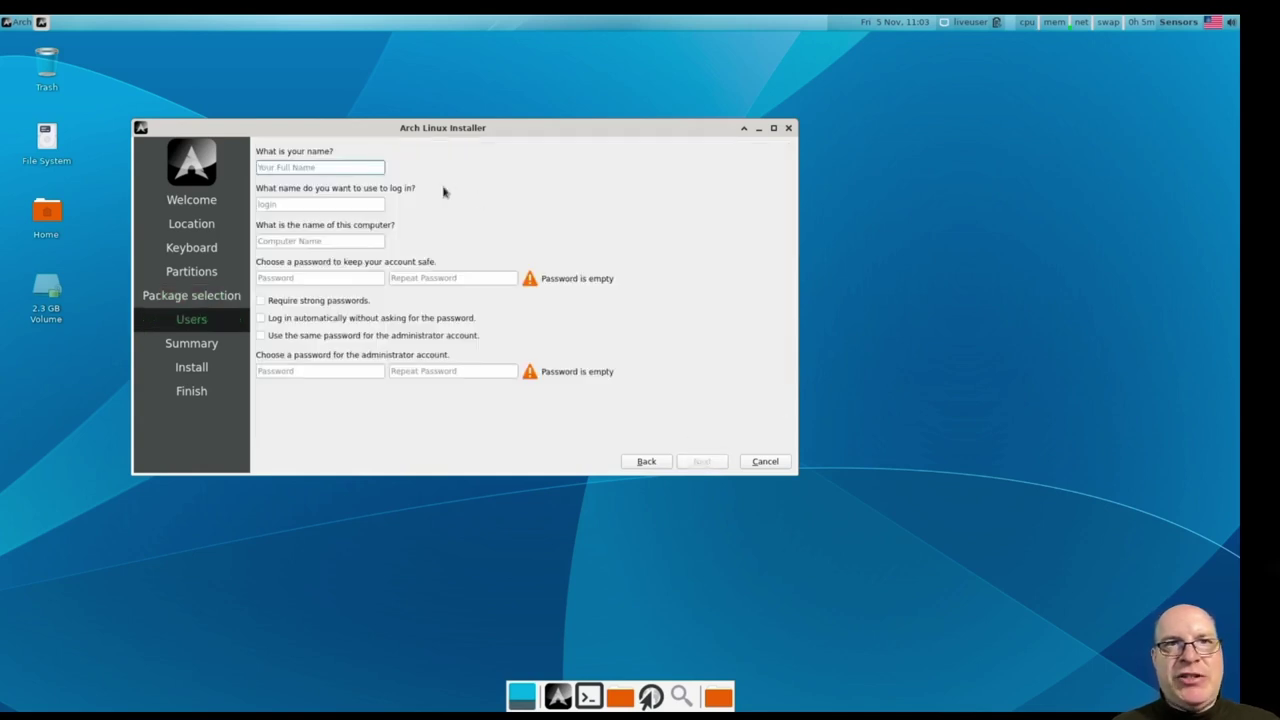
type("stephen")
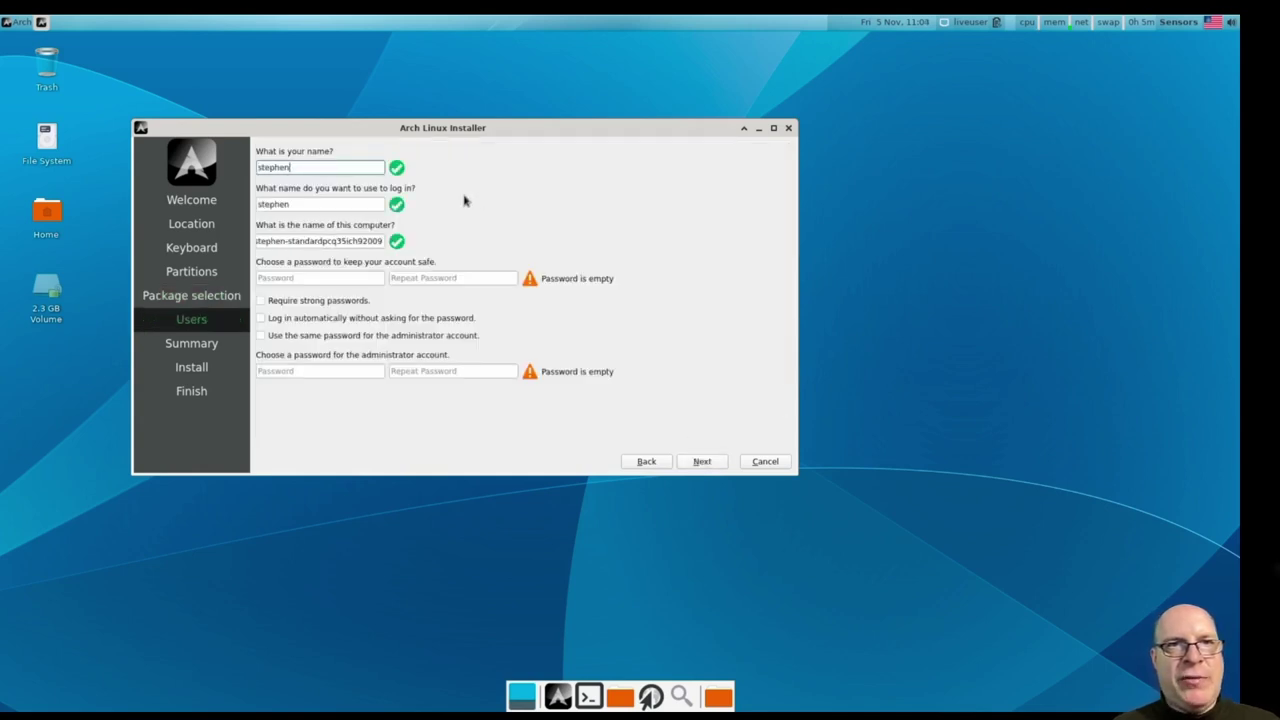
key("Tab")
key("Tab")
type("gnom")
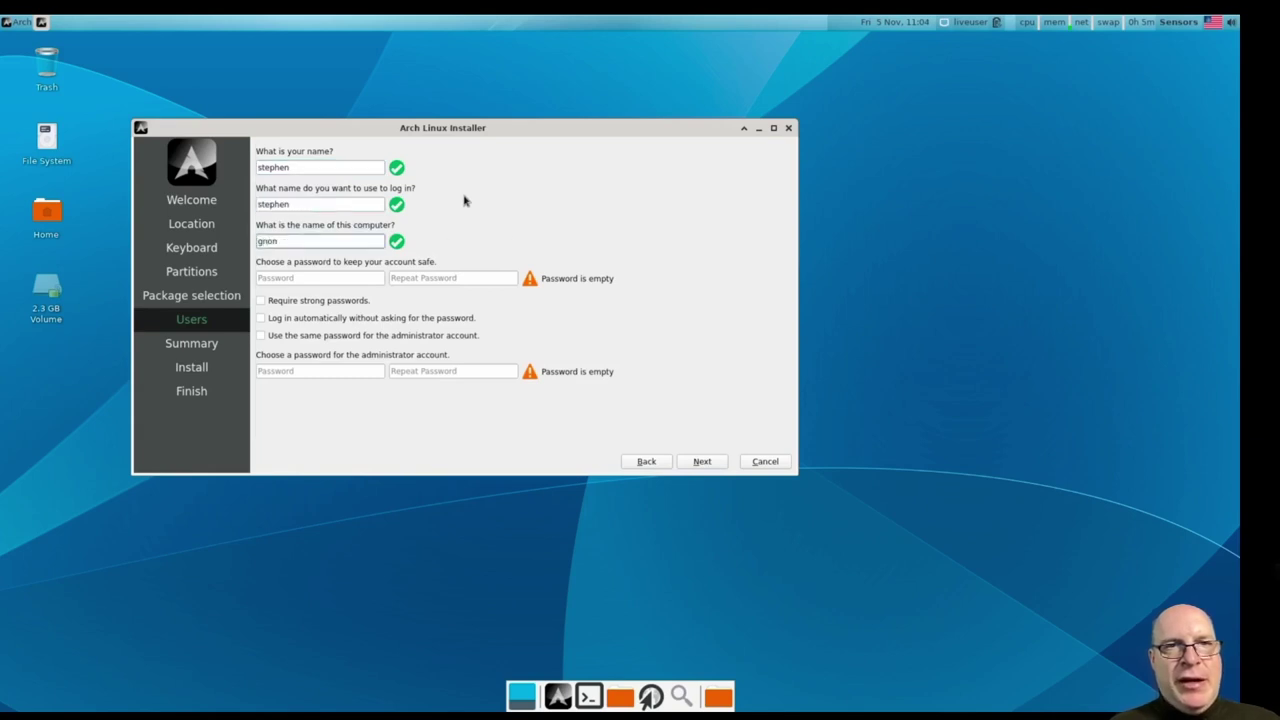
type("ik")
key("Tab")
type("*****")
key("Tab")
type("****")
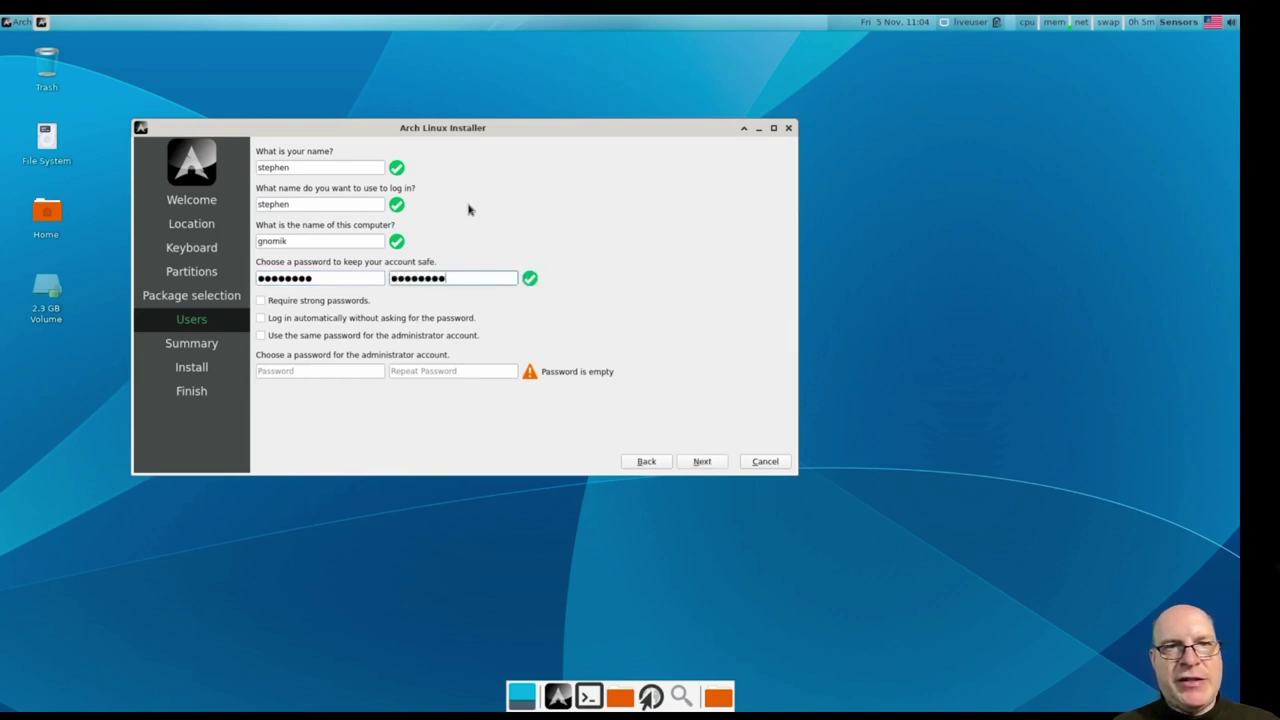
left_click(261, 336)
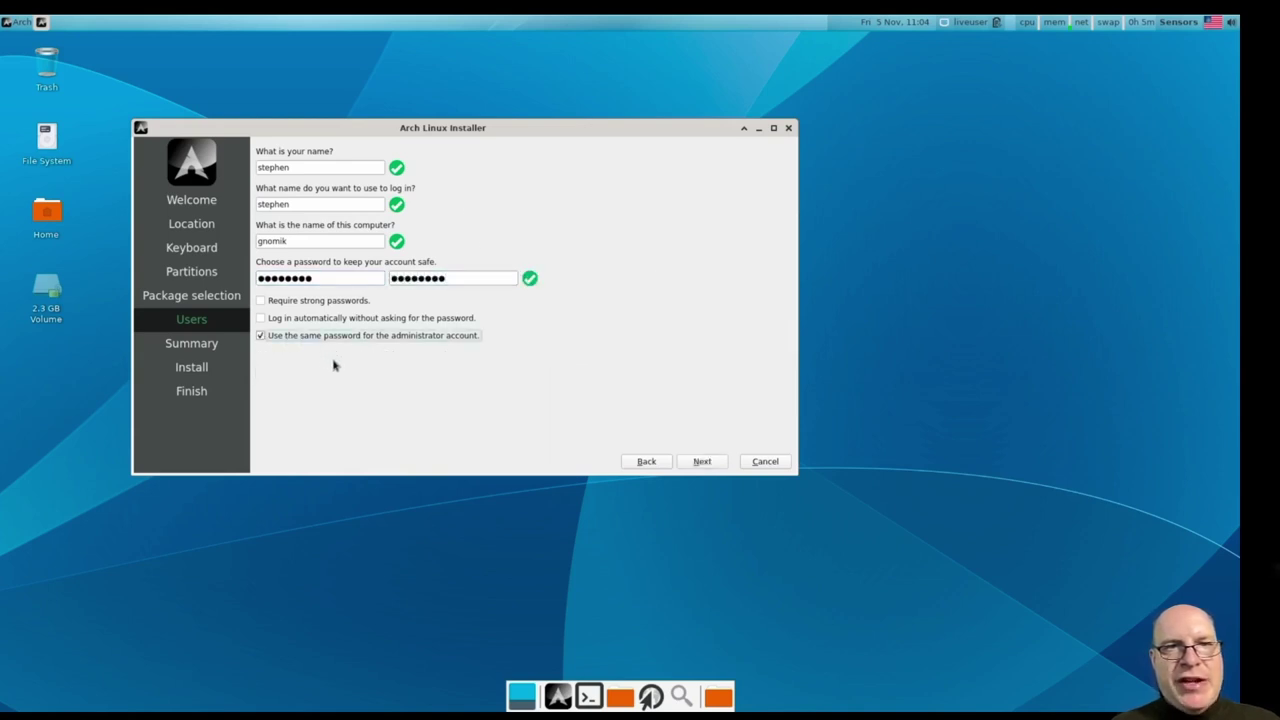
- Review the installation summary and start installing Arch Linux
left_click(702, 463)
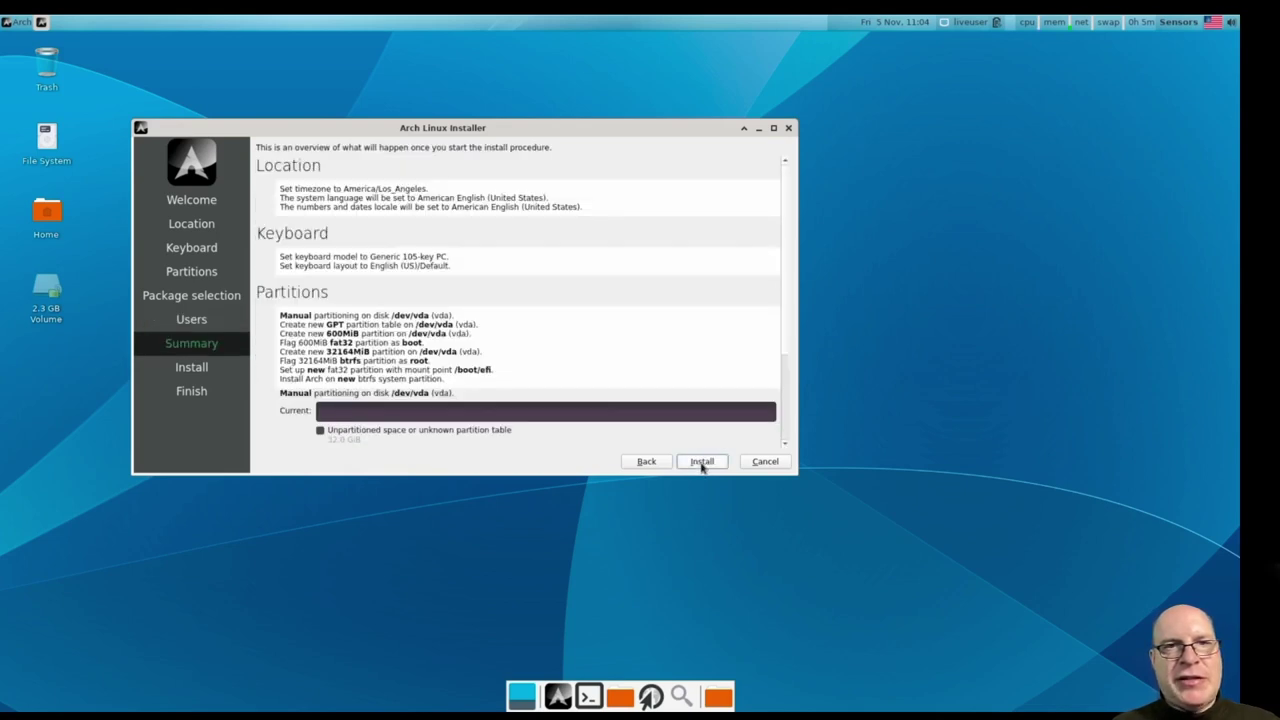
scroll(633, 375, "down", 3)
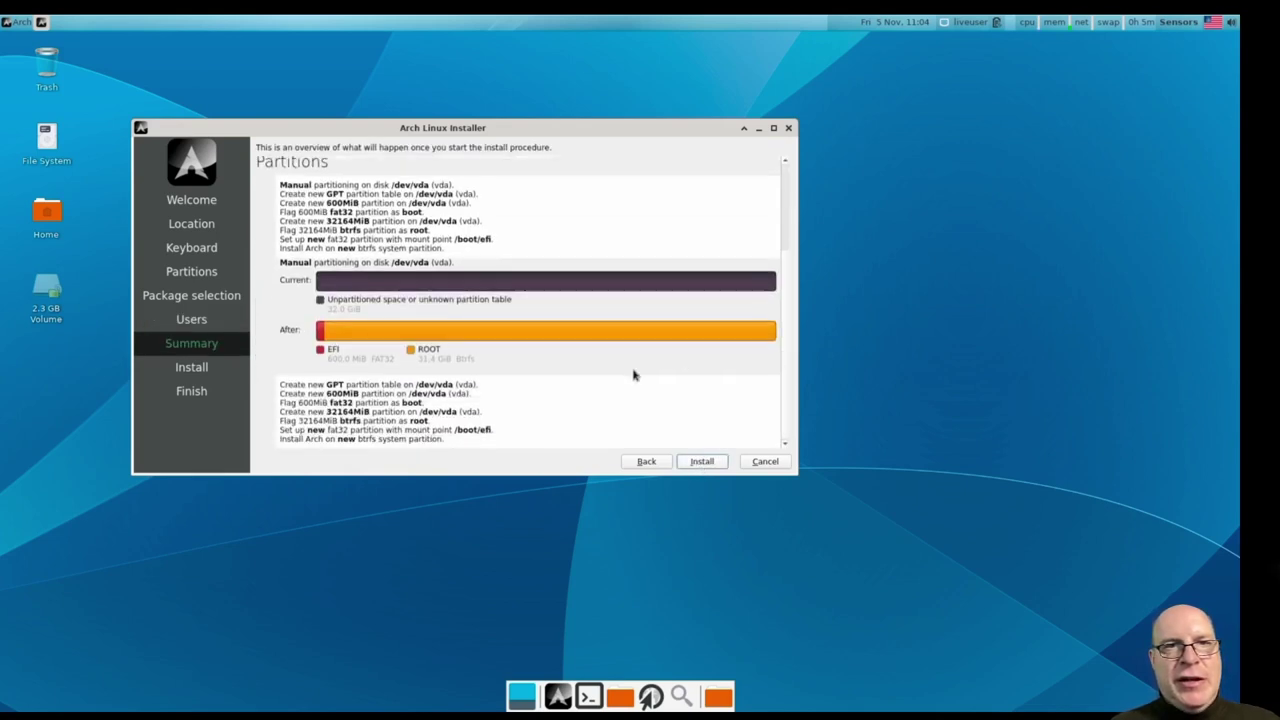
left_click(702, 462)
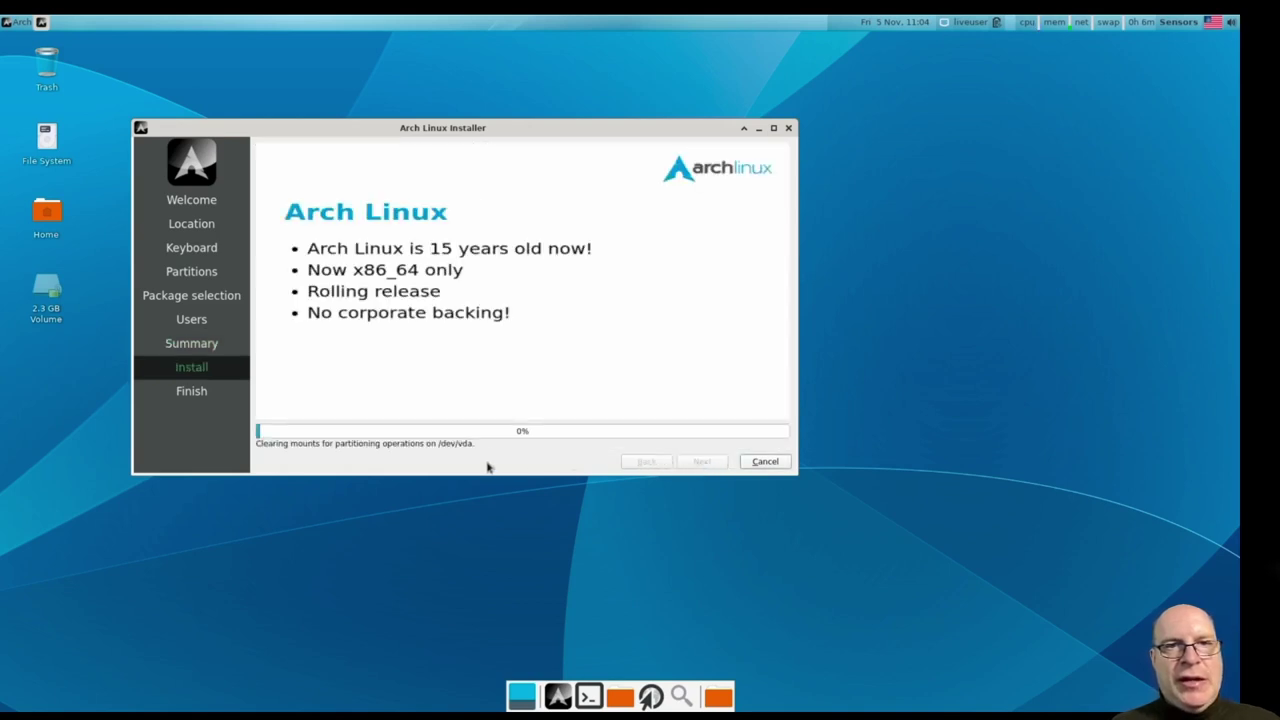
- Once installation reaches All done, choose Restart now and close the installer
left_click(482, 506)
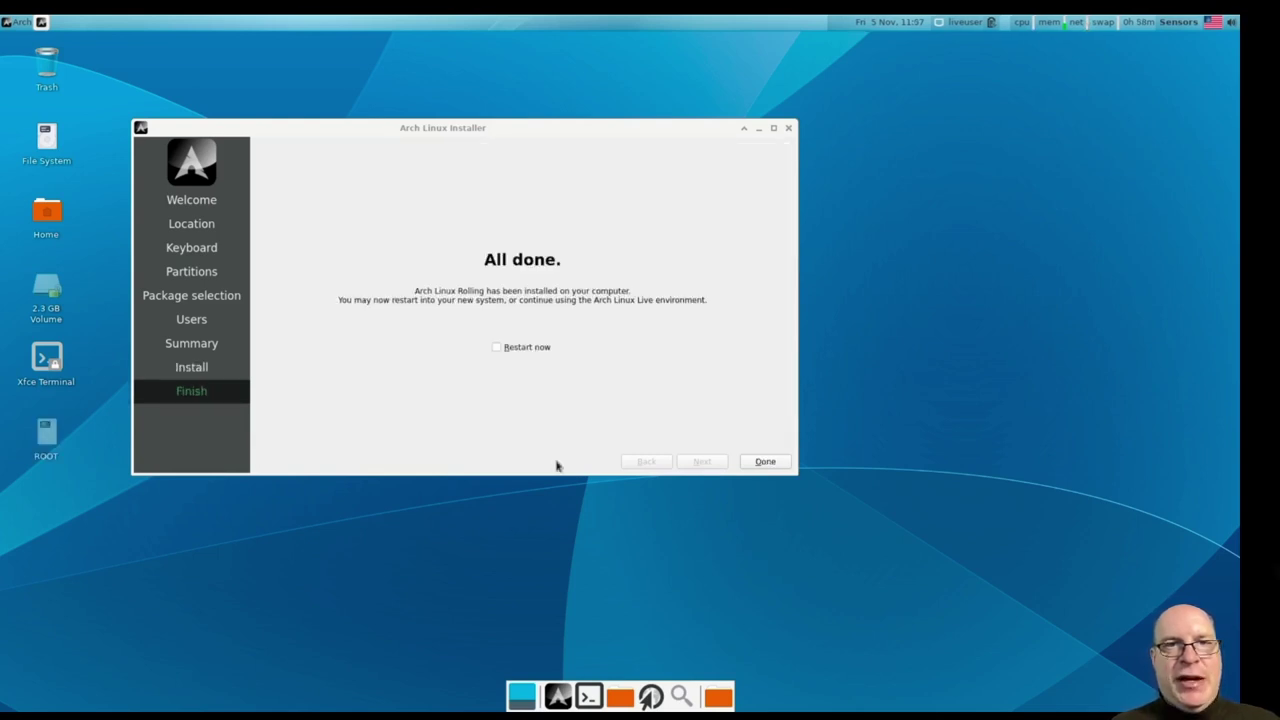
left_click(497, 347)
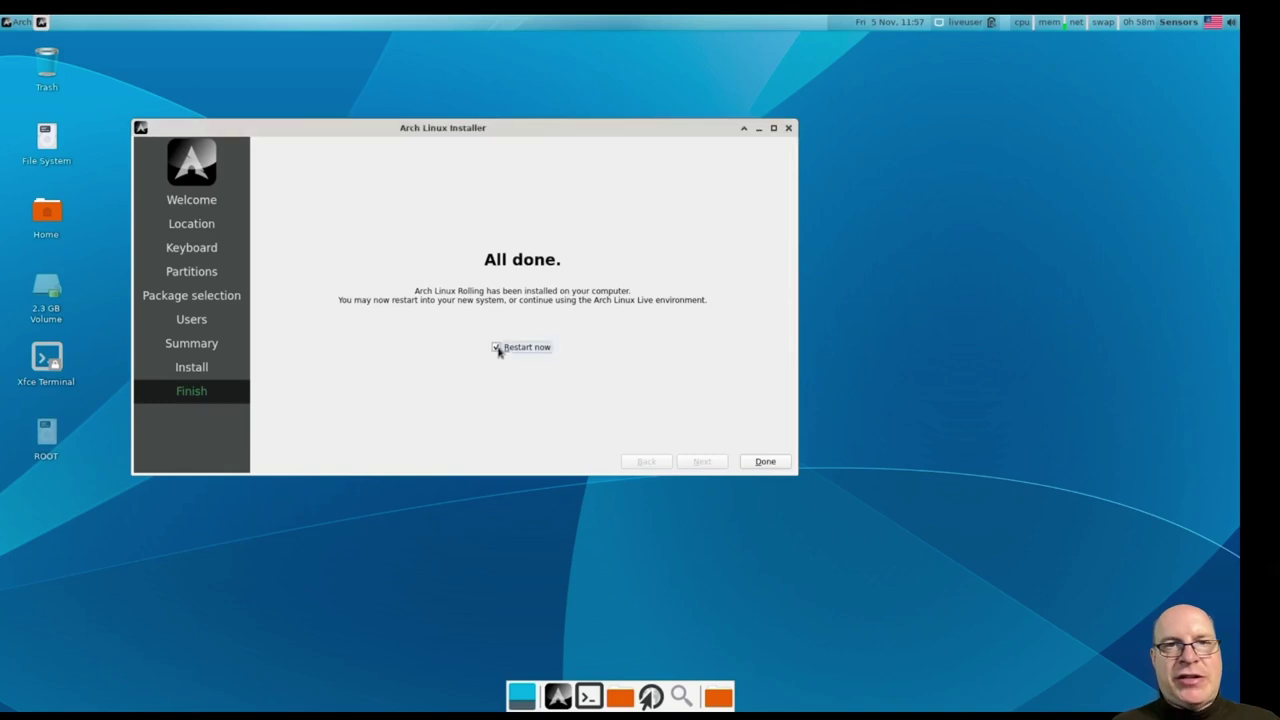
left_click(765, 461)
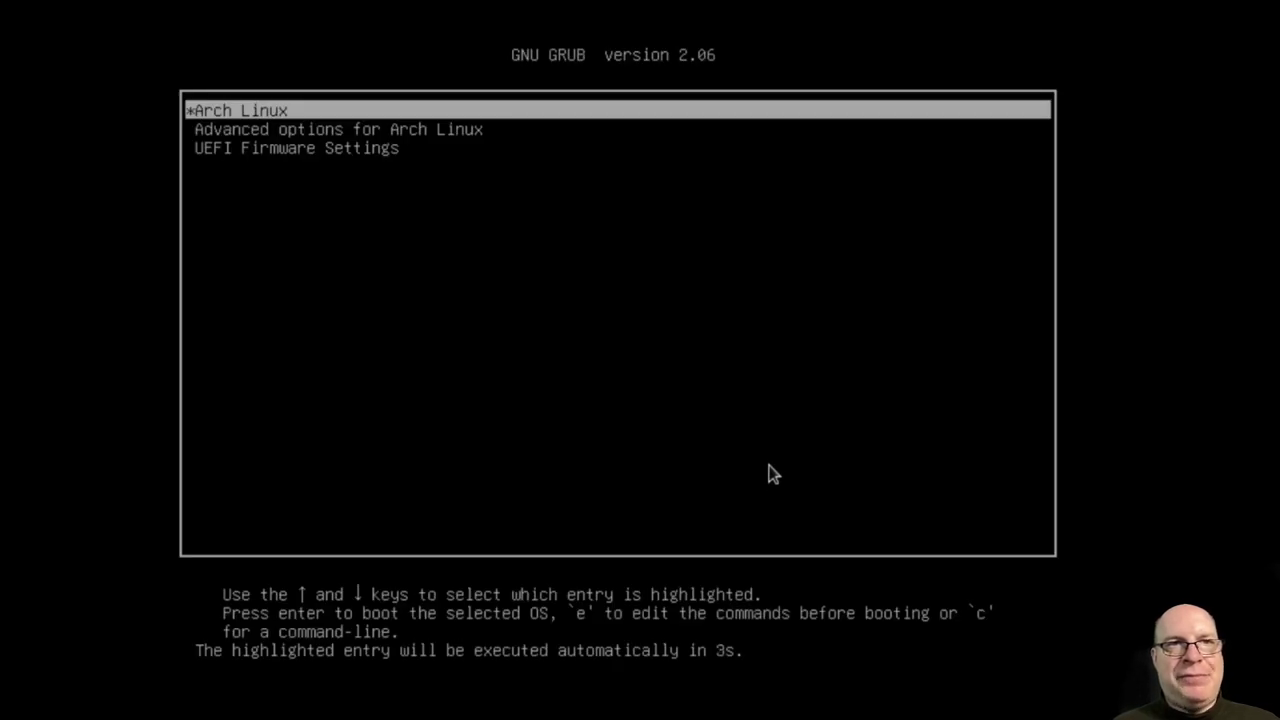
- Boot the Arch Linux entry from the GRUB menu
key("Return")
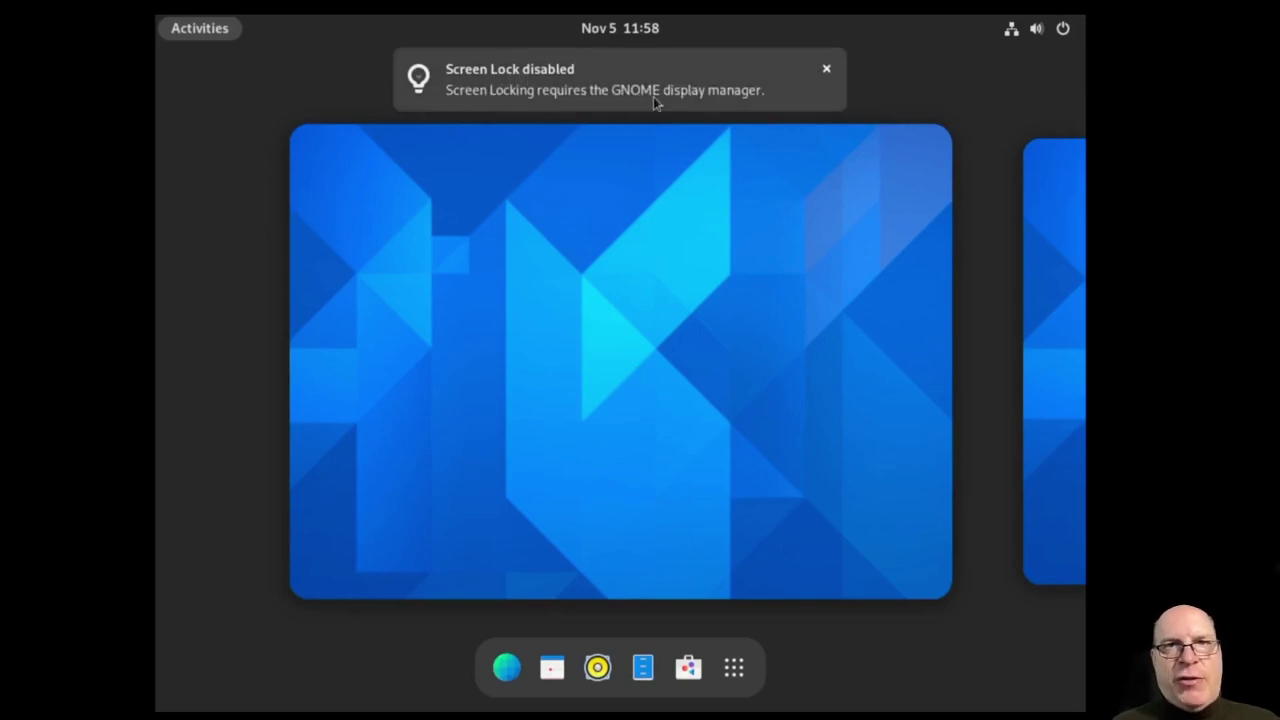
- Dismiss the screen-lock notice and launch Terminal by searching 'term'
left_click(827, 71)
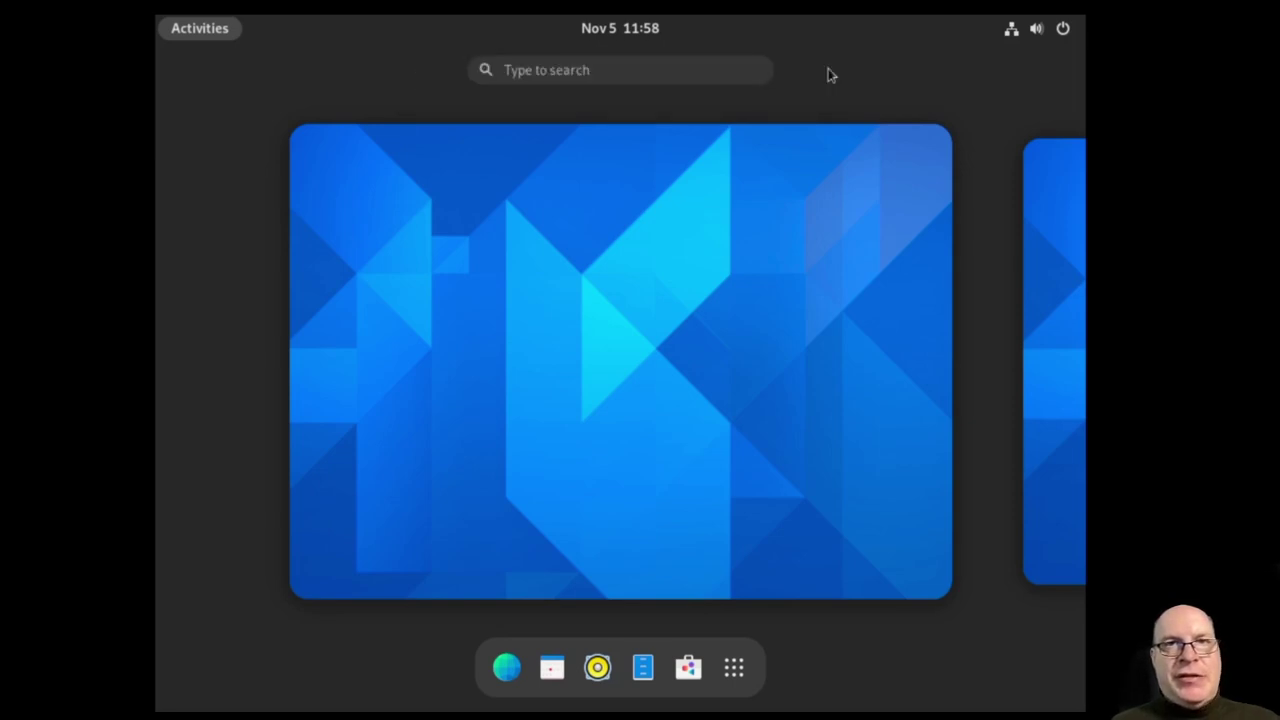
type("term")
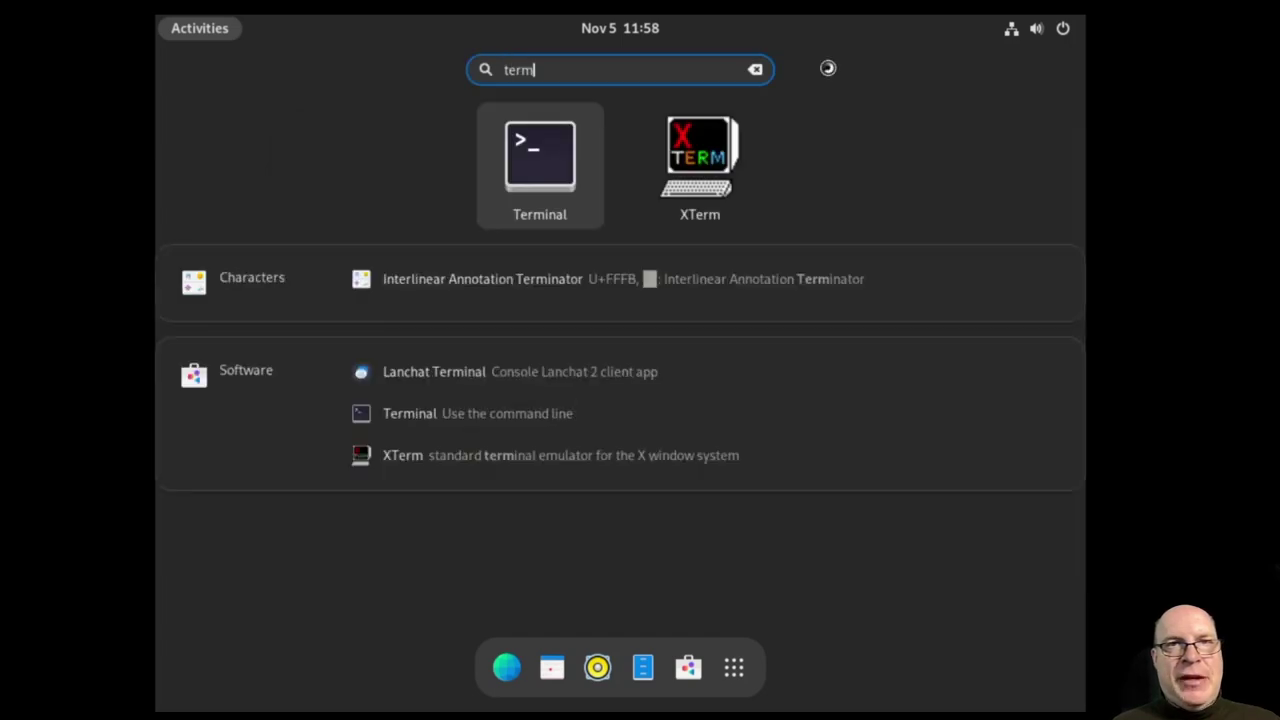
key("Return")
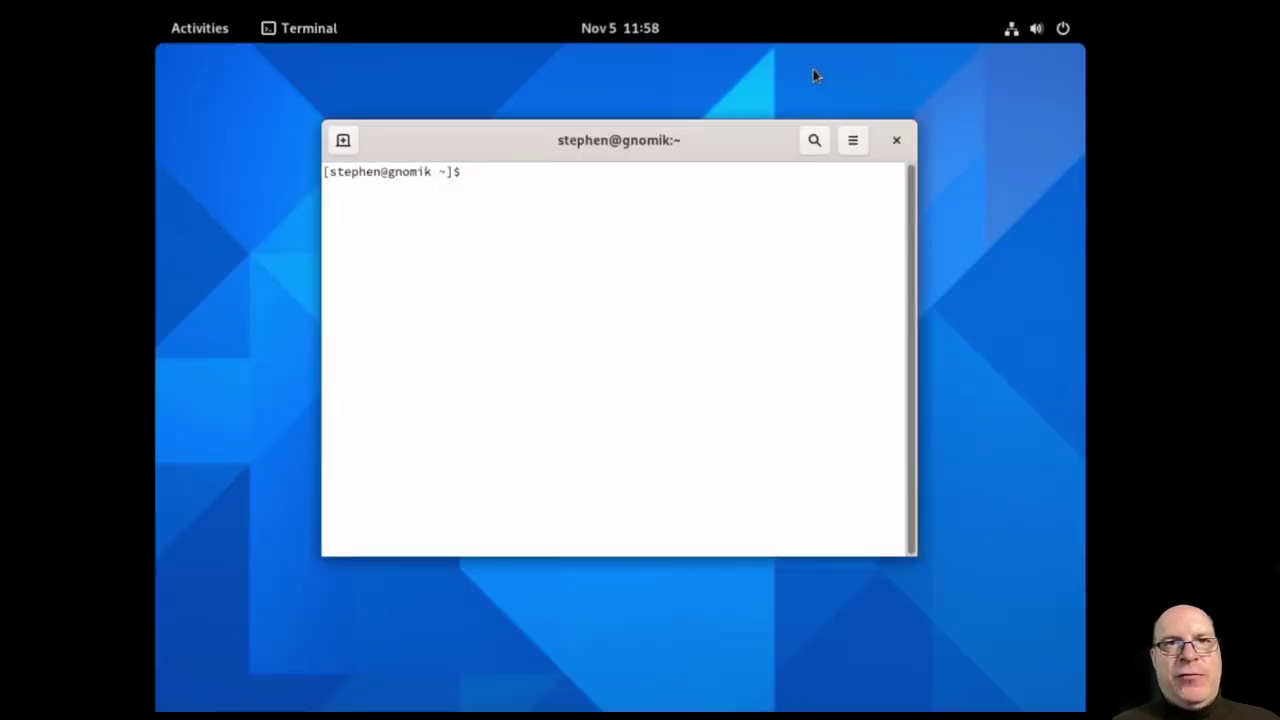
- Search the overview for 'settings' and launch the Settings app
key("super")
type("settings")
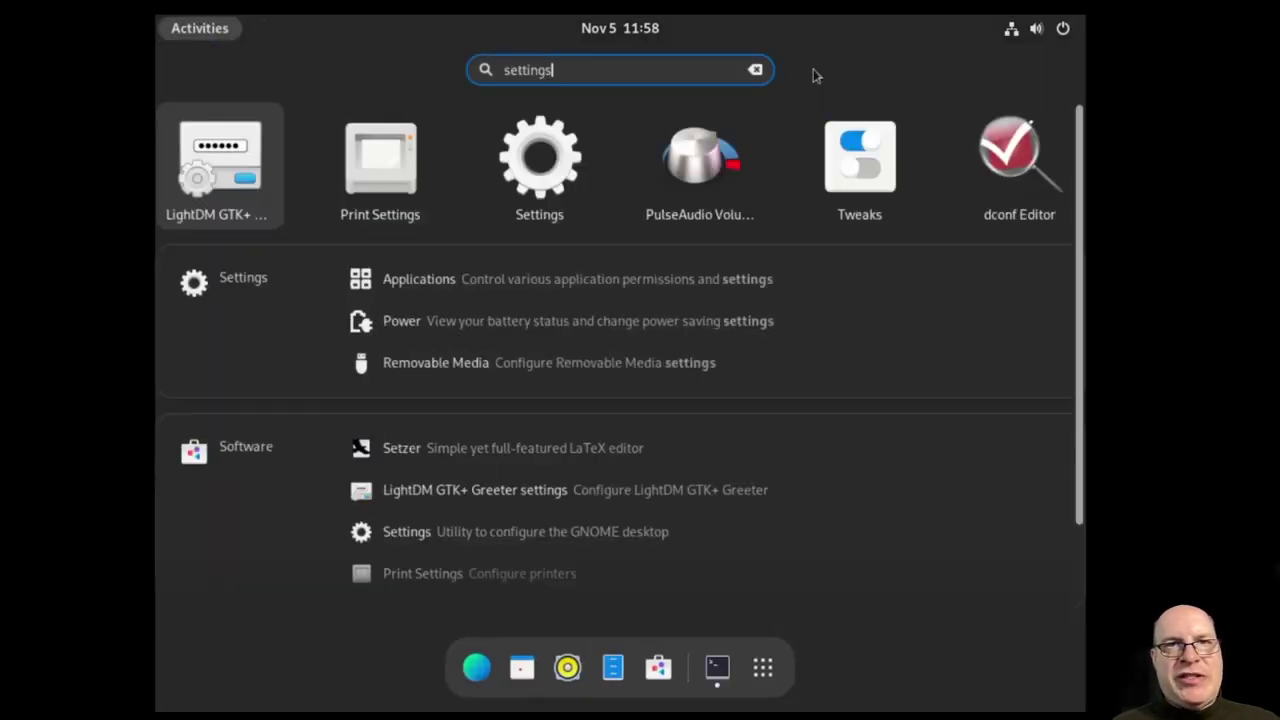
key("Right")
key("Right")
key("Return")
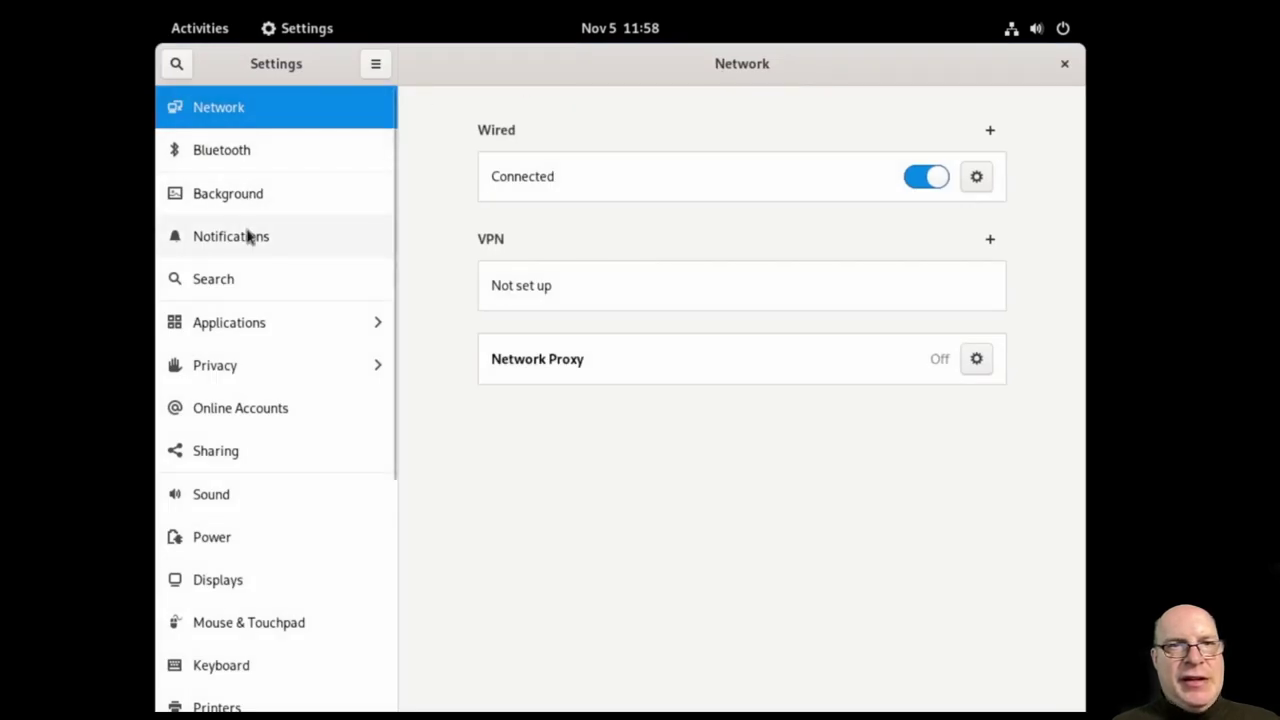
- In Power, set Blank Screen to Never and turn Automatic Suspend off
left_click(208, 540)
left_click(940, 162)
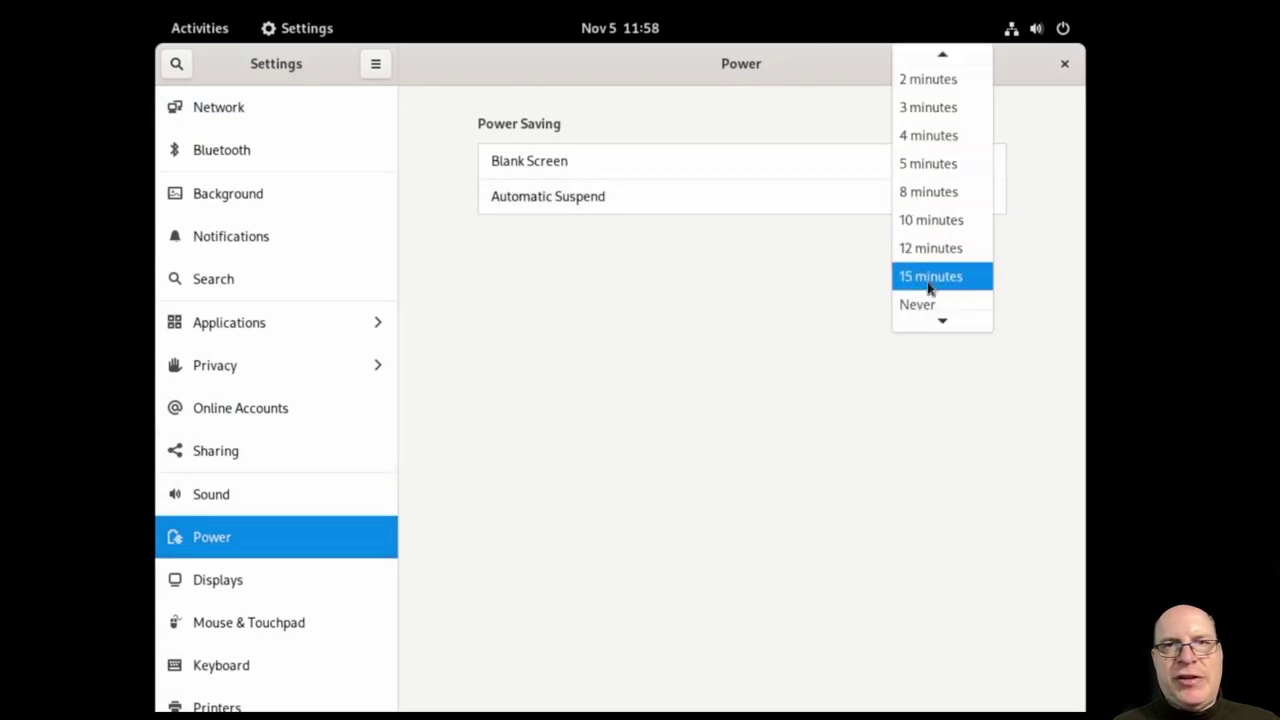
left_click(926, 304)
left_click(974, 198)
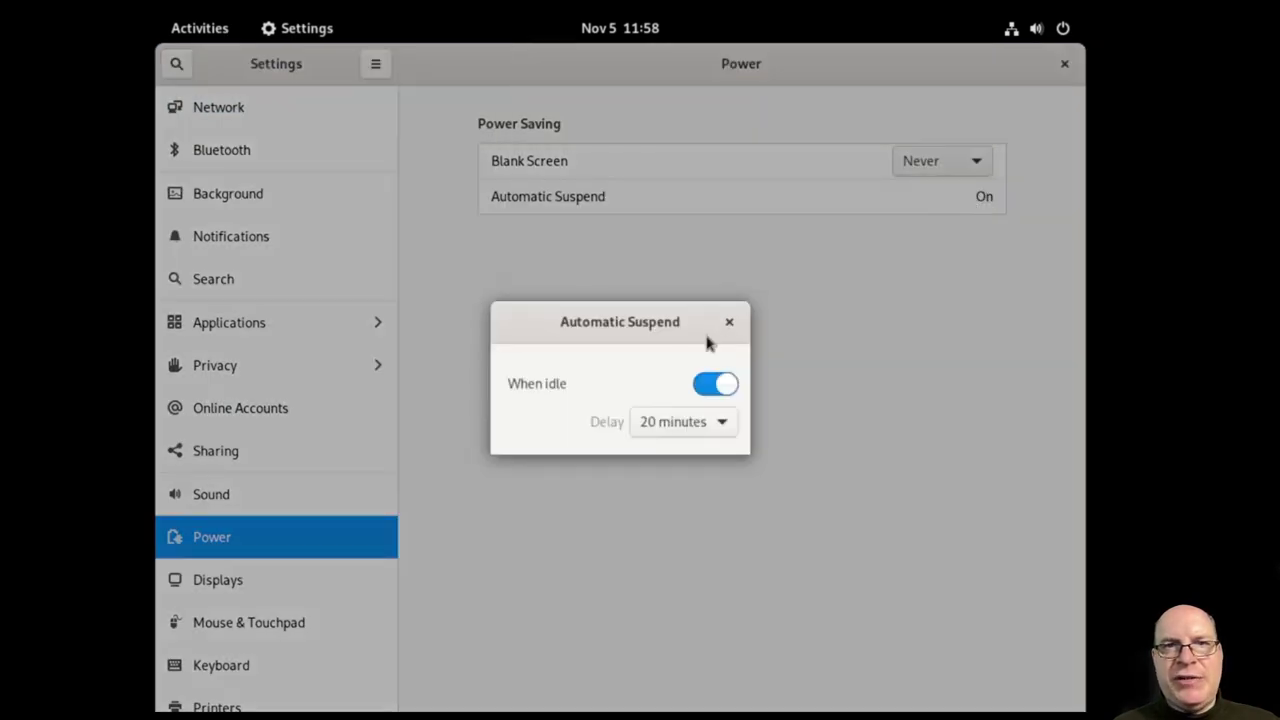
left_click(708, 384)
left_click(729, 323)
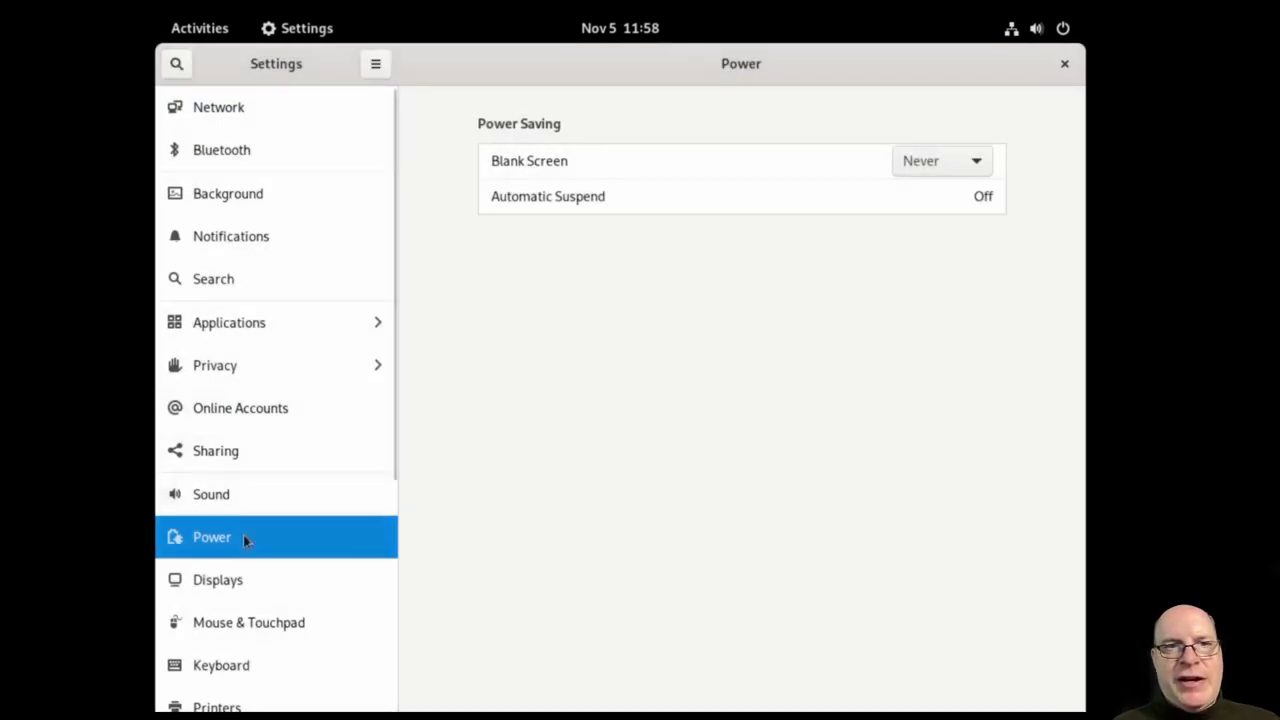
- Apply and keep 1920×1080 at 60 Hz in Displays, then view About
left_click(233, 581)
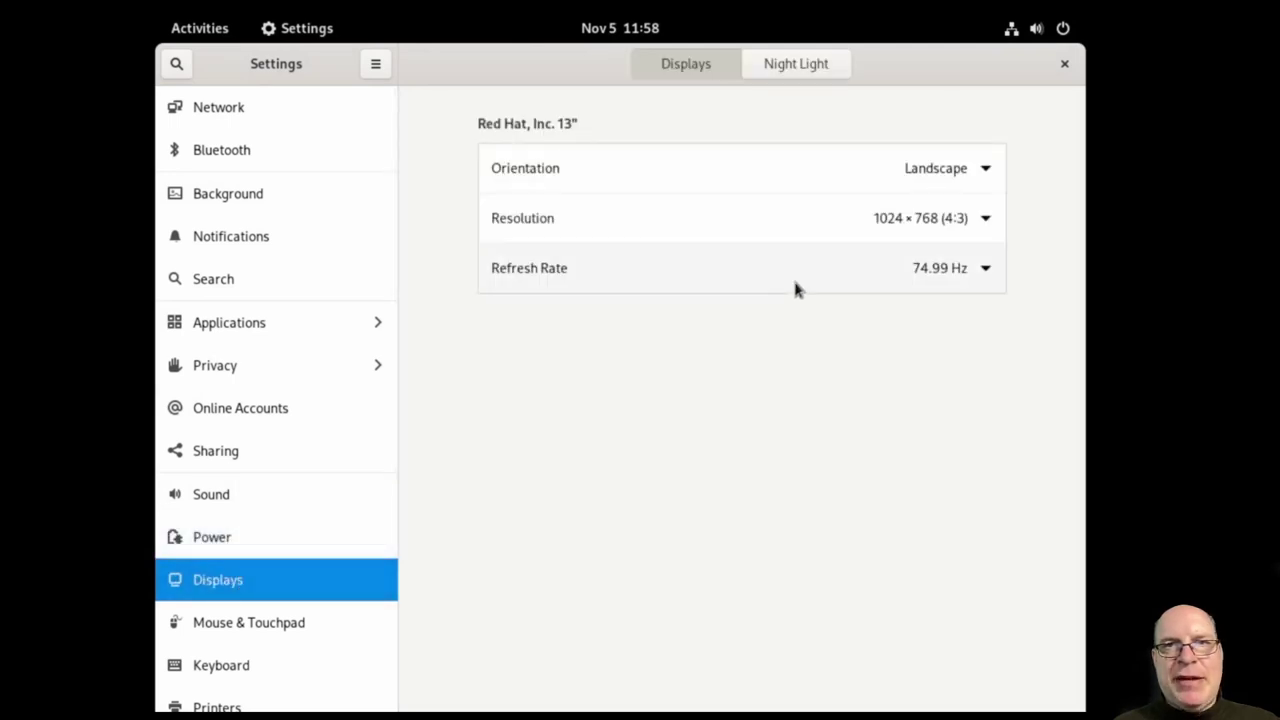
left_click(940, 217)
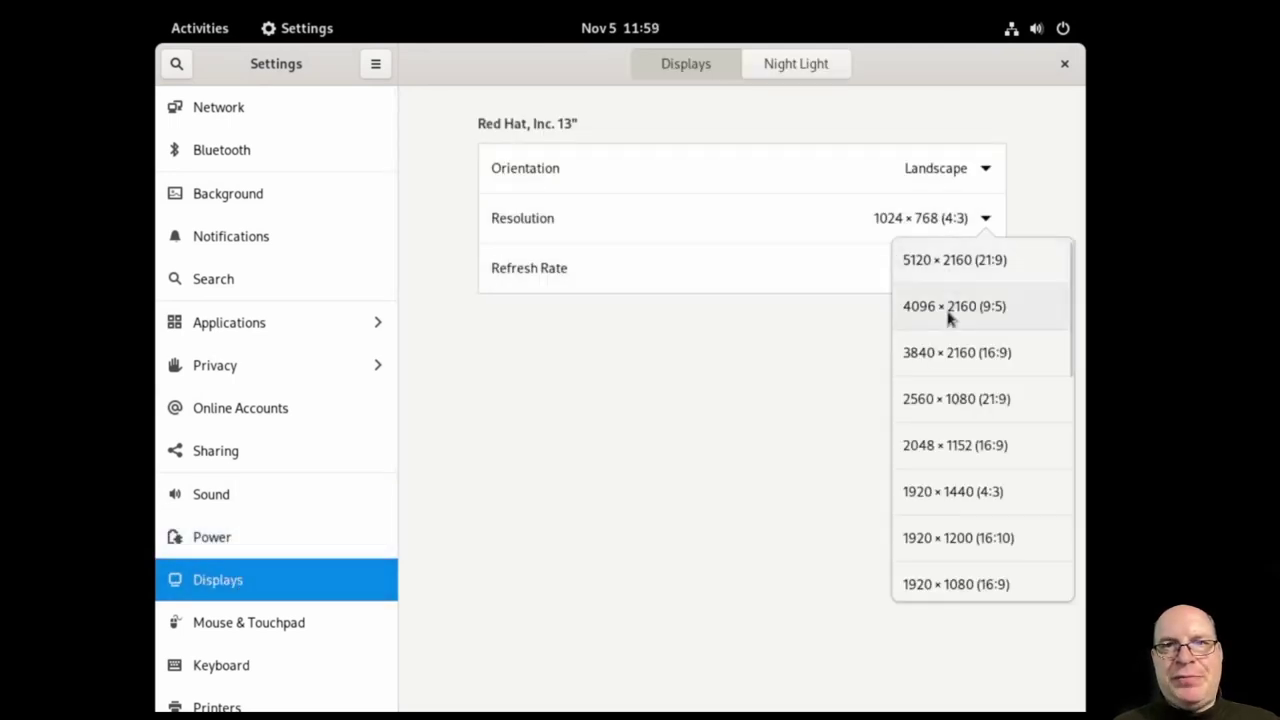
left_click(941, 584)
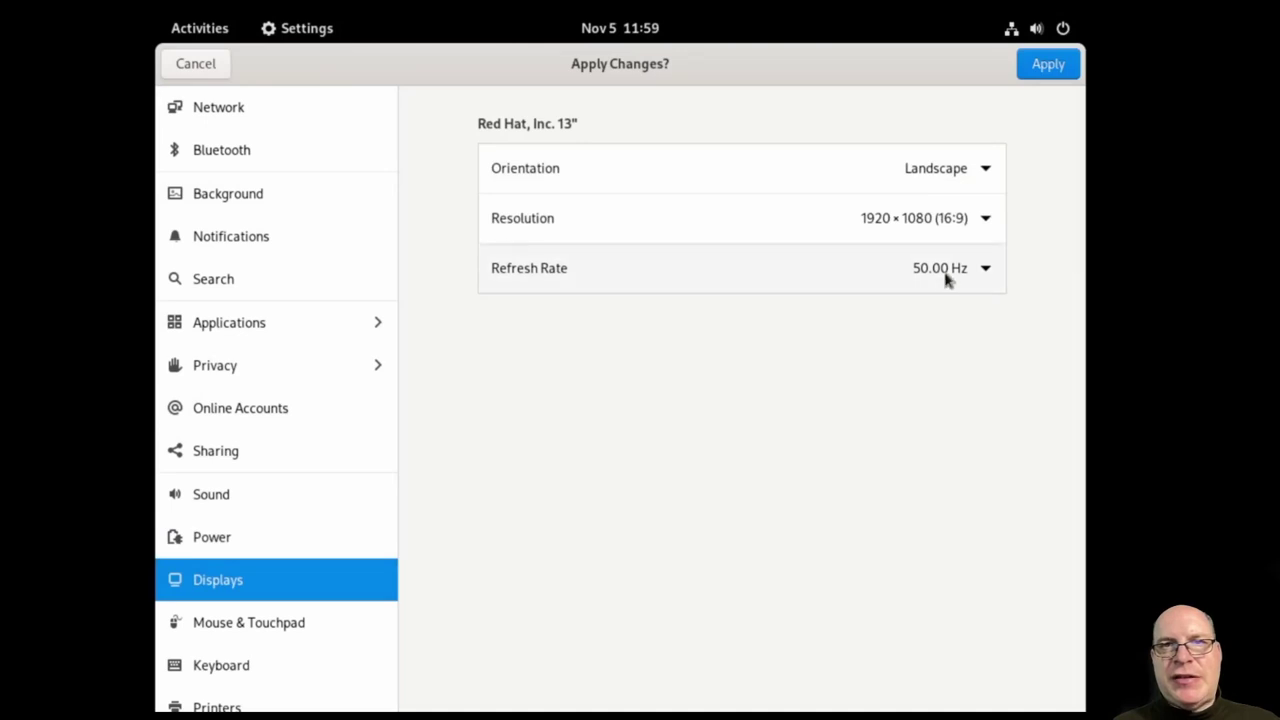
left_click(943, 277)
left_click(946, 311)
left_click(1046, 64)
left_click(640, 407)
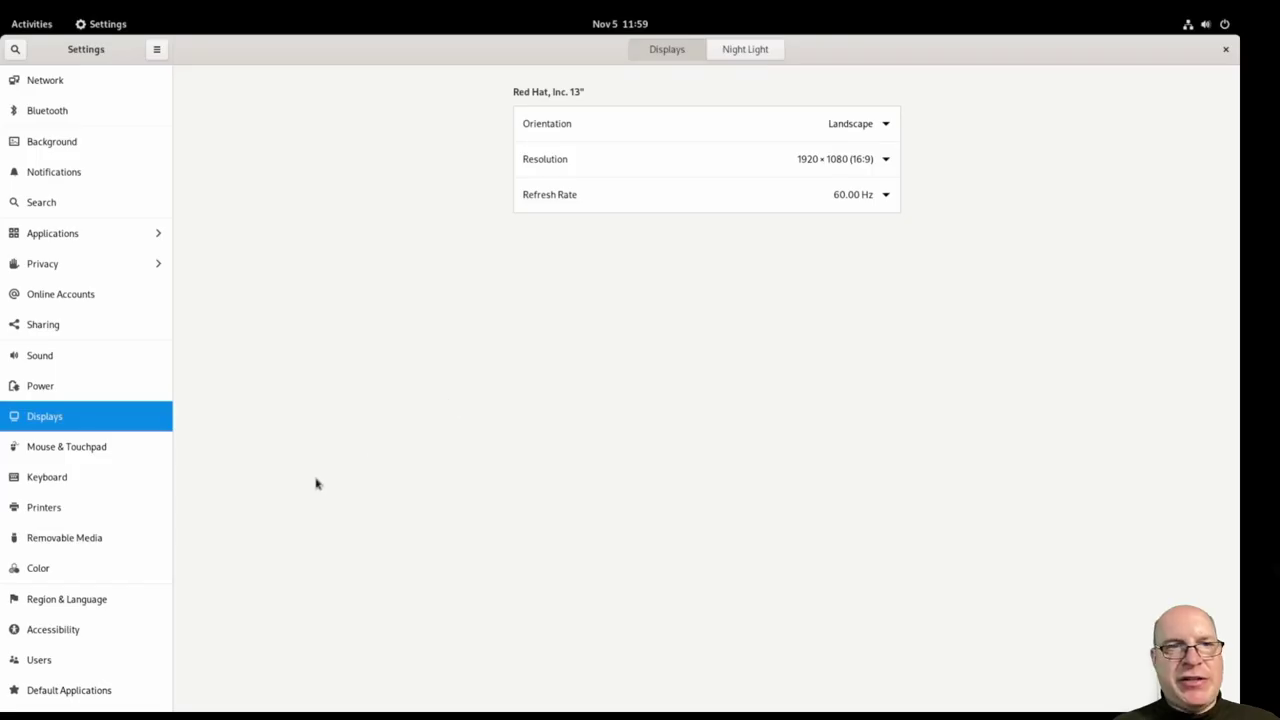
scroll(92, 549, "down", 1)
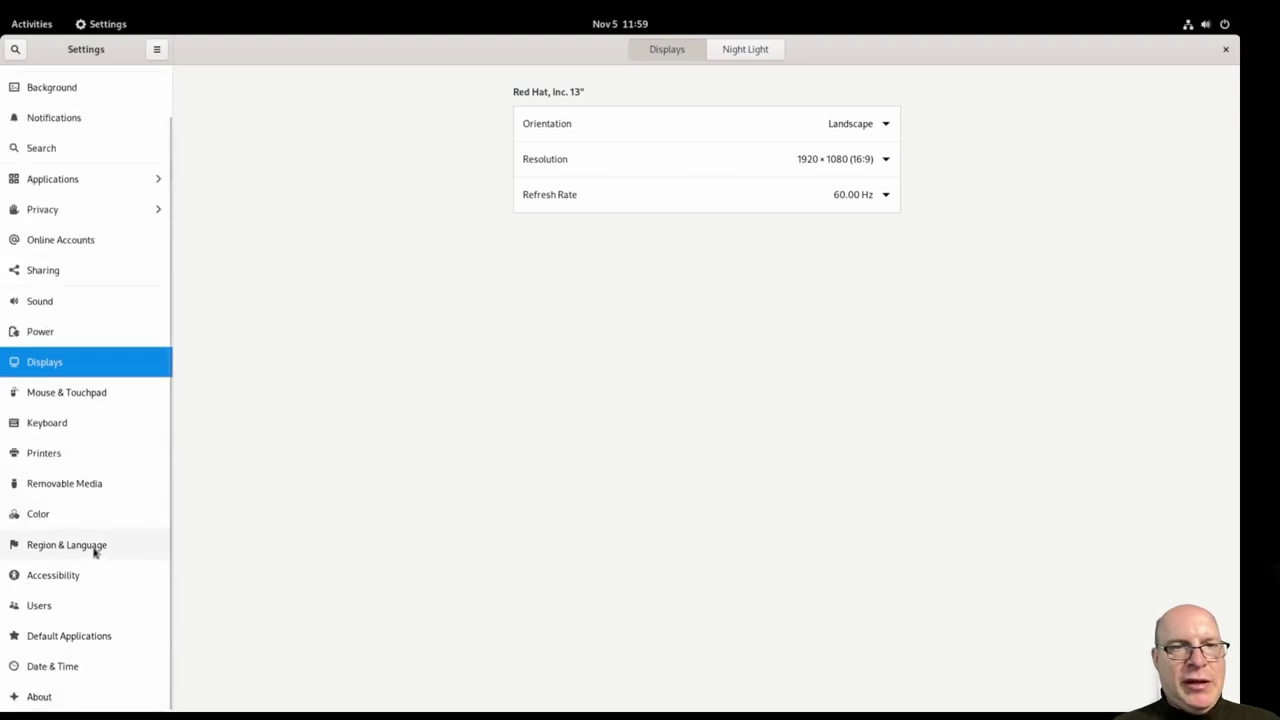
left_click(40, 699)
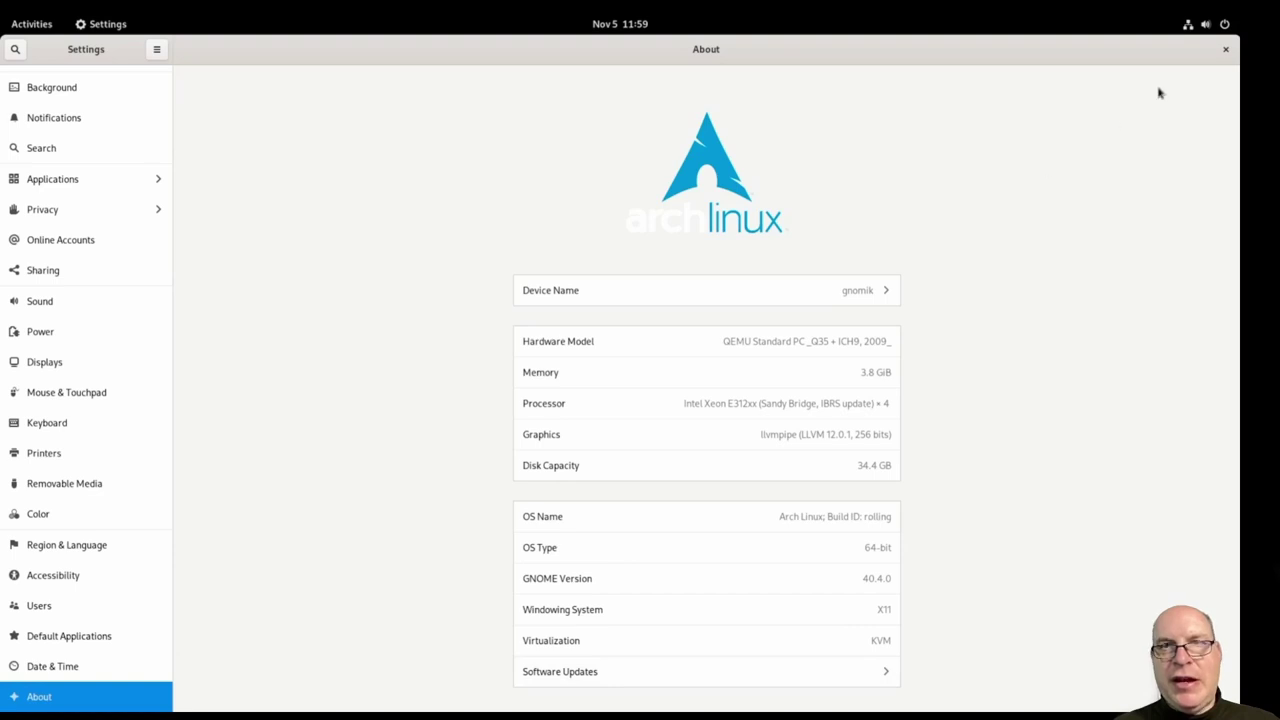
- Close Settings, enlarge the terminal text, and run cat /etc/fstab
left_click(1225, 52)
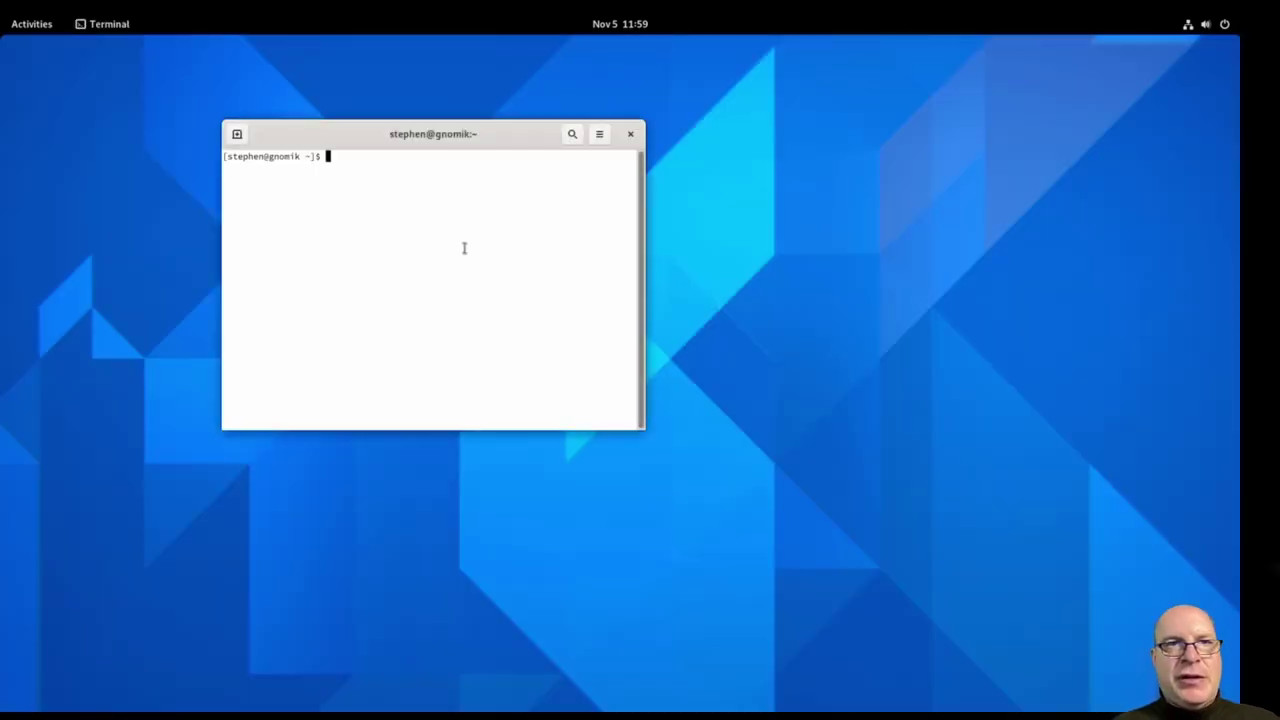
key("ctrl+plus")
key("ctrl+plus")
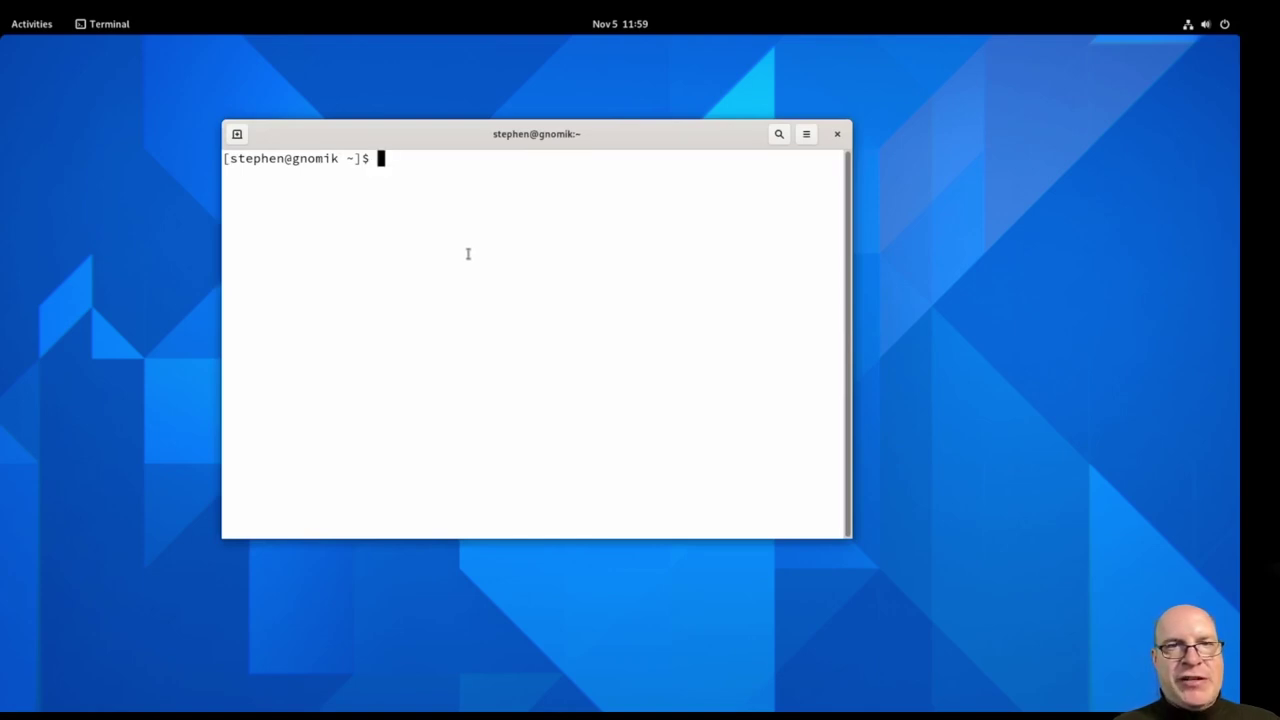
type("cat /etc/fstab")
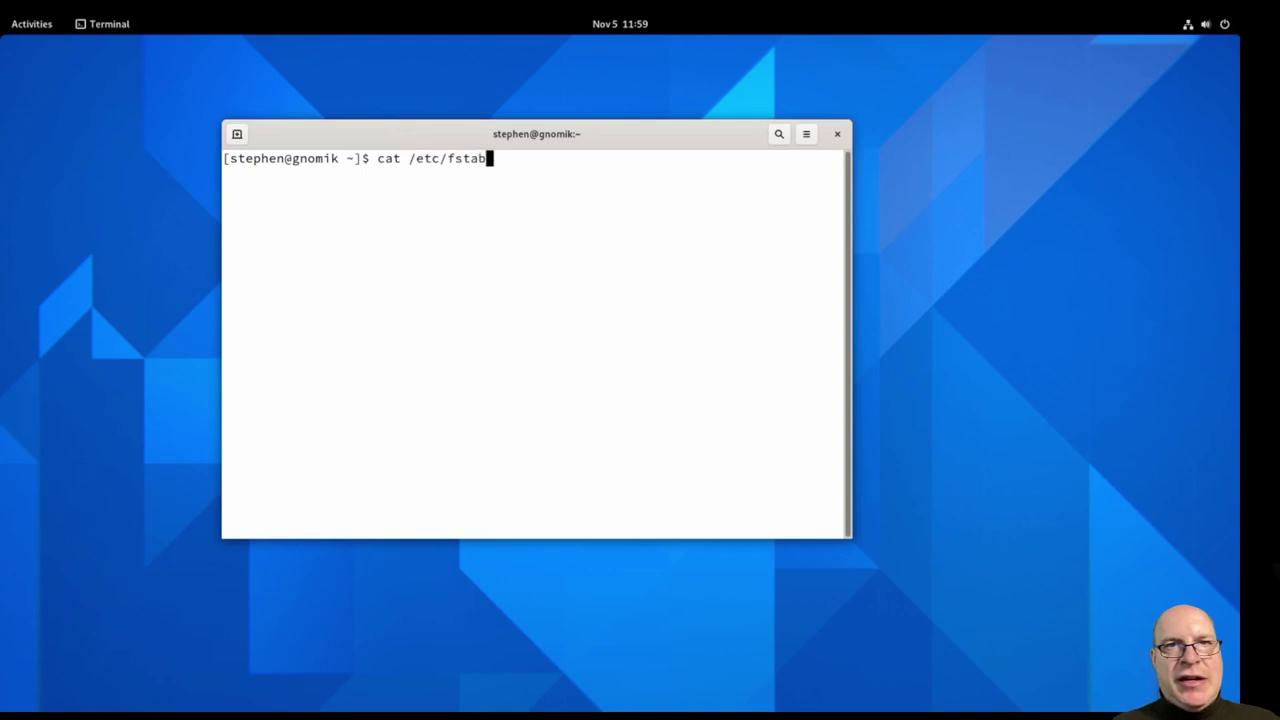
key("Return")
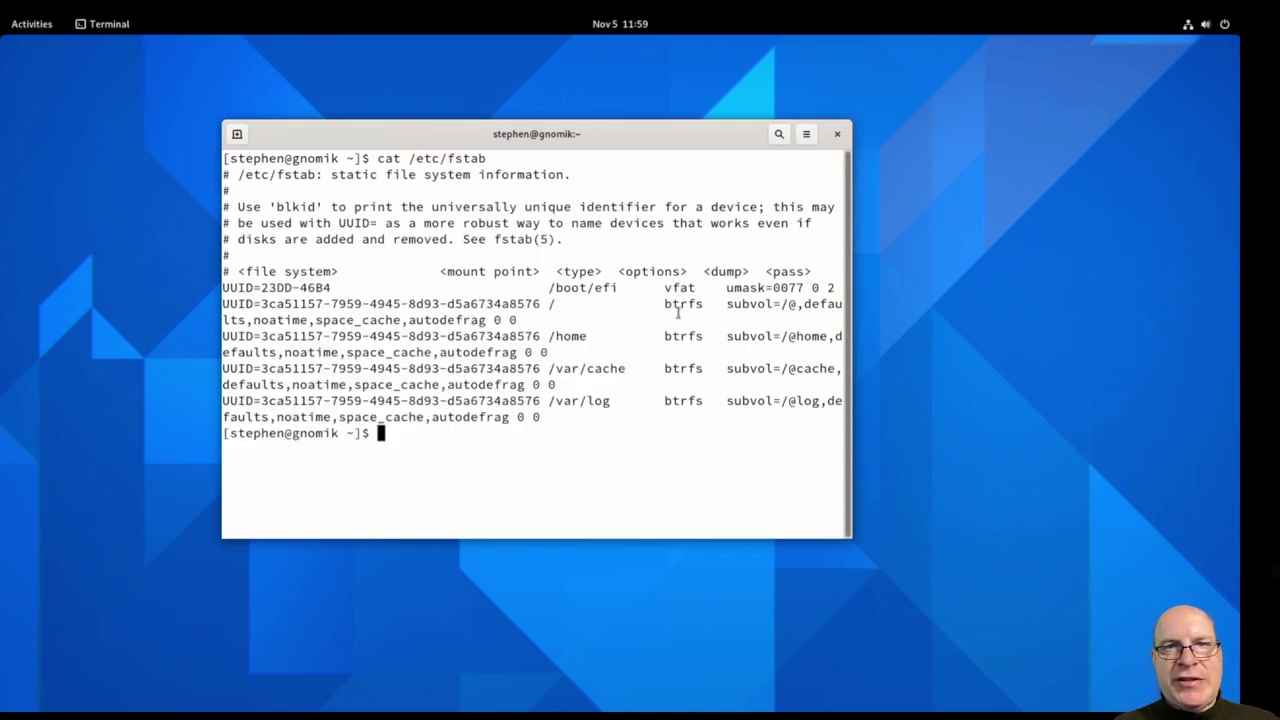
- Highlight the subvol entries for /, /home, /var/cache and /var/log, then deselect
left_click_drag(726, 304, 799, 304)
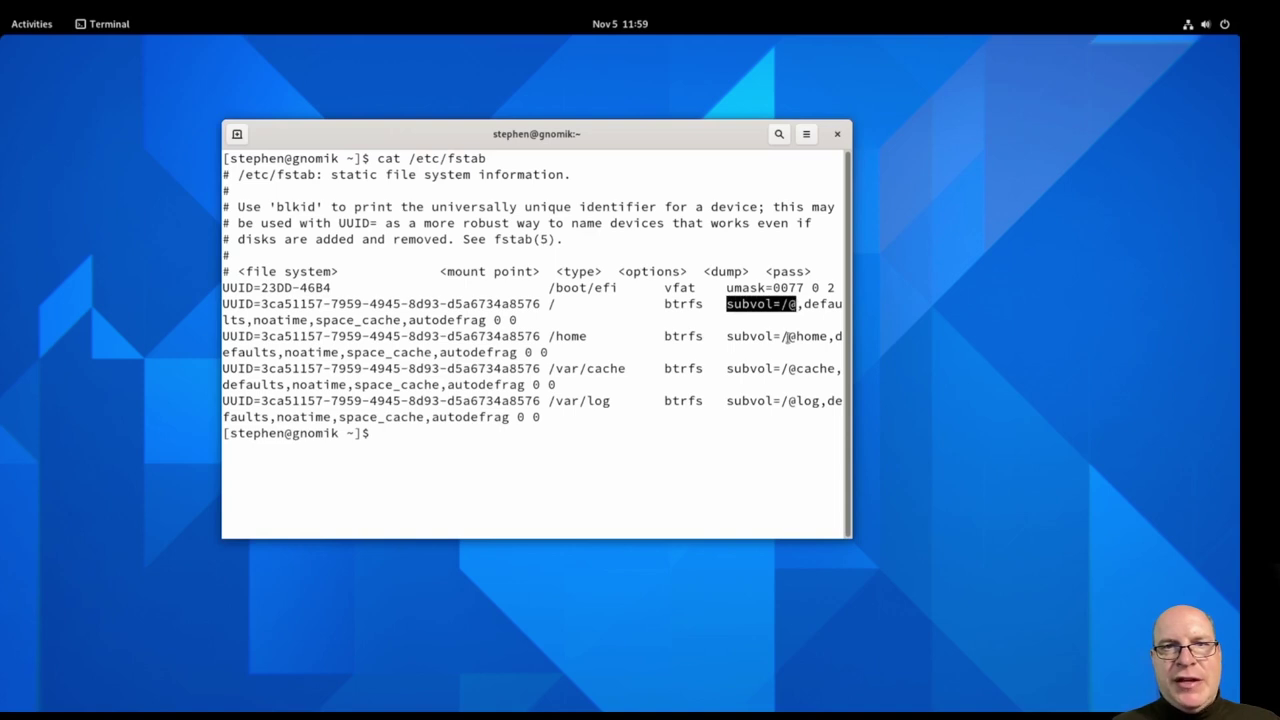
left_click_drag(727, 337, 828, 337)
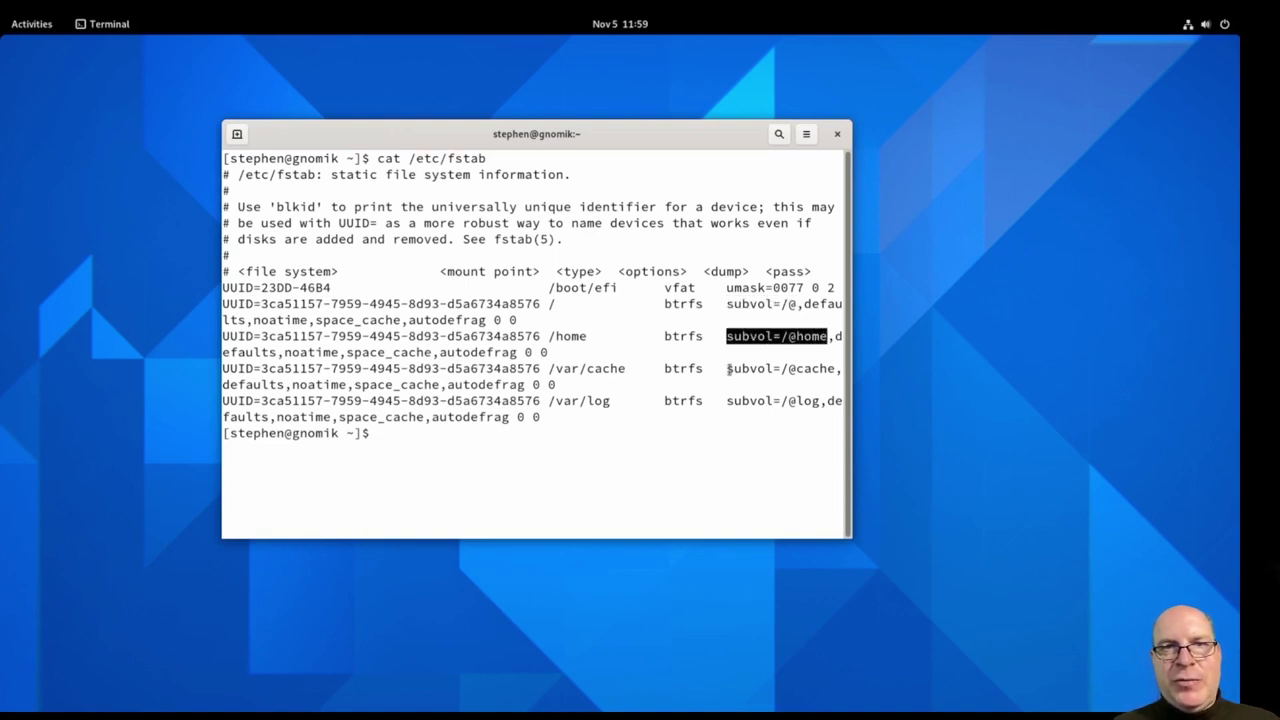
left_click_drag(727, 369, 836, 369)
left_click_drag(727, 401, 818, 401)
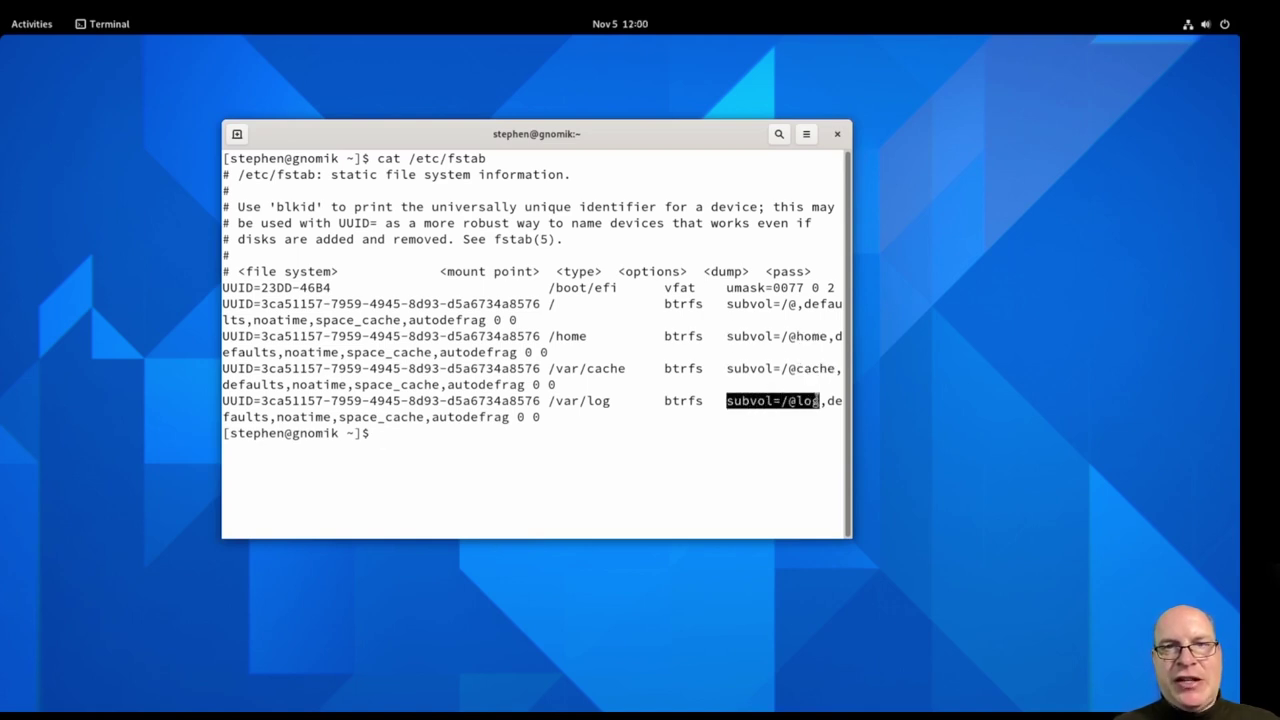
left_click(539, 467)
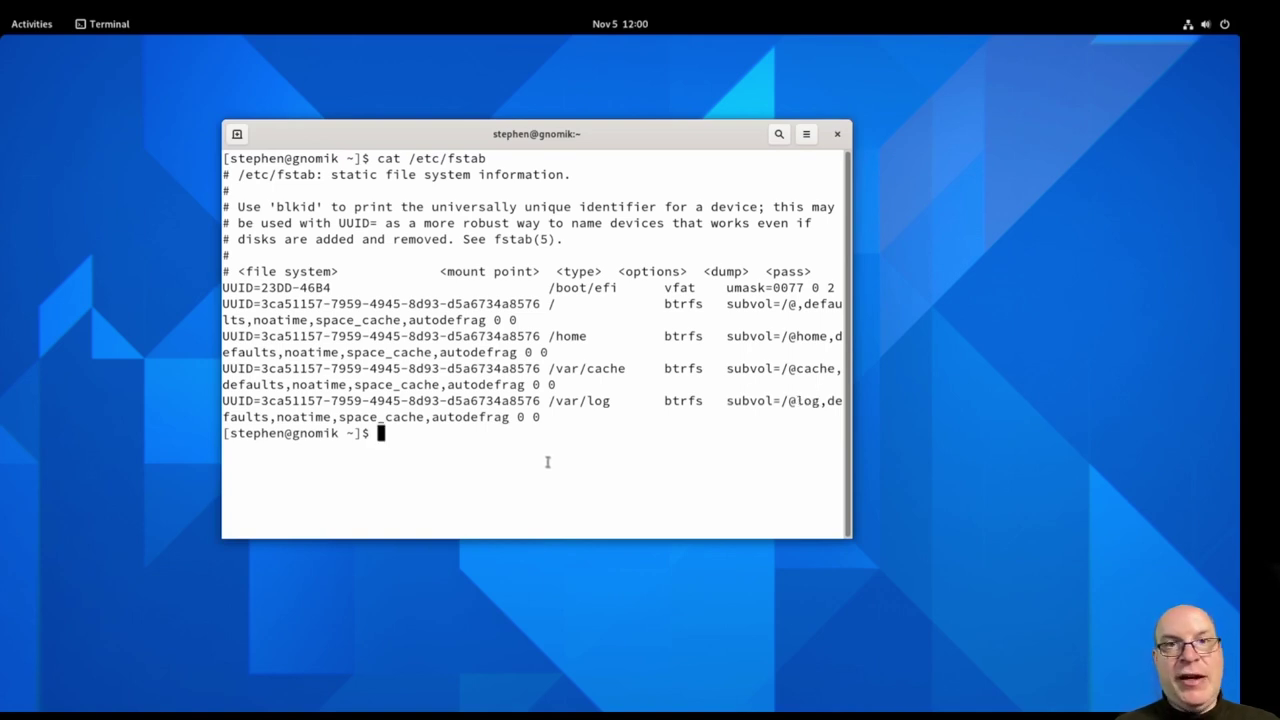
- Clear the screen and display /etc/pacman.d/mirrorlist
key("ctrl+l")
type("cat /etc")
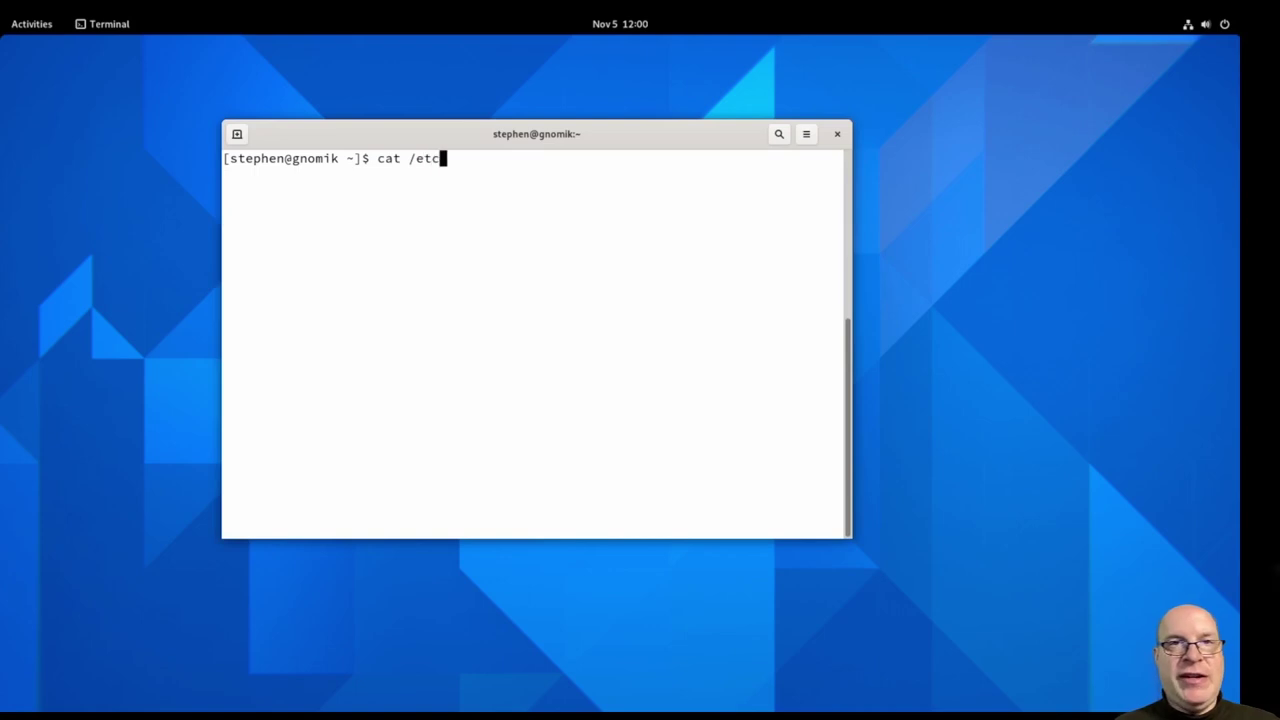
type("/")
type("pacman.d/mir")
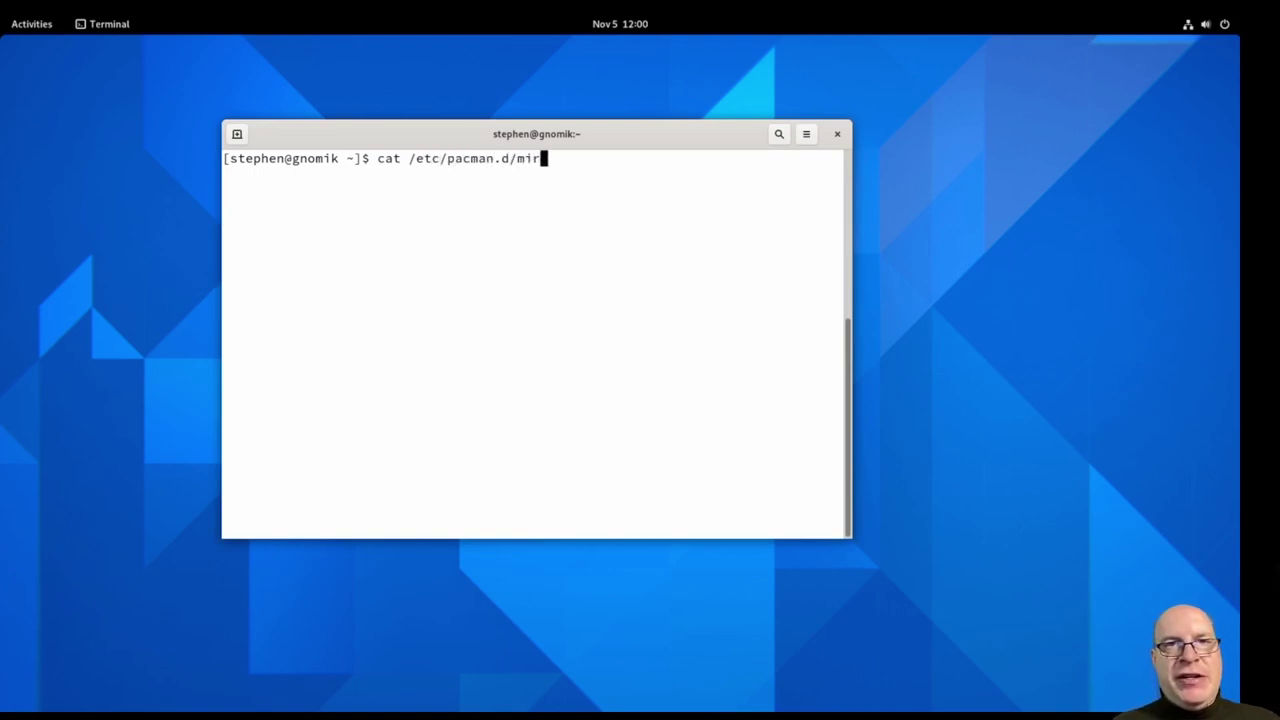
key("Tab")
key("Return")
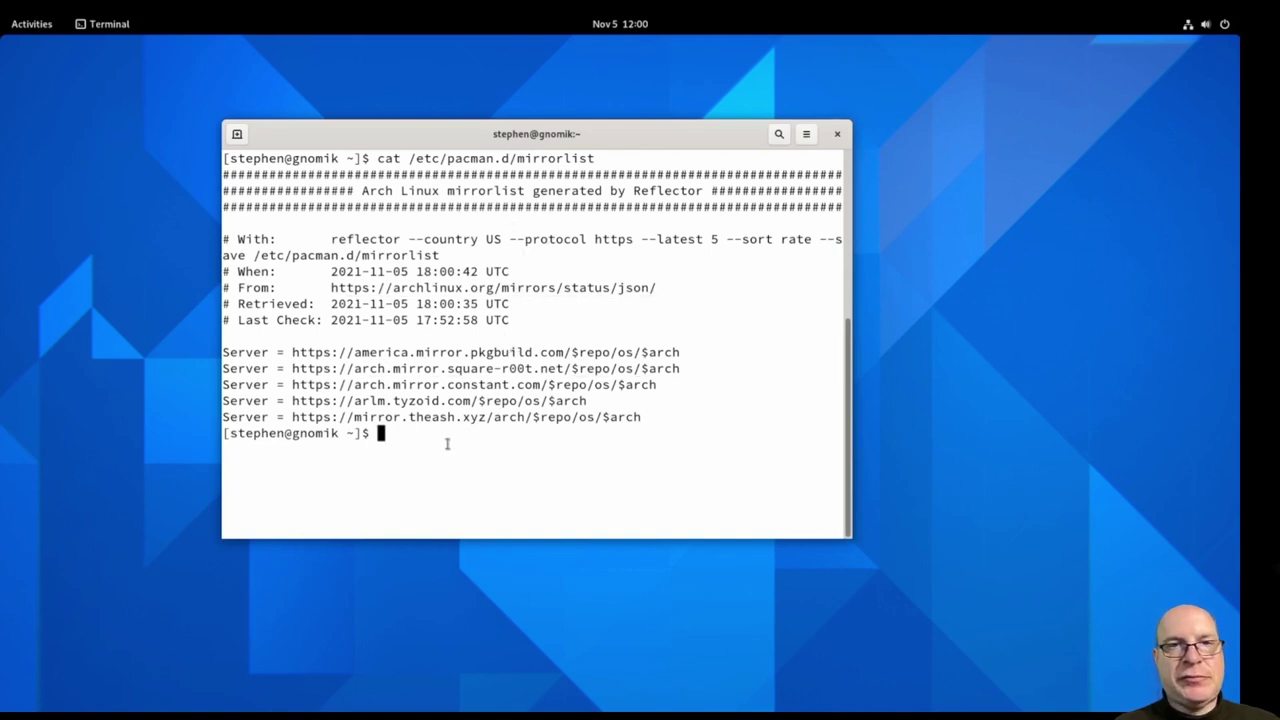
- Run uname -a and highlight the kernel version 5.14.16
key("ctrl+l")
type("uname -a")
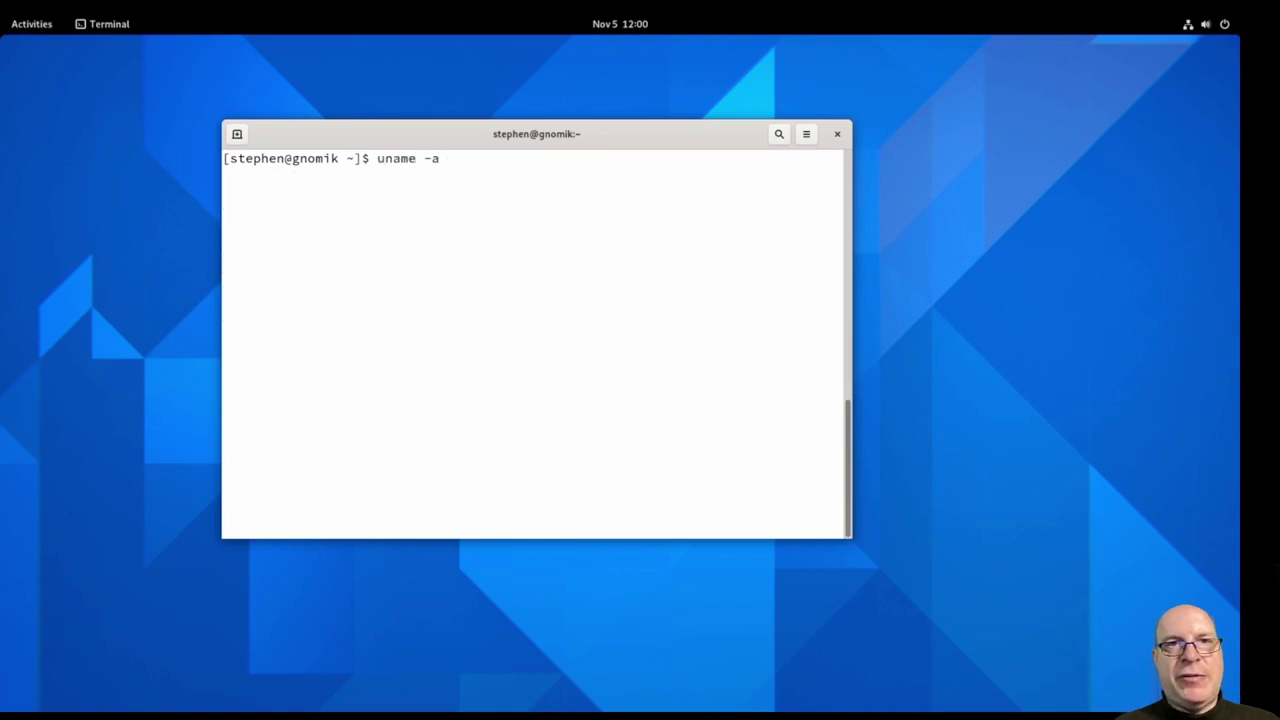
key("Return")
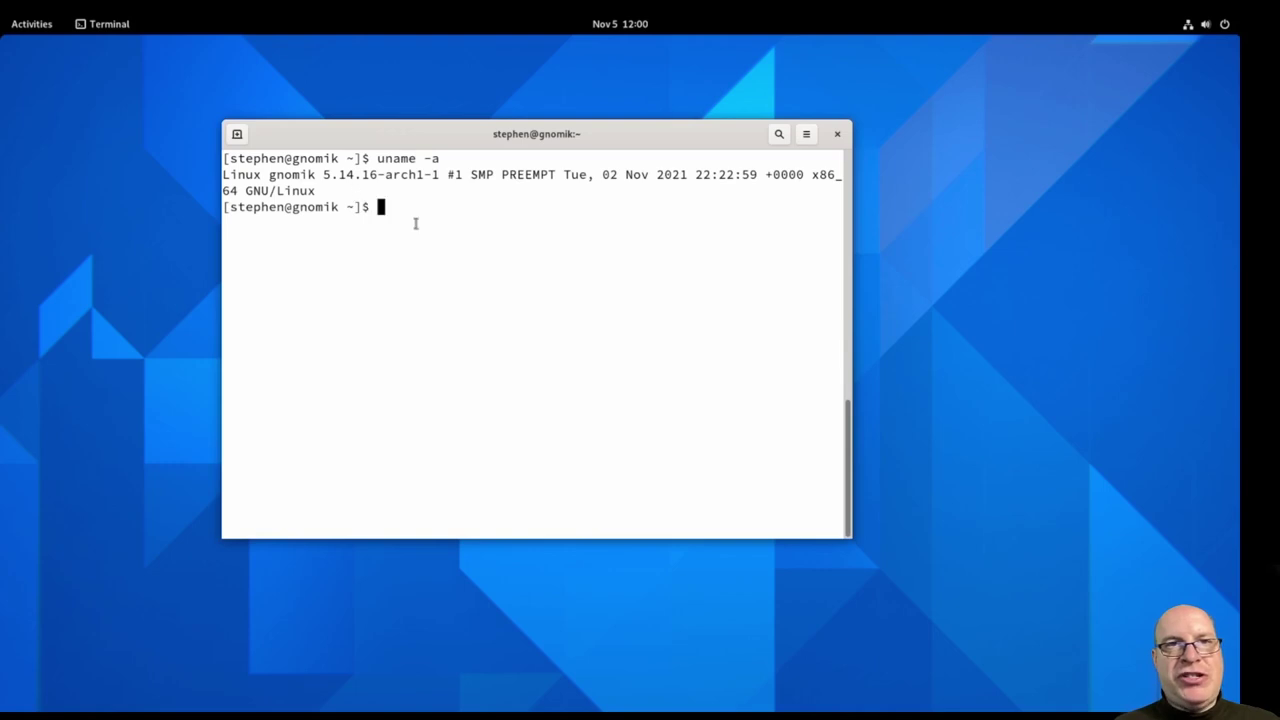
left_click_drag(323, 175, 377, 175)
left_click(483, 222)
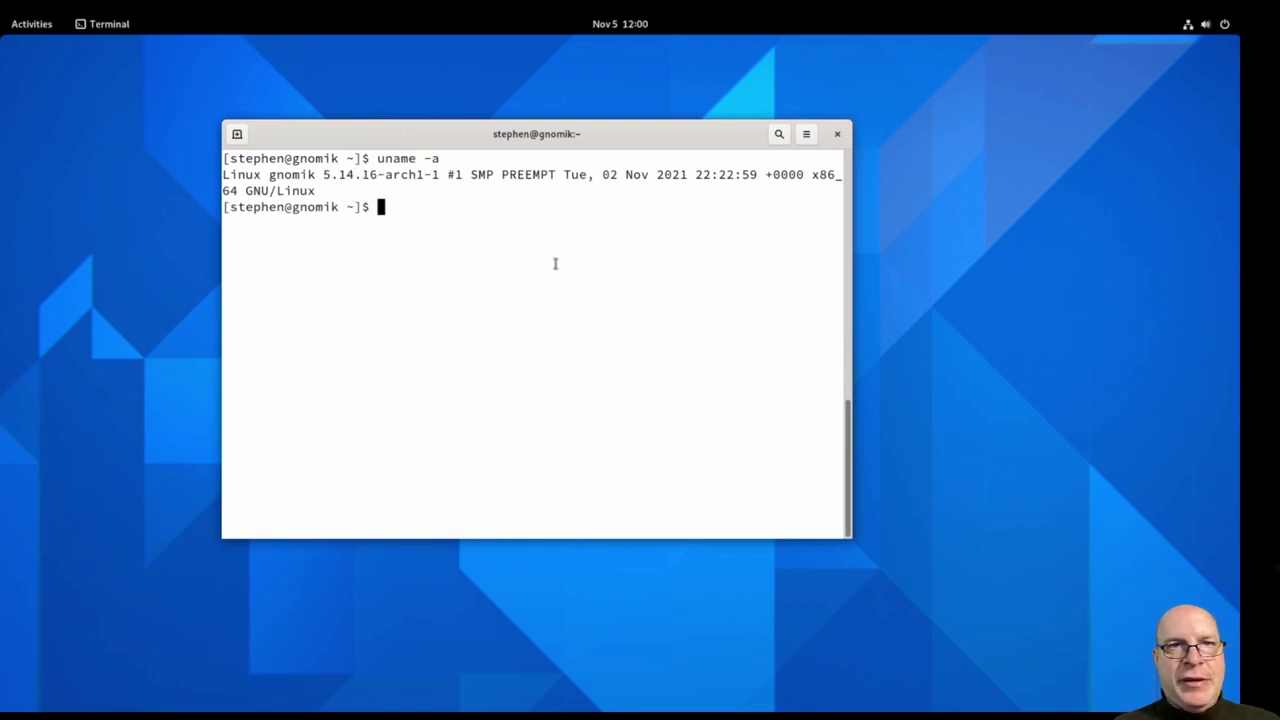
- Sync the package databases with sudo pacman -Sy, entering the account password
type("sudo pacman -Sy")
key("Return")
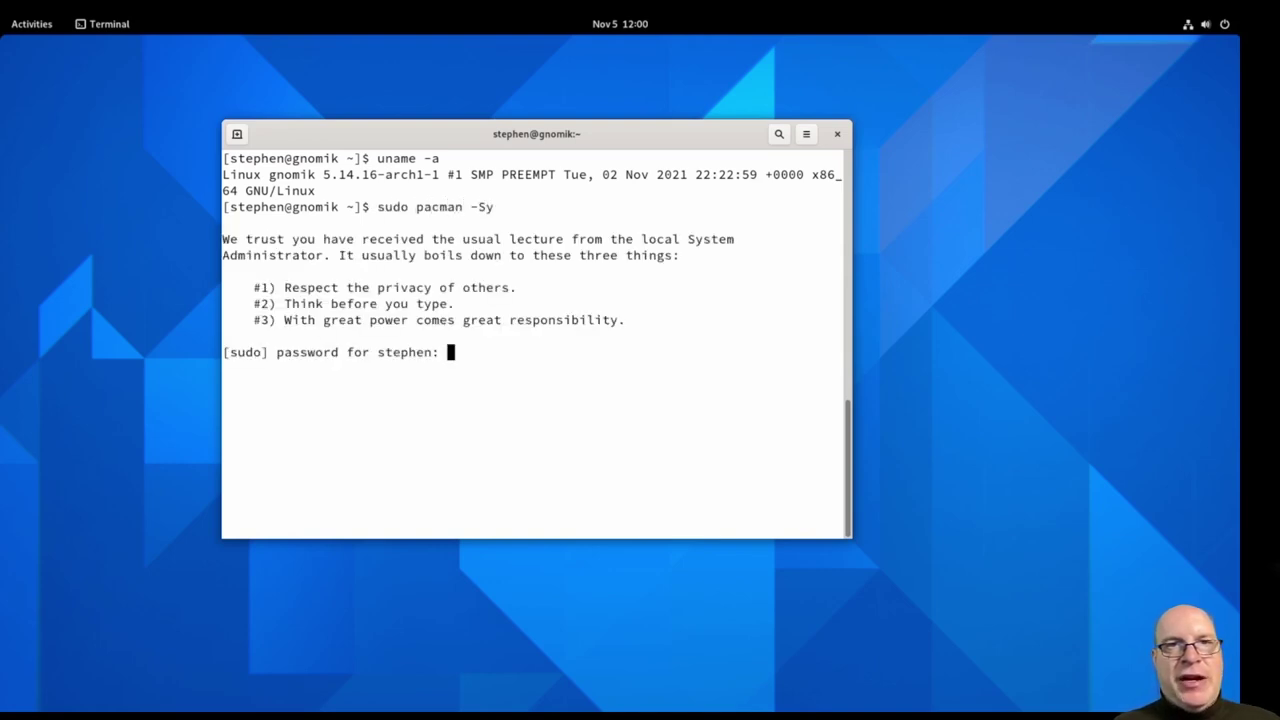
key("Return")
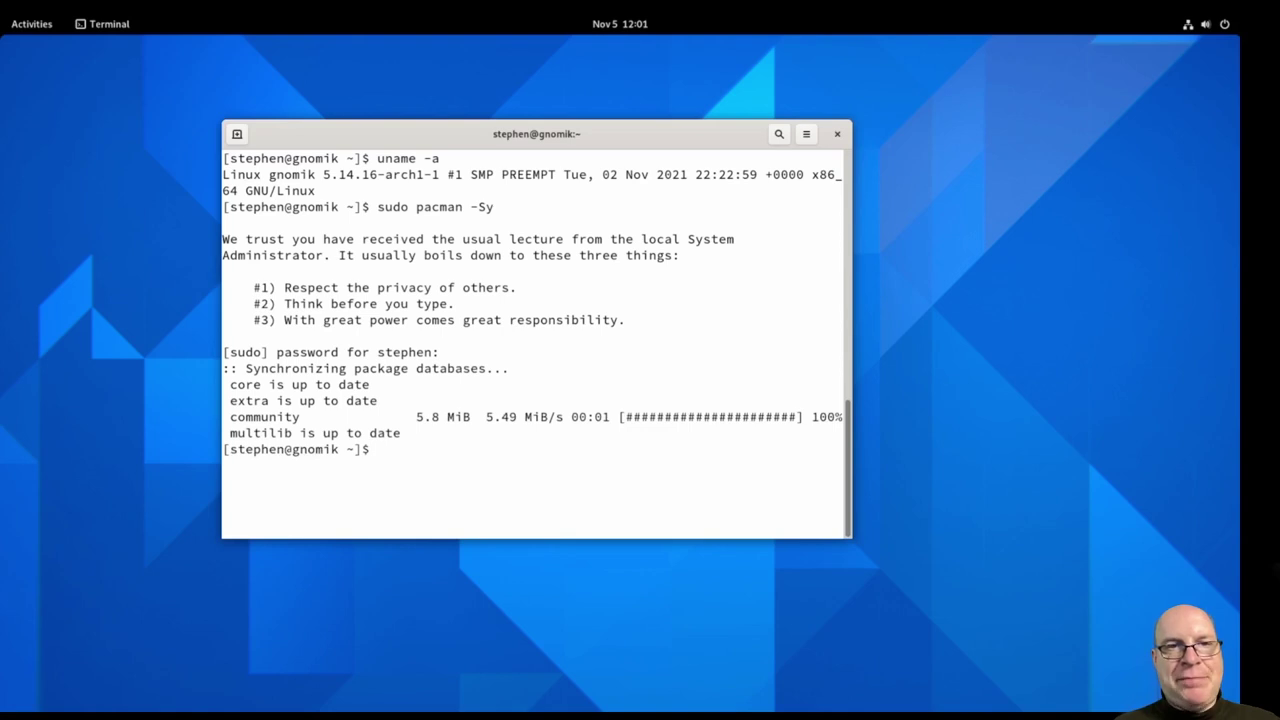
key("ctrl+l")
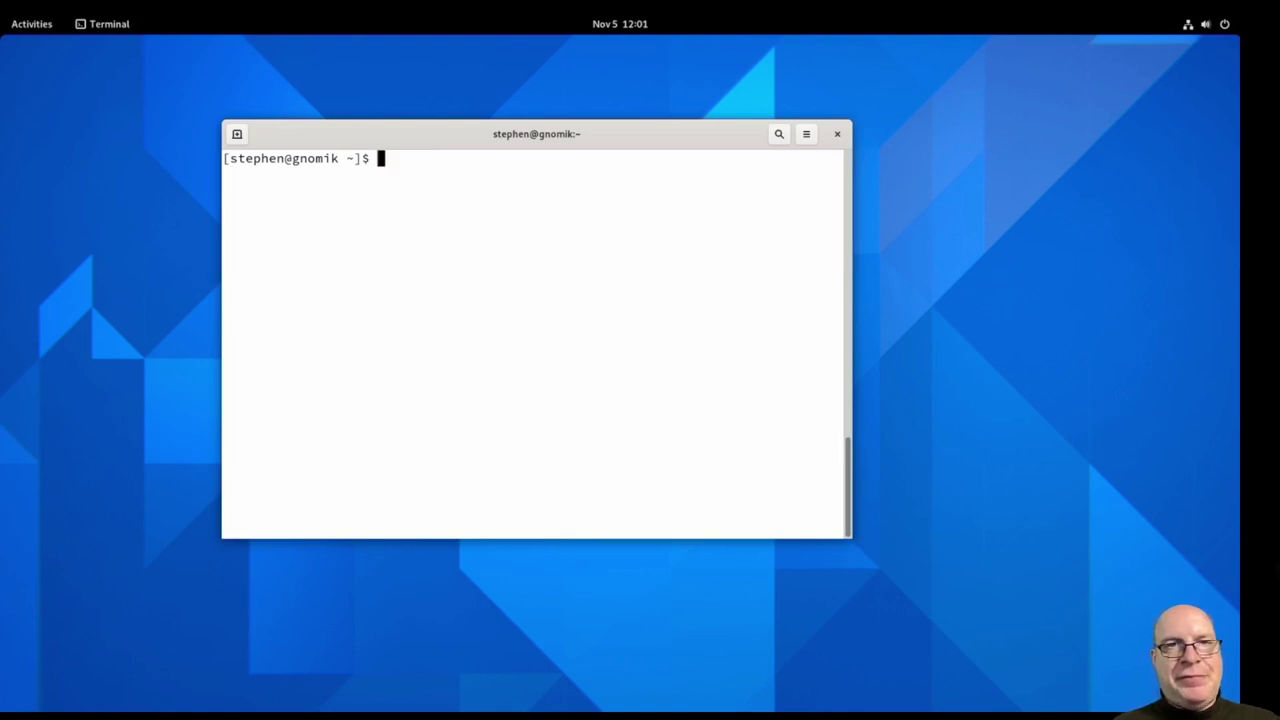
type("git cl")
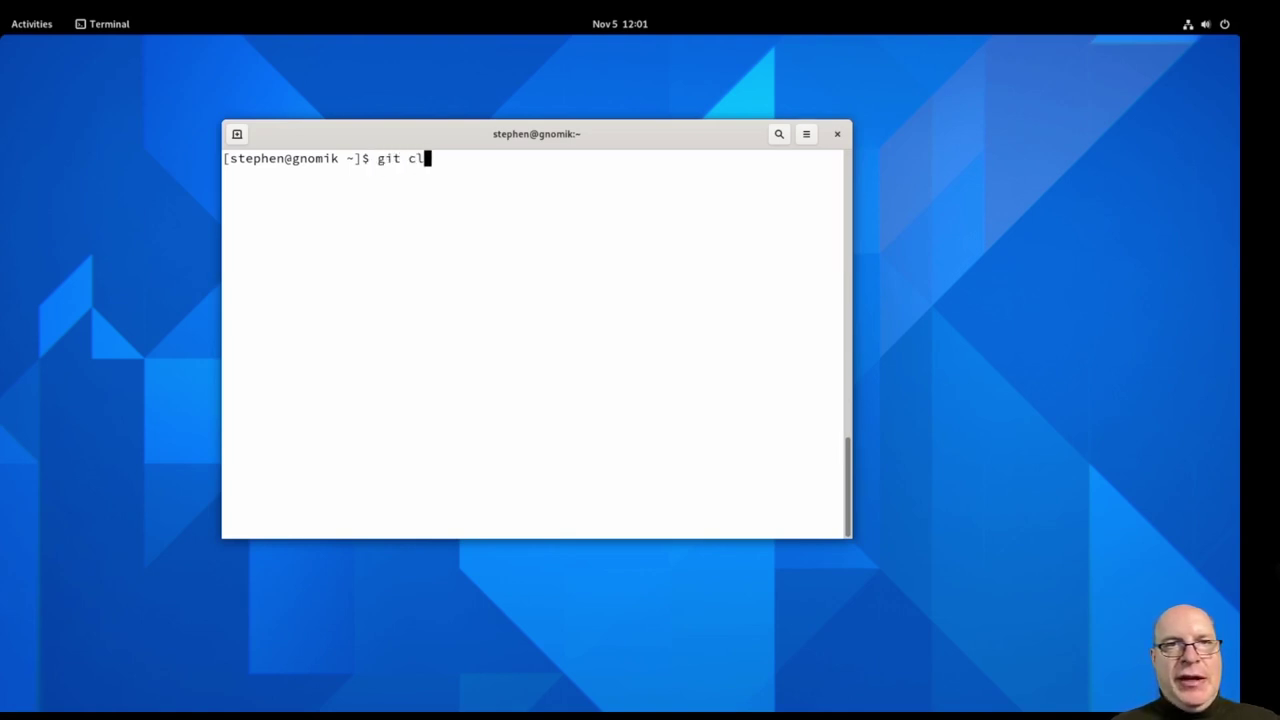
type("one https")
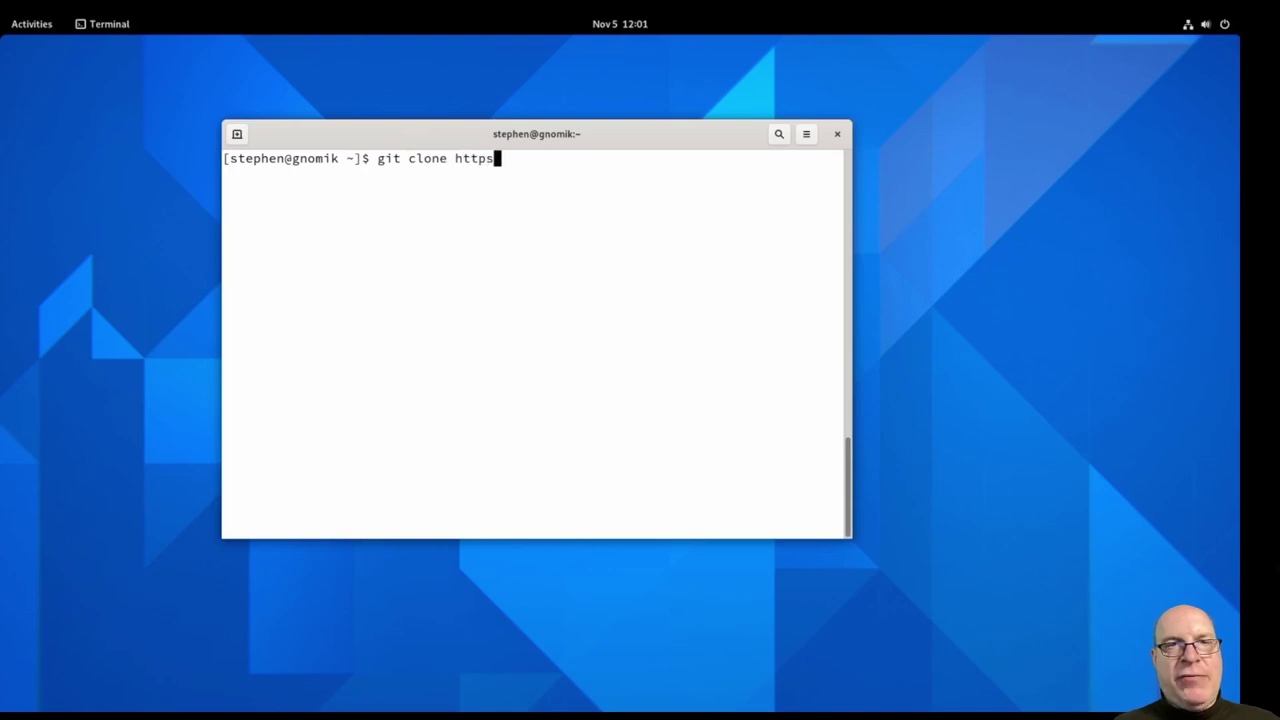
type("://aur.ar")
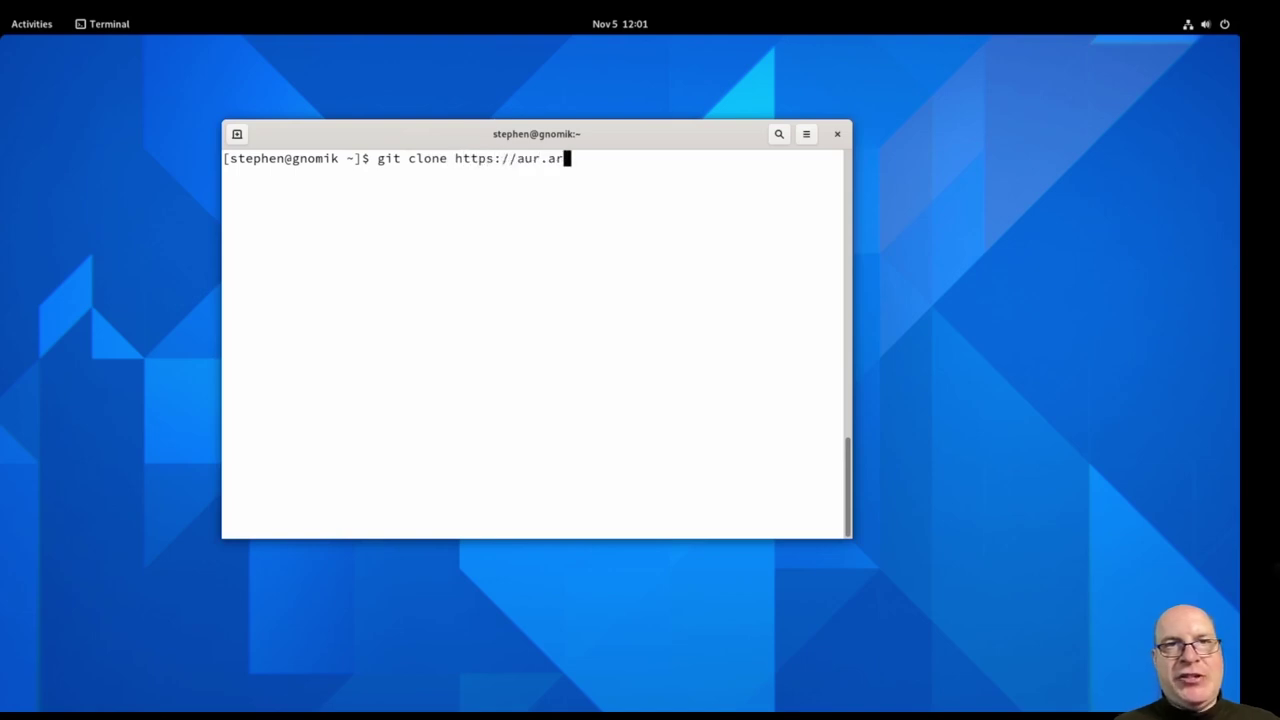
type("chlinux.org/yay")
key("Return")
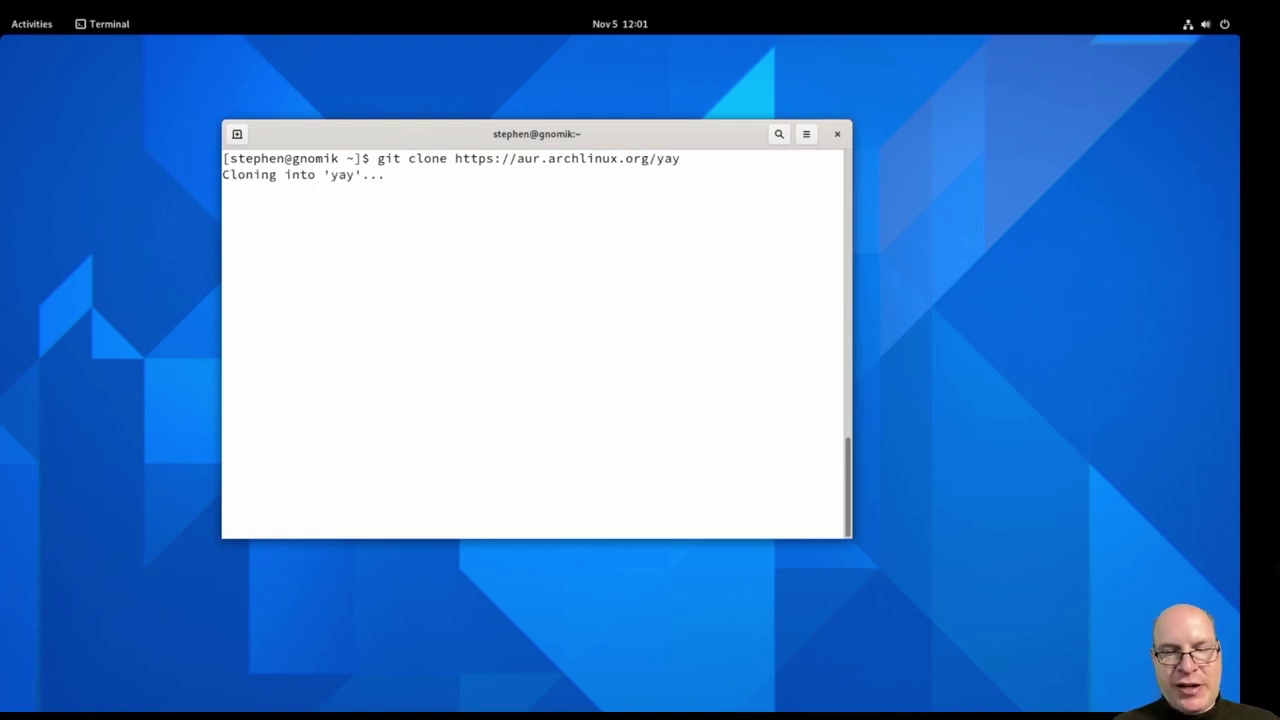
- Build and install yay with makepkg -si PKGBUILD, accepting the go dependency
type("cd yay")
key("Return")
type("makepkg")
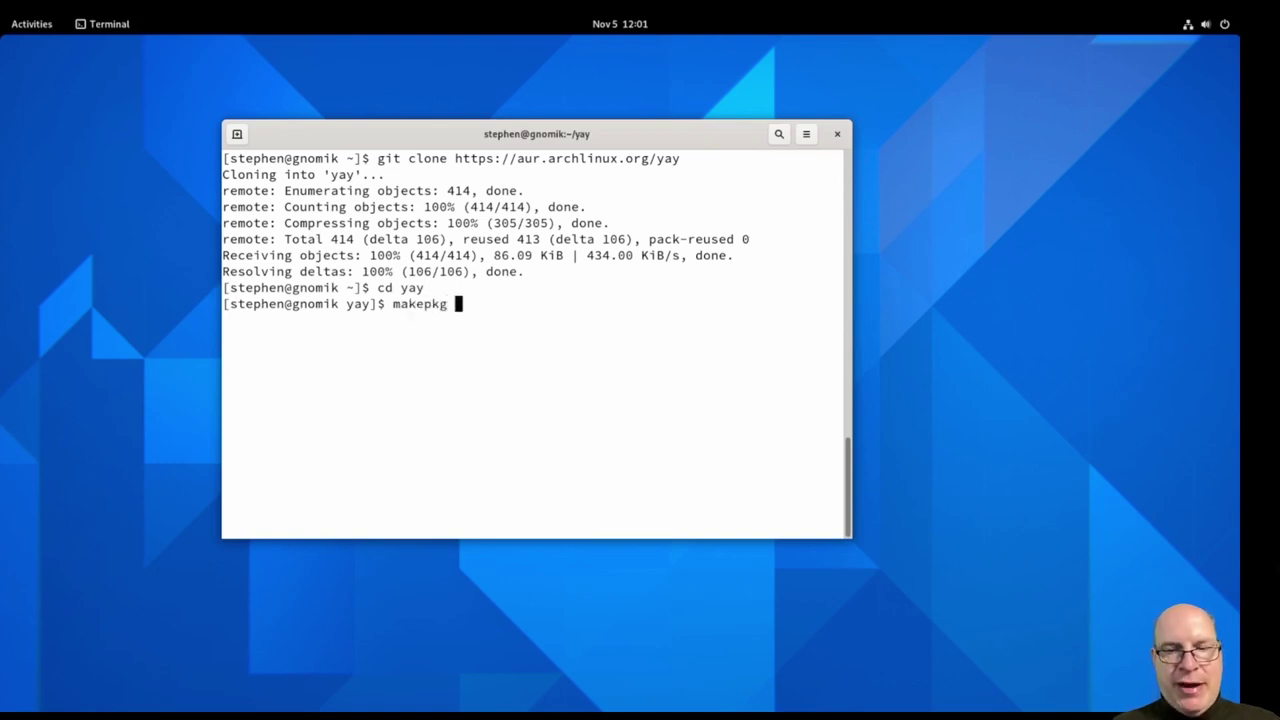
type(" -si")
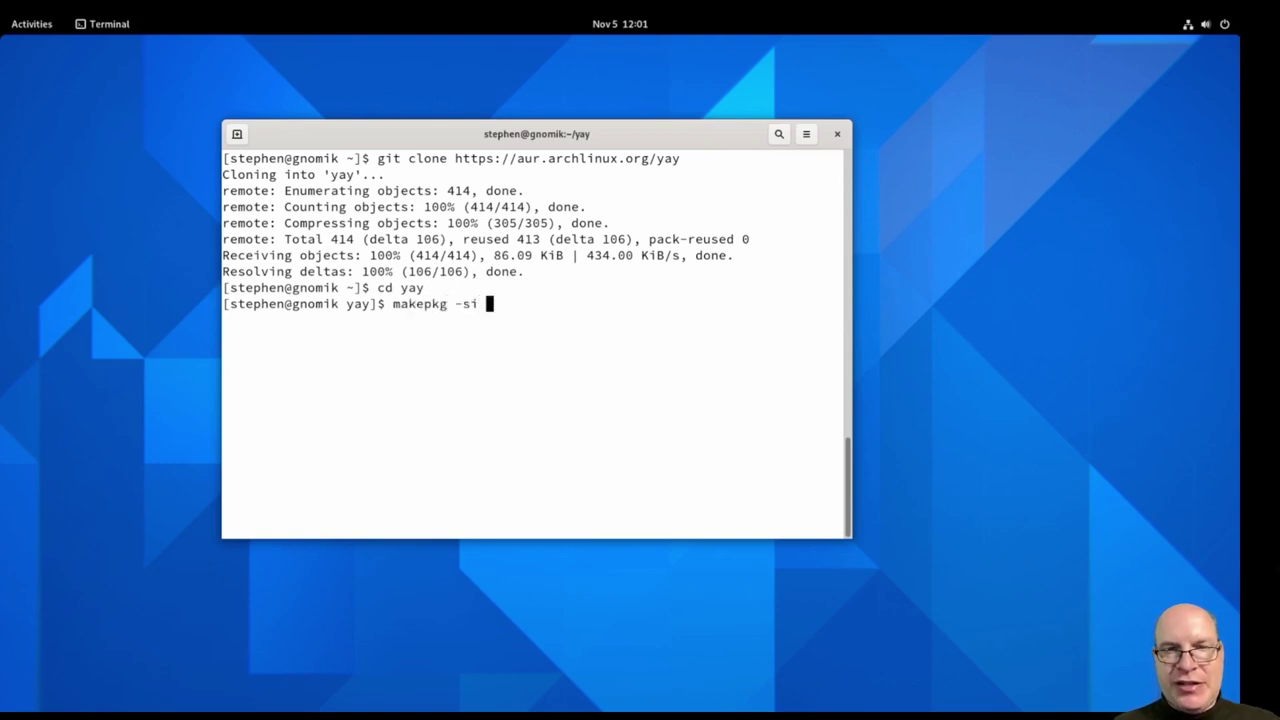
type(" PKGBUIL")
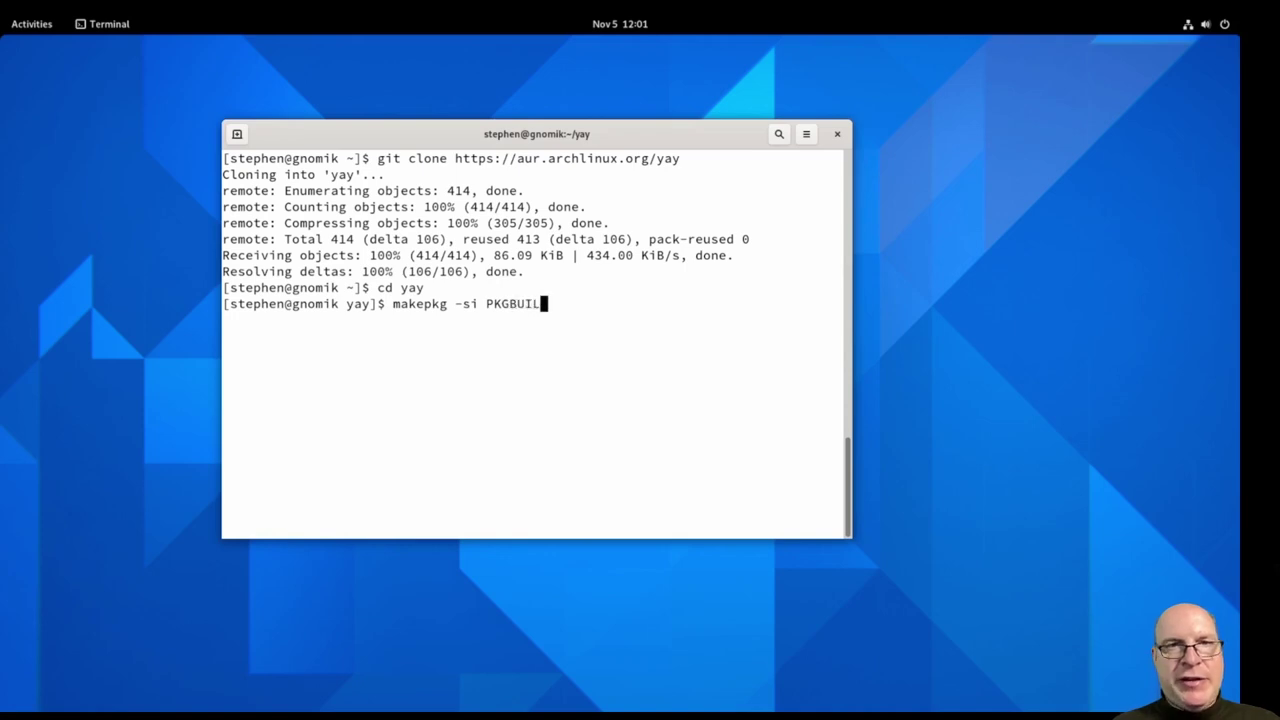
type("D")
key("Return")
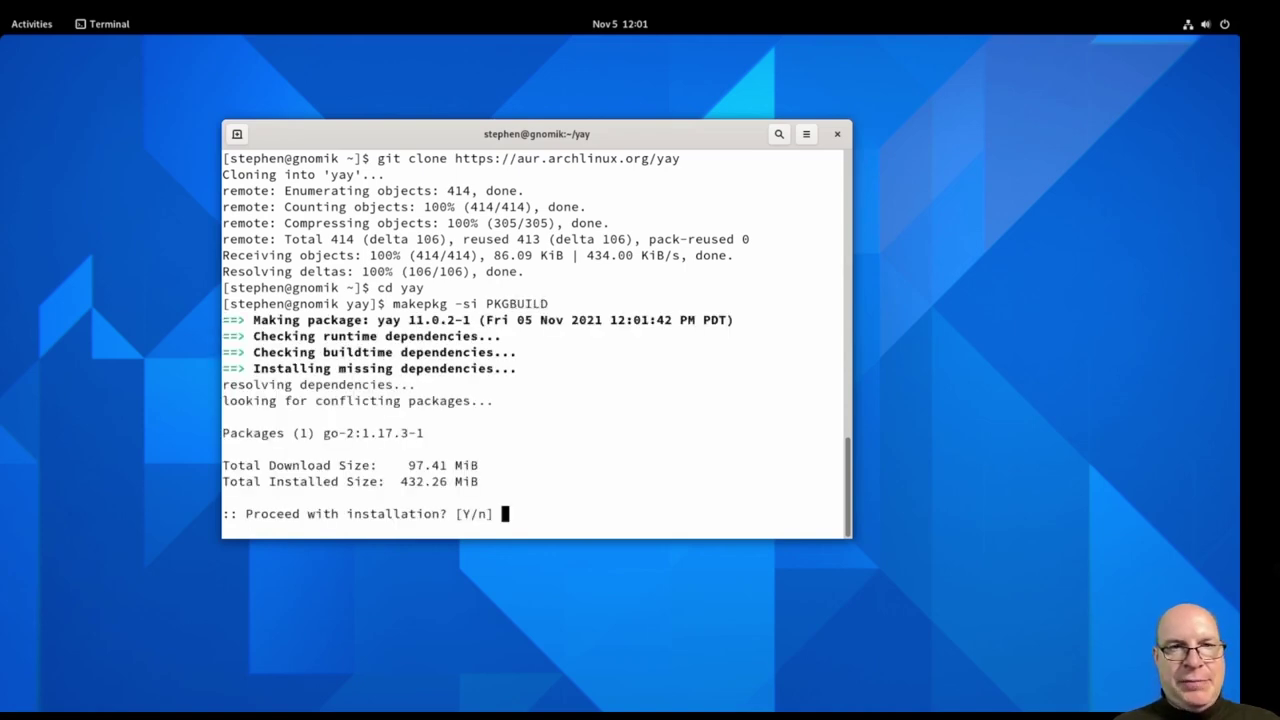
key("Return")
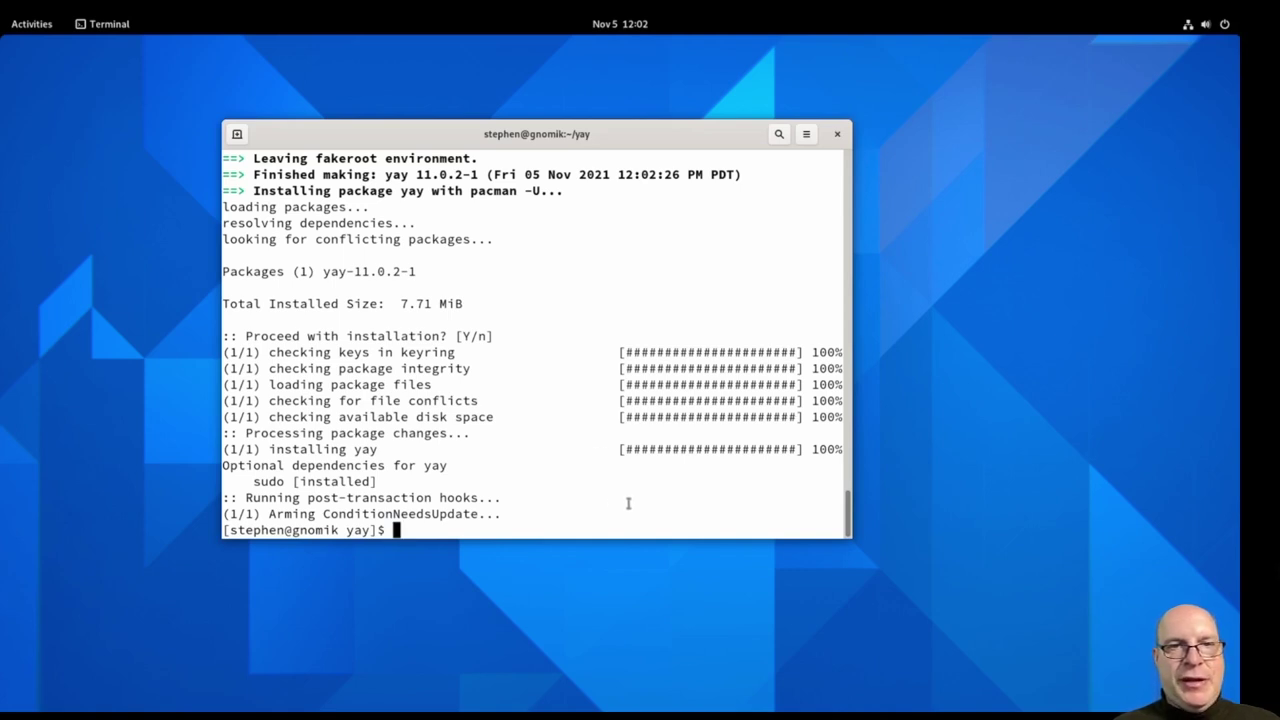
- Return to the home folder and delete the yay build folder with rm -fr yay
type("d")
key("Return")
type("cd")
key("Return")
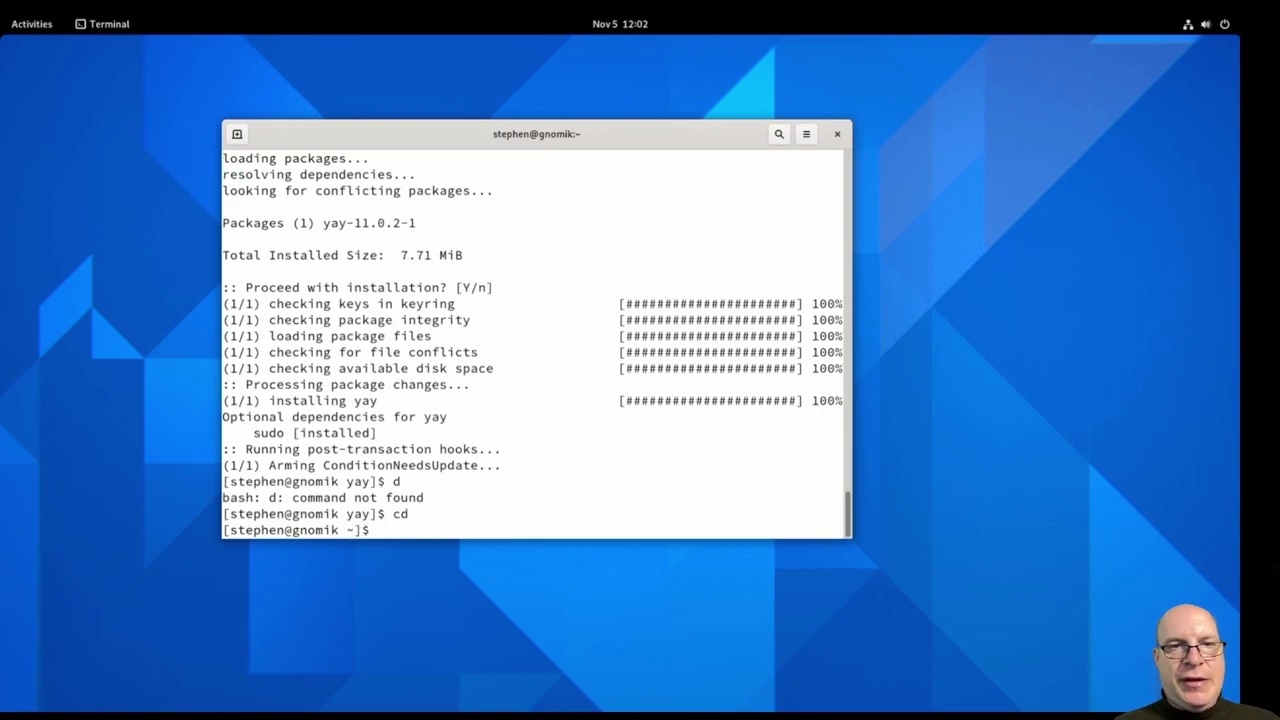
type("rm -fr yay")
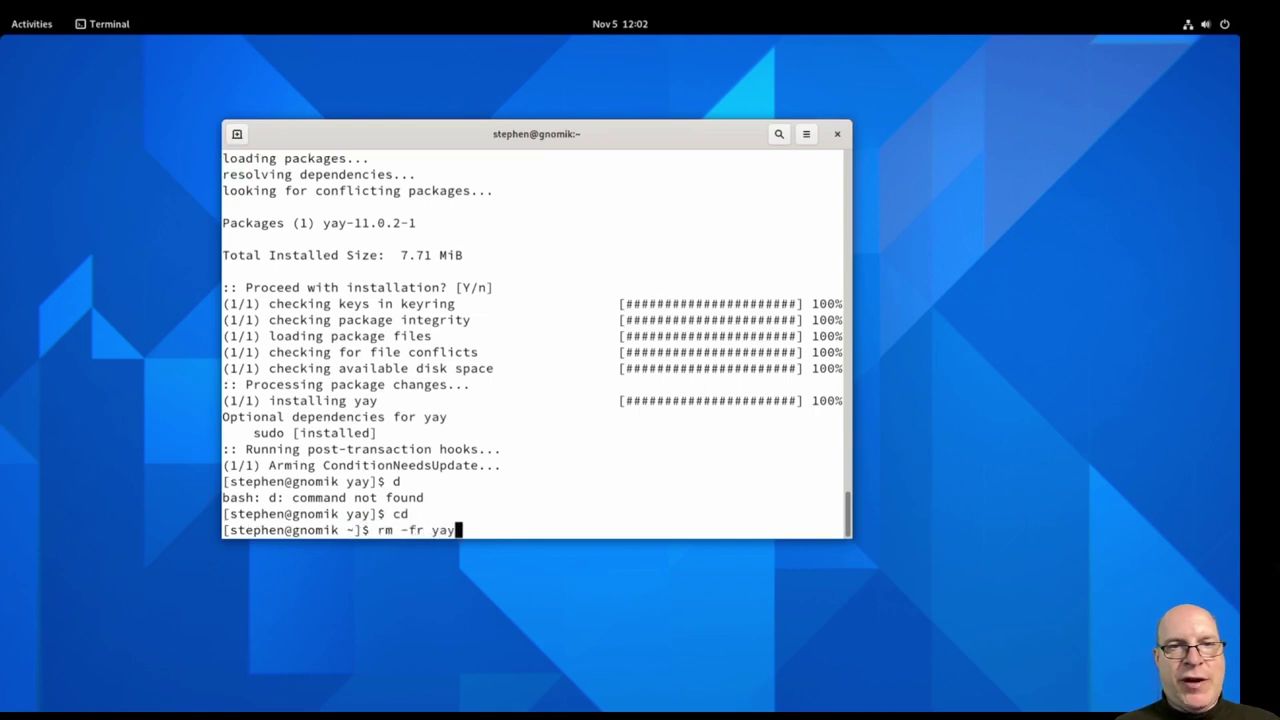
key("Return")
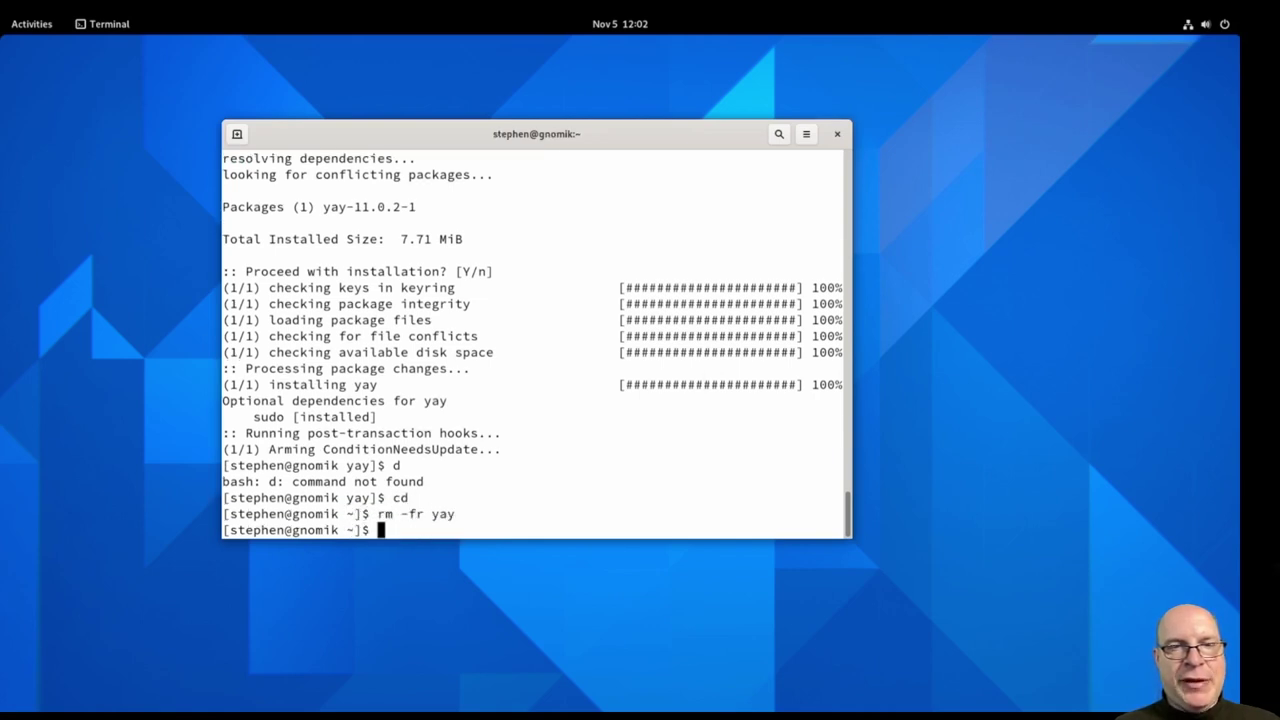
- Run yay to confirm the system needs no updates
key("ctrl+l")
type("yay")
key("Return")
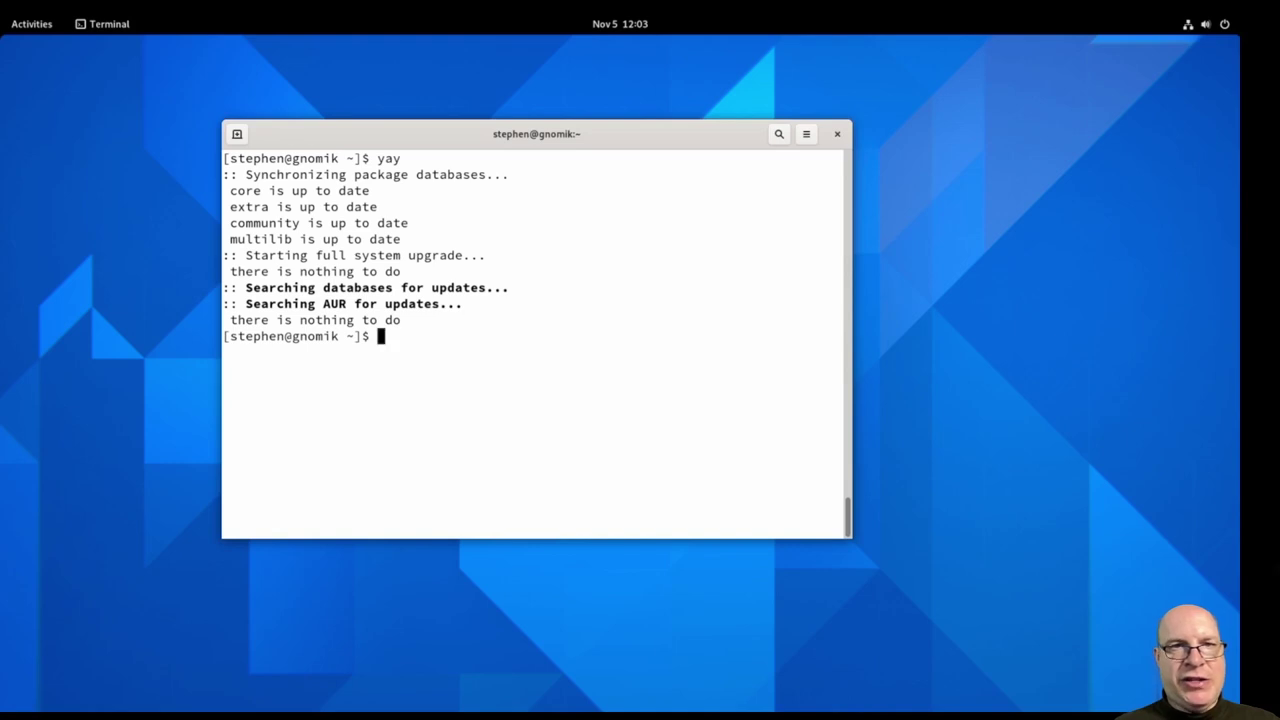
- Install zramd with yay -S zramd, skipping the diffs, then clear the screen
key("ctrl+l")
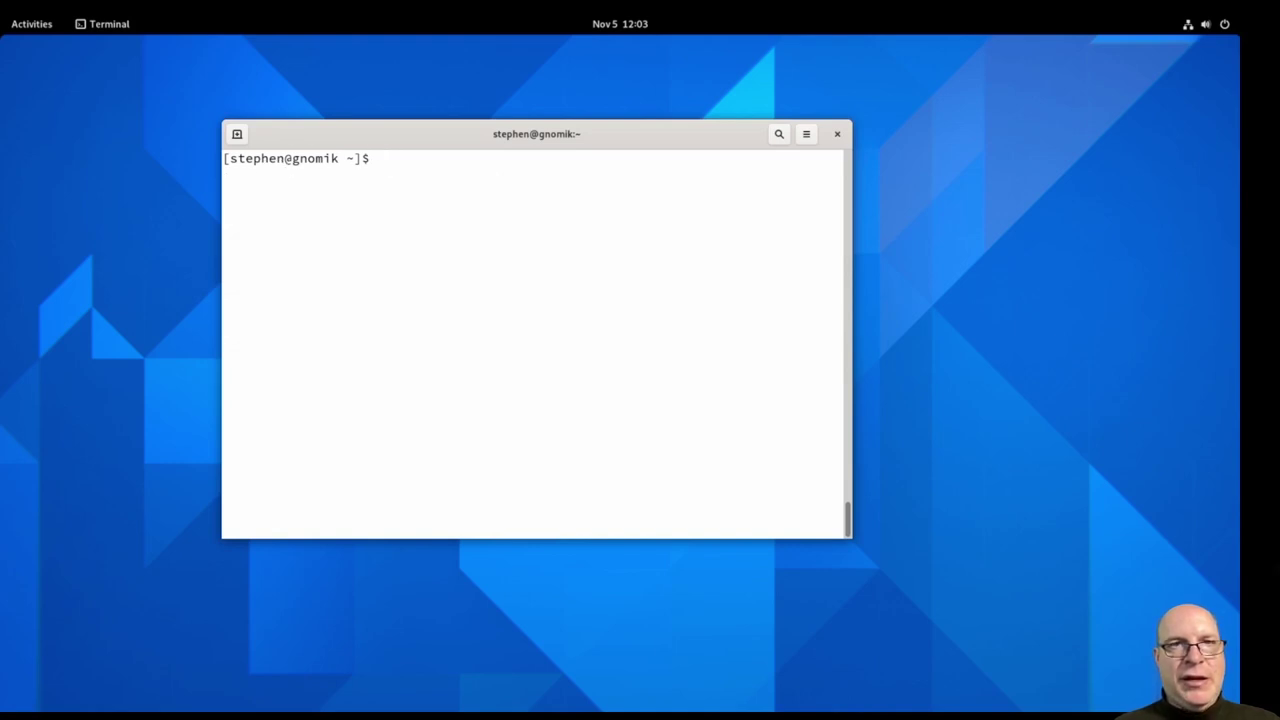
type("yay -S ")
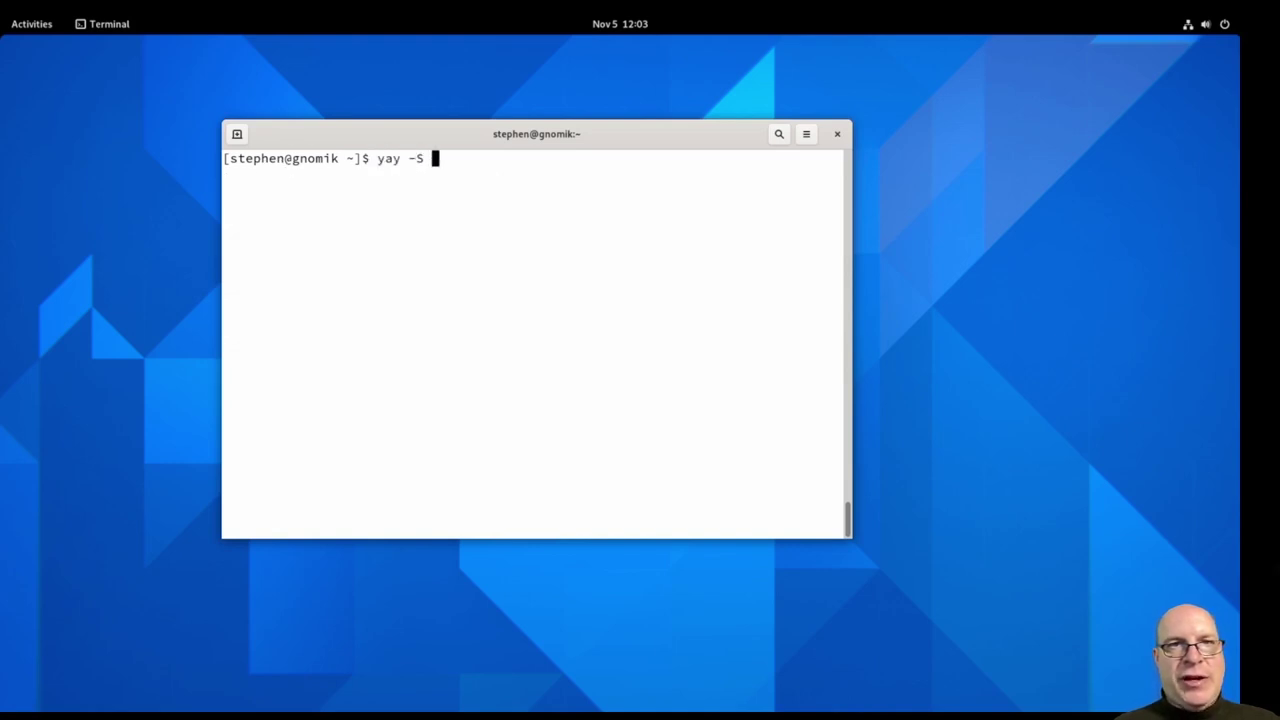
type("zramd")
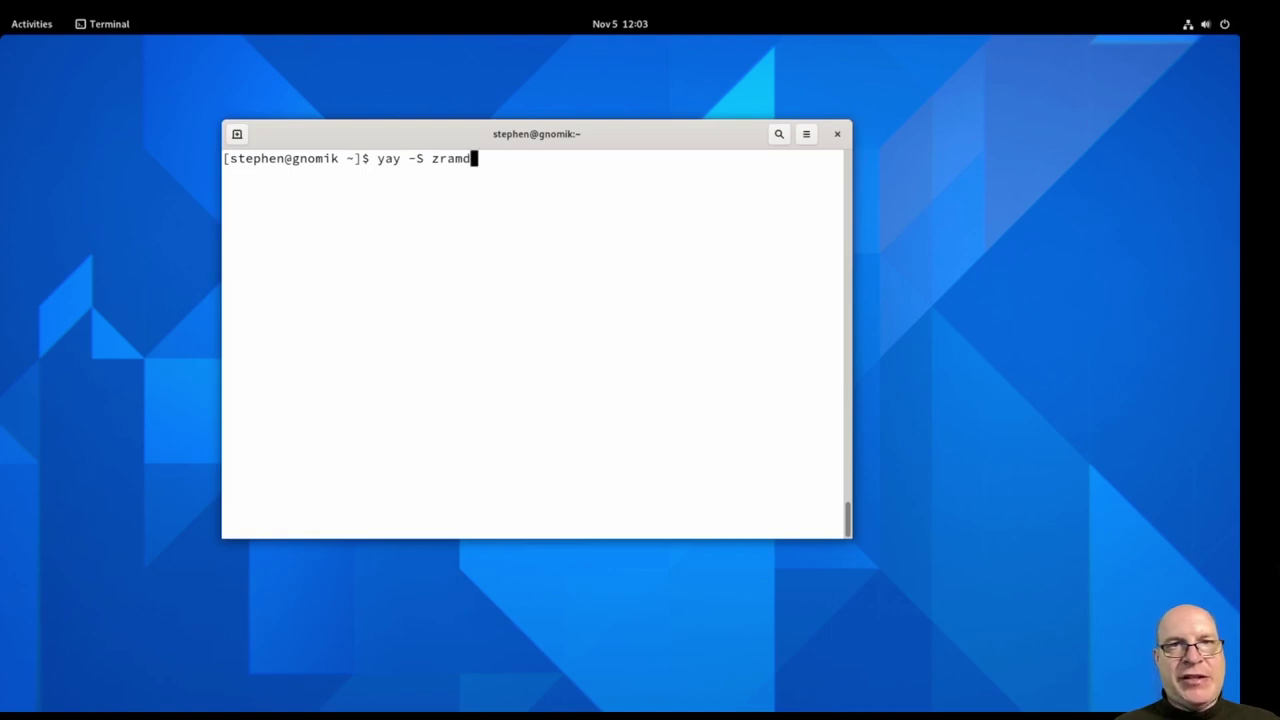
key("Return")
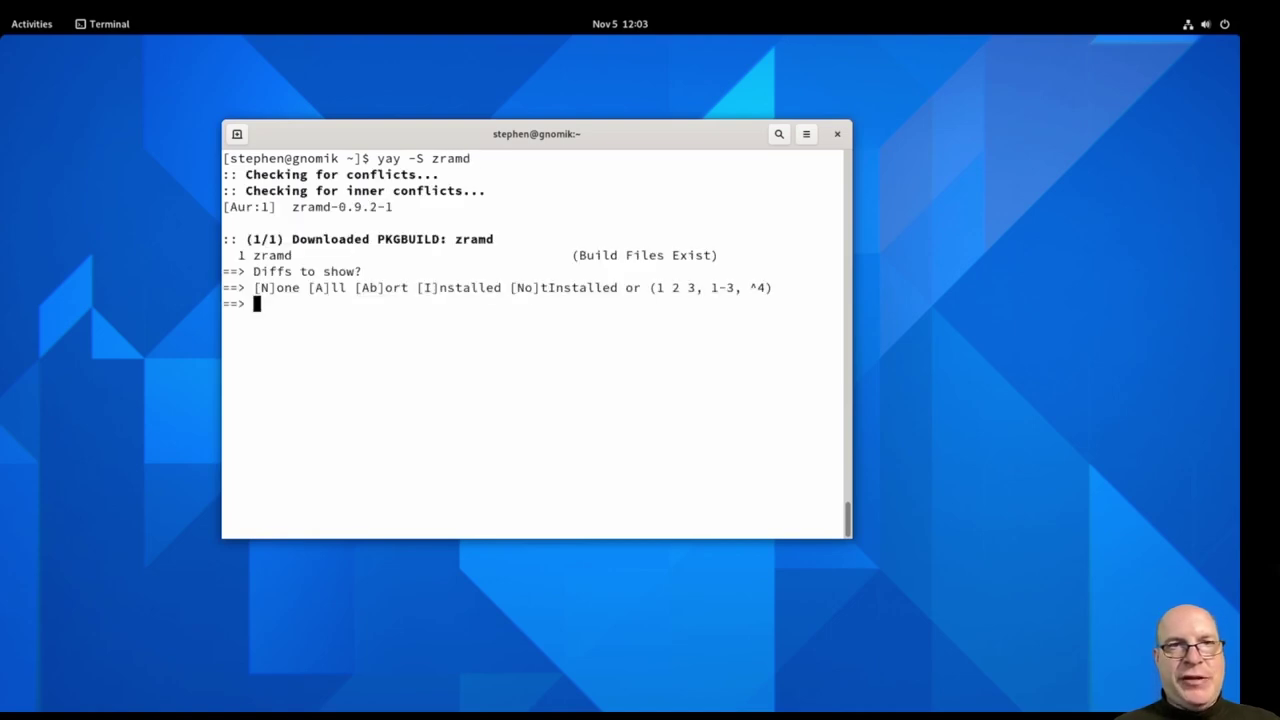
key("Return")
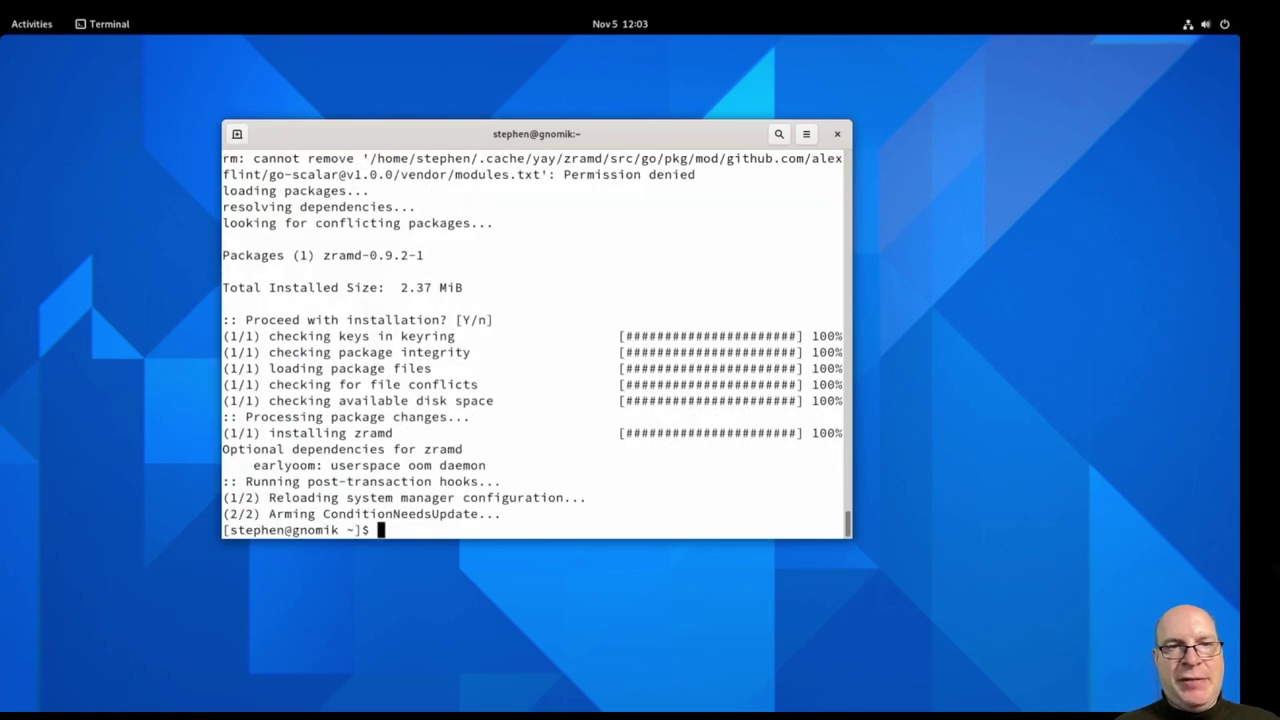
key("ctrl+l")
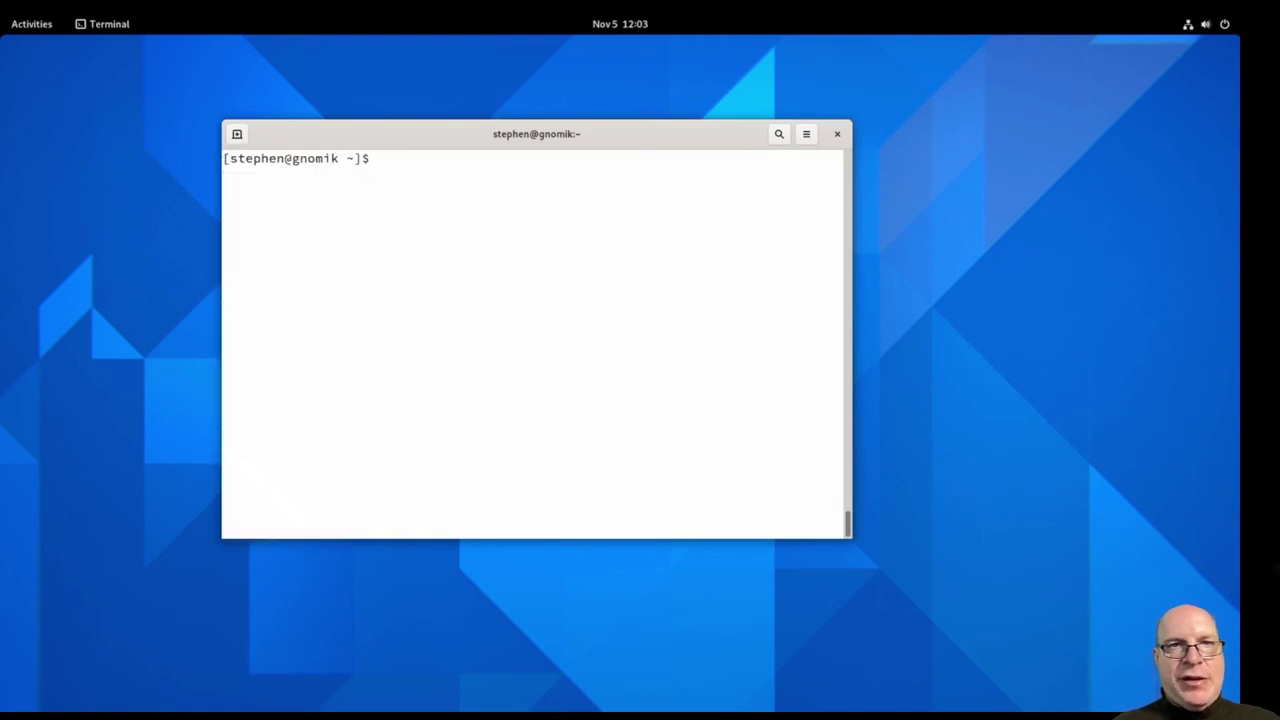
- Enable and start zramd.service with sudo systemctl enable --now
type("sudo syste")
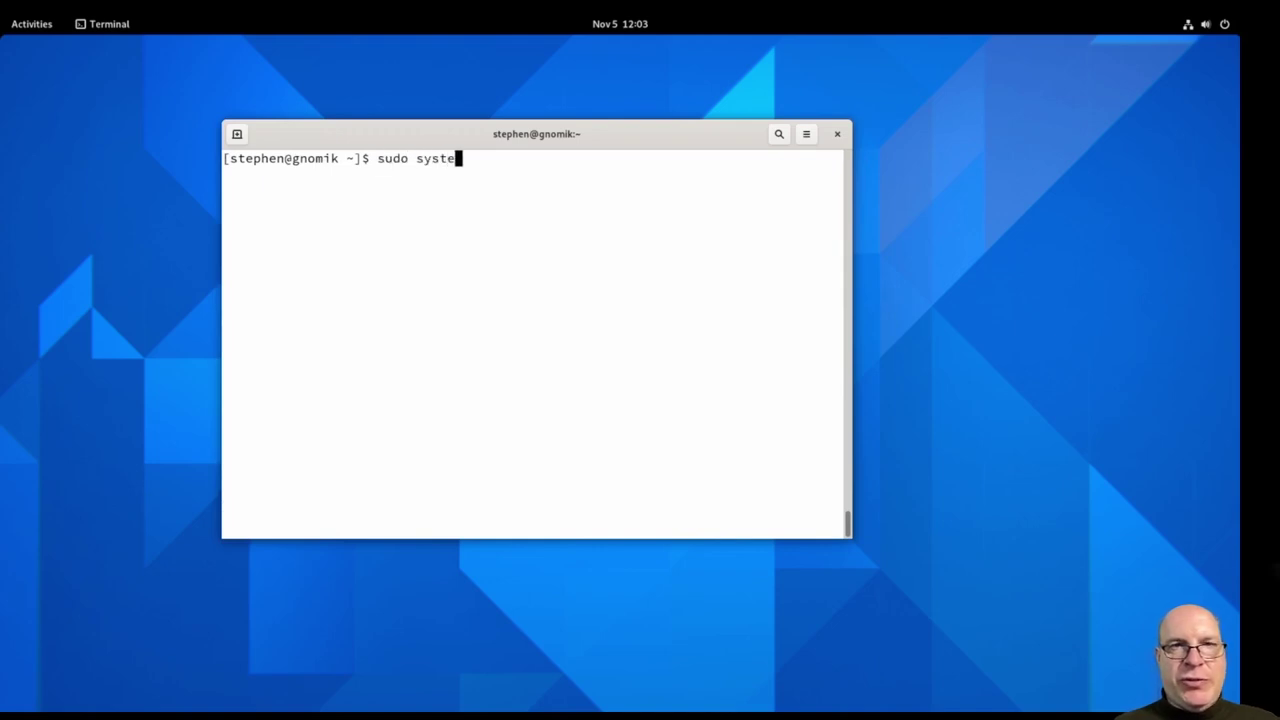
type("mctl enable --now zramd")
key("Tab")
key("Return")
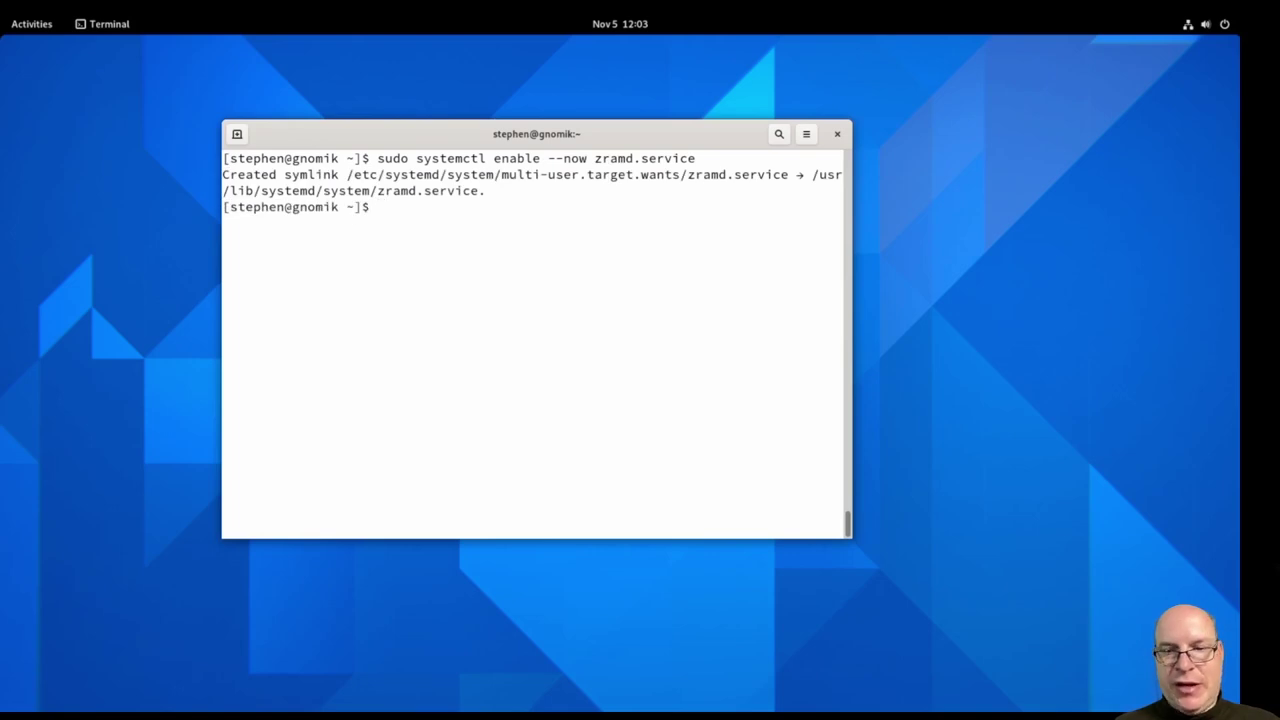
- Confirm 3.8Gi swap with free -h, clear, and enter a yay timeshift search
type("free -h")
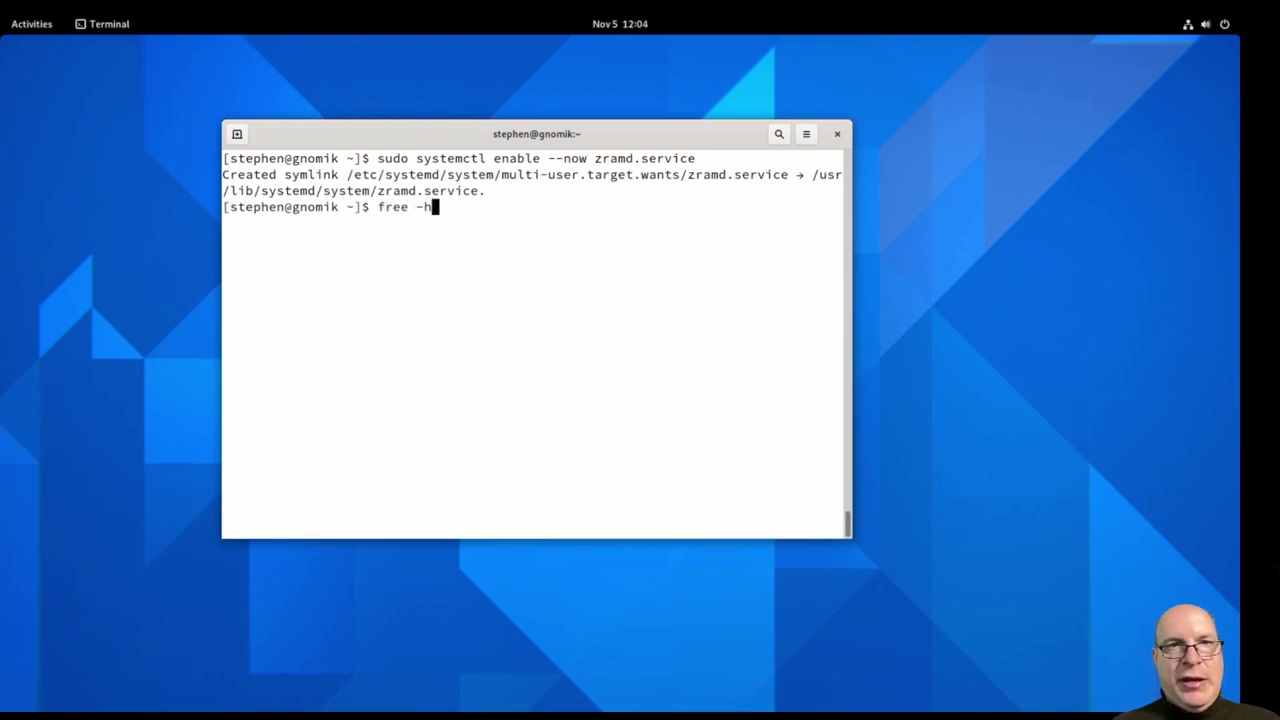
key("Return")
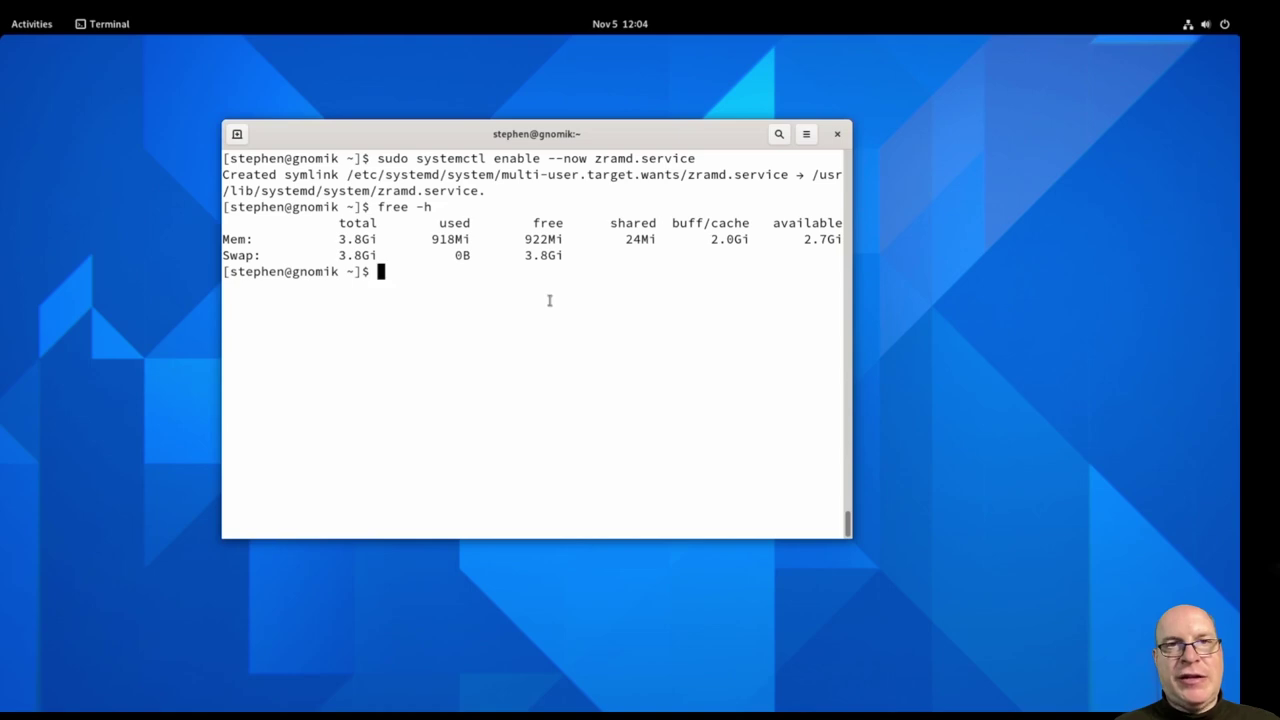
key("ctrl+l")
type("yay timeshift")
- Search the AUR for timeshift and mark the timeshift and timeshift-autosnap results
key("Return")
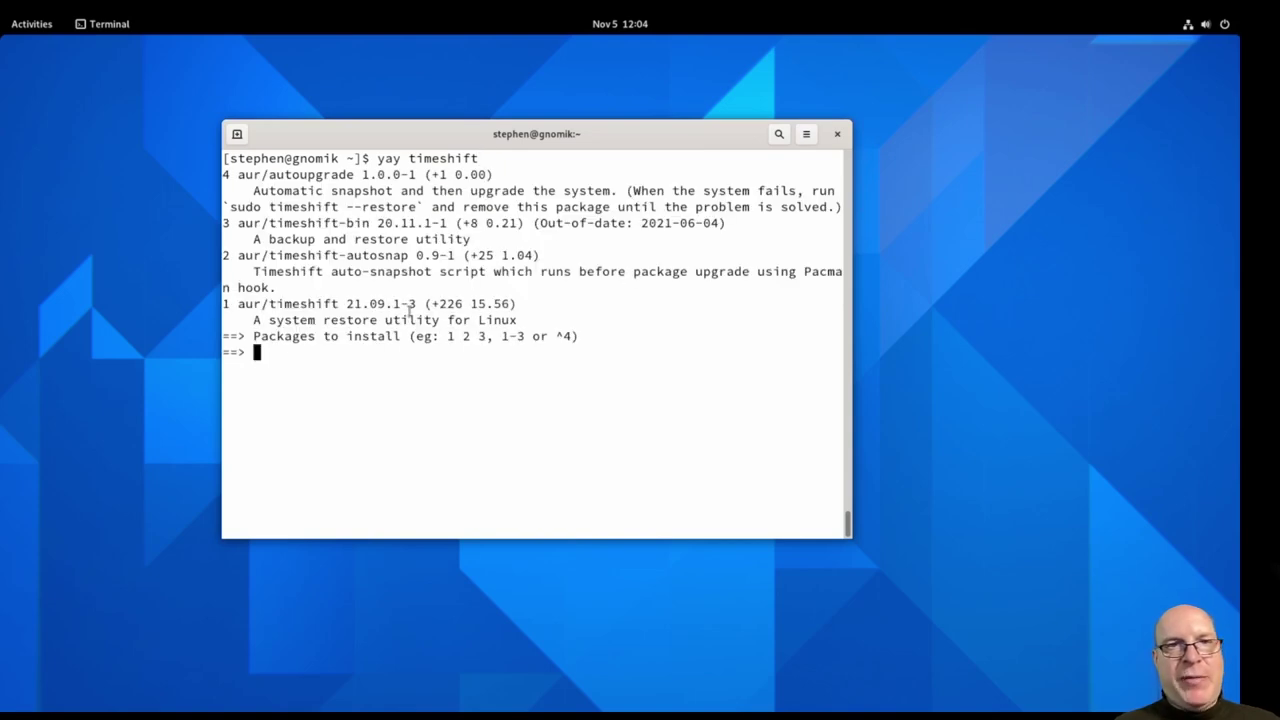
left_click_drag(270, 304, 413, 304)
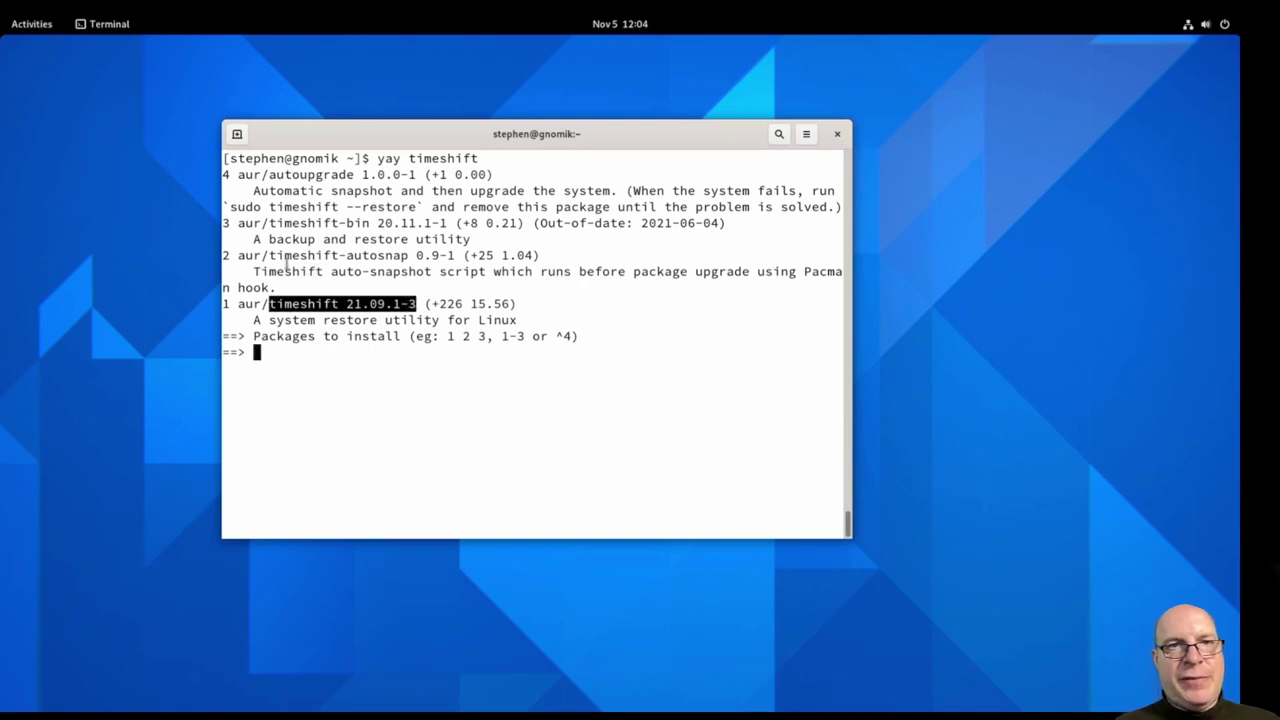
left_click_drag(270, 256, 411, 257)
left_click(406, 275)
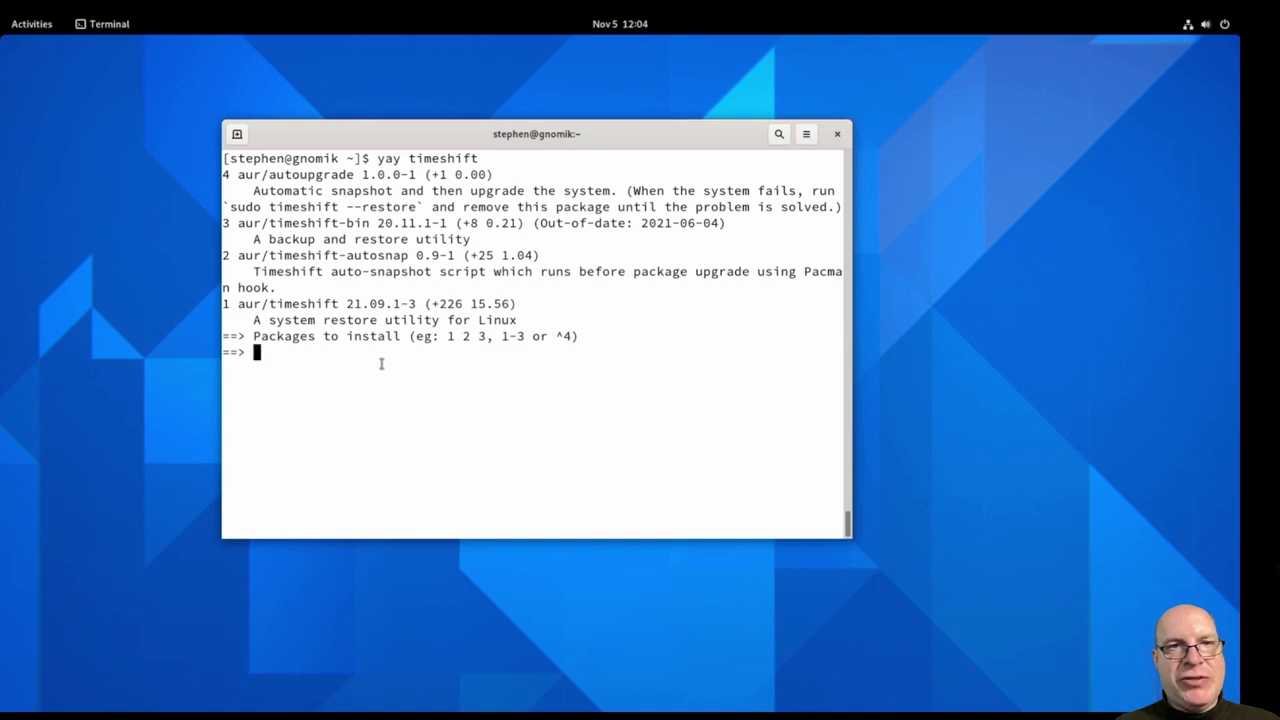
- Install packages 1 and 2, skipping the diffs prompt
type("1 2")
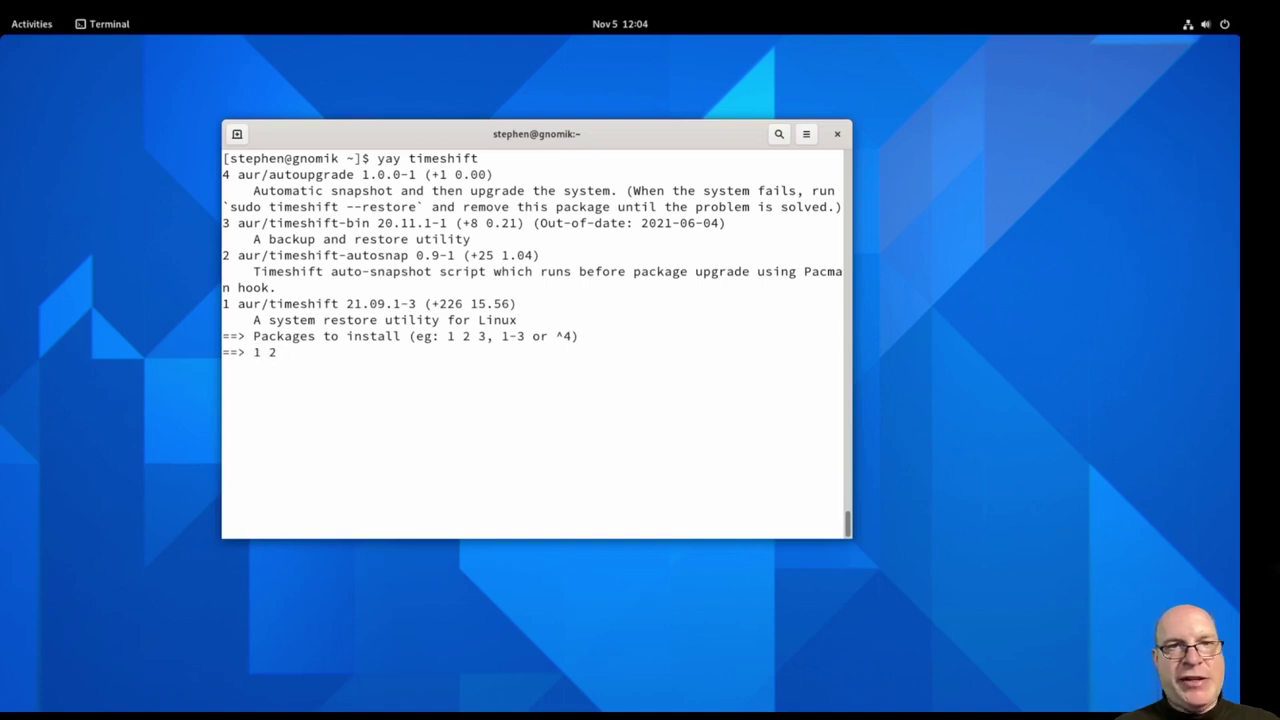
key("Return")
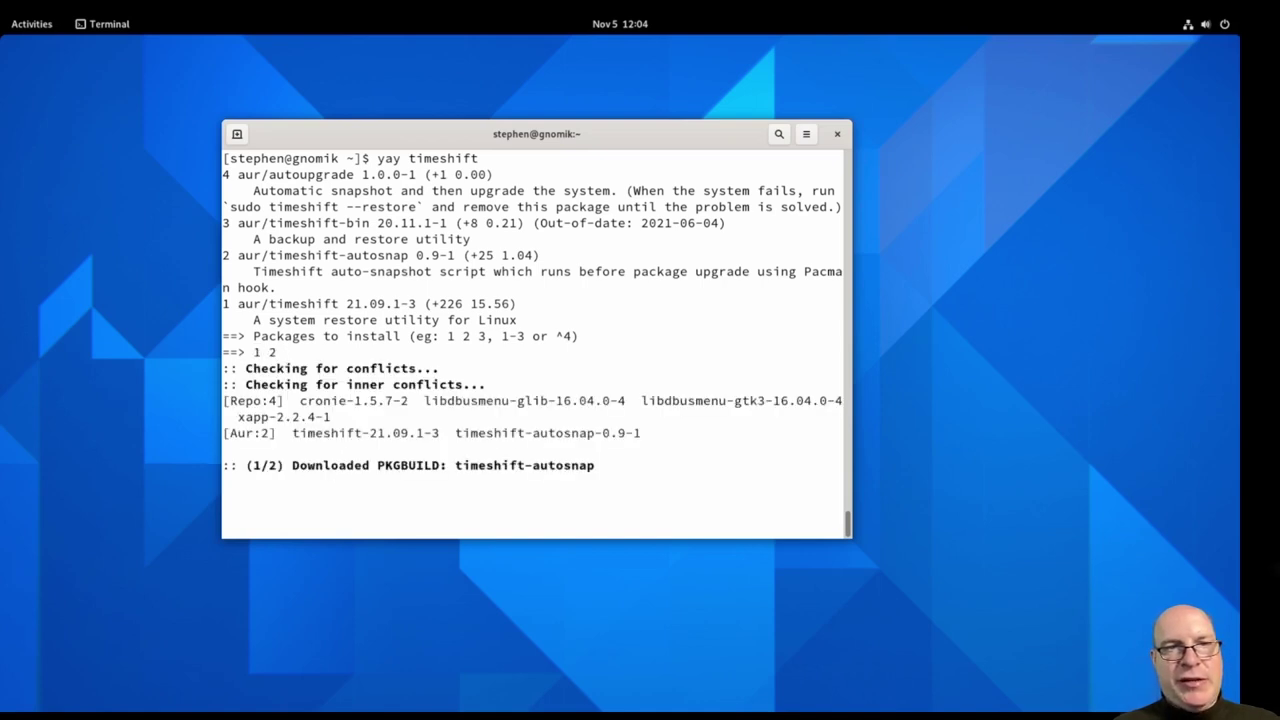
key("Return")
key("Return")
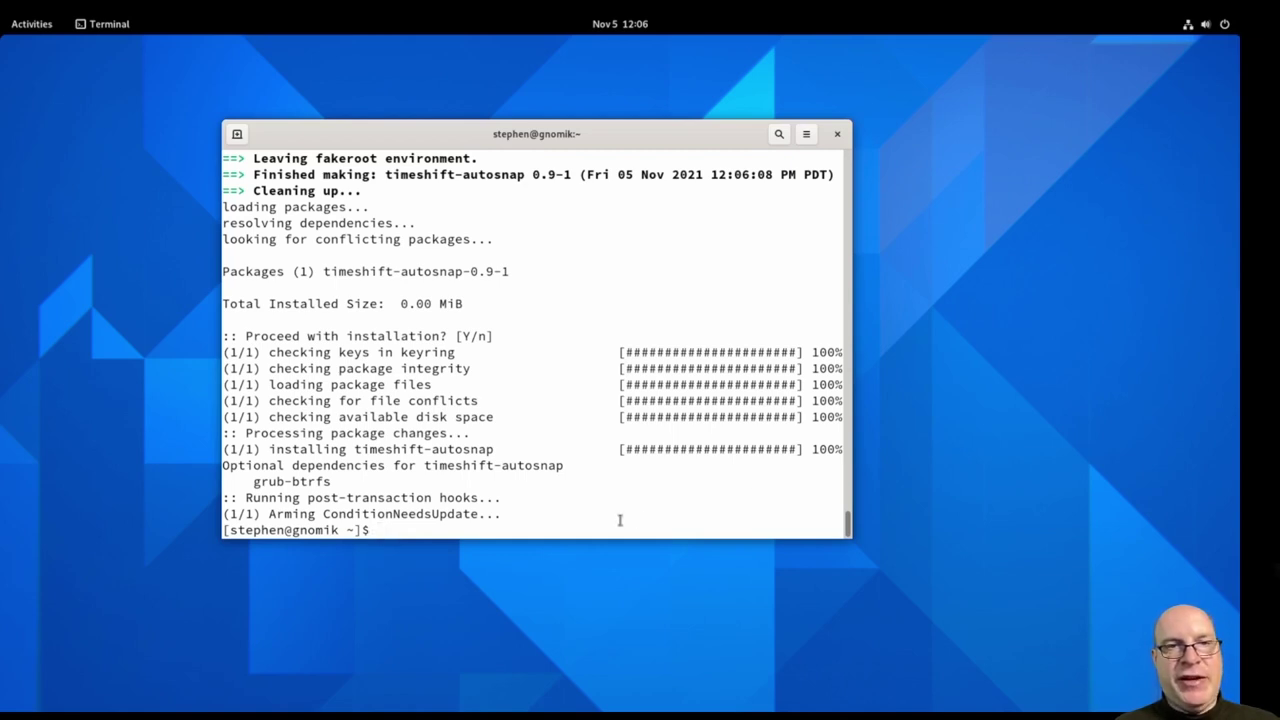
- Launch Timeshift from the overview search and authenticate with the account password
key("super")
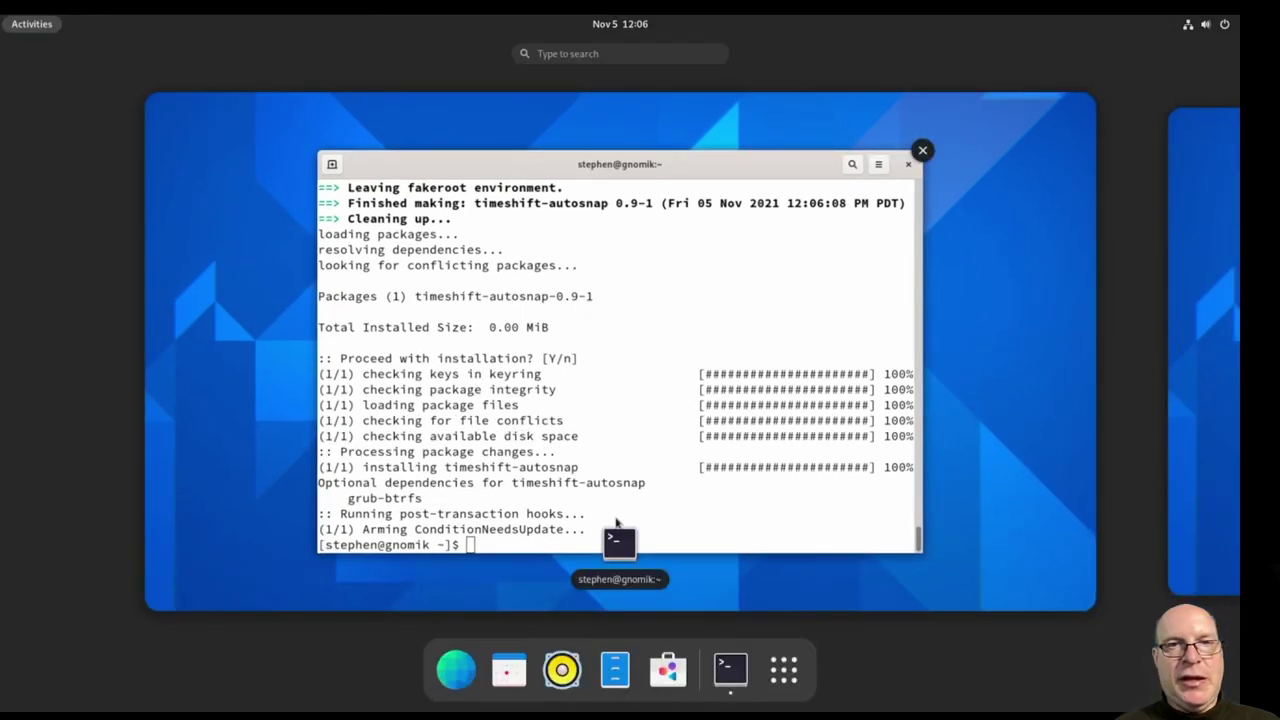
type("time")
key("Return")
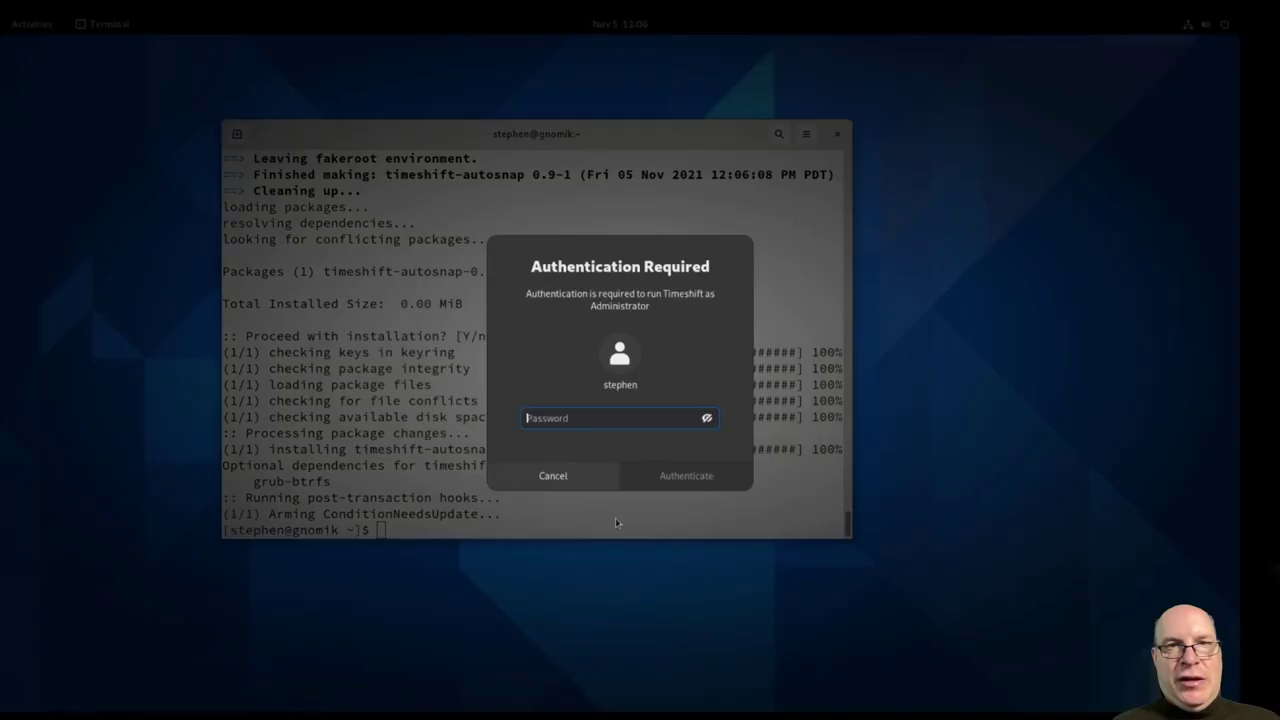
type("•••")
key("Return")
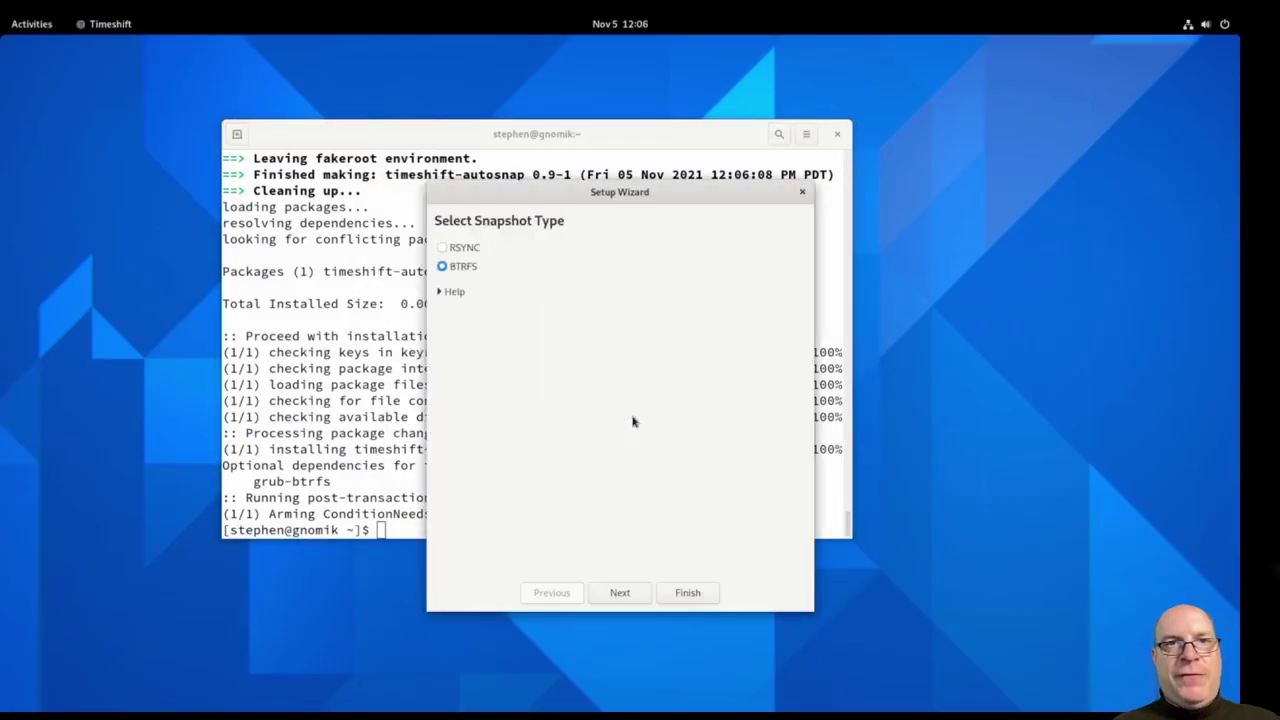
- Finish setup for daily BTRFS snapshots on vda2, create a snapshot, then close Timeshift
left_click(620, 593)
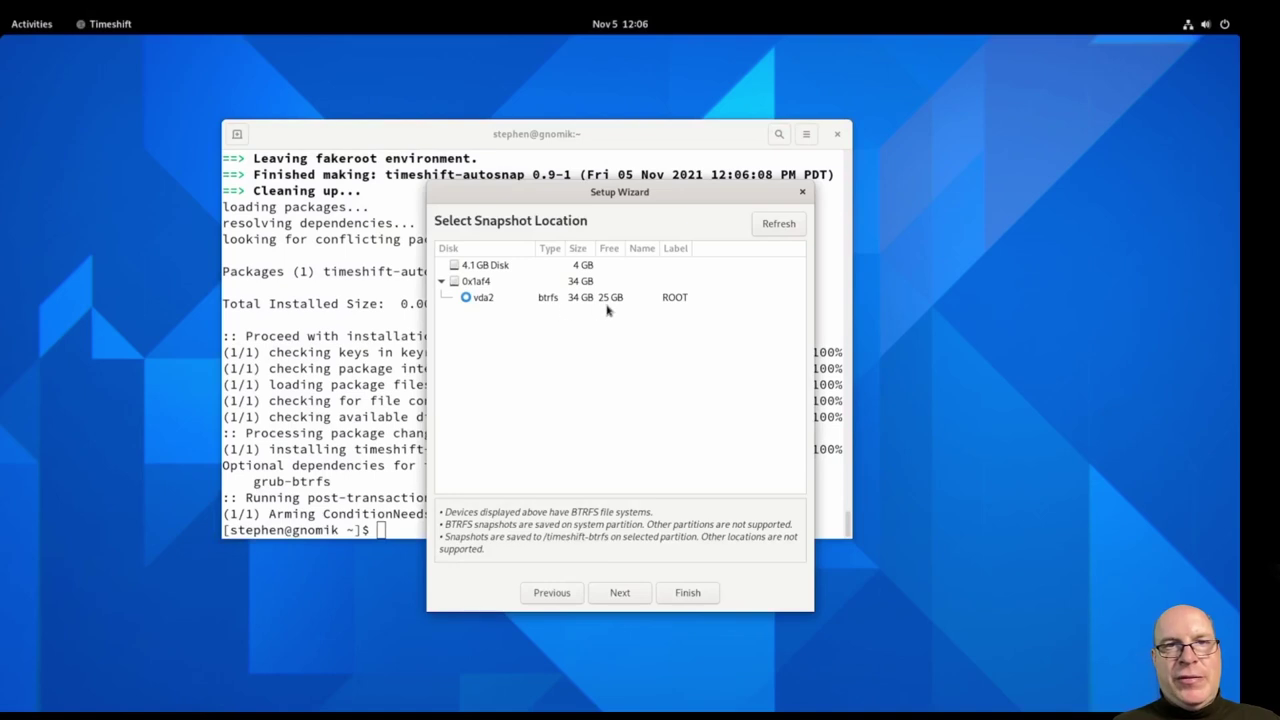
left_click(619, 593)
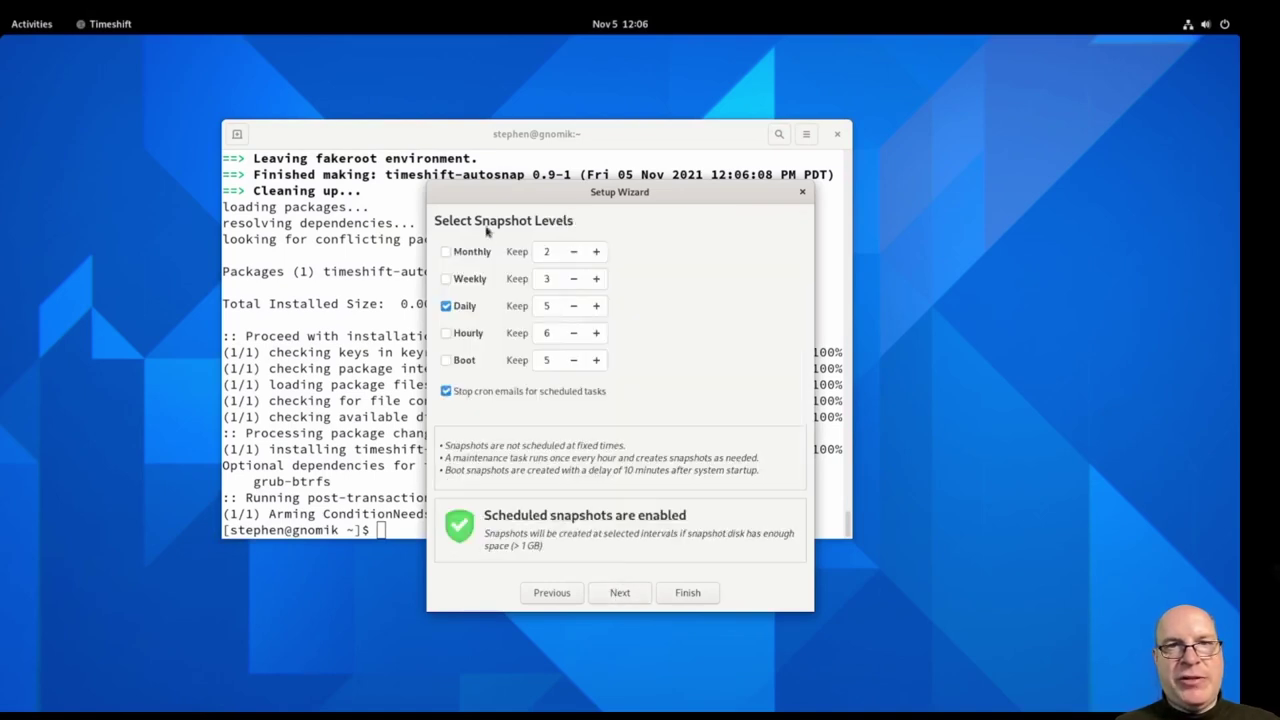
left_click(619, 593)
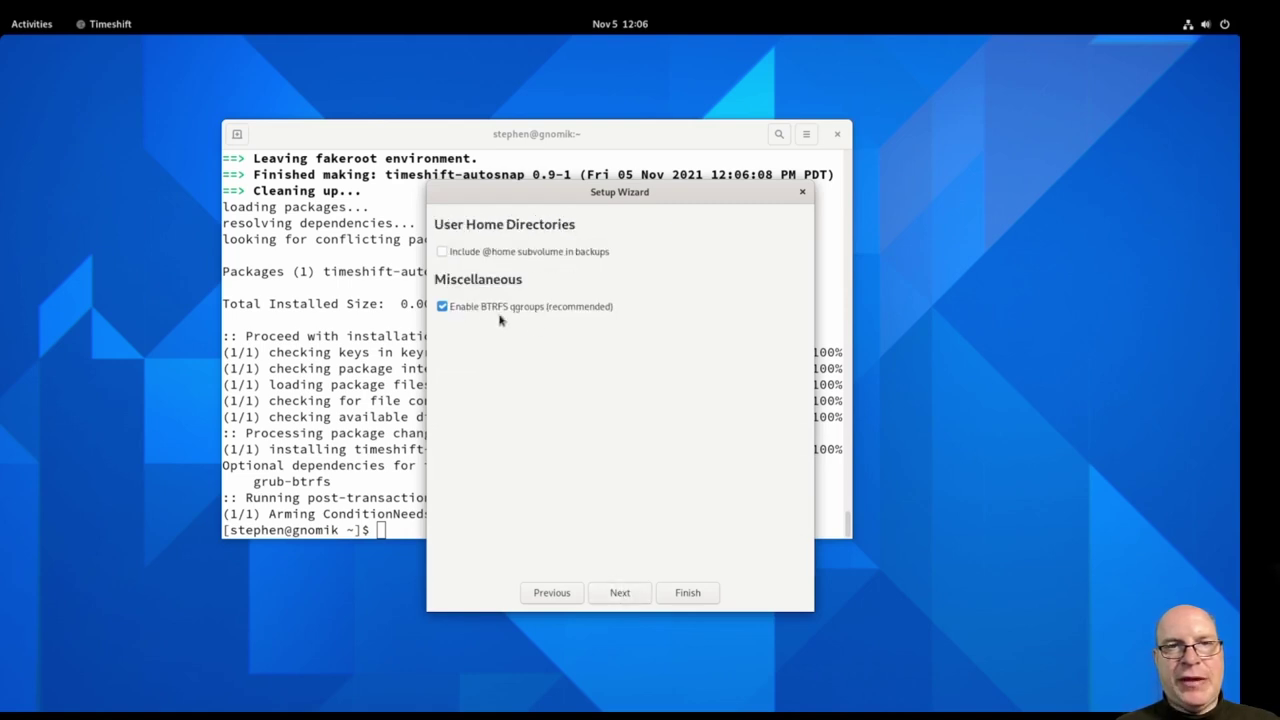
left_click(620, 593)
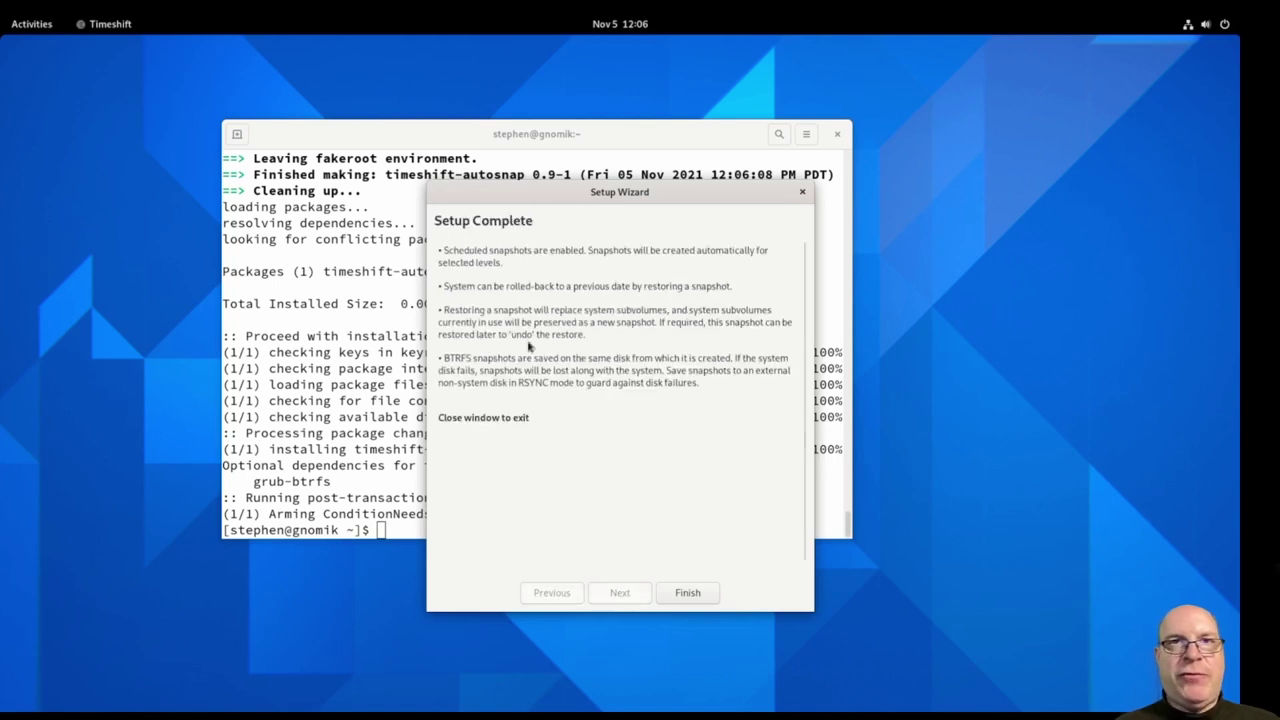
left_click(686, 593)
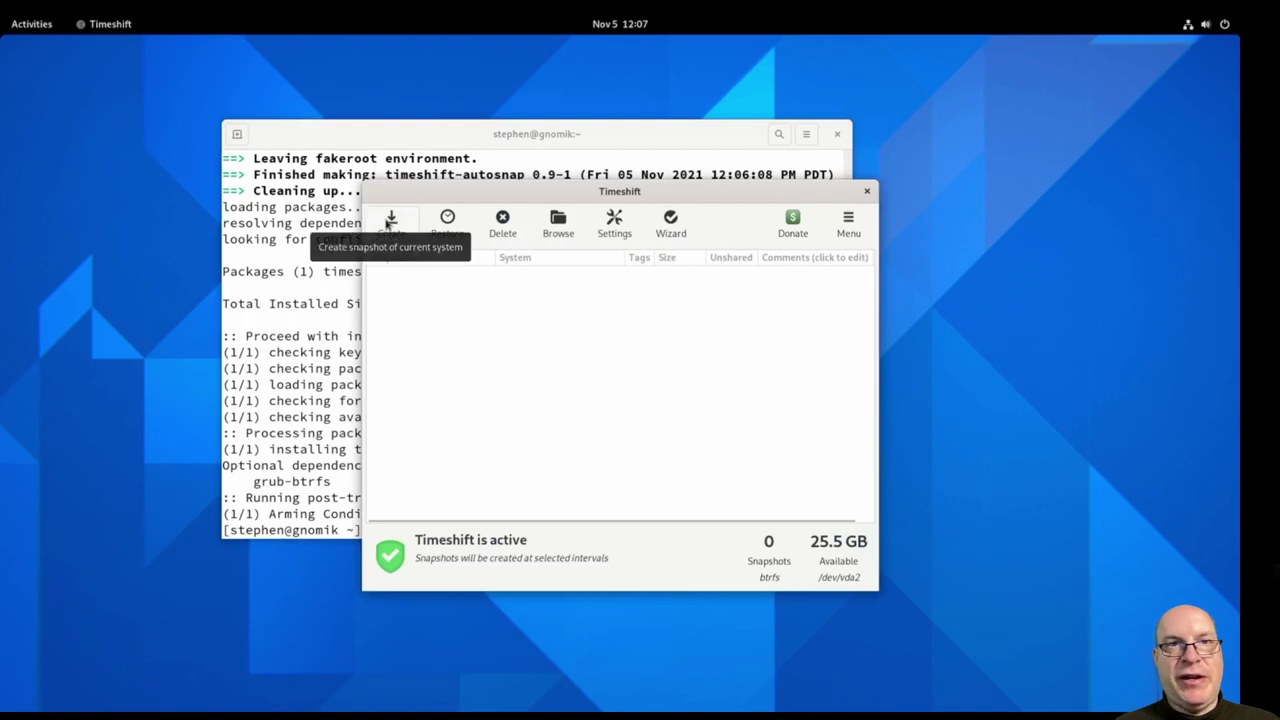
left_click(390, 222)
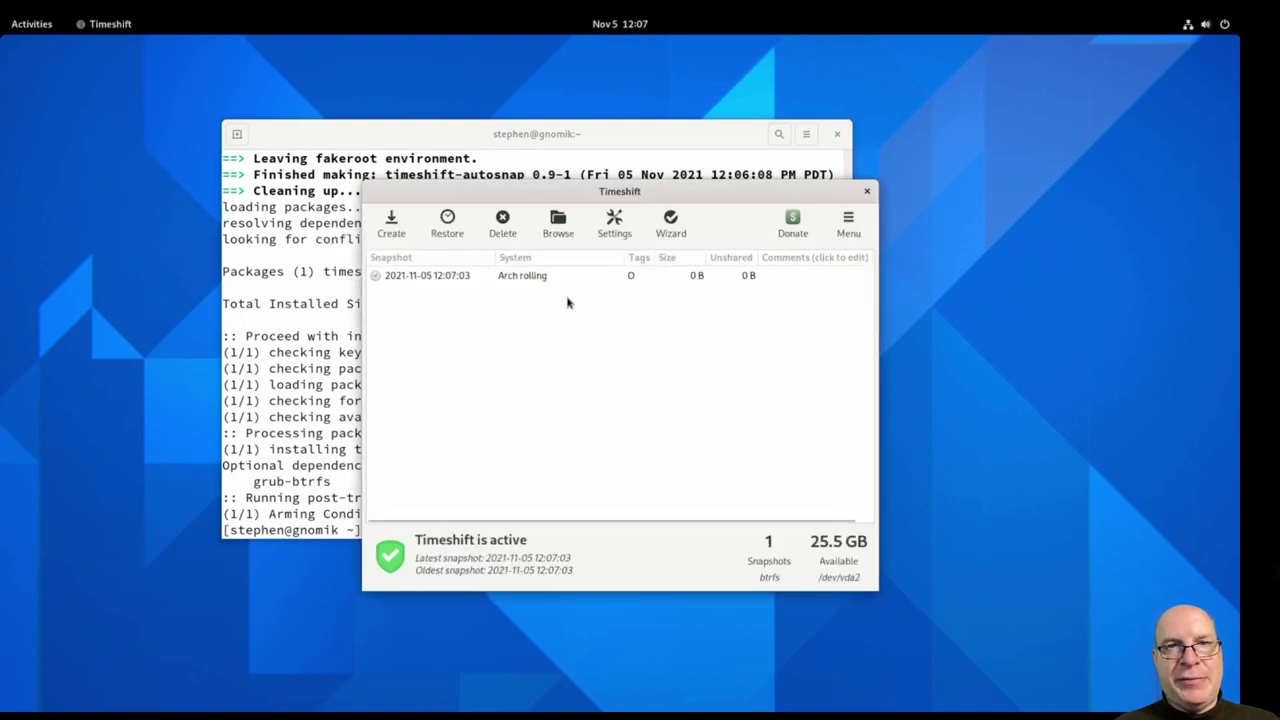
left_click(867, 193)
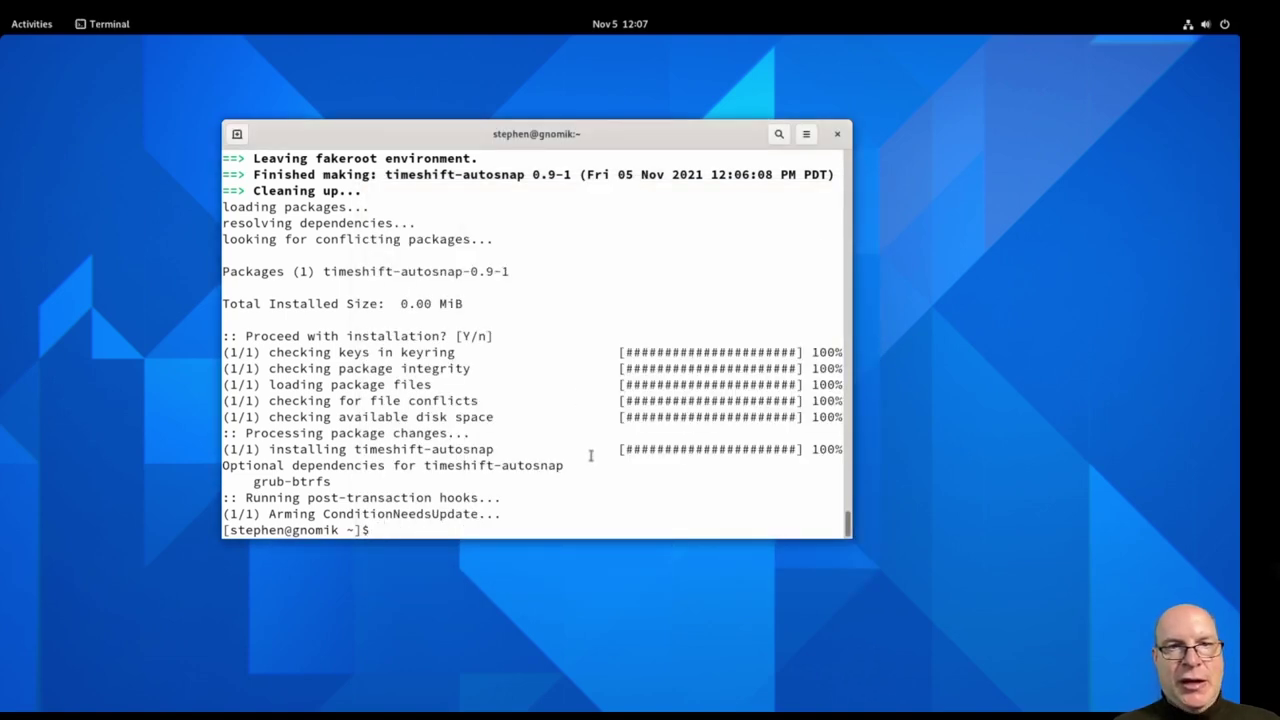
- Clear the terminal and disable lightdm.service with sudo systemctl disable
type("clear")
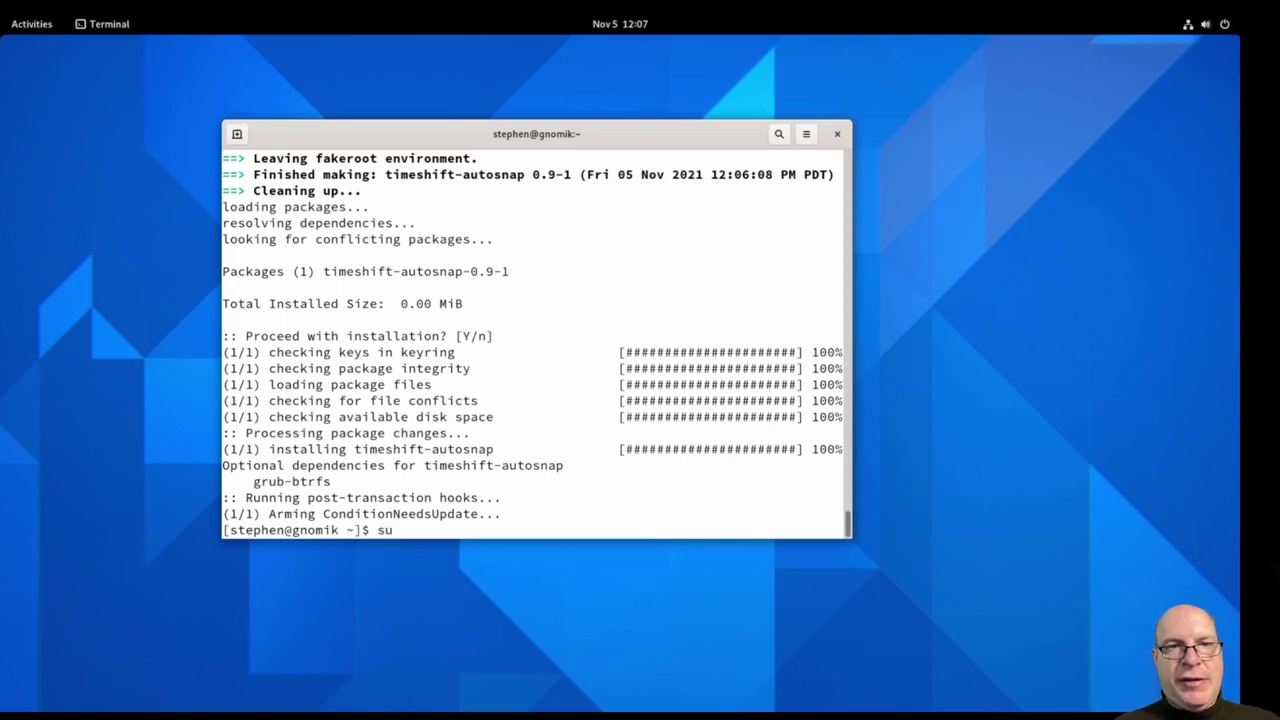
key("Return")
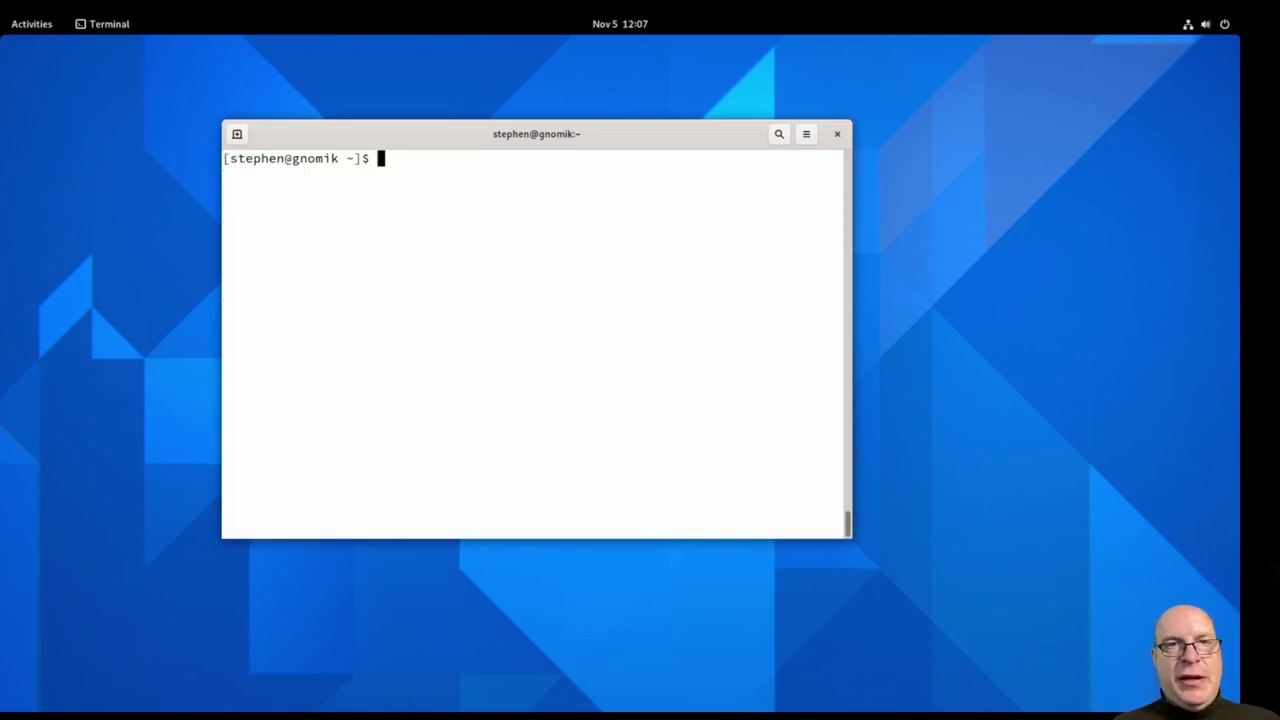
type("sudo syst")
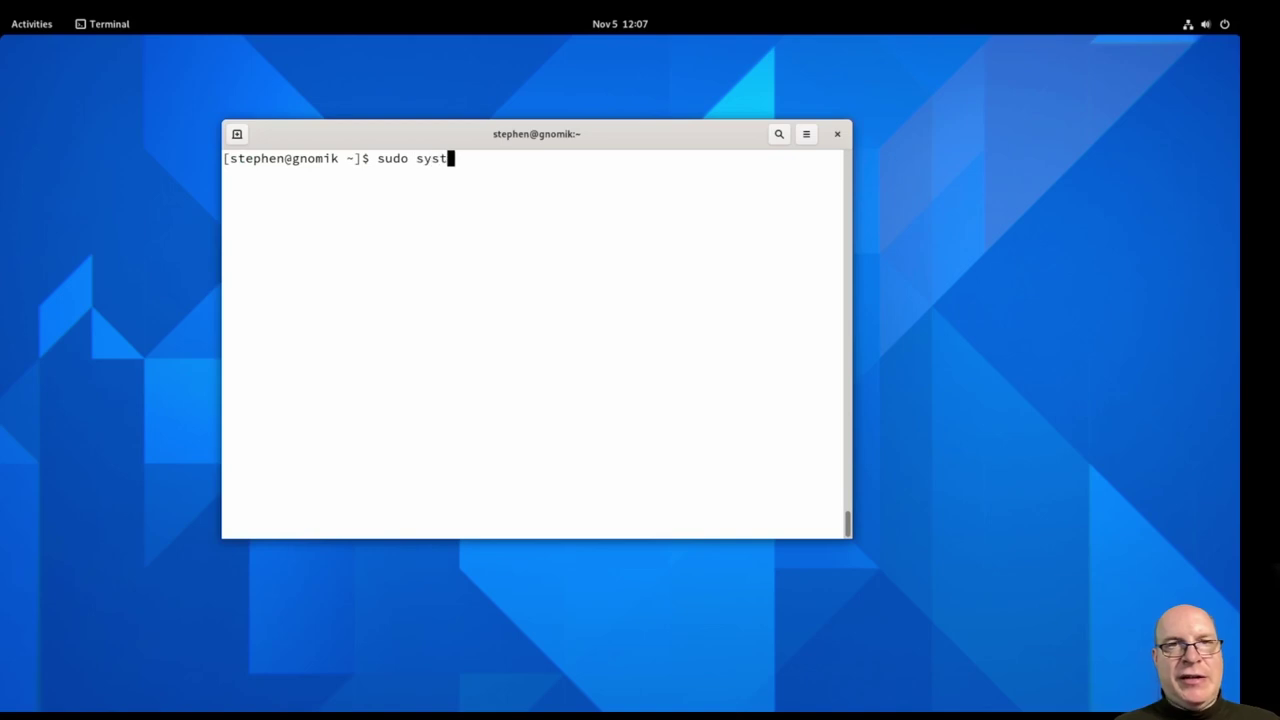
type("emctl disable lightdm.service")
key("Return")
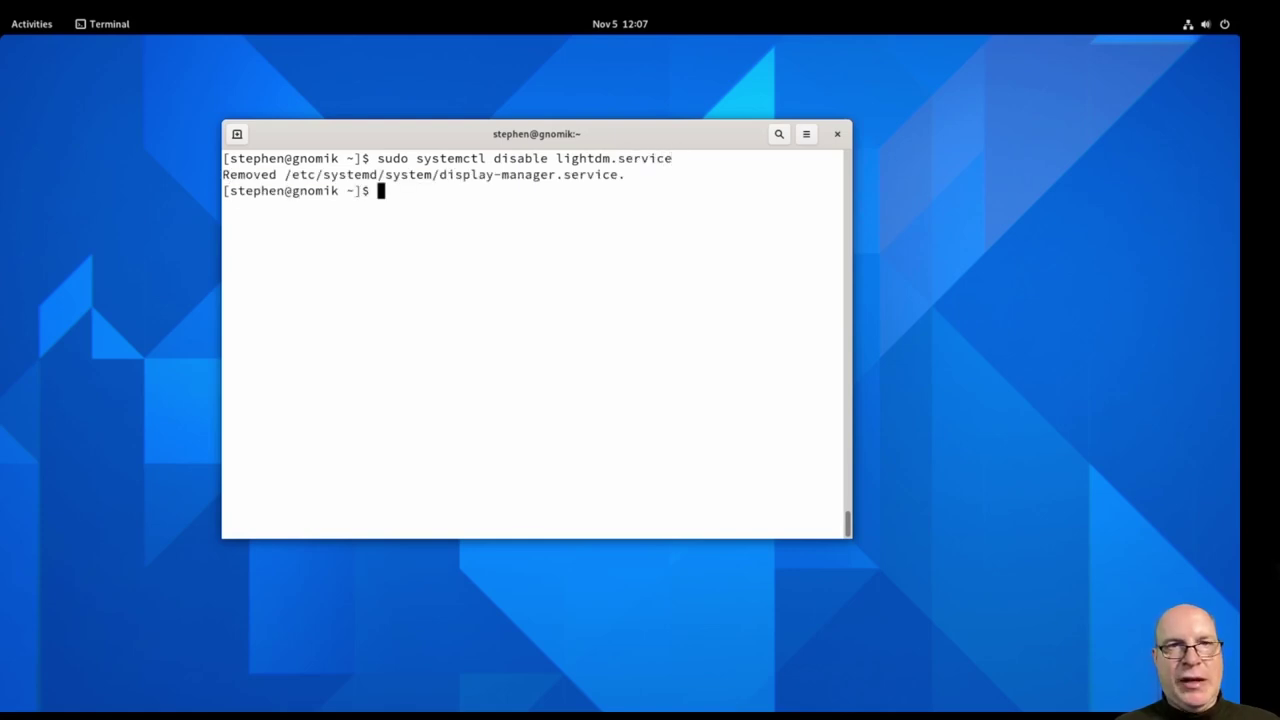
- Remove lightdm-gtk-greeter and lightdm-gtk-greeter-settings with yay -R
type("yay -R lightdm-gtk-greeter")
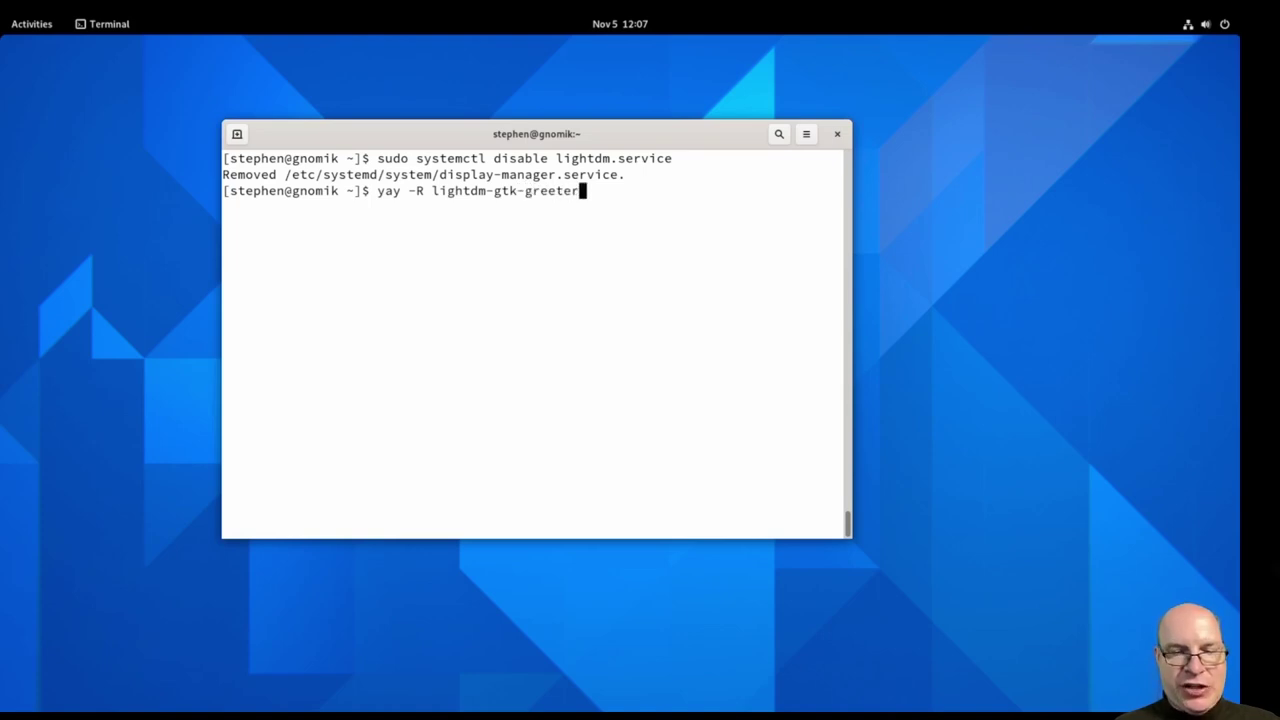
type(" lightdm")
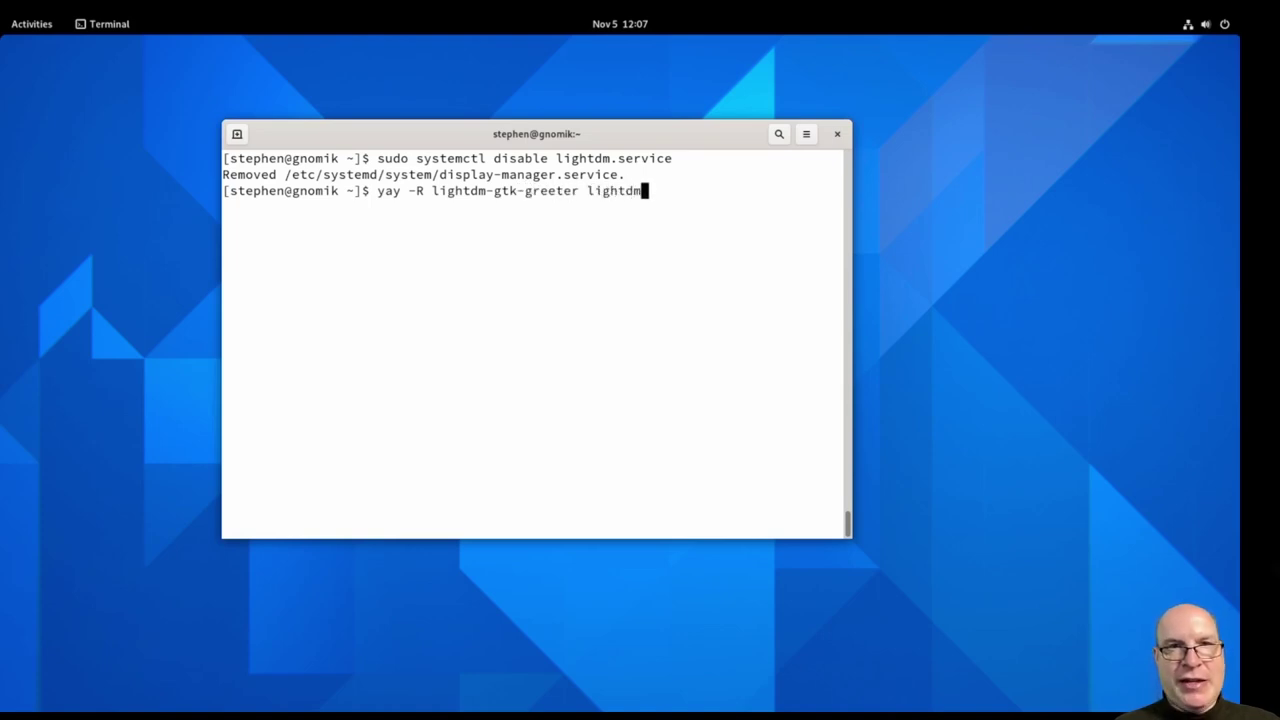
type("-gtk-gre")
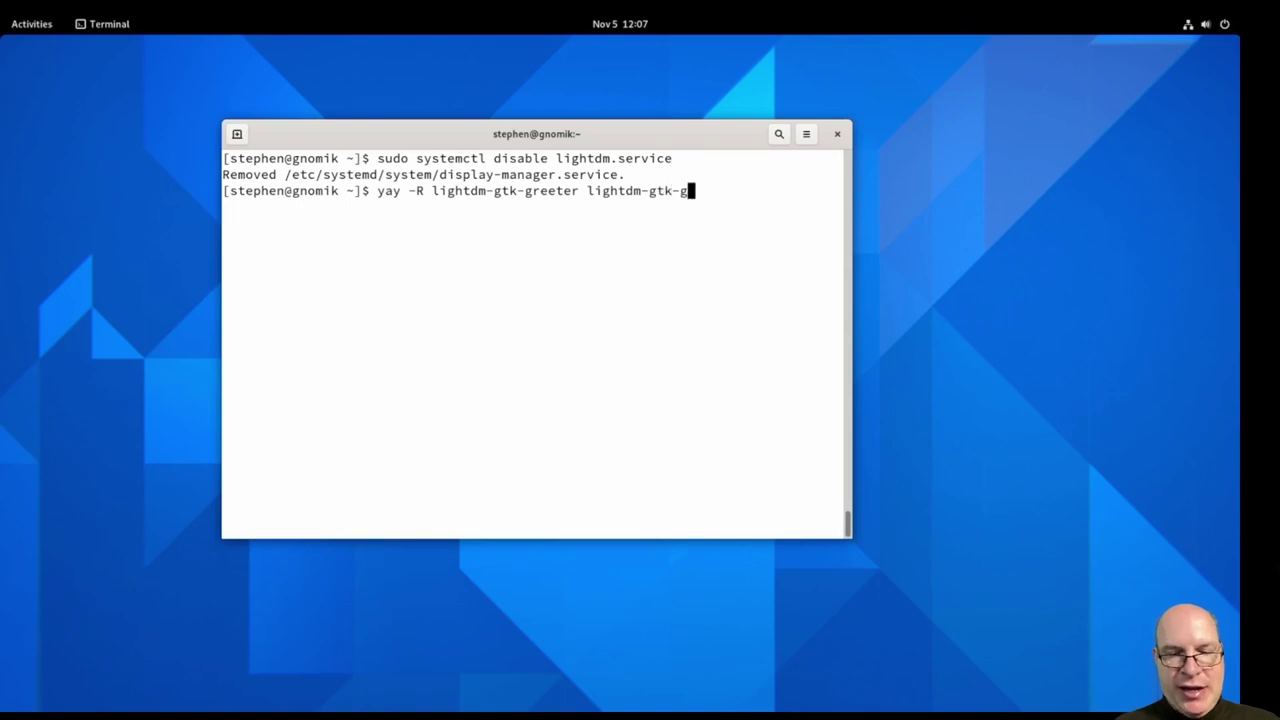
type("eter-")
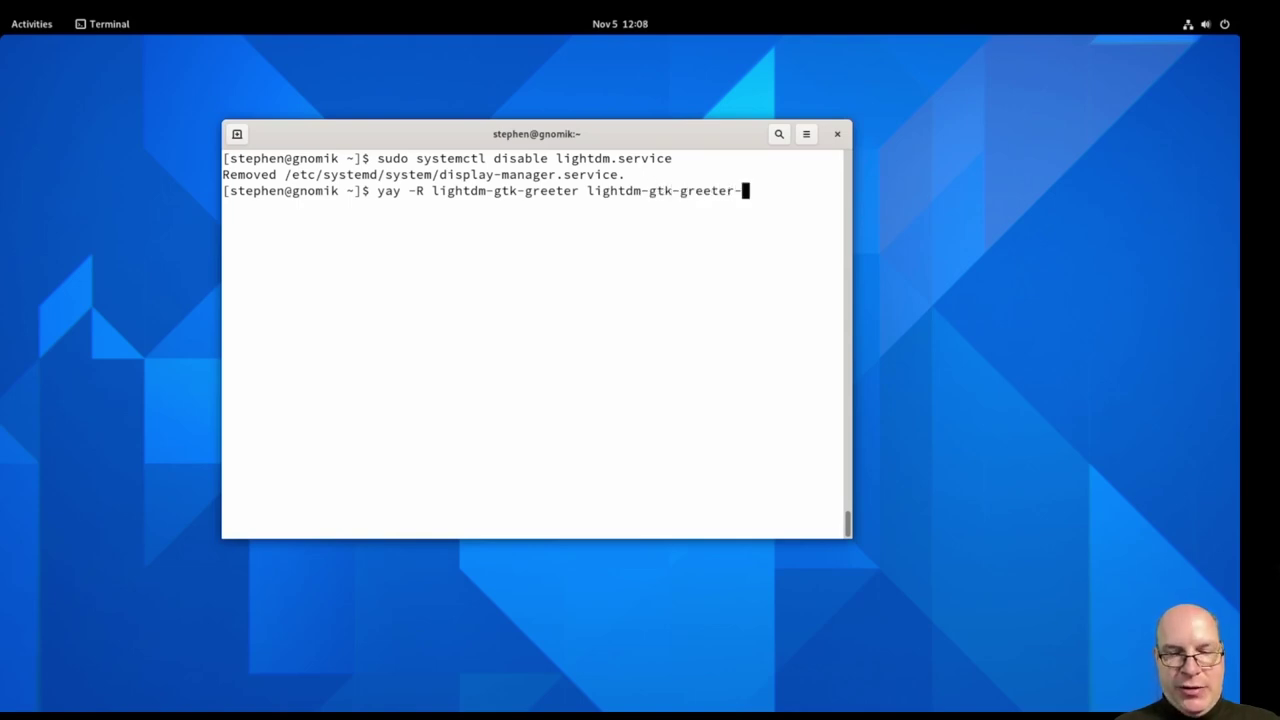
type("settings")
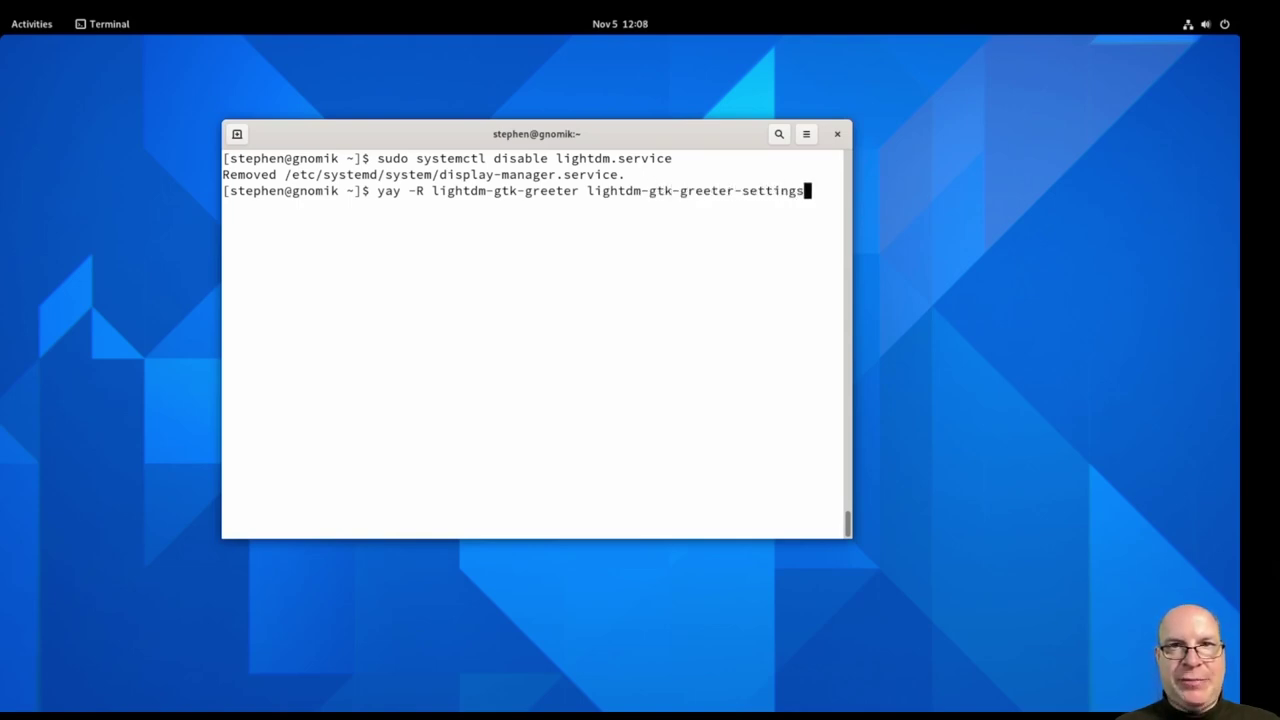
key("Return")
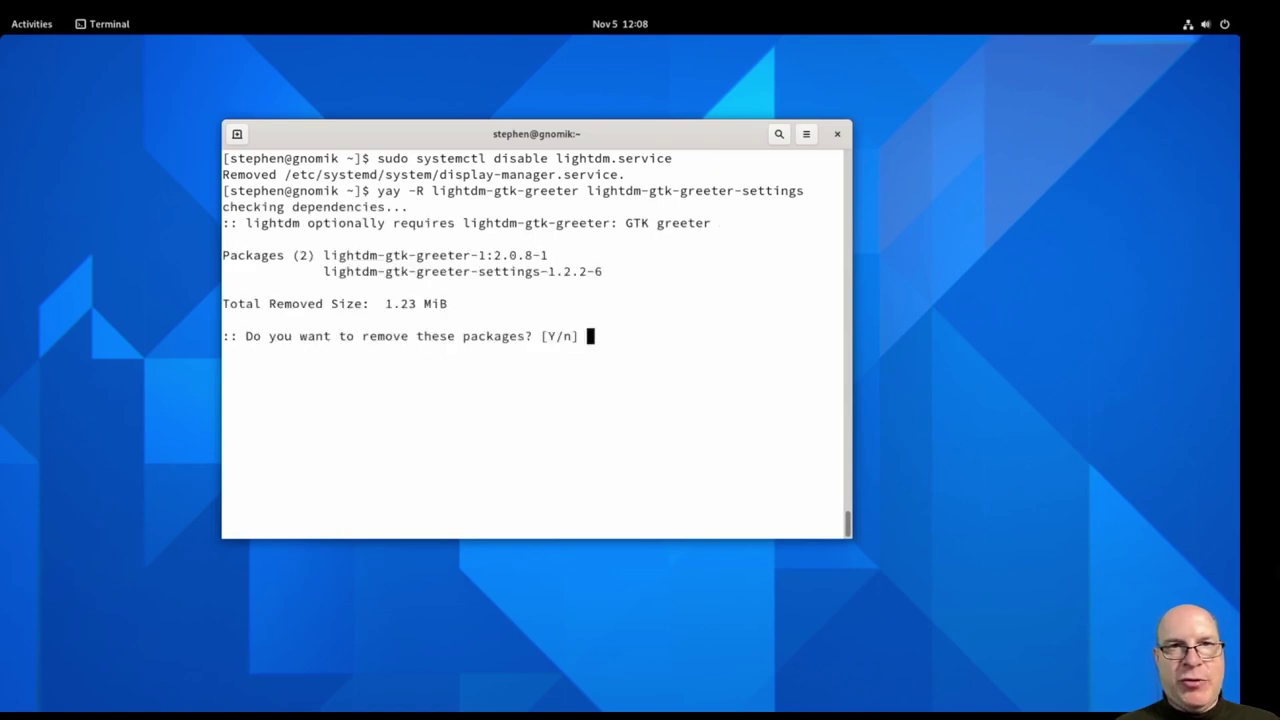
key("Return")
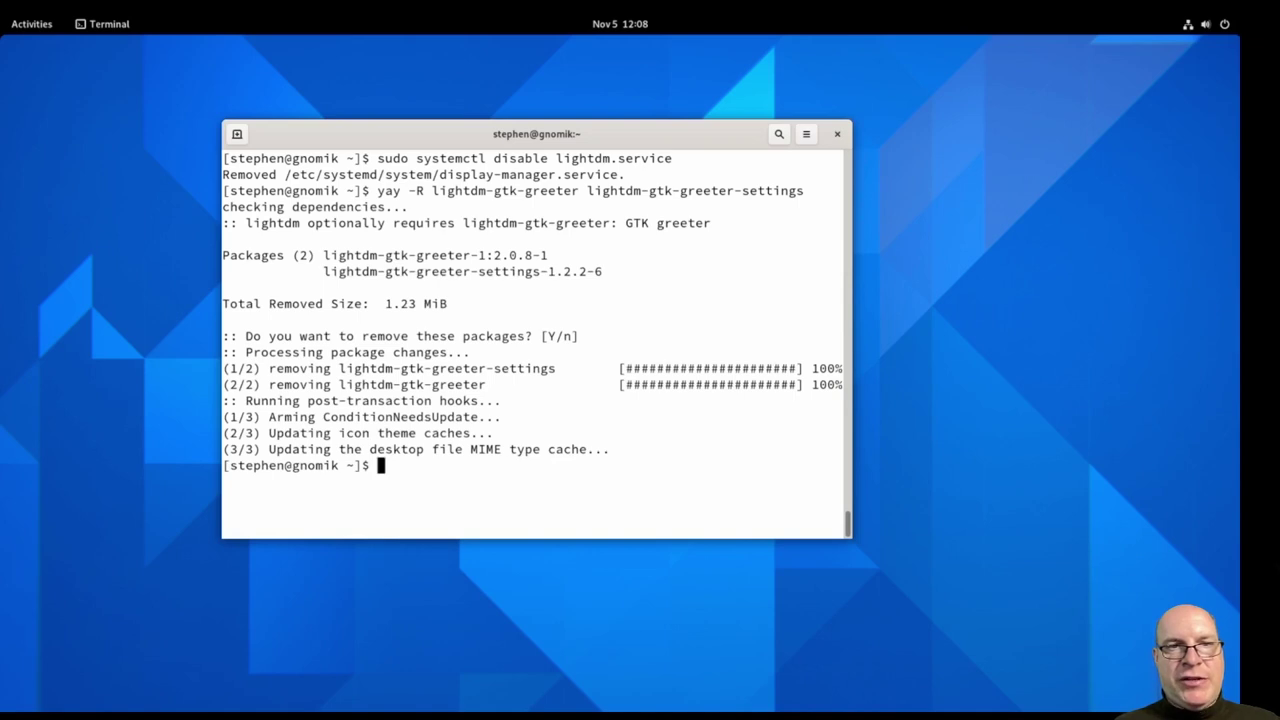
- Reinstall the gdm package with yay -S gdm, accepting the prompt
key("ctrl+l")
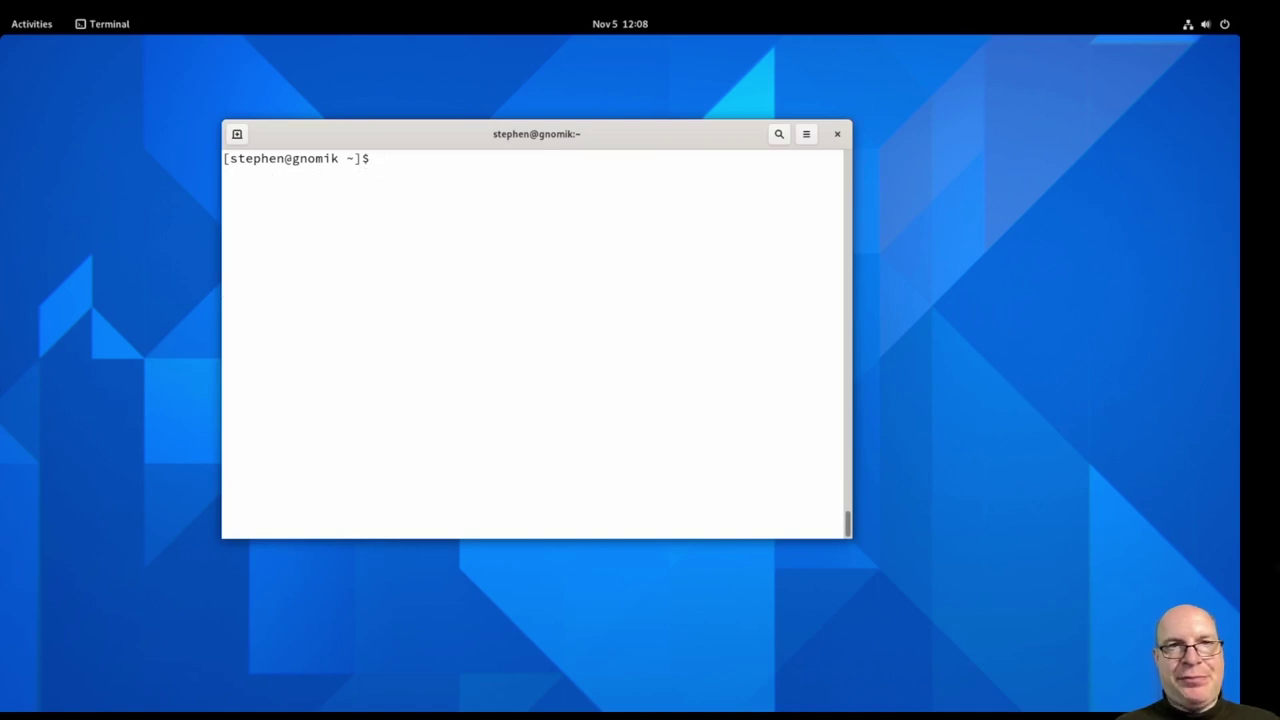
type("yay -S gdm")
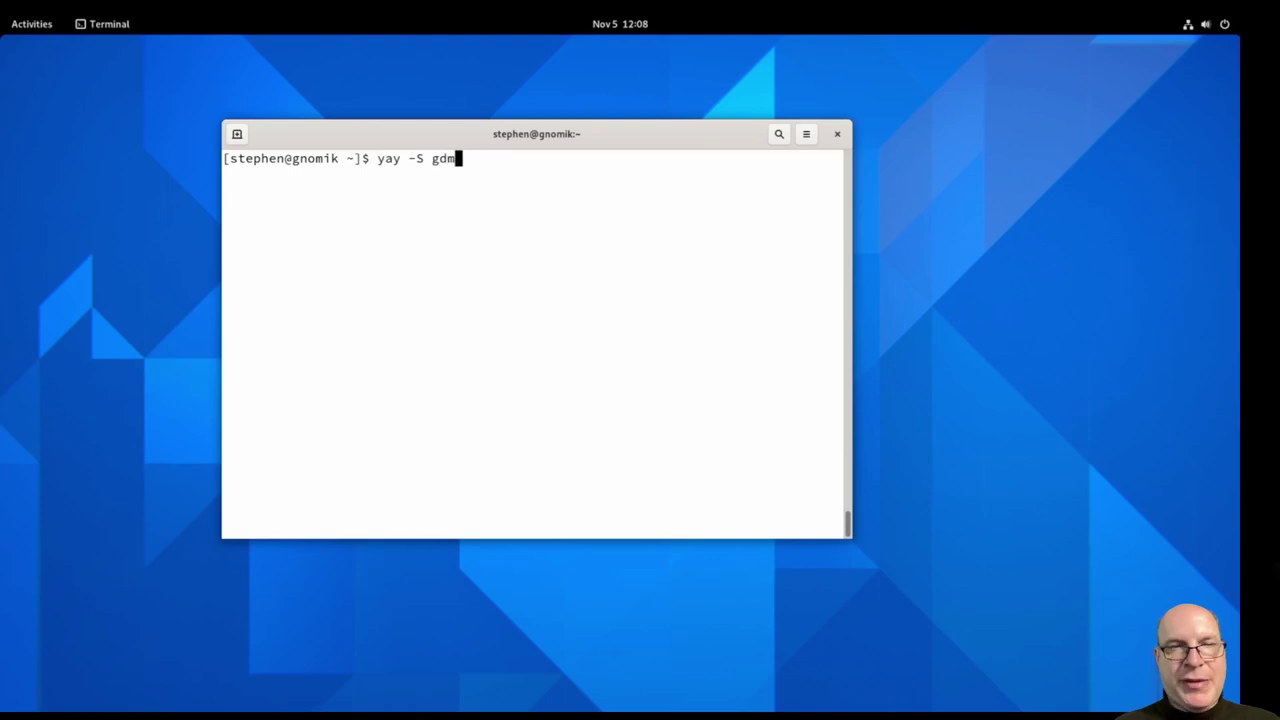
key("Return")
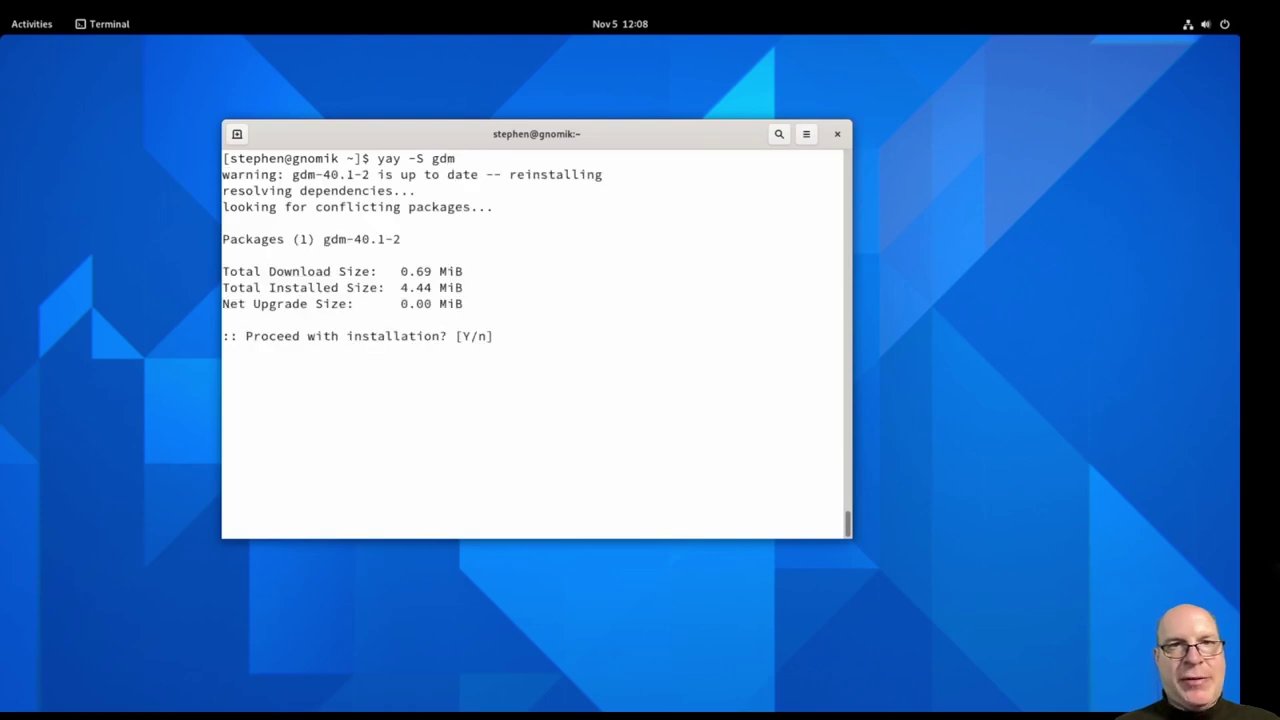
key("Return")
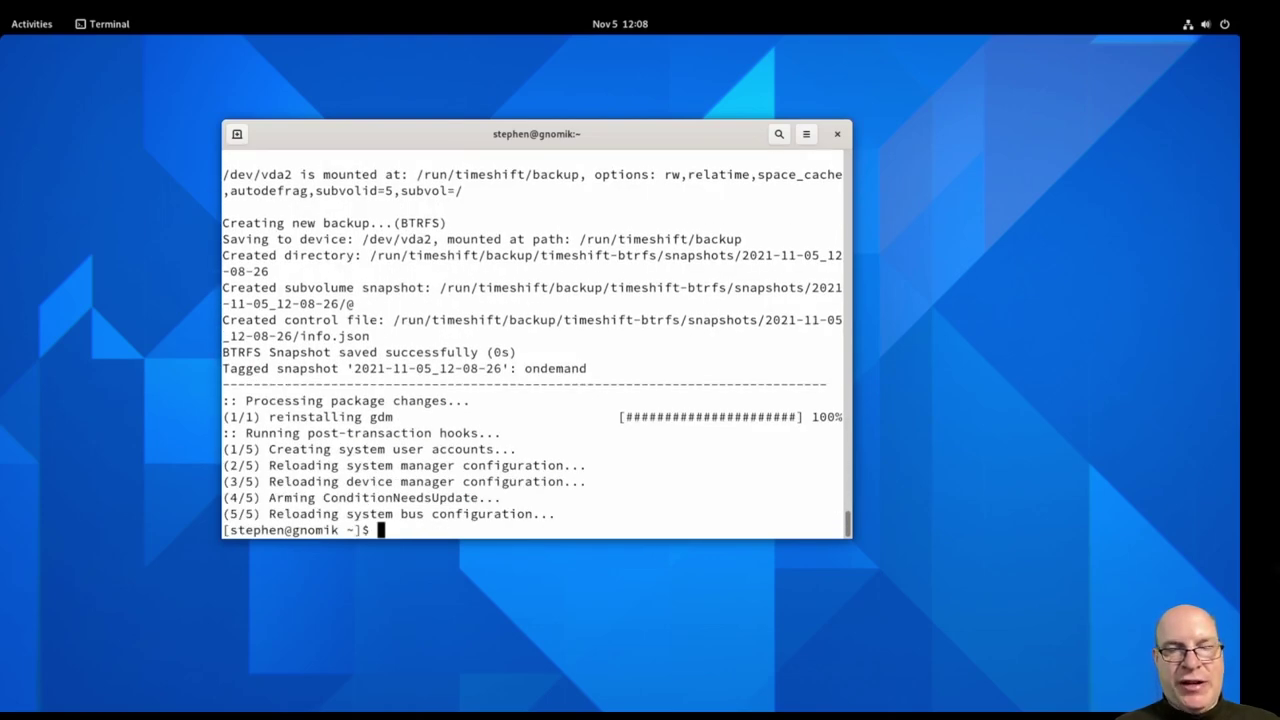
left_click_drag(222, 368, 598, 370)
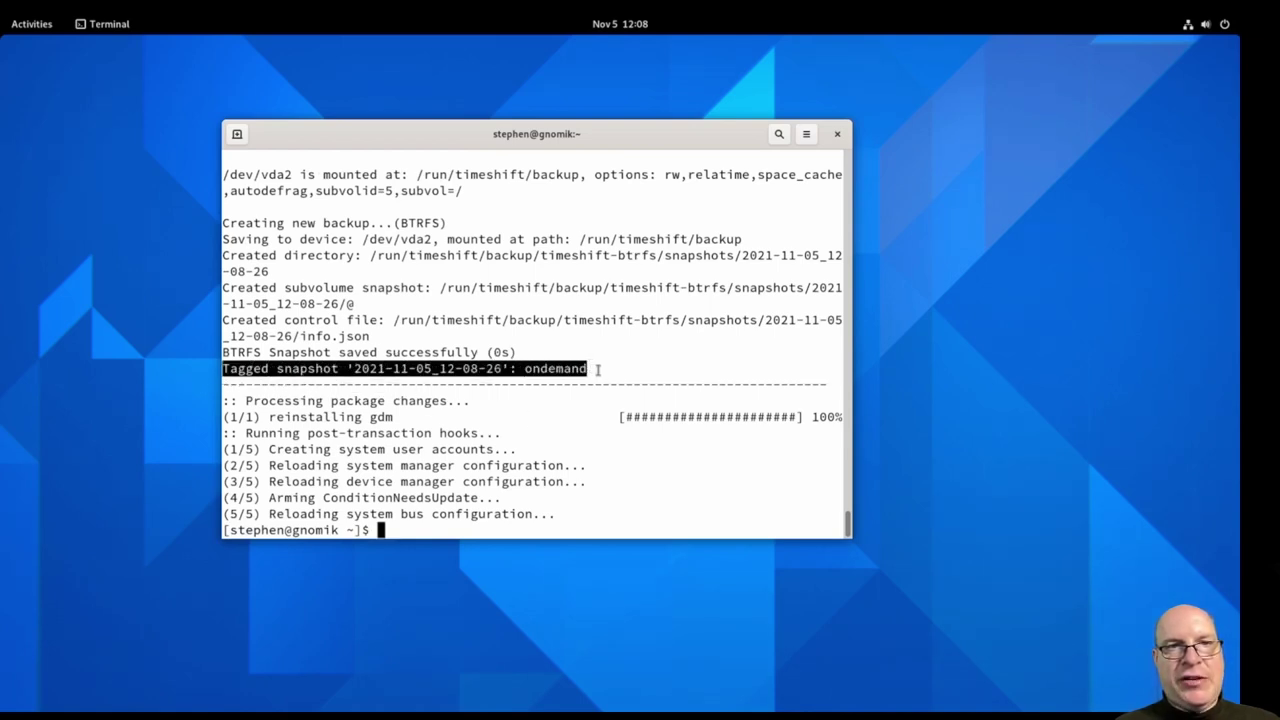
left_click(598, 370)
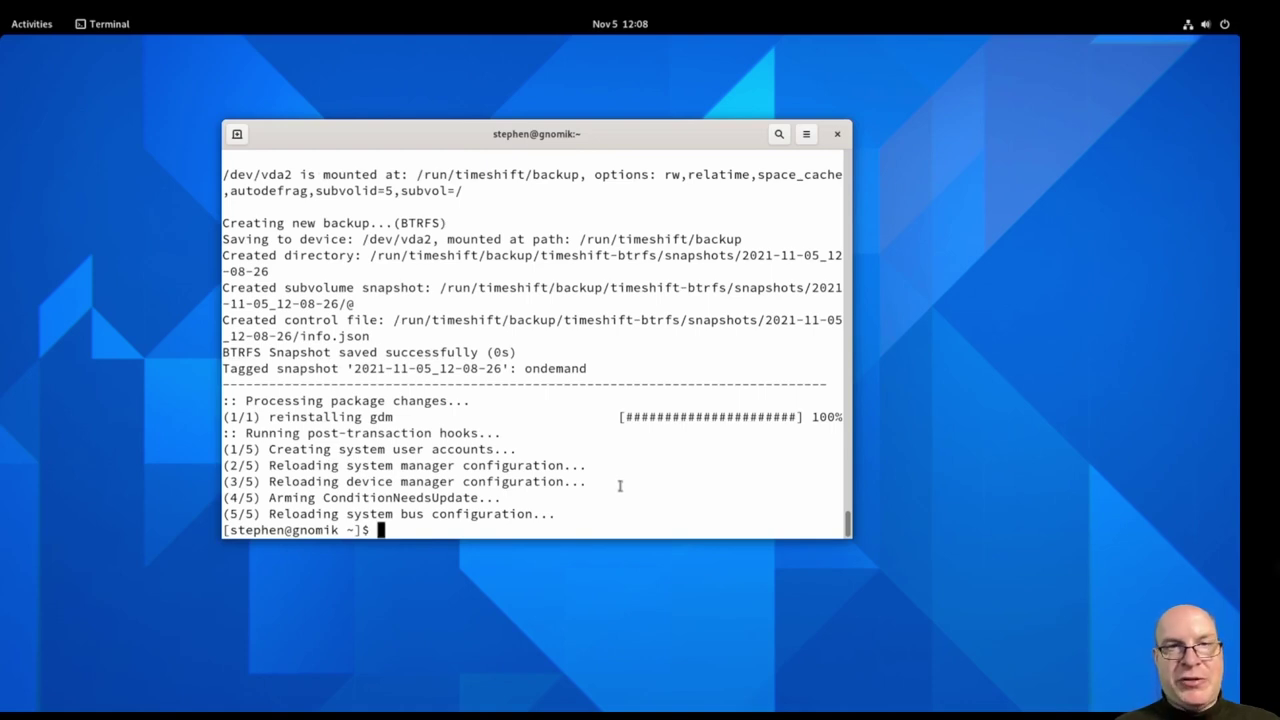
- Enable gdm.service with sudo systemctl and reboot the machine
key("ctrl+l")
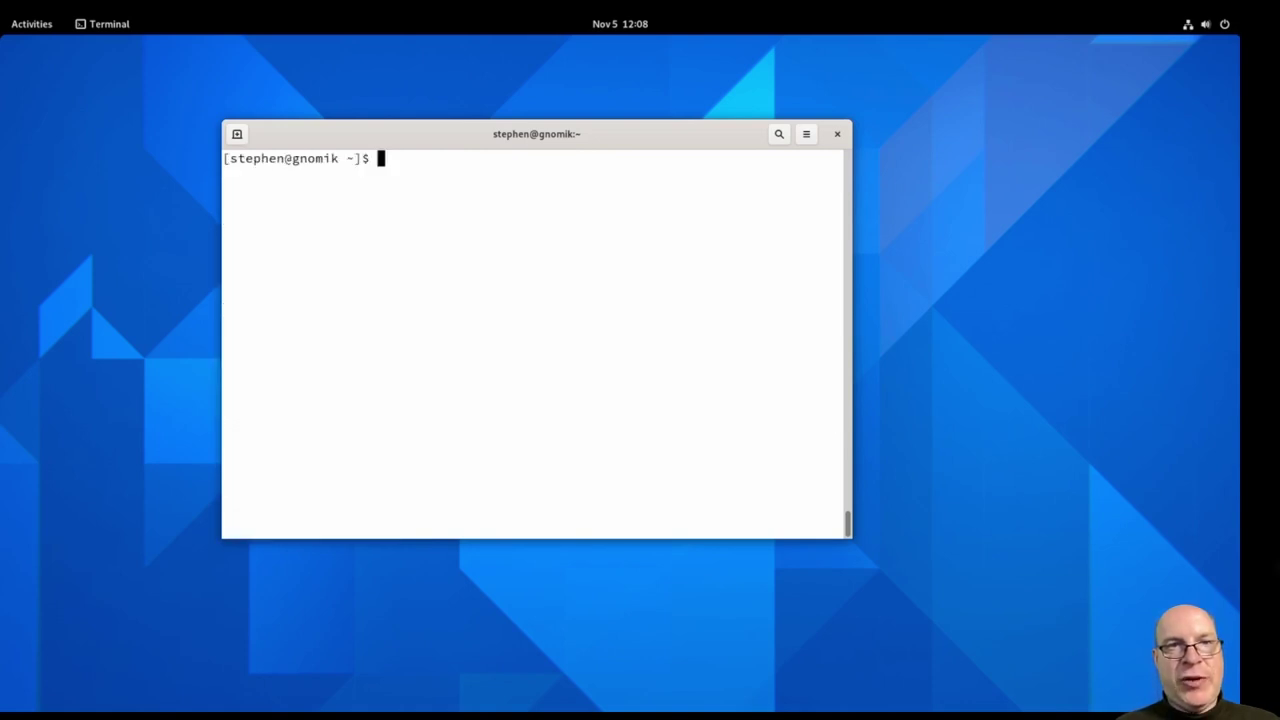
type("sudo")
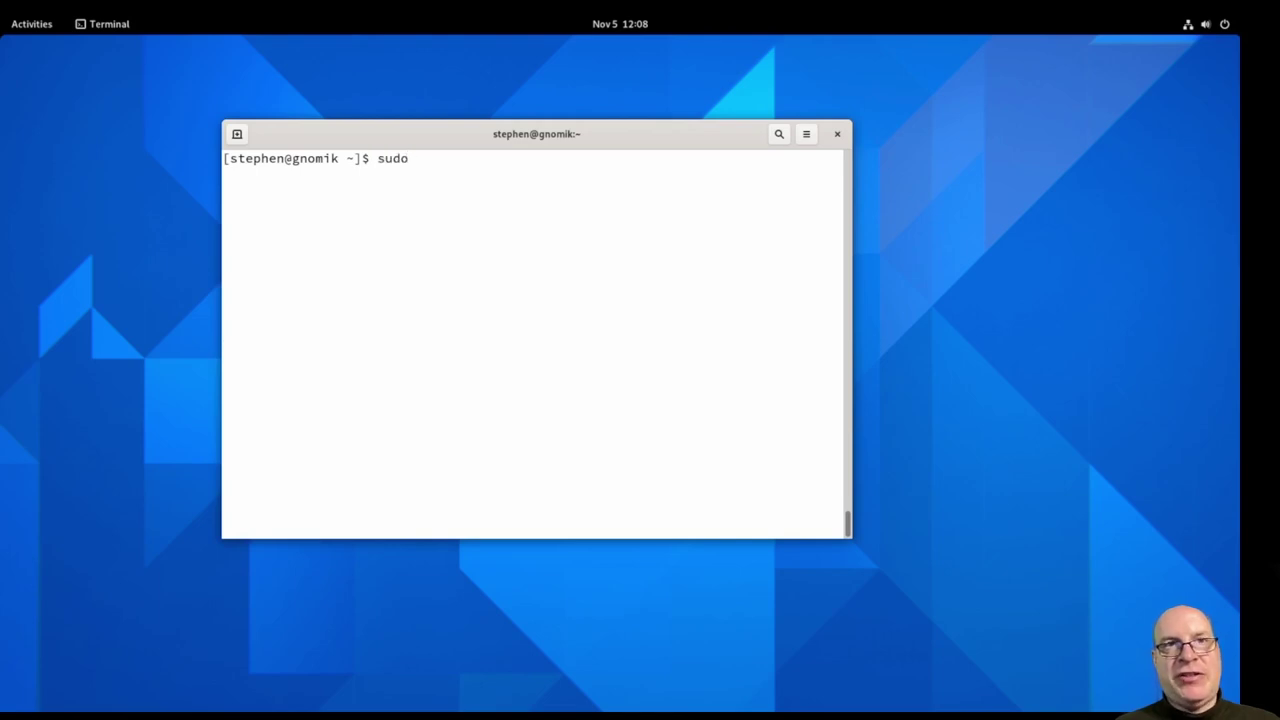
type(" systemctl ")
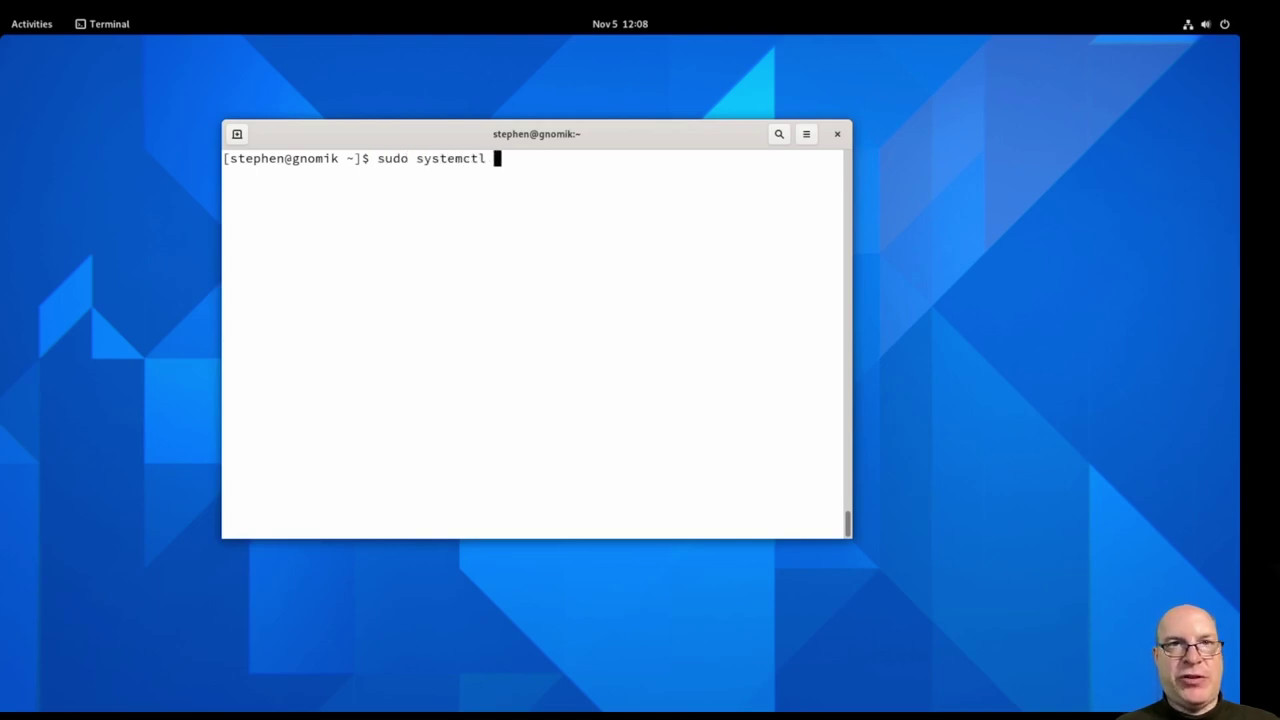
type("enable gdm")
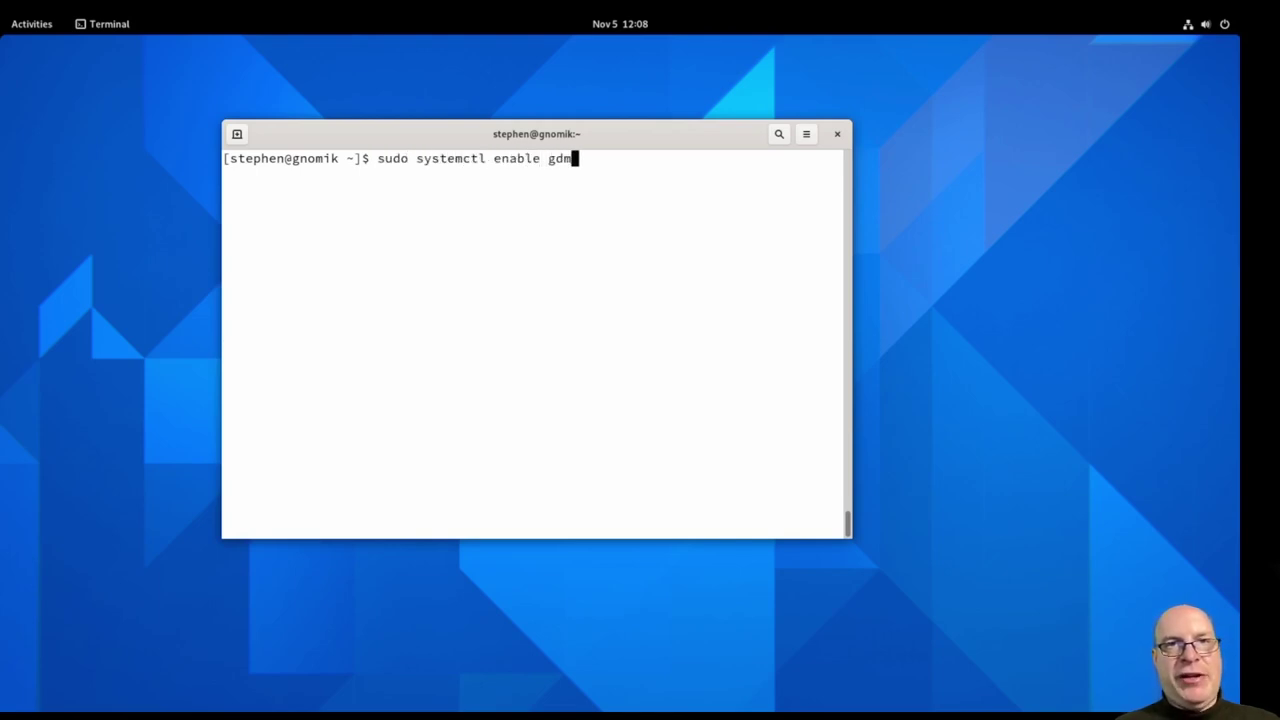
type(".service")
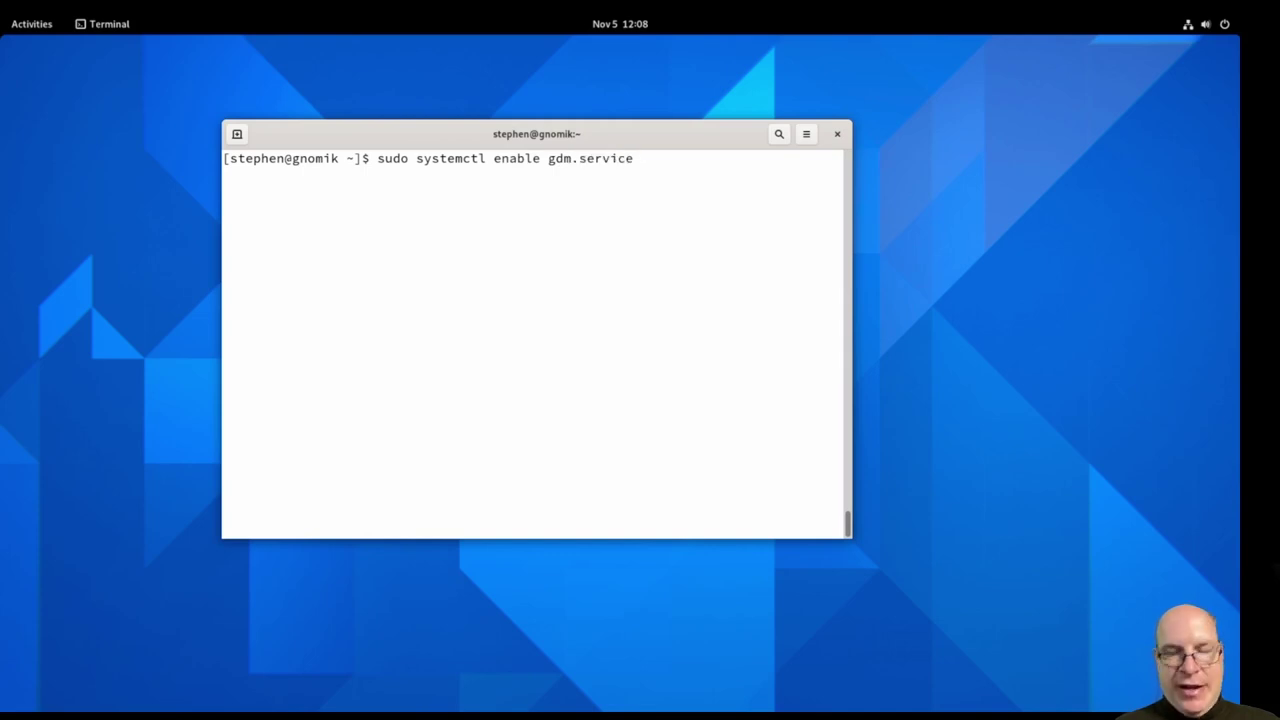
key("Return")
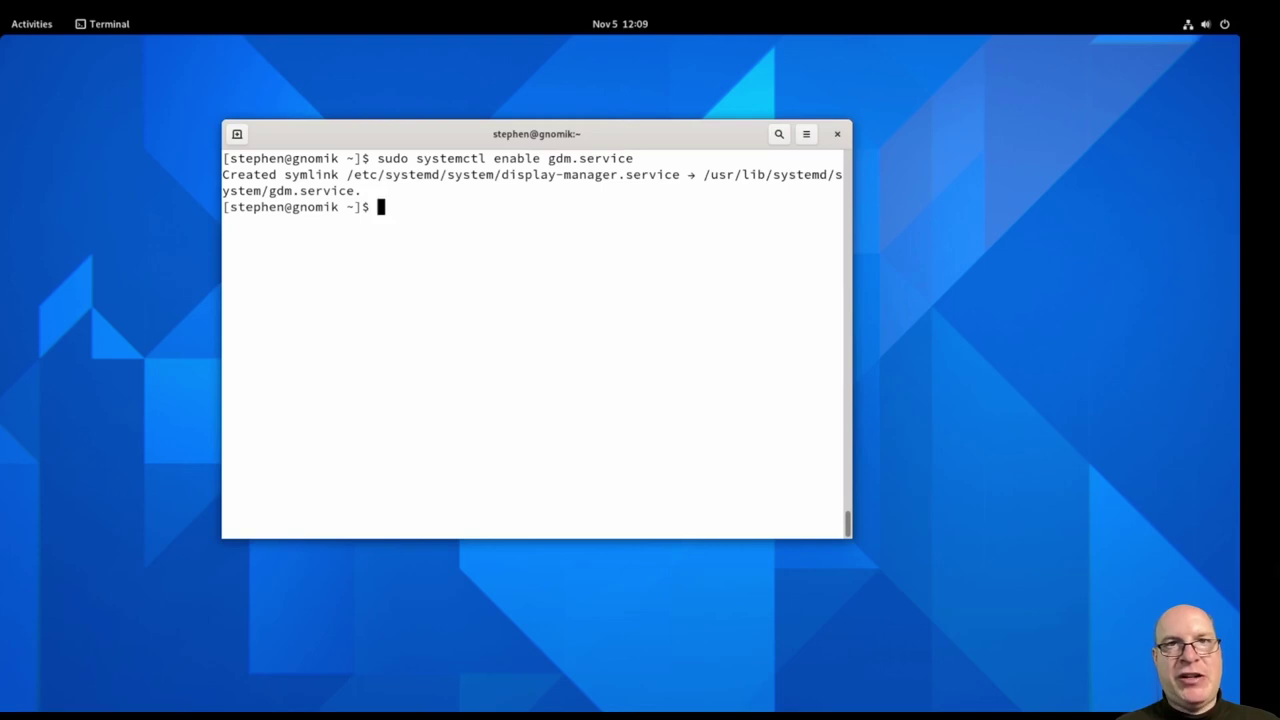
type("reboot")
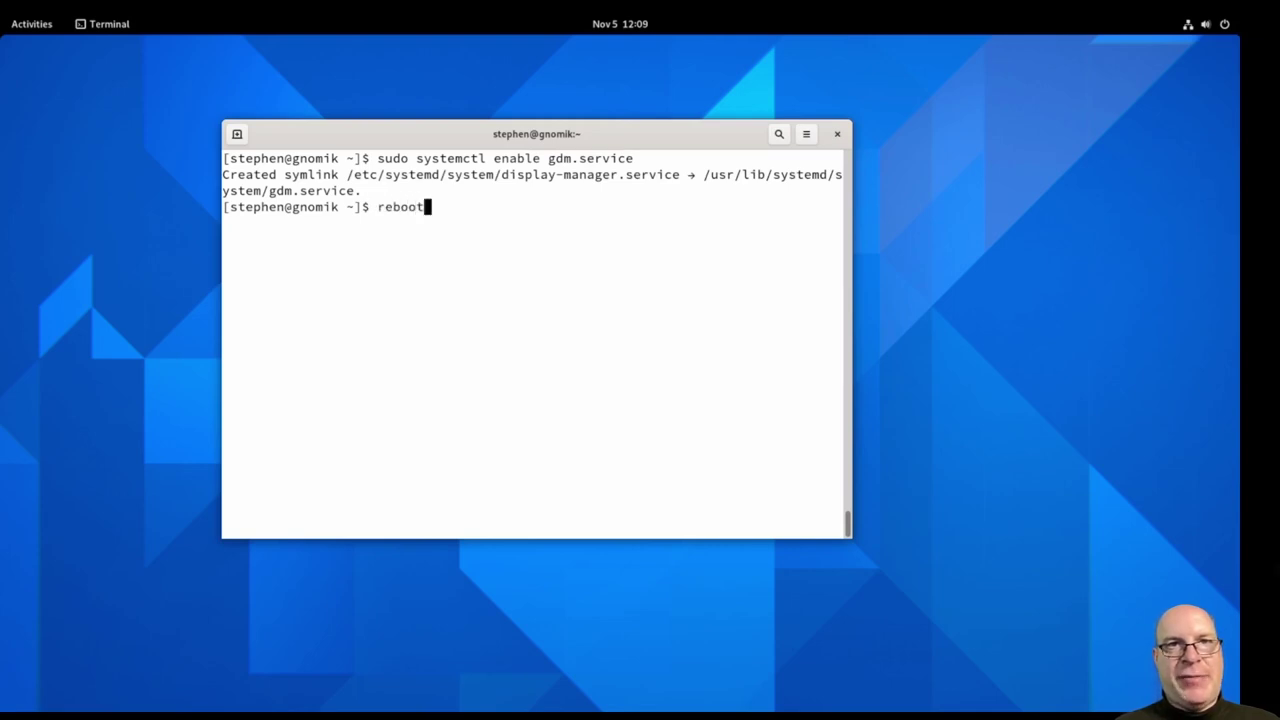
key("Return")
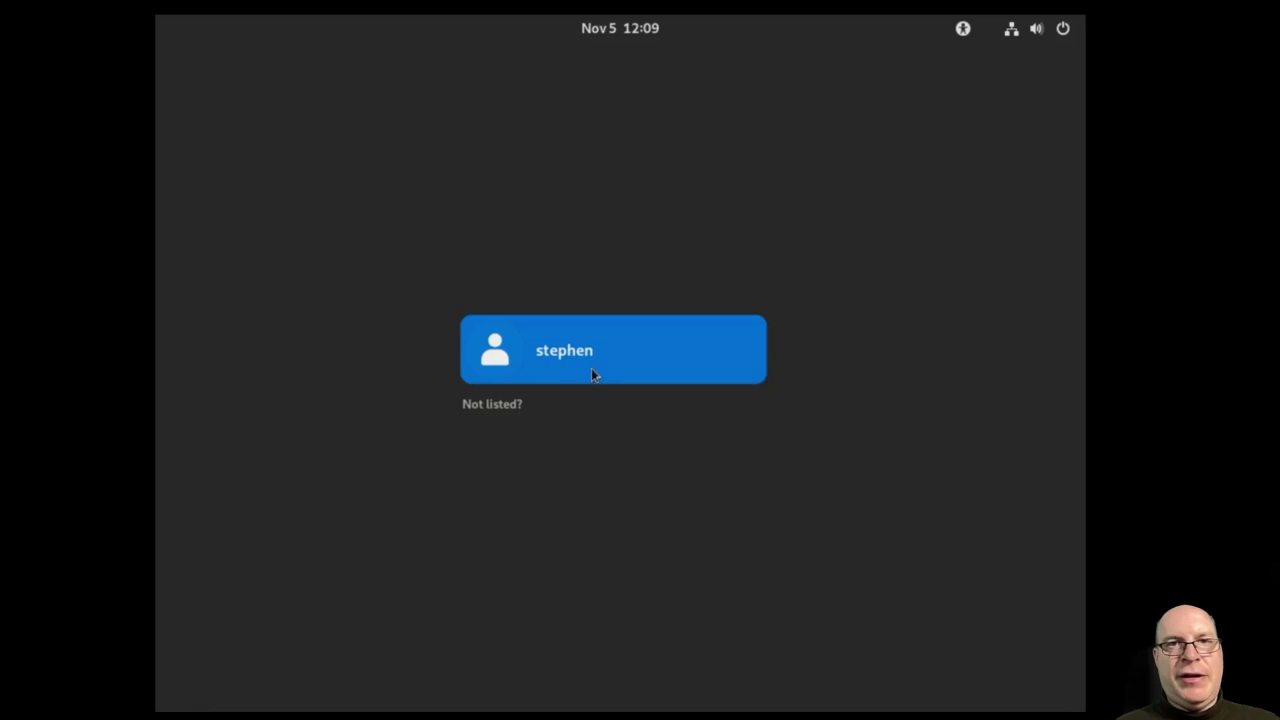
- Sign in with the user account's password, keeping the default GNOME session
left_click(592, 368)
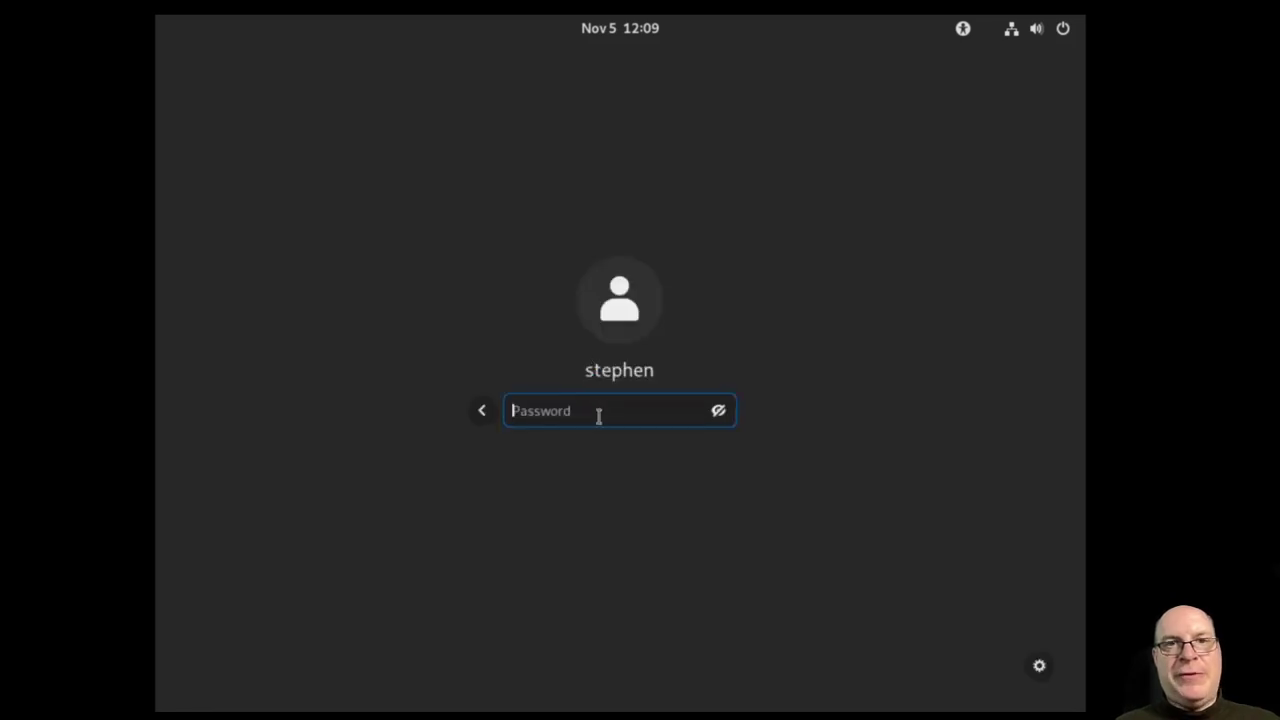
type("*********")
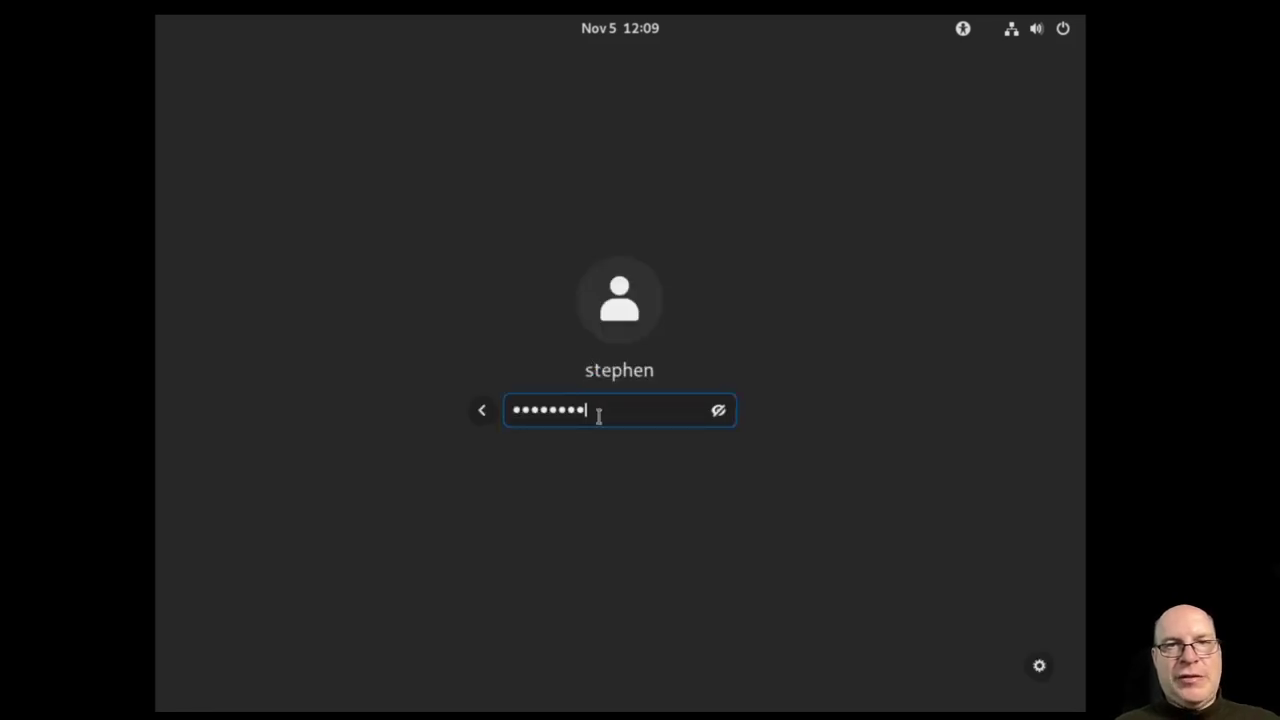
left_click(1039, 666)
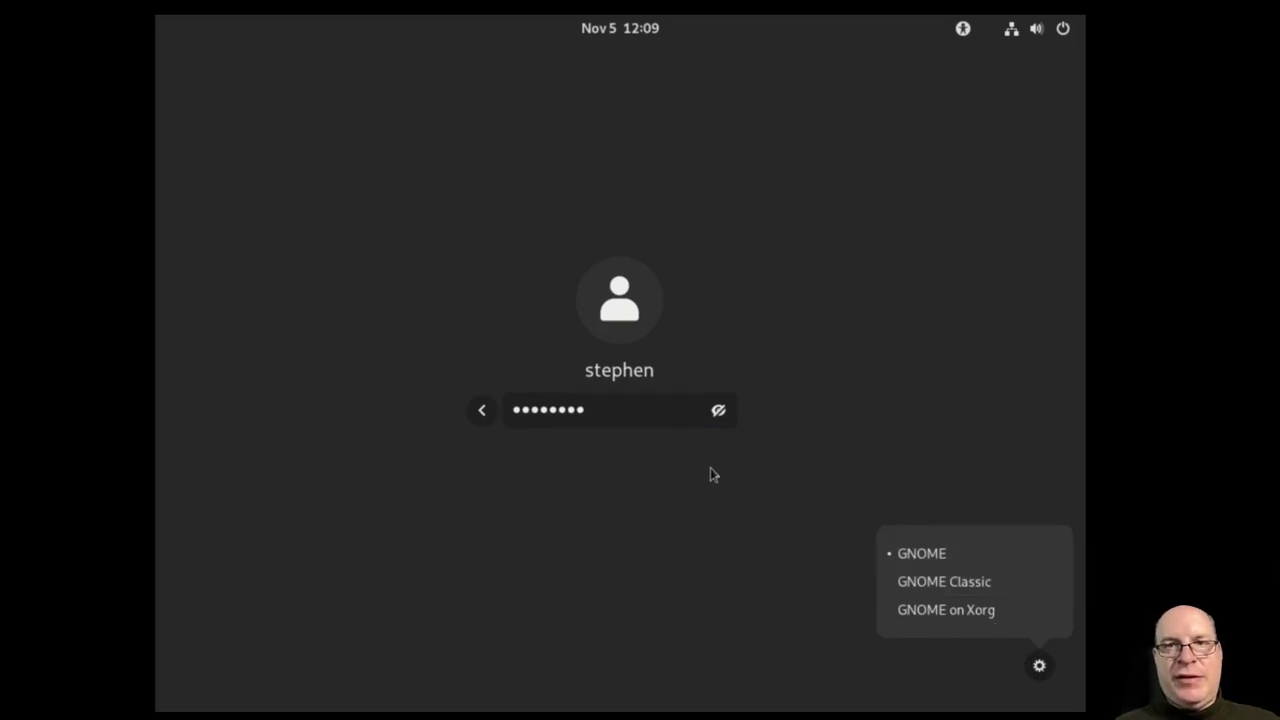
left_click(657, 421)
key("Return")
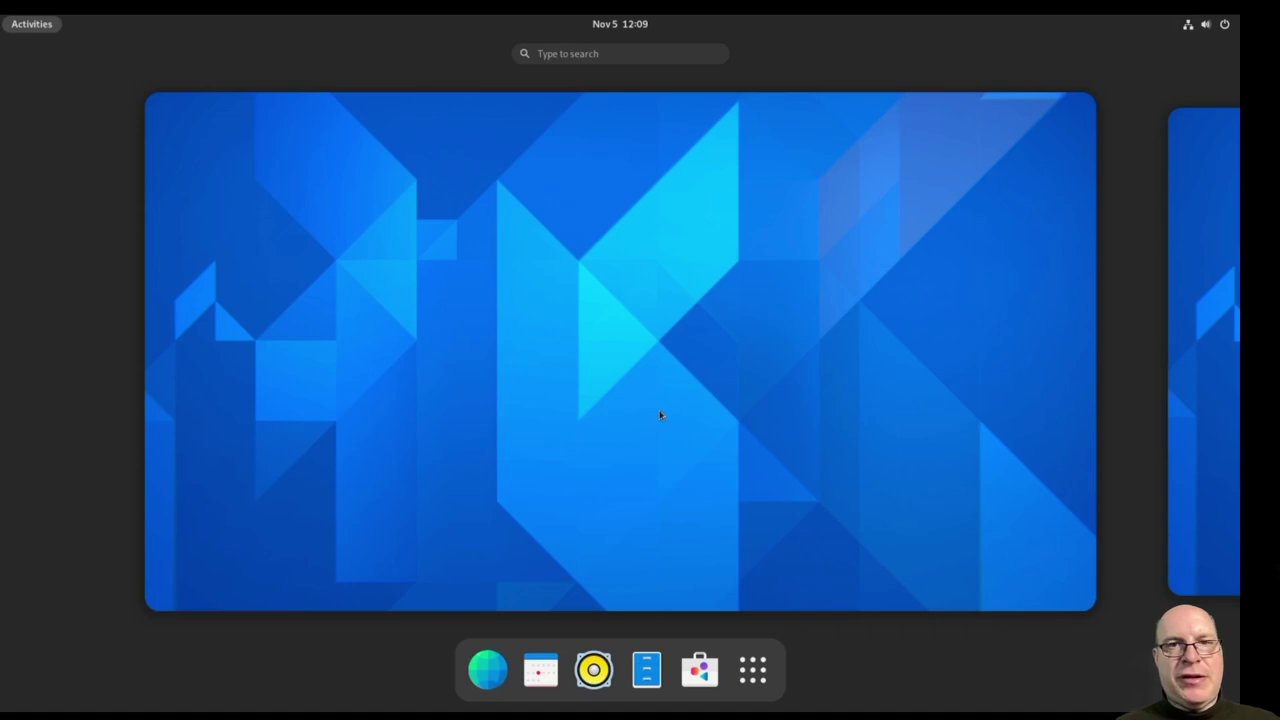
- Open Settings, confirm the About page lists Wayland as windowing system, then close it
left_click(660, 415)
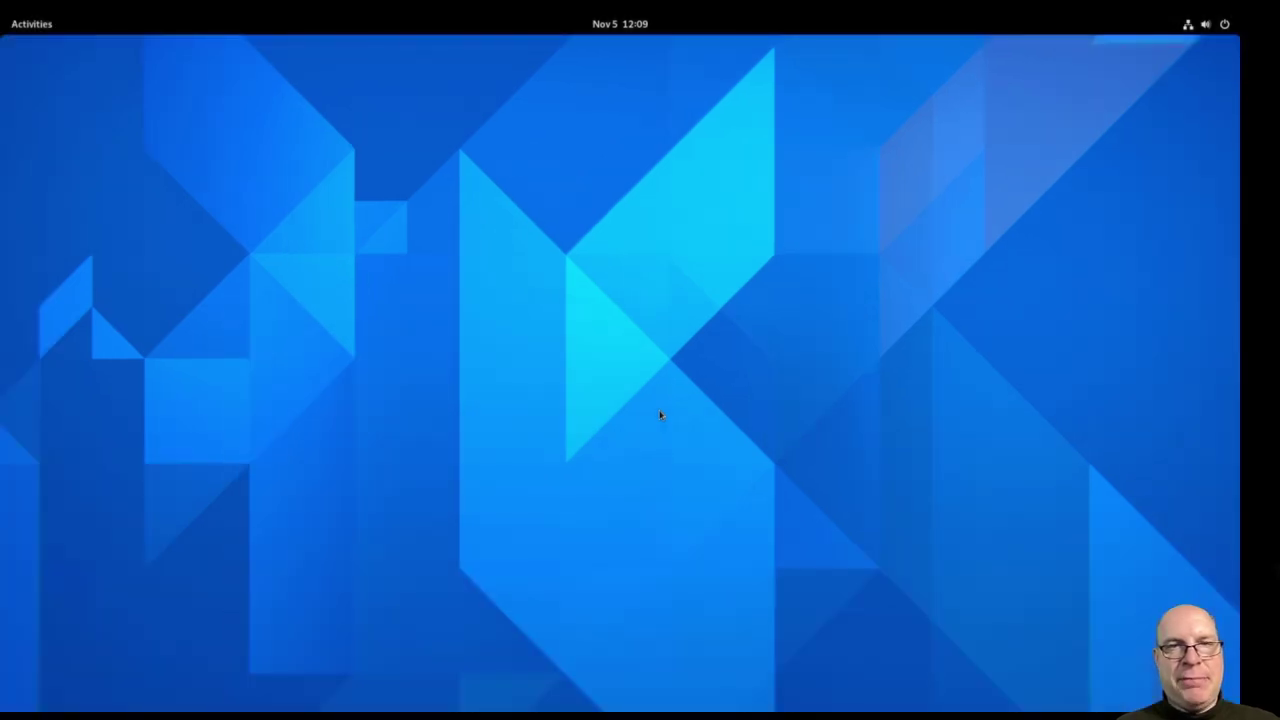
key("super")
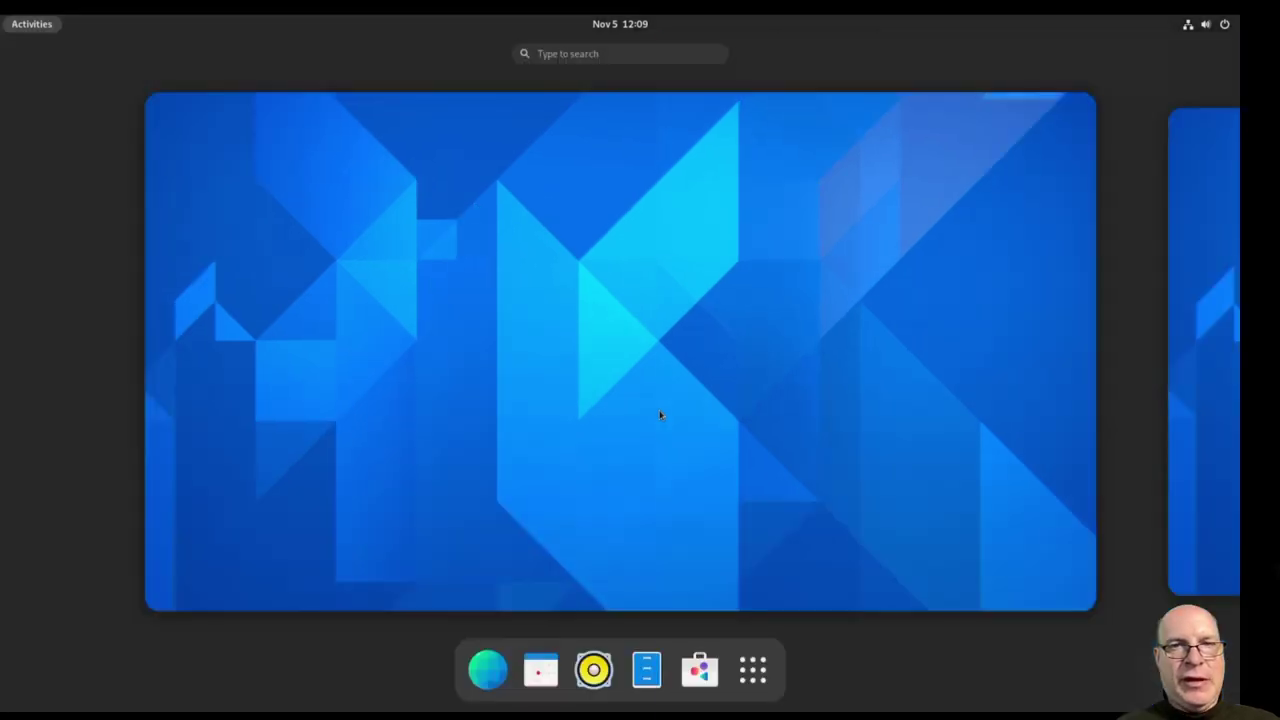
type("settings")
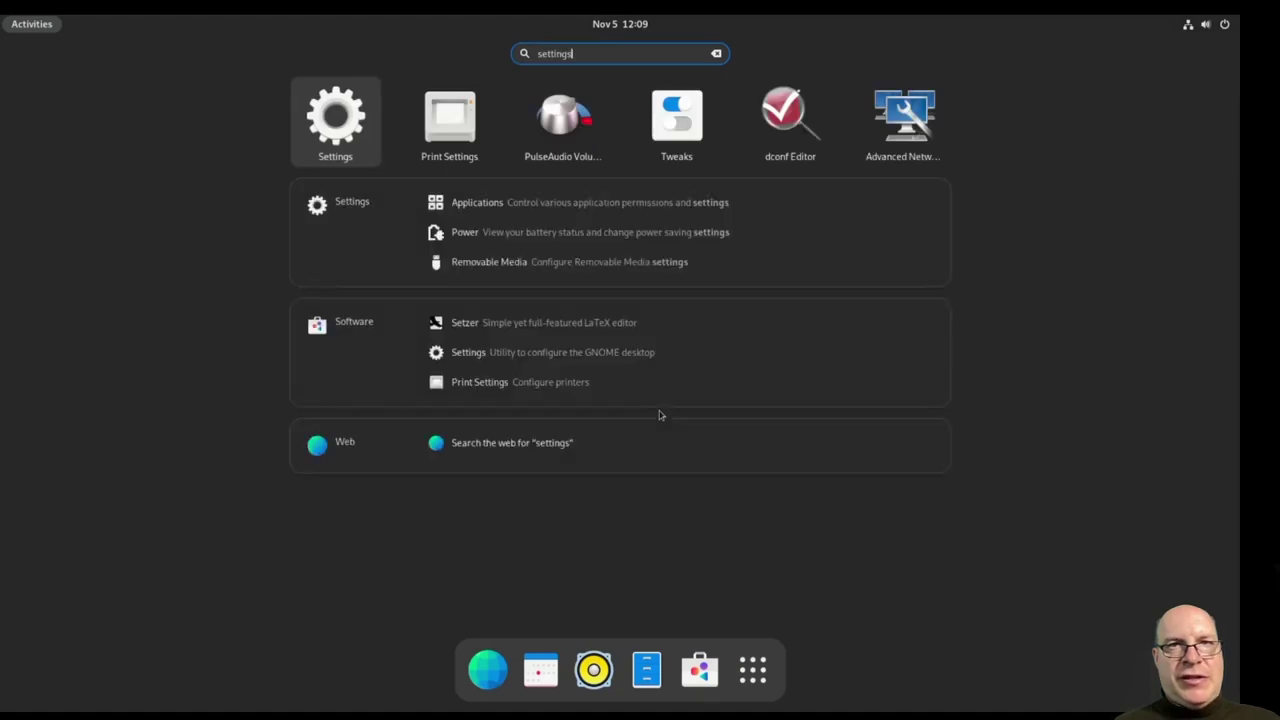
key("Return")
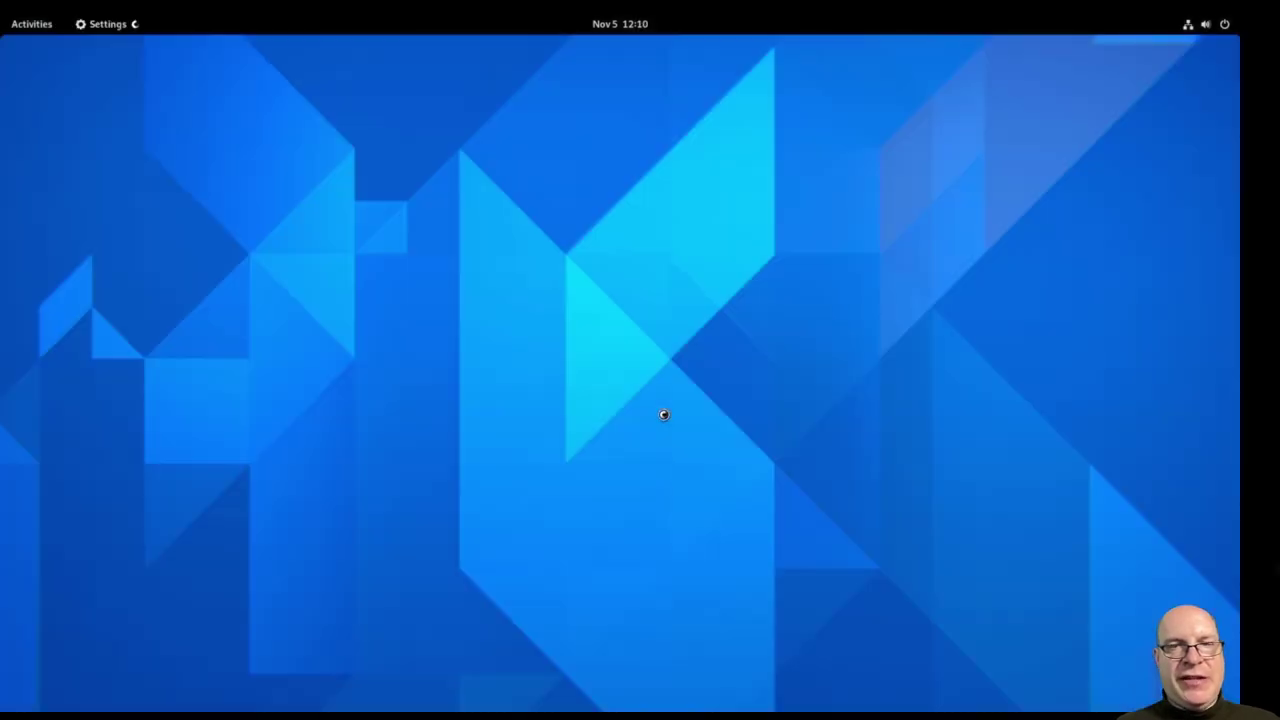
scroll(697, 423, "down", 5)
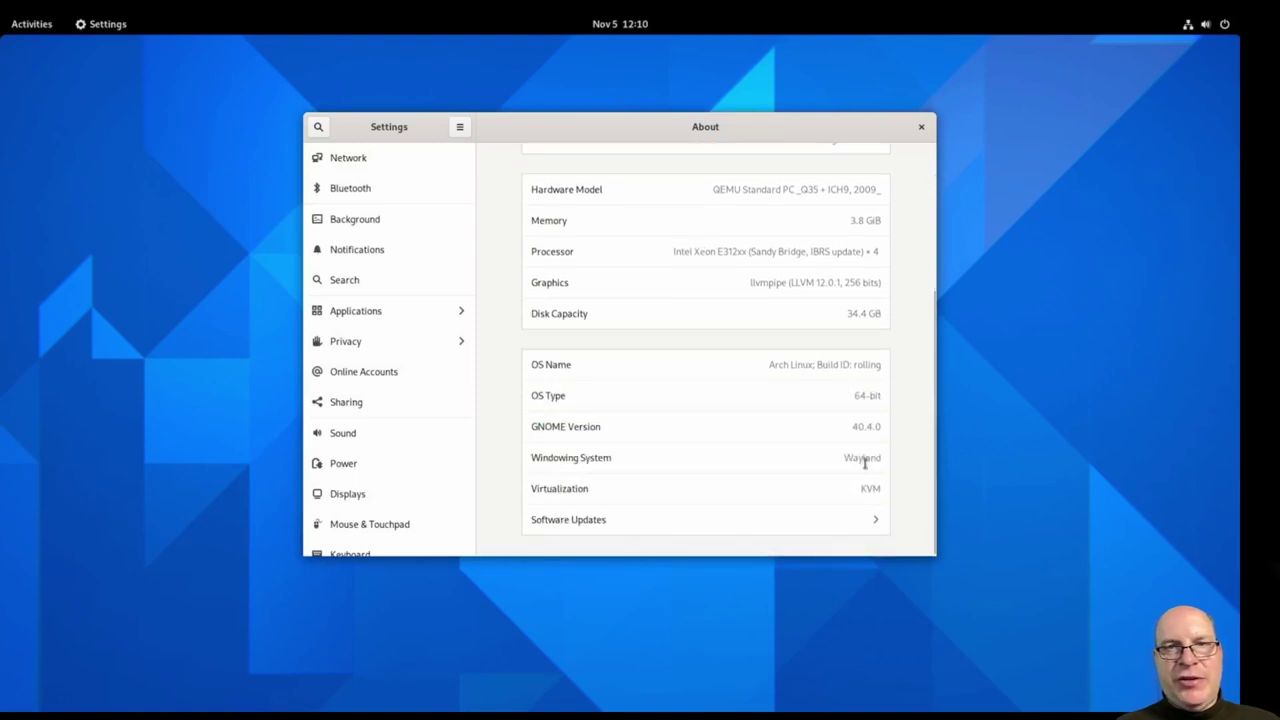
double_click(866, 460)
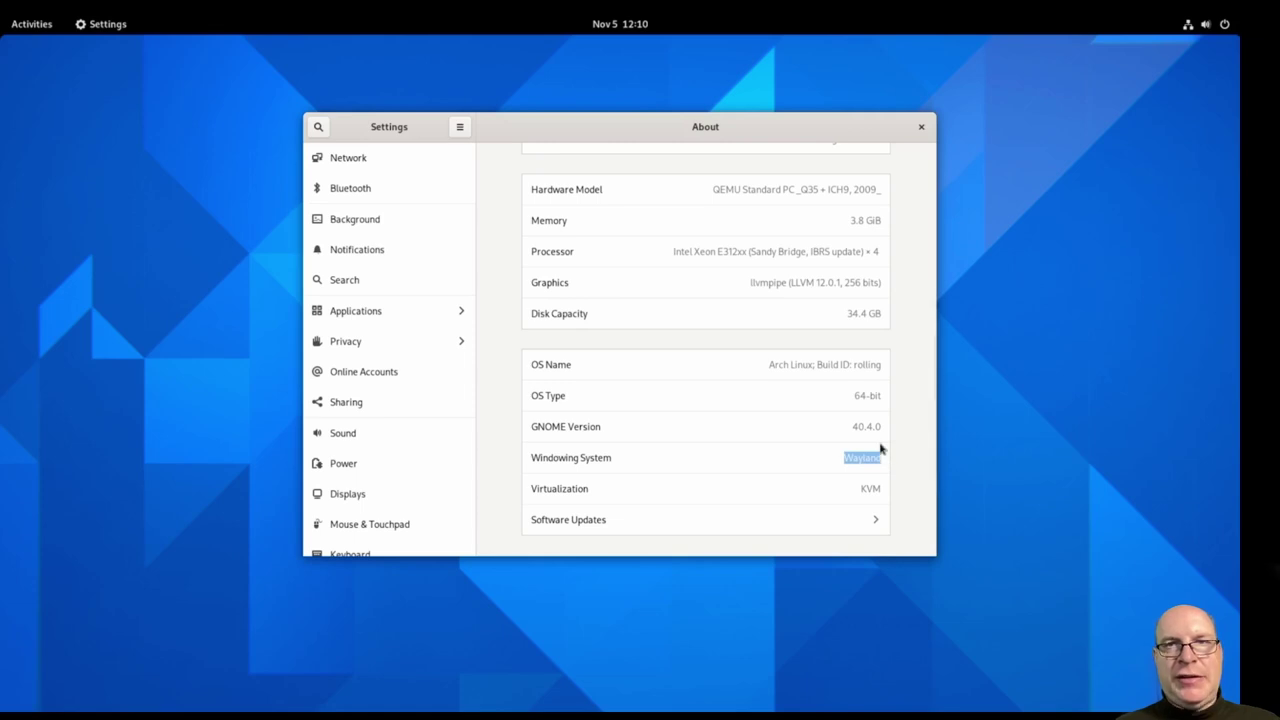
left_click(884, 460)
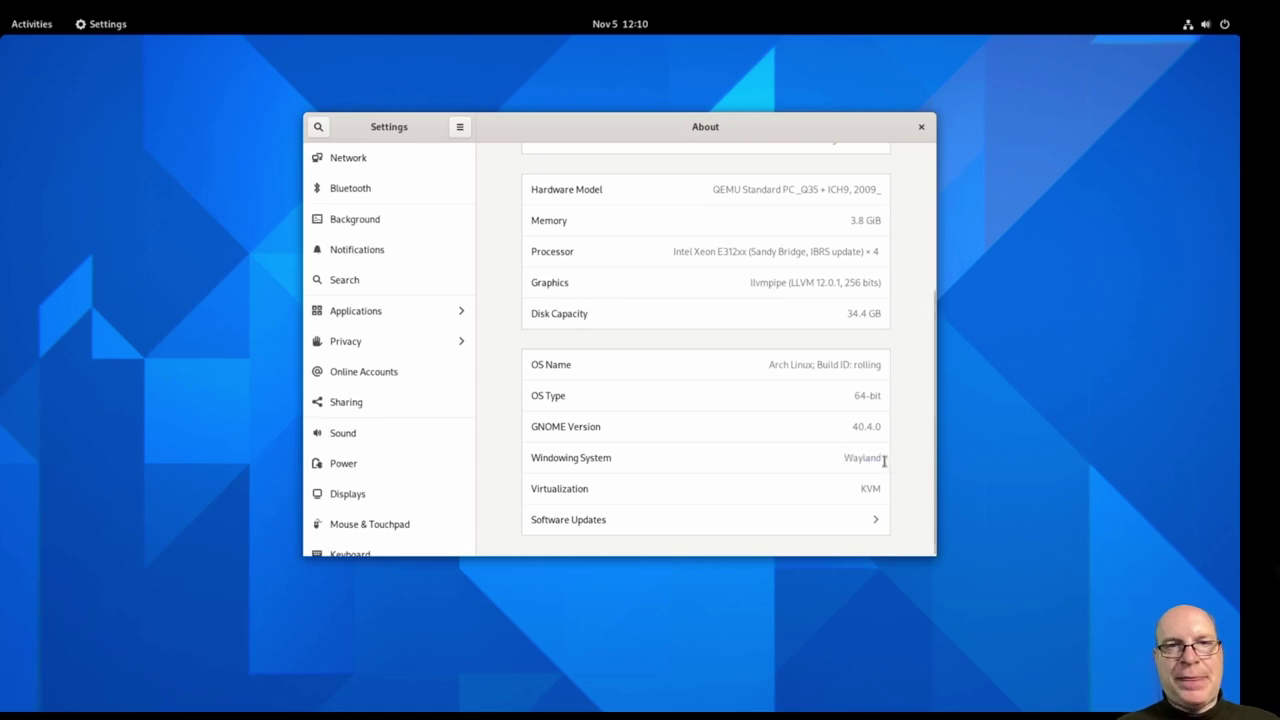
left_click(921, 128)
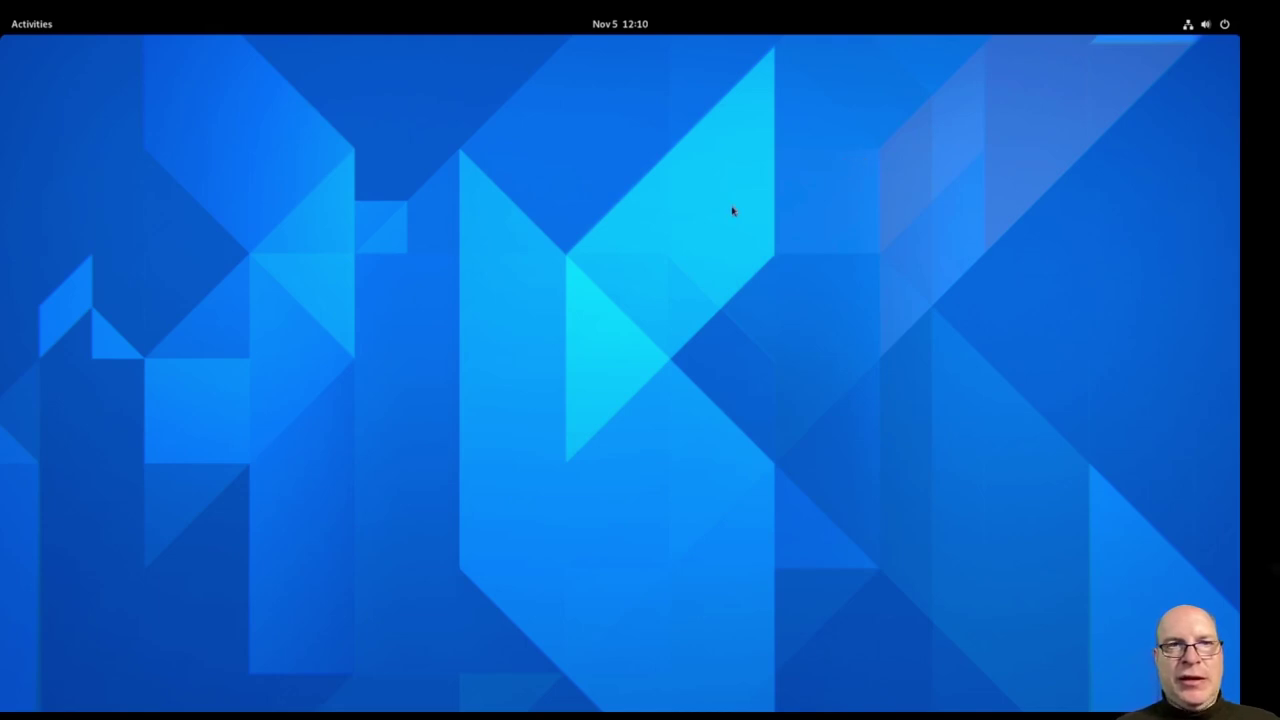
- Log out through the system menu and select the user at the login screen
left_click(1222, 26)
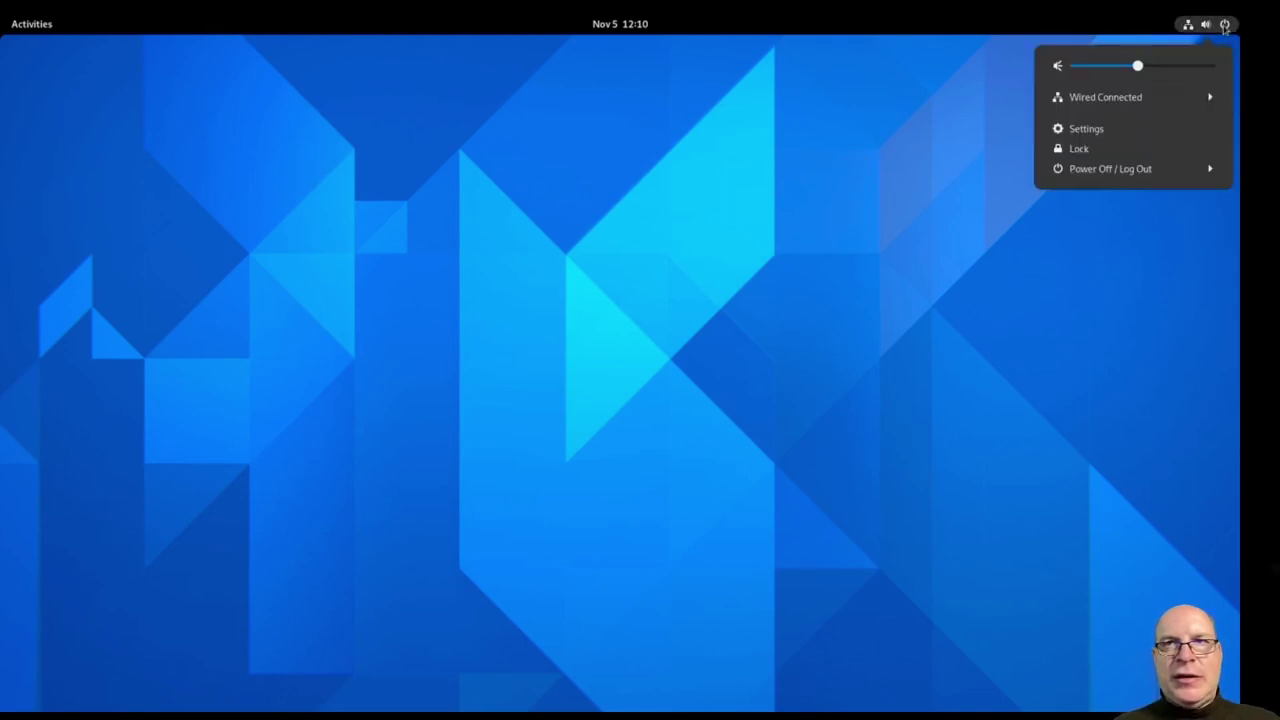
left_click(1116, 172)
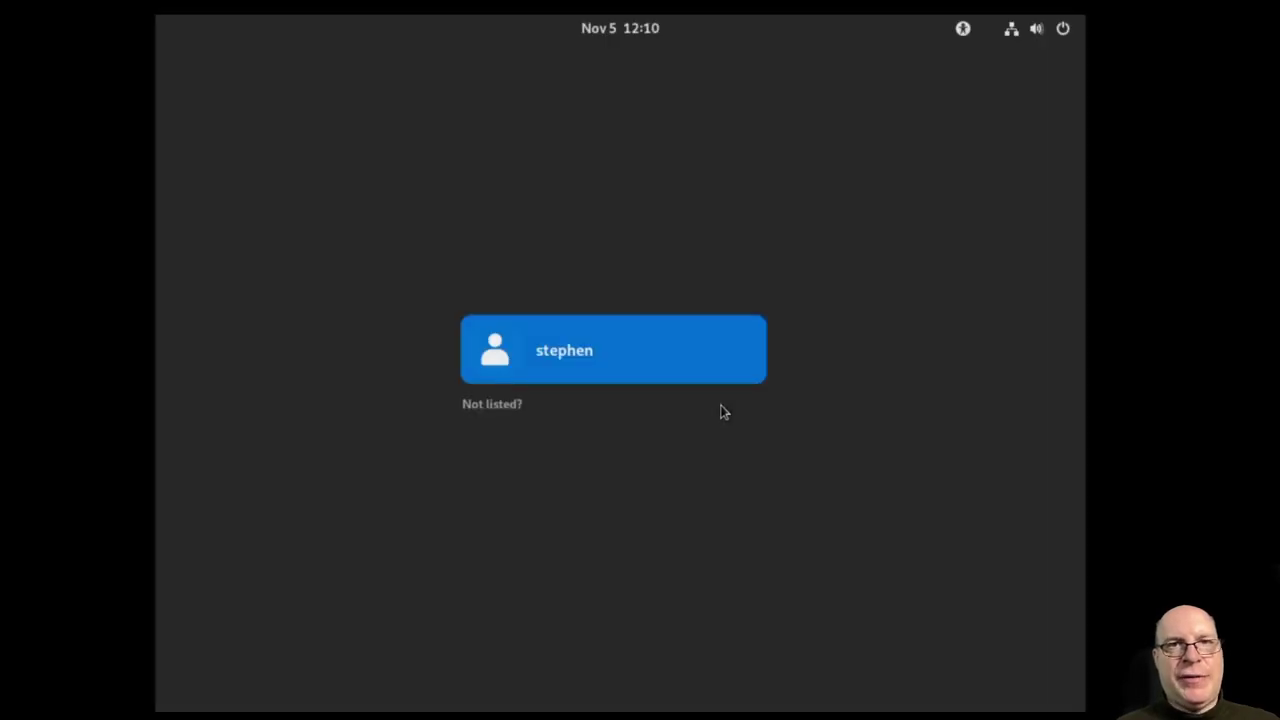
left_click(688, 377)
- Enter the account password and choose the GNOME on Xorg session
type("********")
left_click(1039, 665)
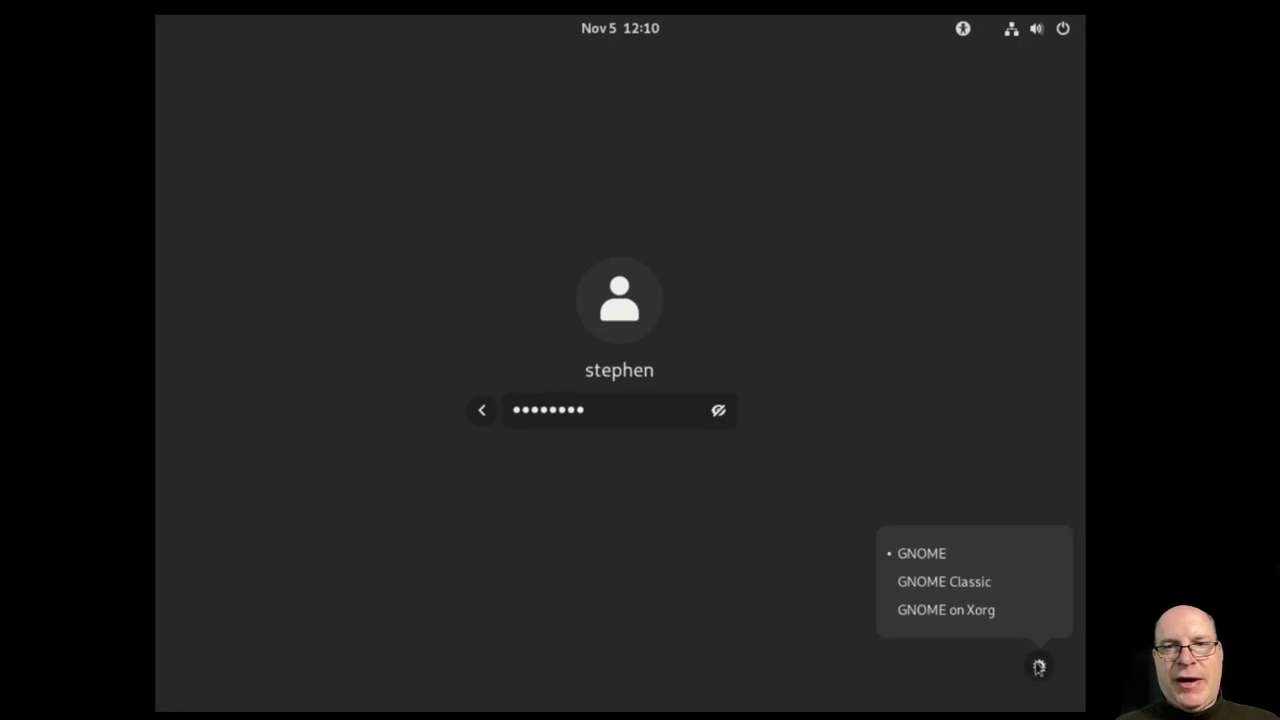
left_click(958, 618)
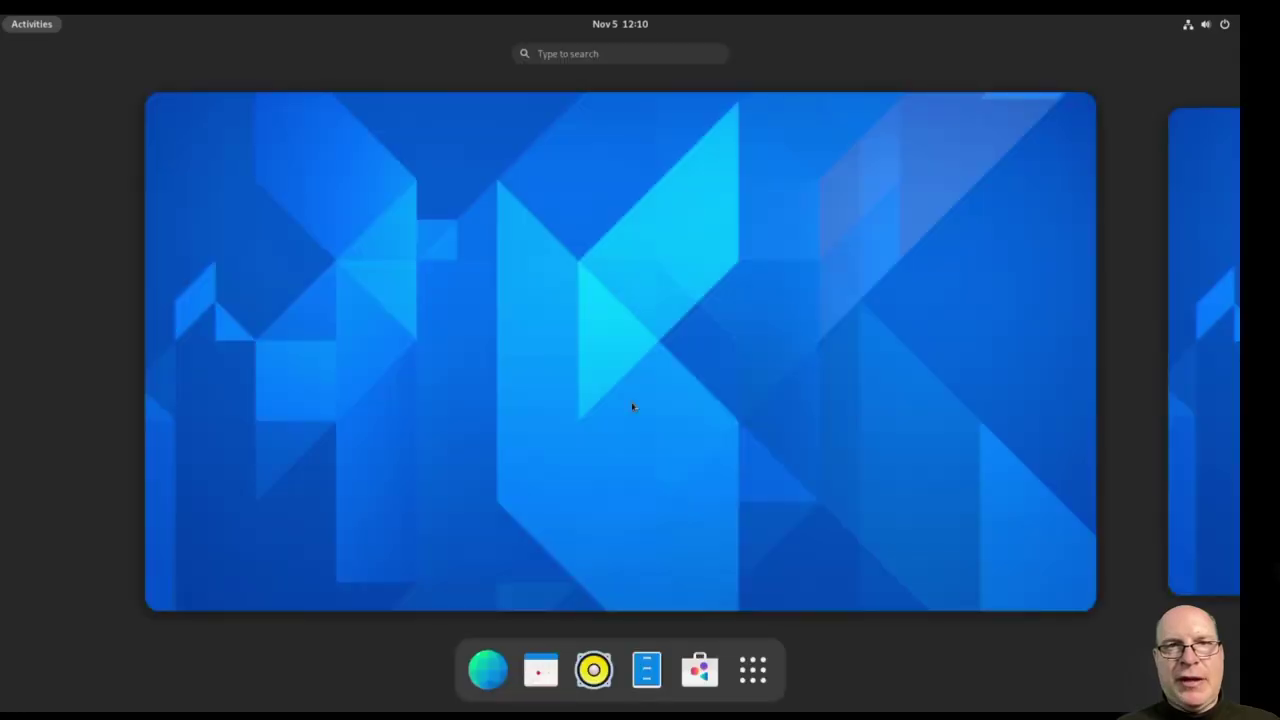
type("sett")
key("Return")
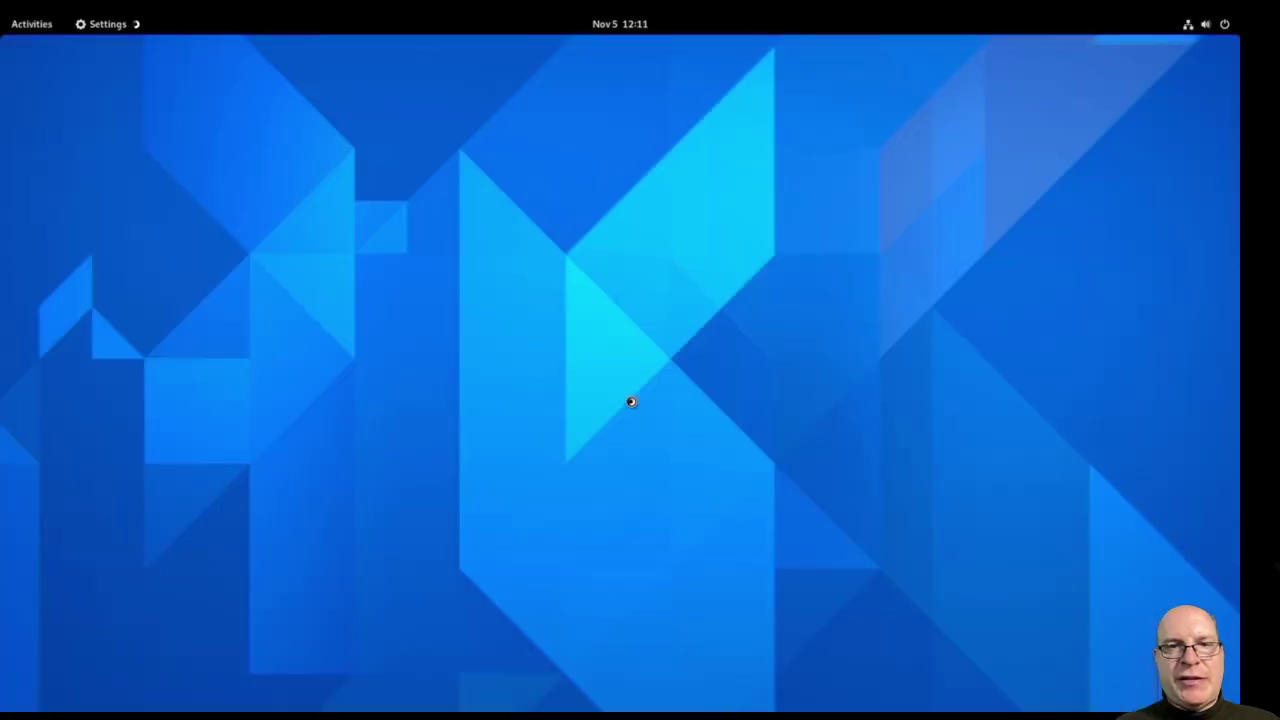
scroll(663, 434, "down", 4)
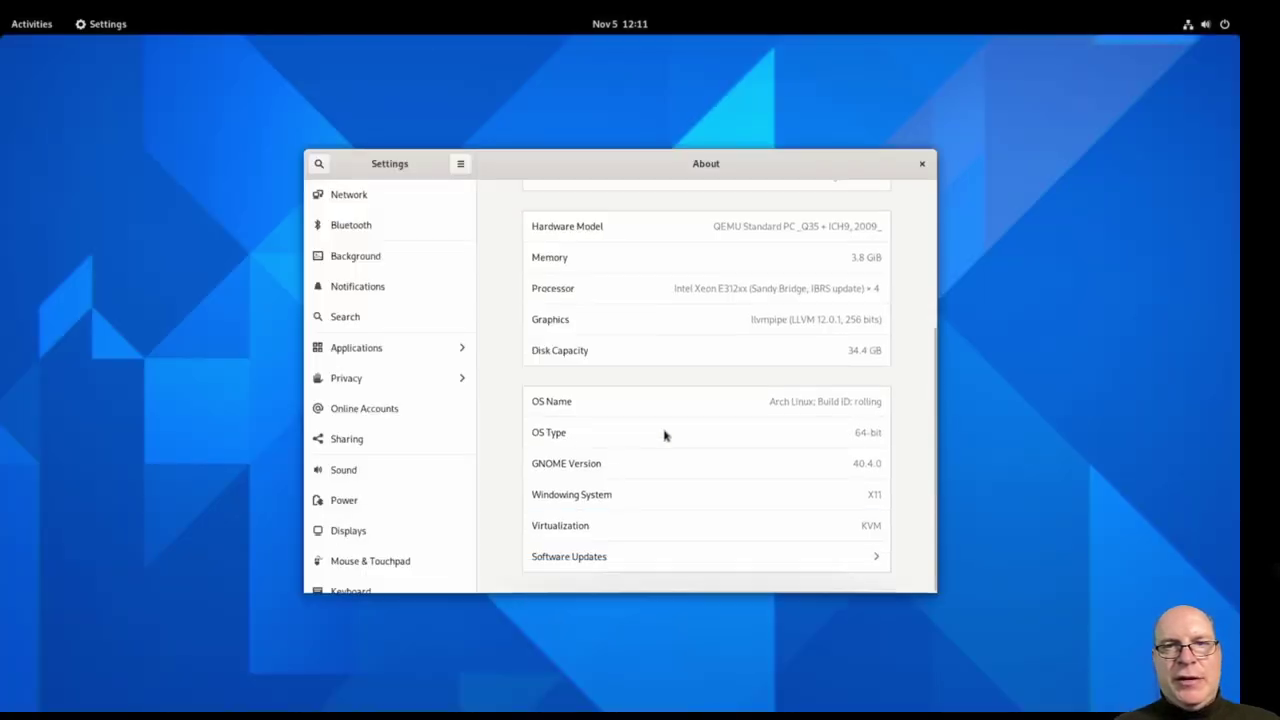
double_click(870, 496)
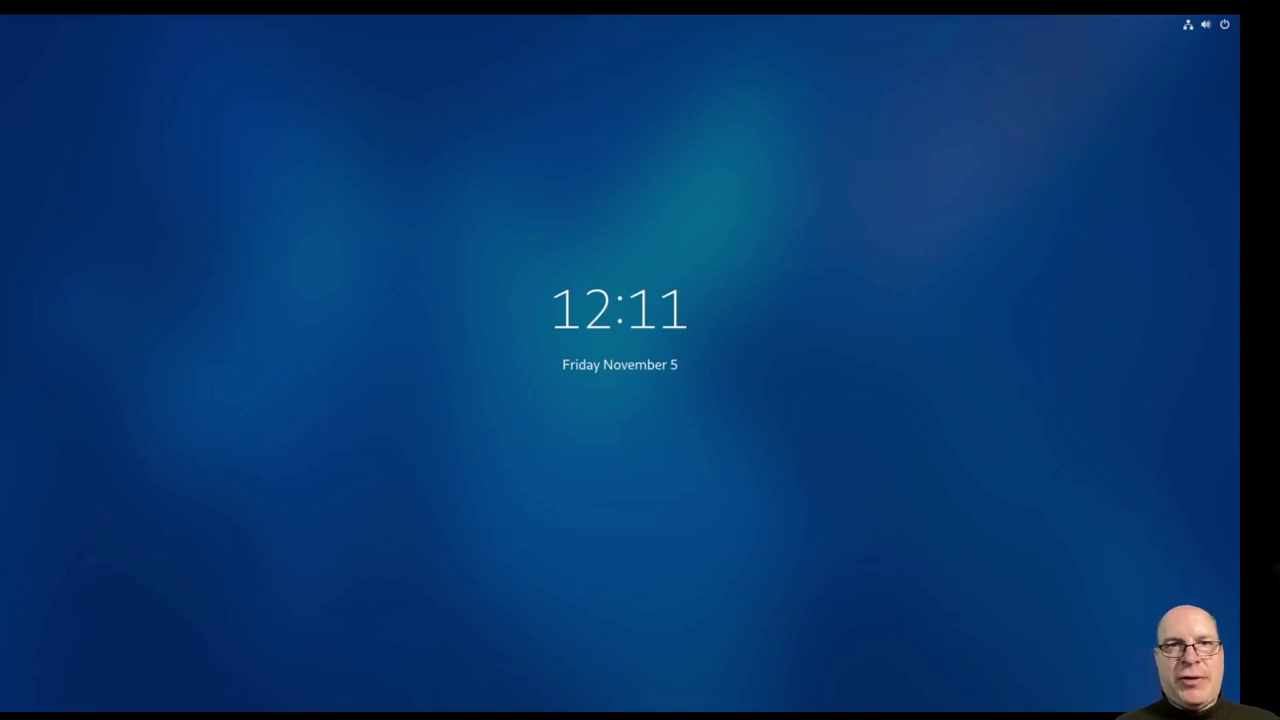
key("Return")
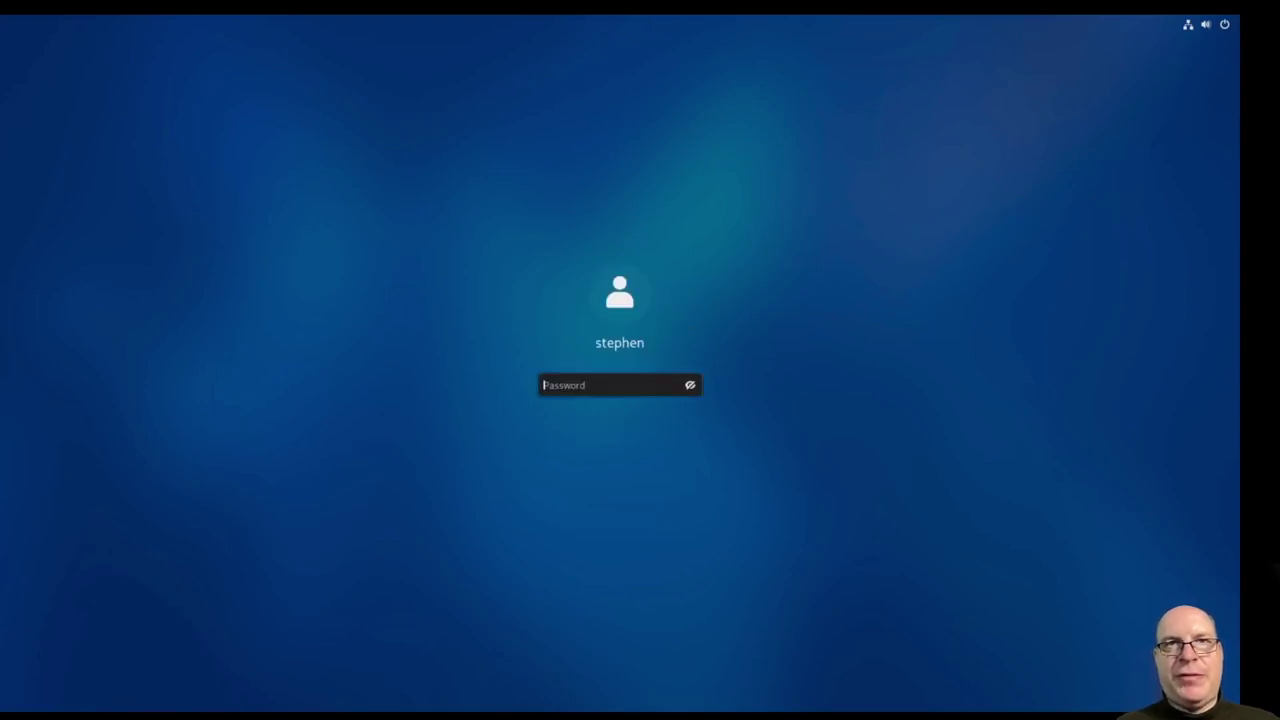
type("***")
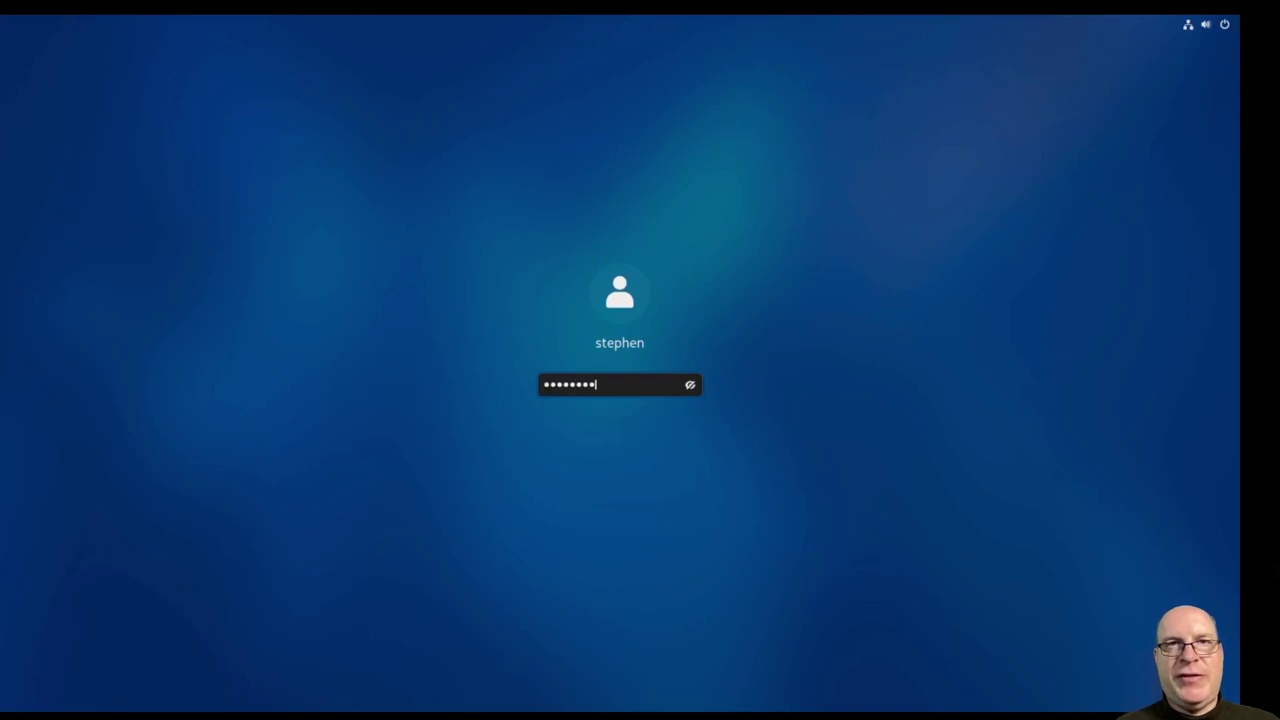
key("Return")
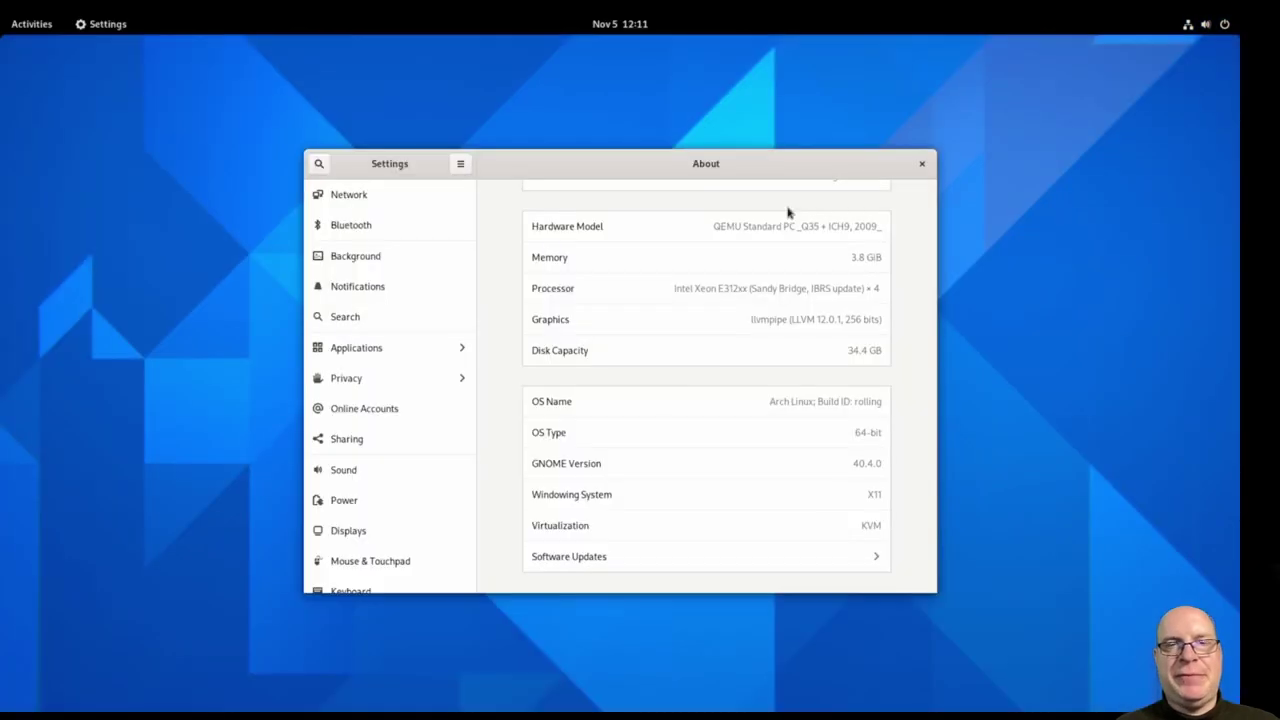
left_click(921, 165)
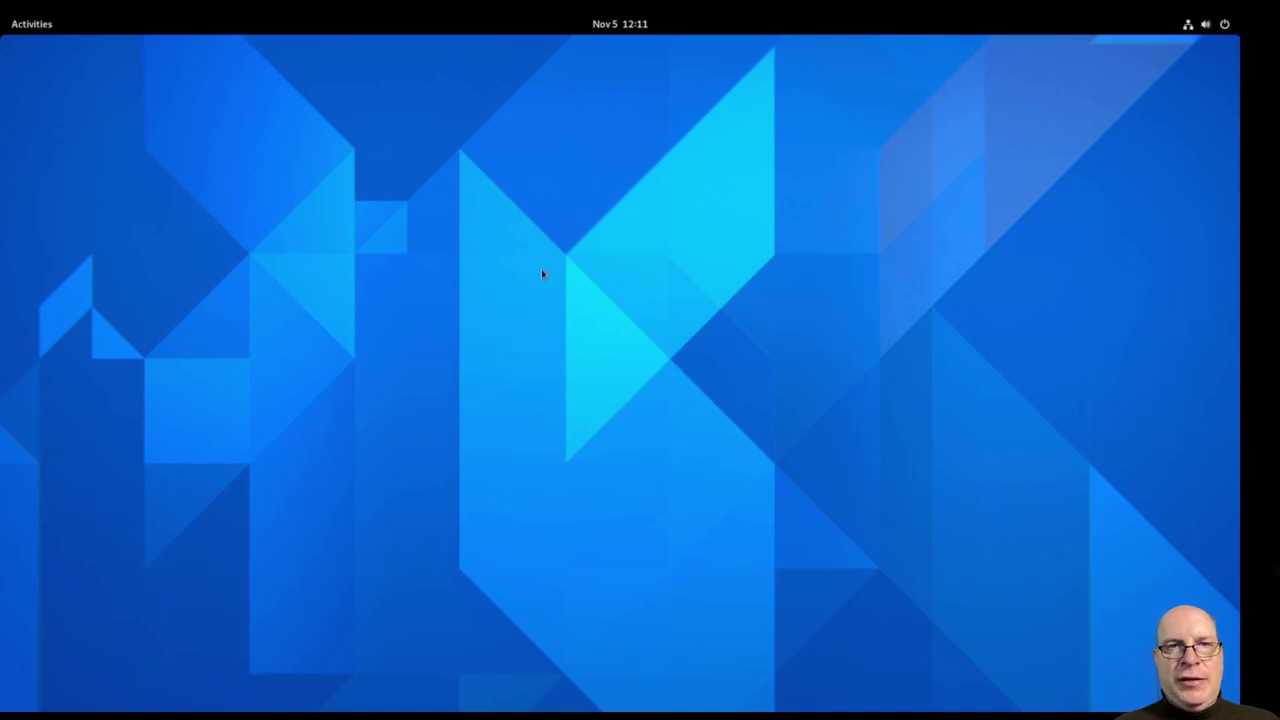
- Launch Firefox and close its Privacy Notice tab
key("super")
type("fire")
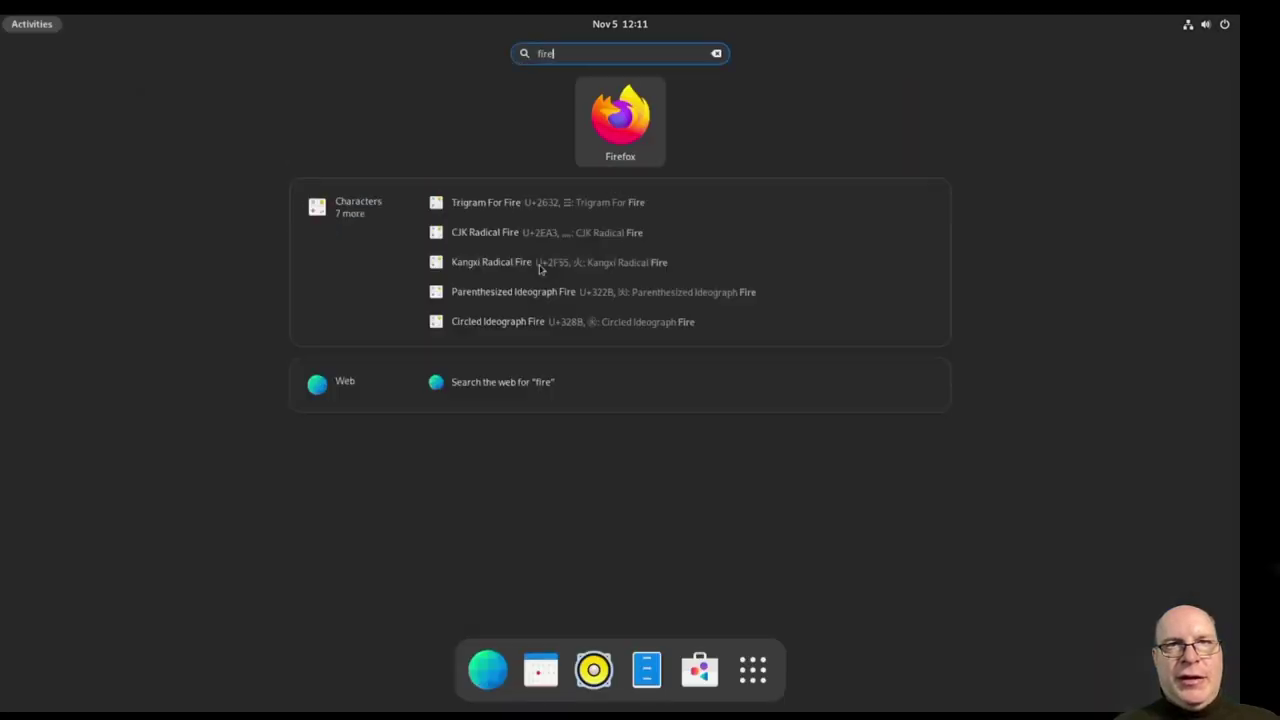
key("Return")
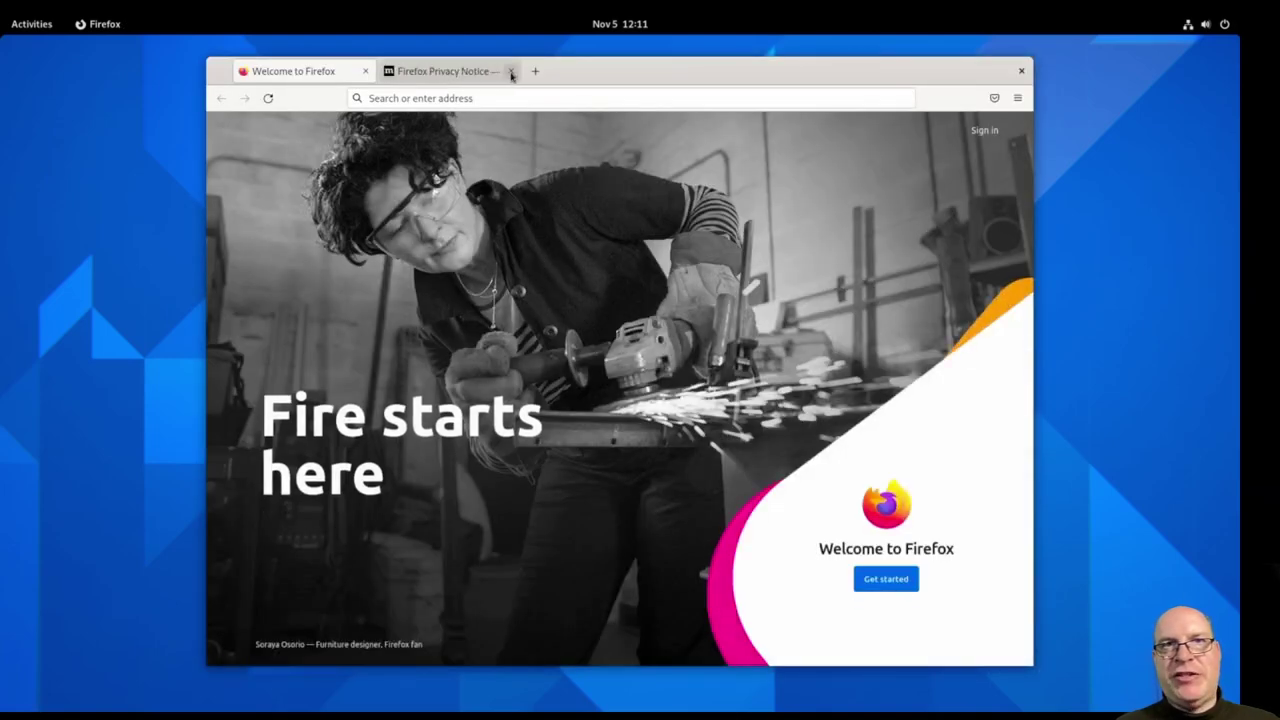
left_click(510, 72)
- Search Google for 'gnome extensions'
left_click(487, 98)
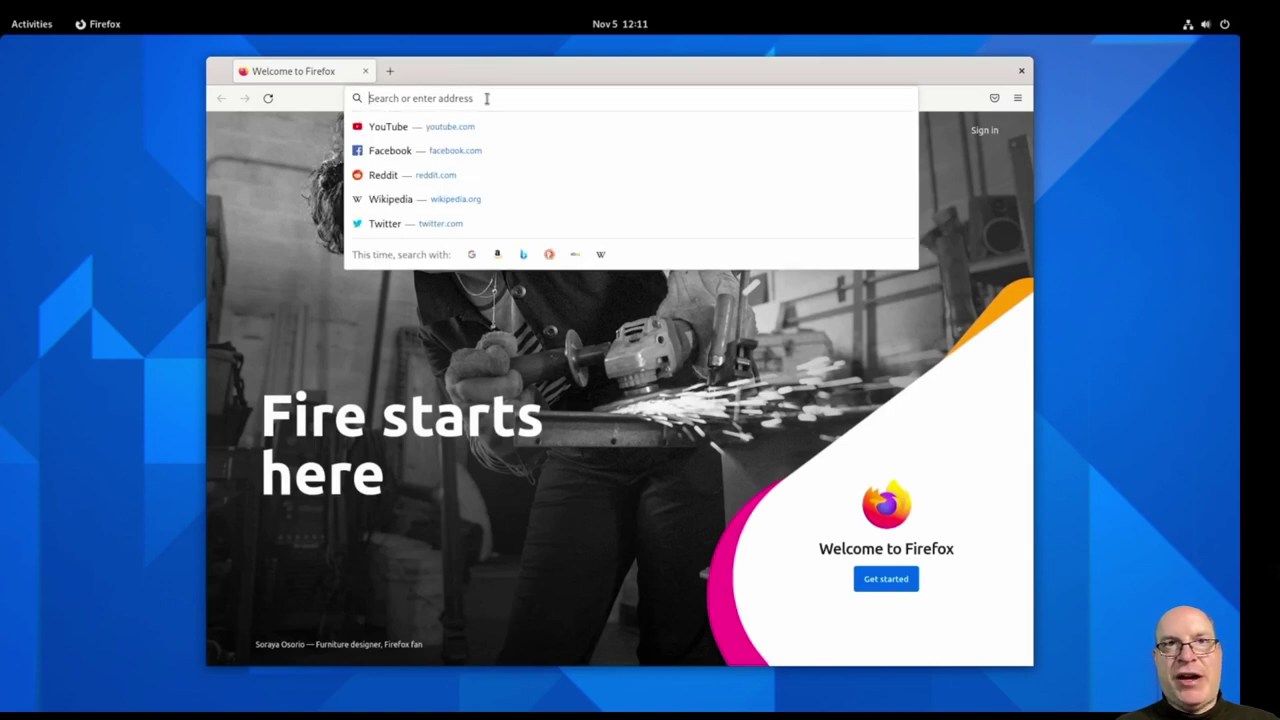
type("gnome")
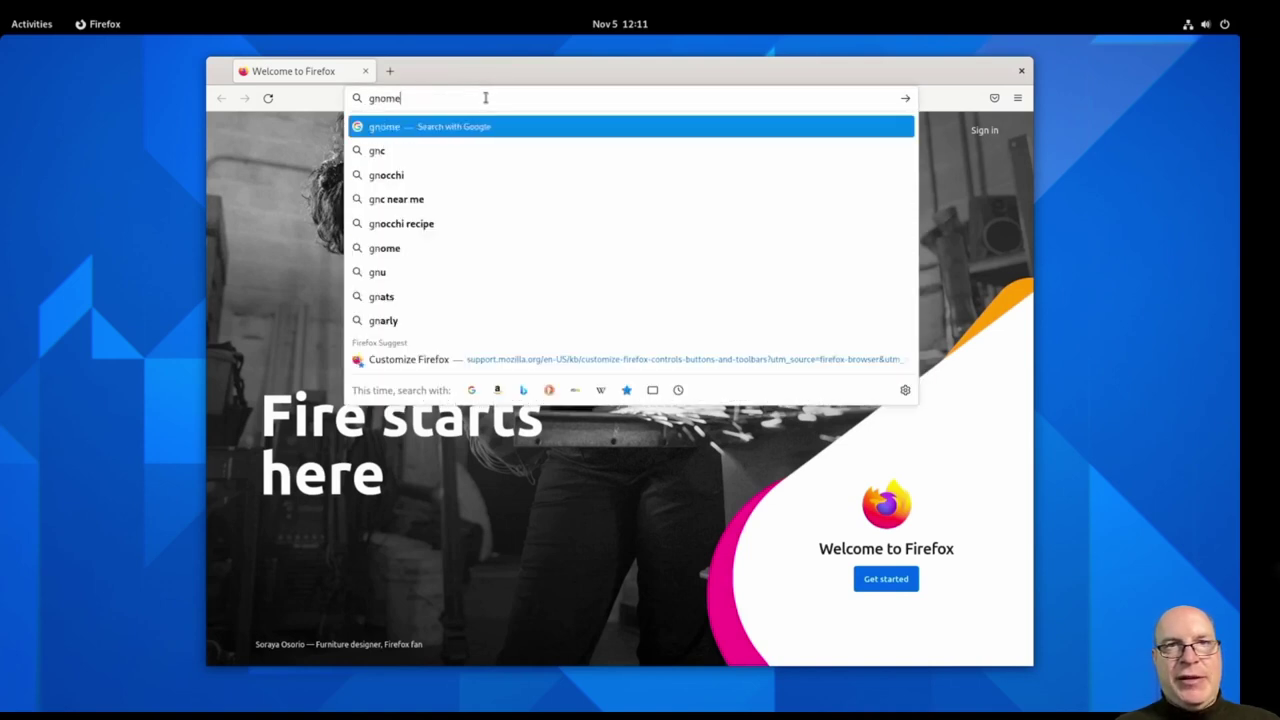
type(" extensions")
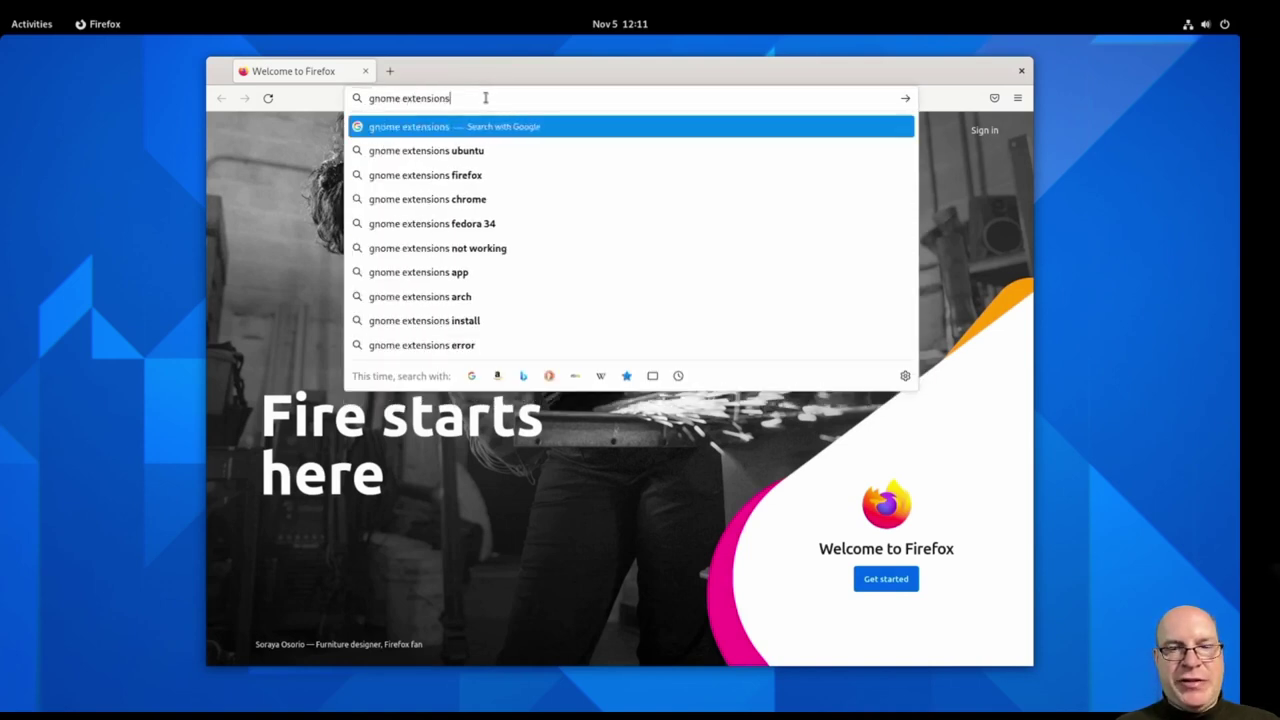
key("Return")
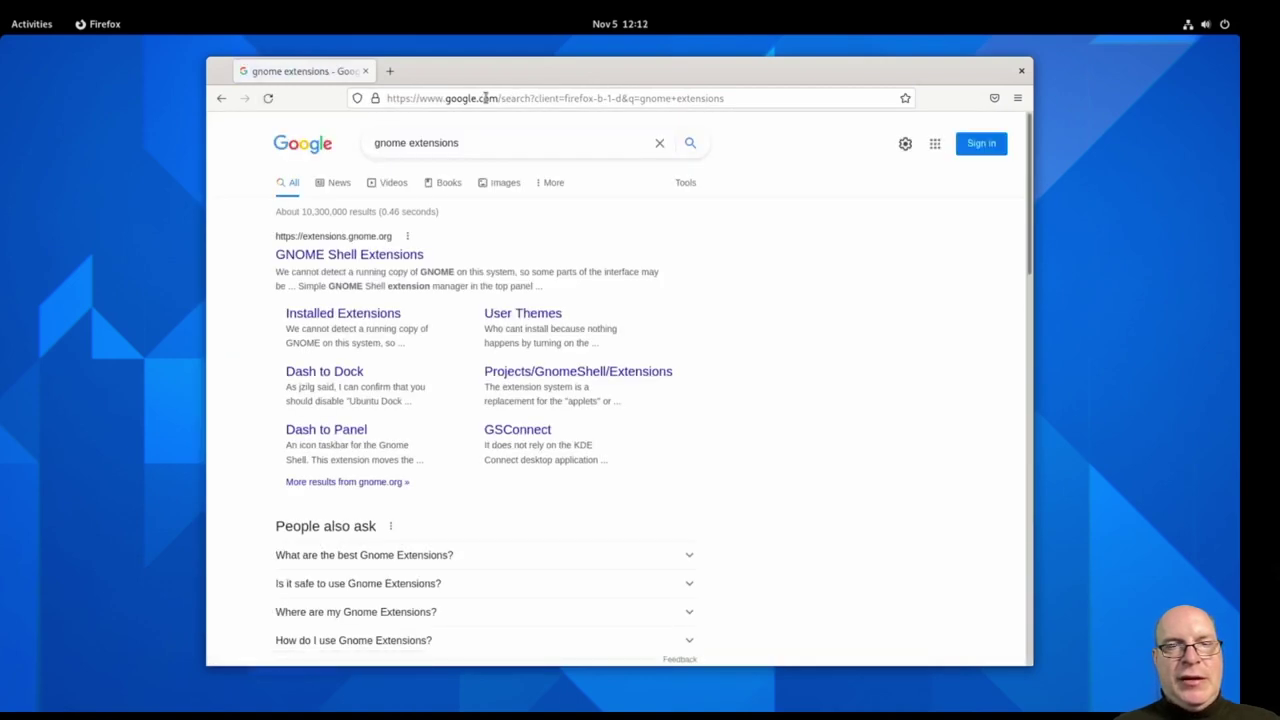
- Add the GNOME Shell integration add-on from extensions.gnome.org, allowed in private windows
left_click(386, 254)
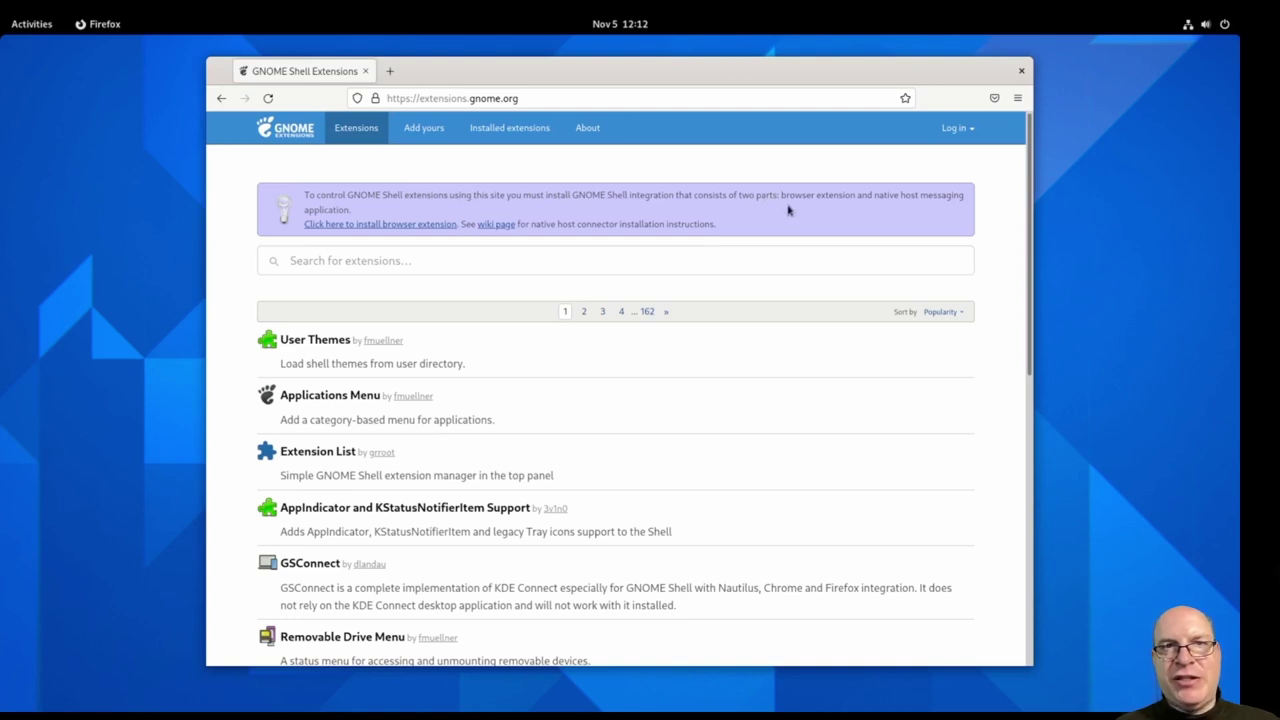
left_click(369, 225)
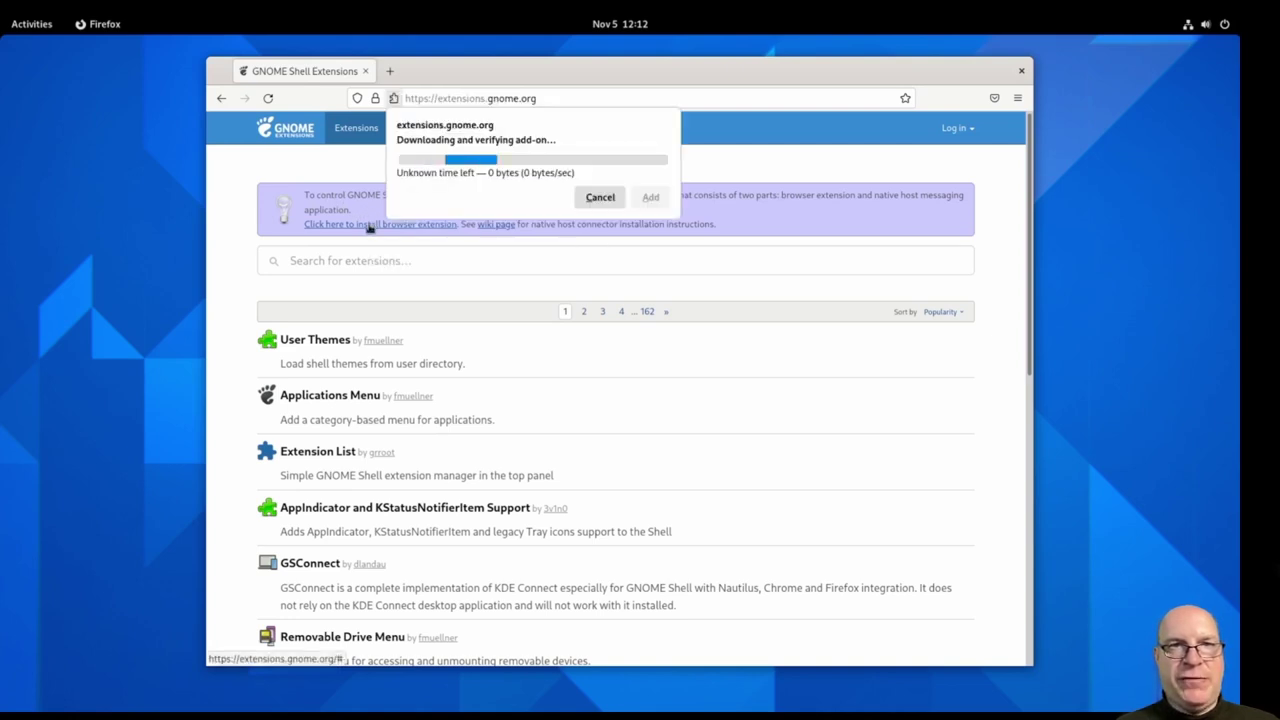
left_click(588, 210)
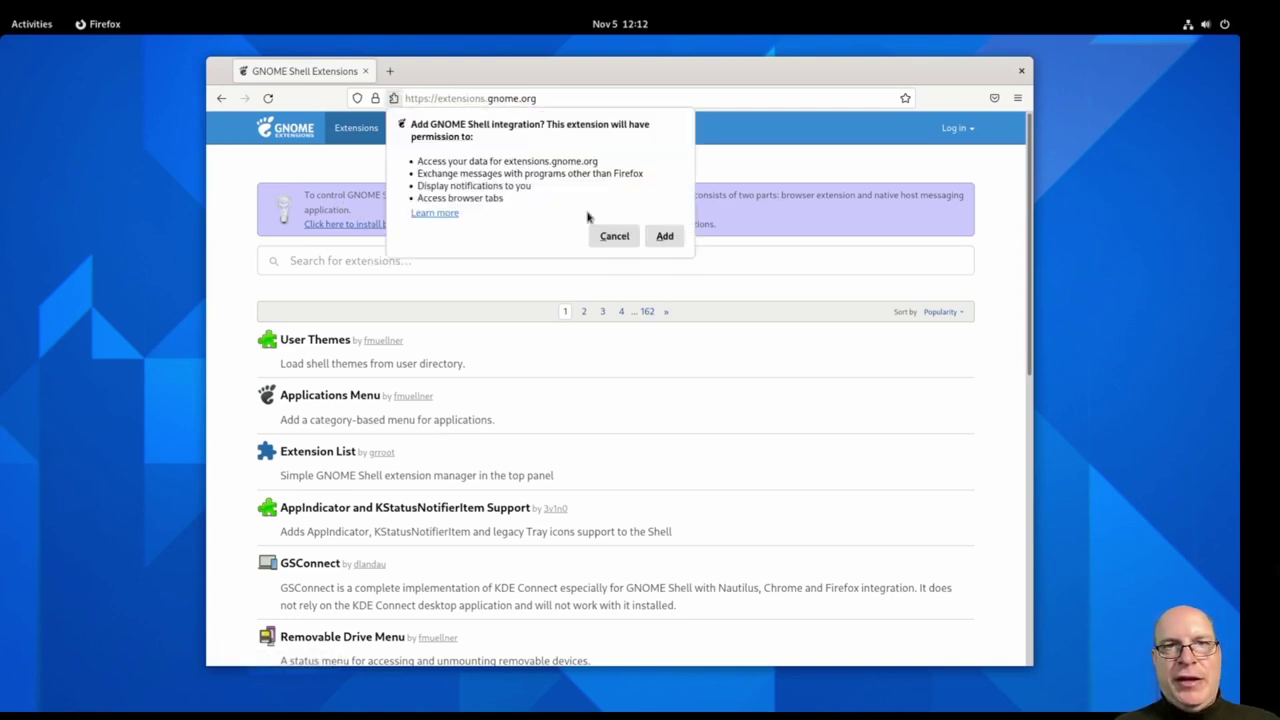
left_click(663, 235)
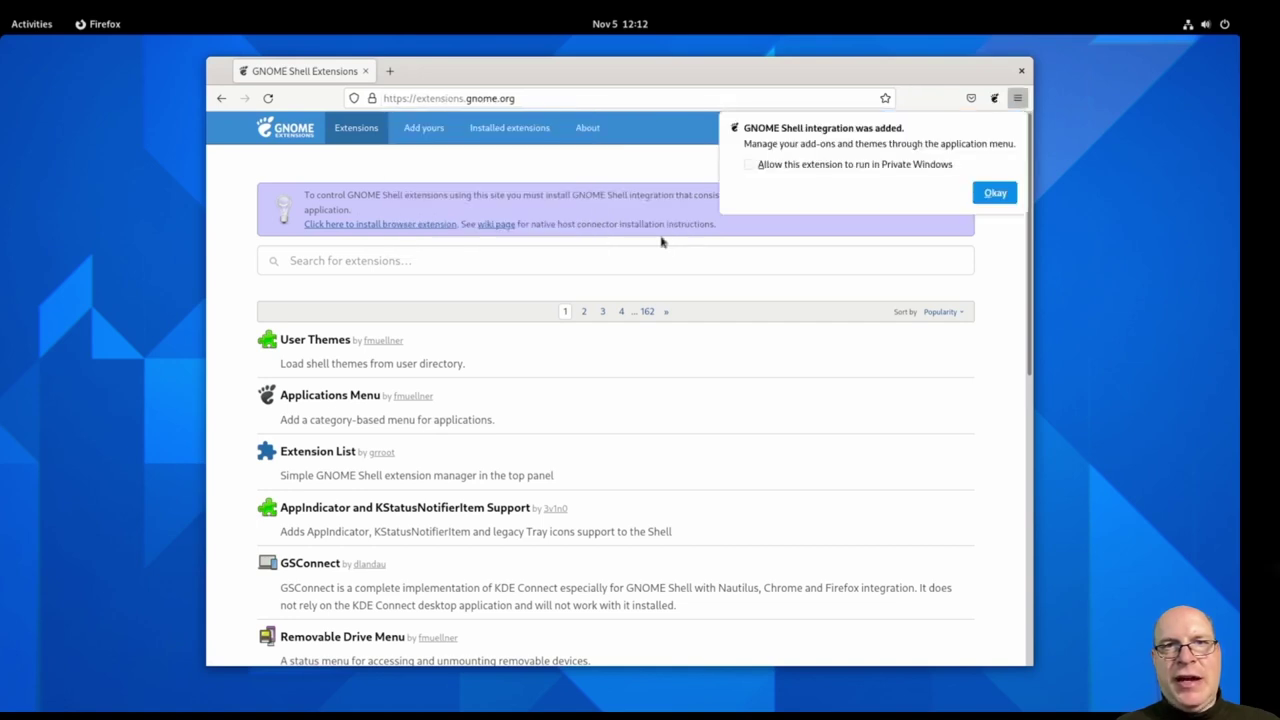
left_click(749, 164)
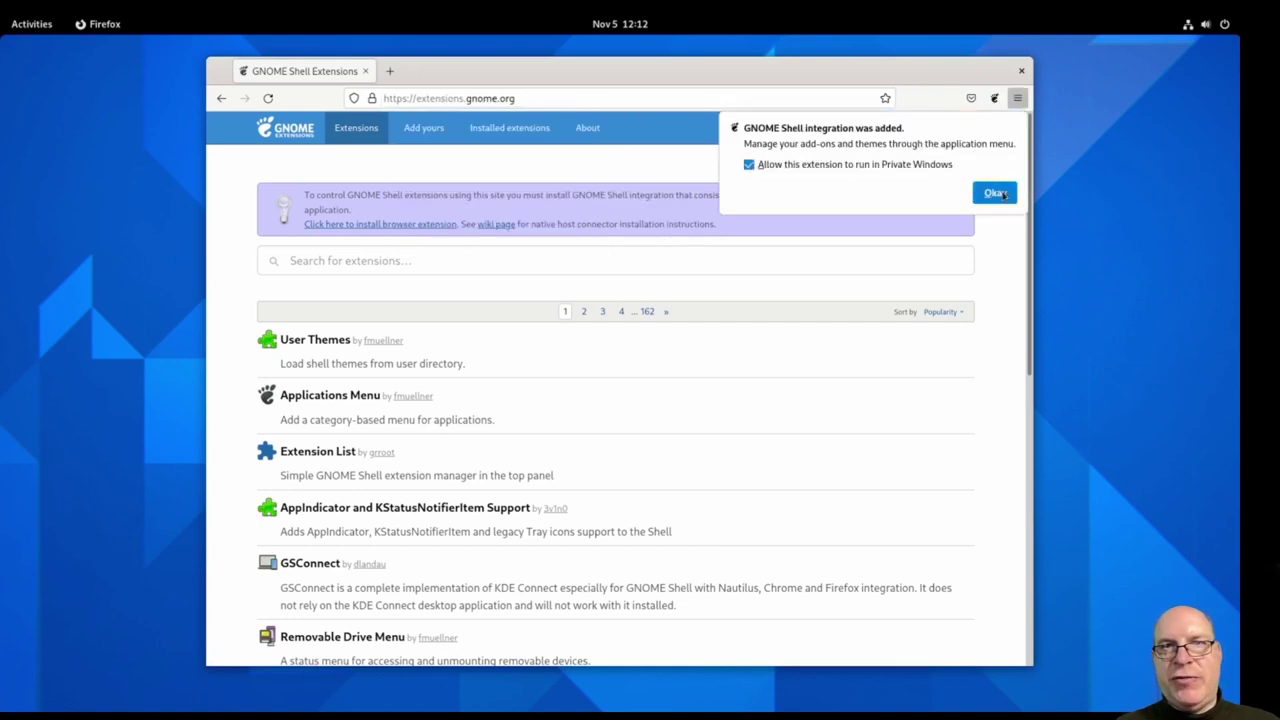
left_click(1001, 195)
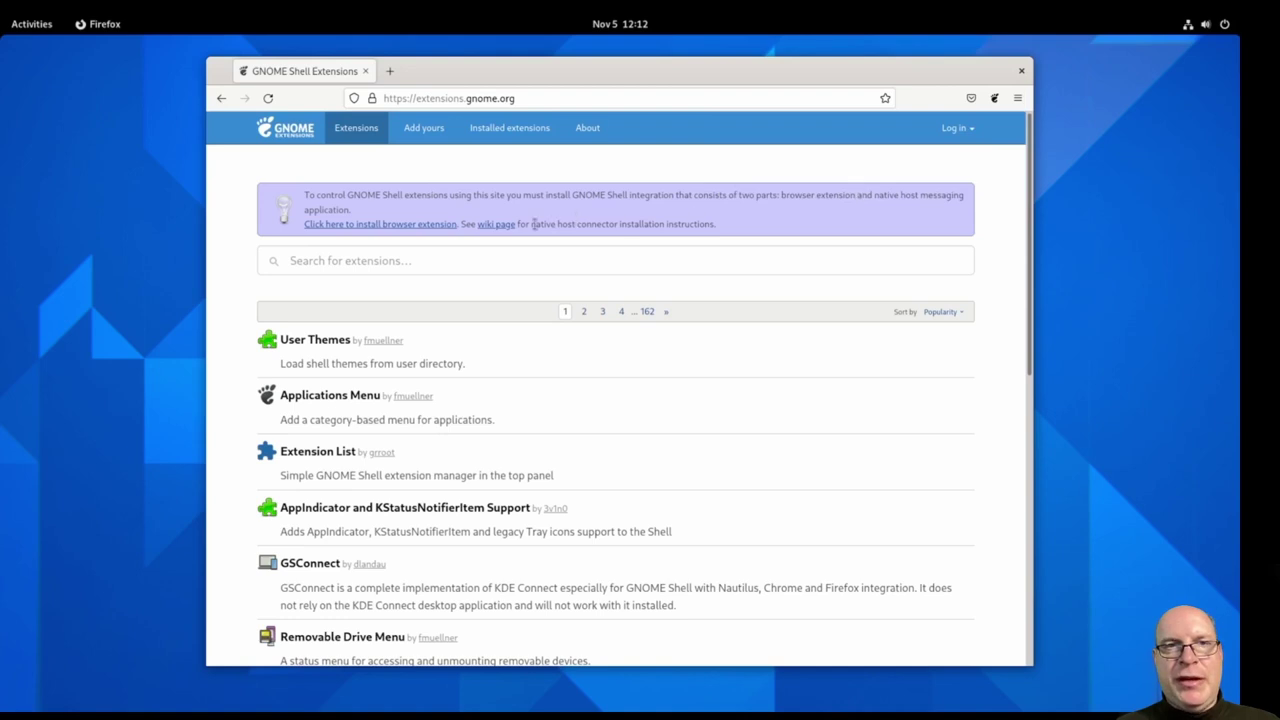
- Open the connector installation wiki page, scroll to the Arch Linux commands and zoom in
left_click(492, 225)
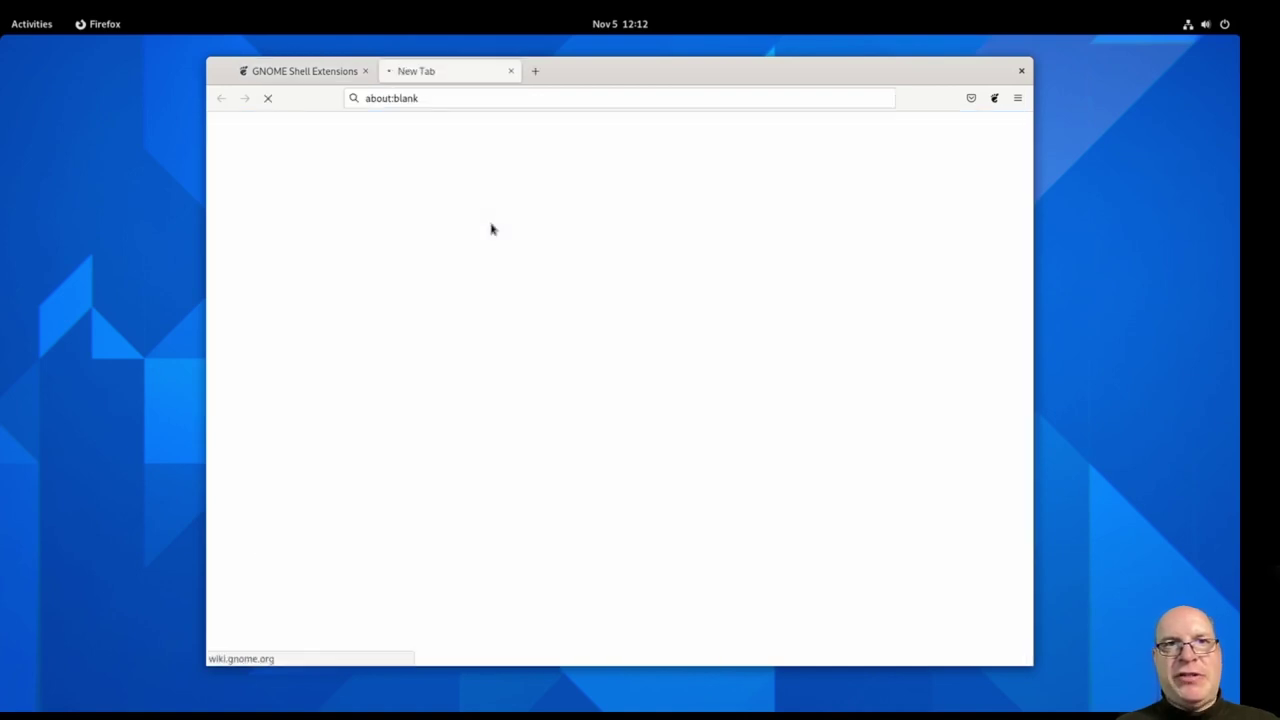
scroll(520, 385, "down", 3)
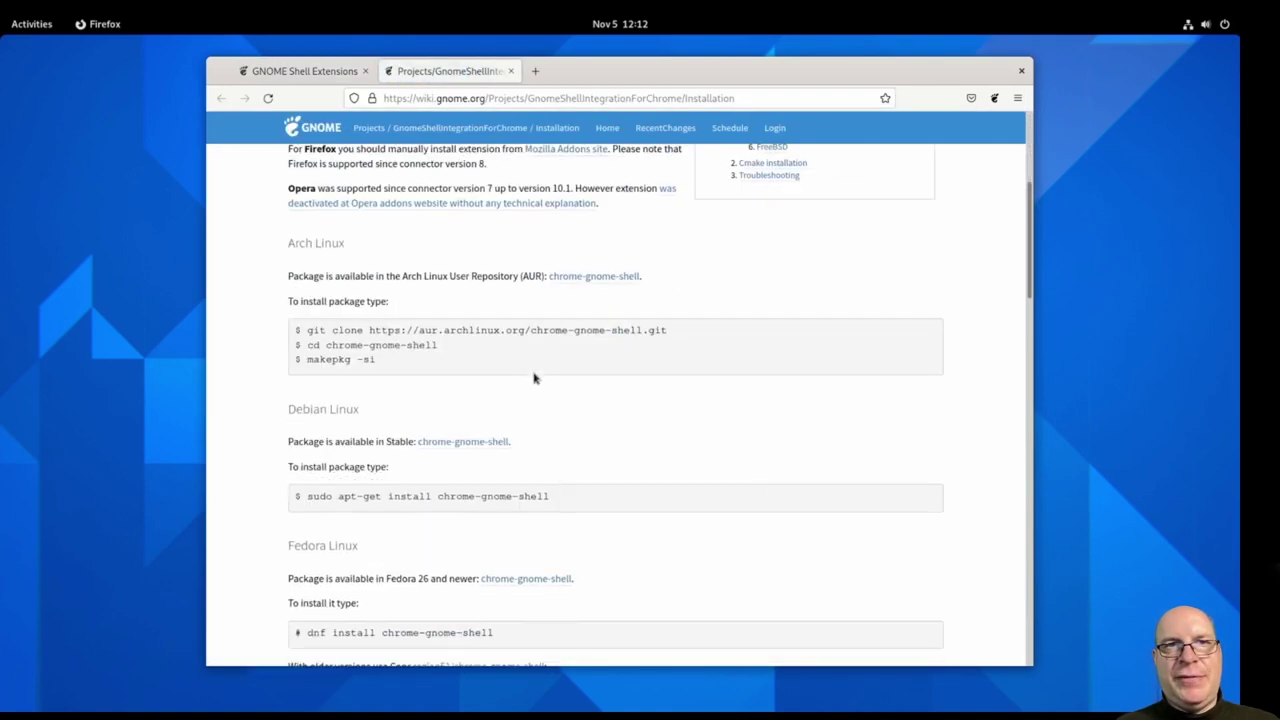
scroll(546, 377, "down", 3)
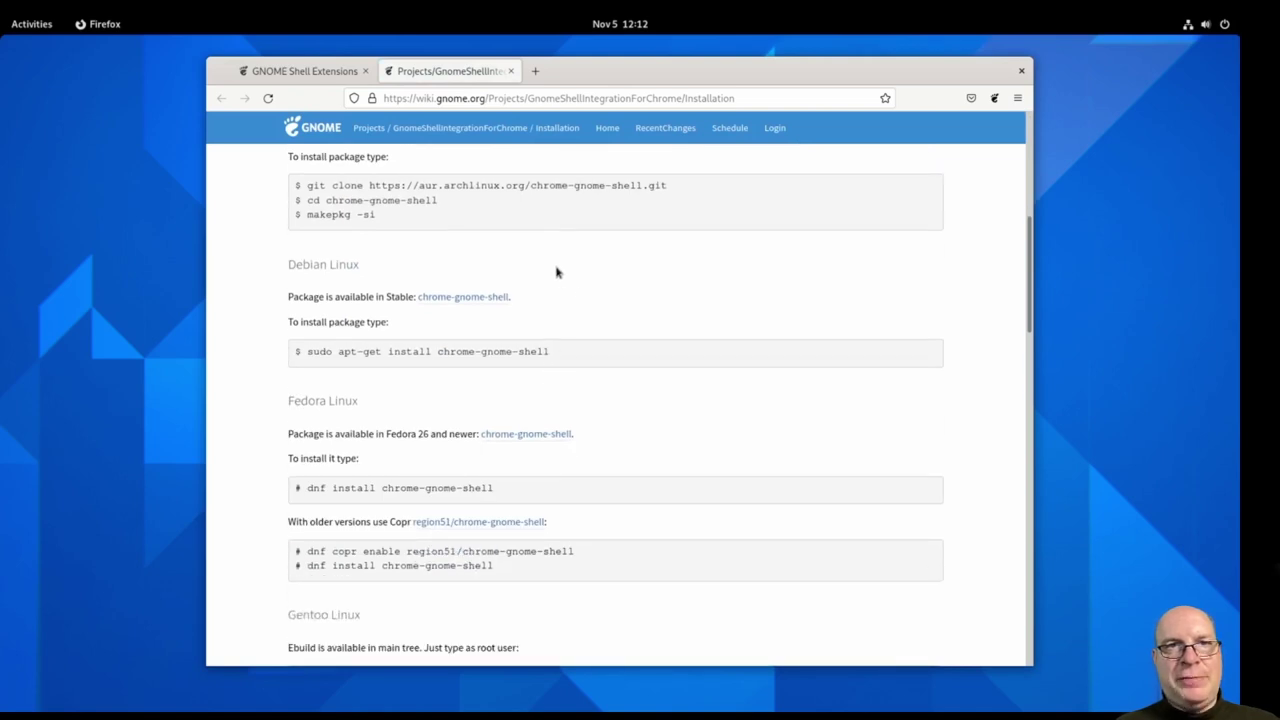
key("ctrl+plus")
key("ctrl+plus")
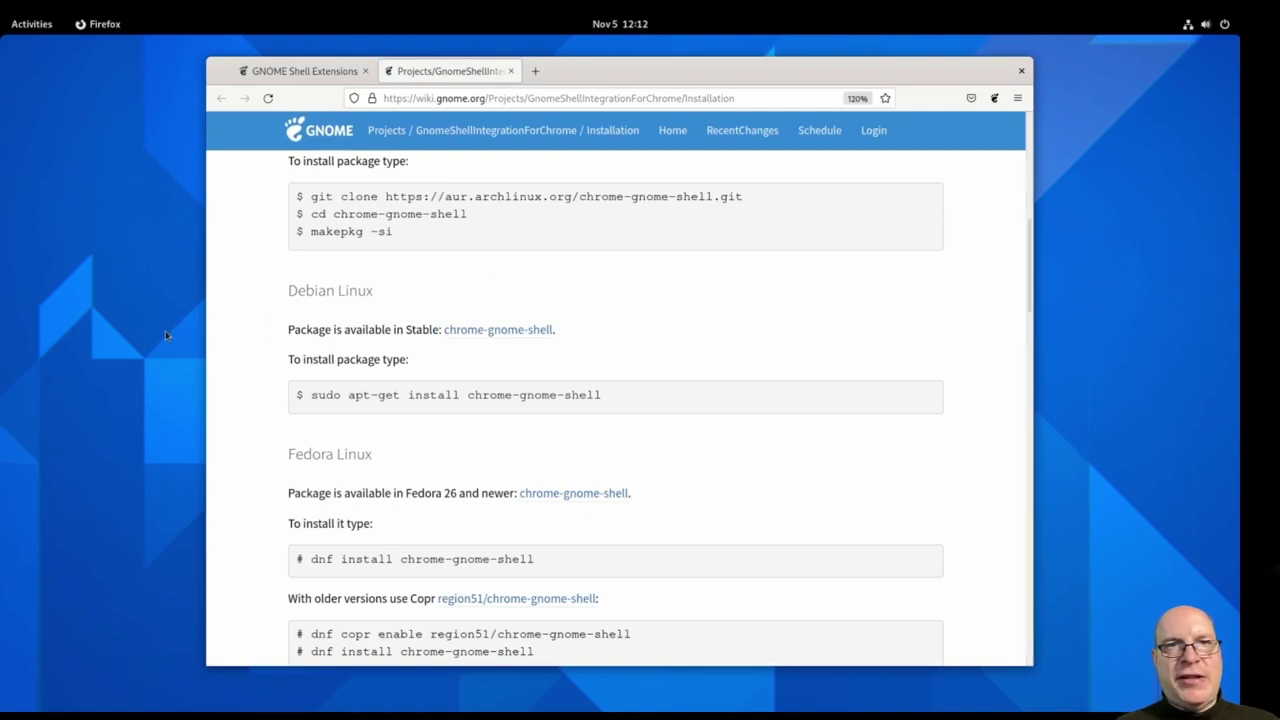
- Launch Terminal from the Activities search
key("super")
type("term")
key("Return")
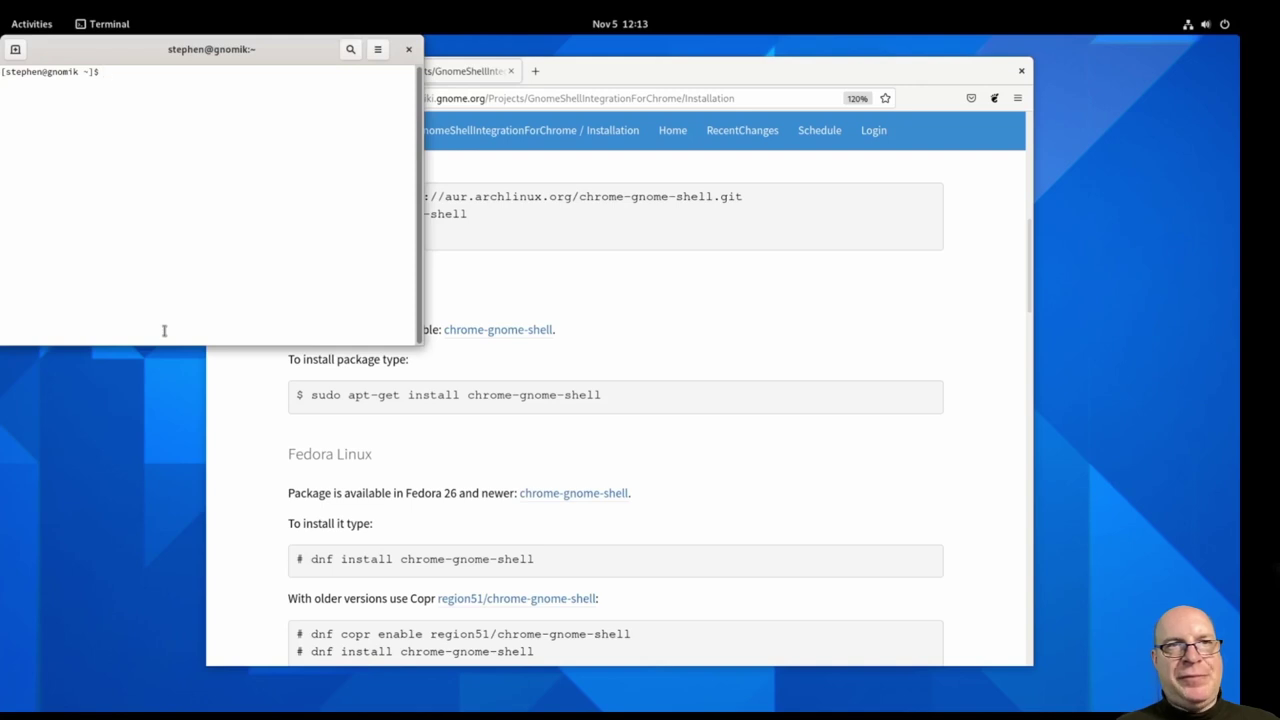
- Place Firefox beside the enlarged terminal and run the wiki's git clone command
key("ctrl+plus")
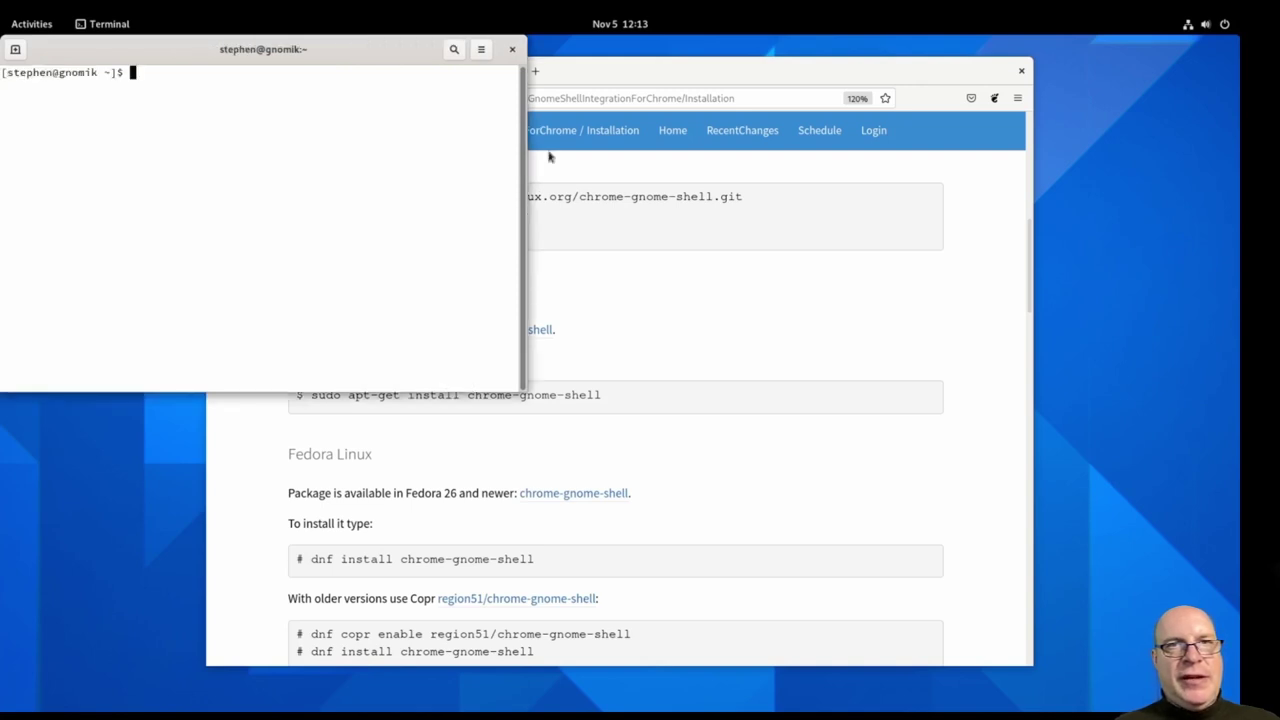
left_click(581, 77)
left_click_drag(576, 79, 897, 59)
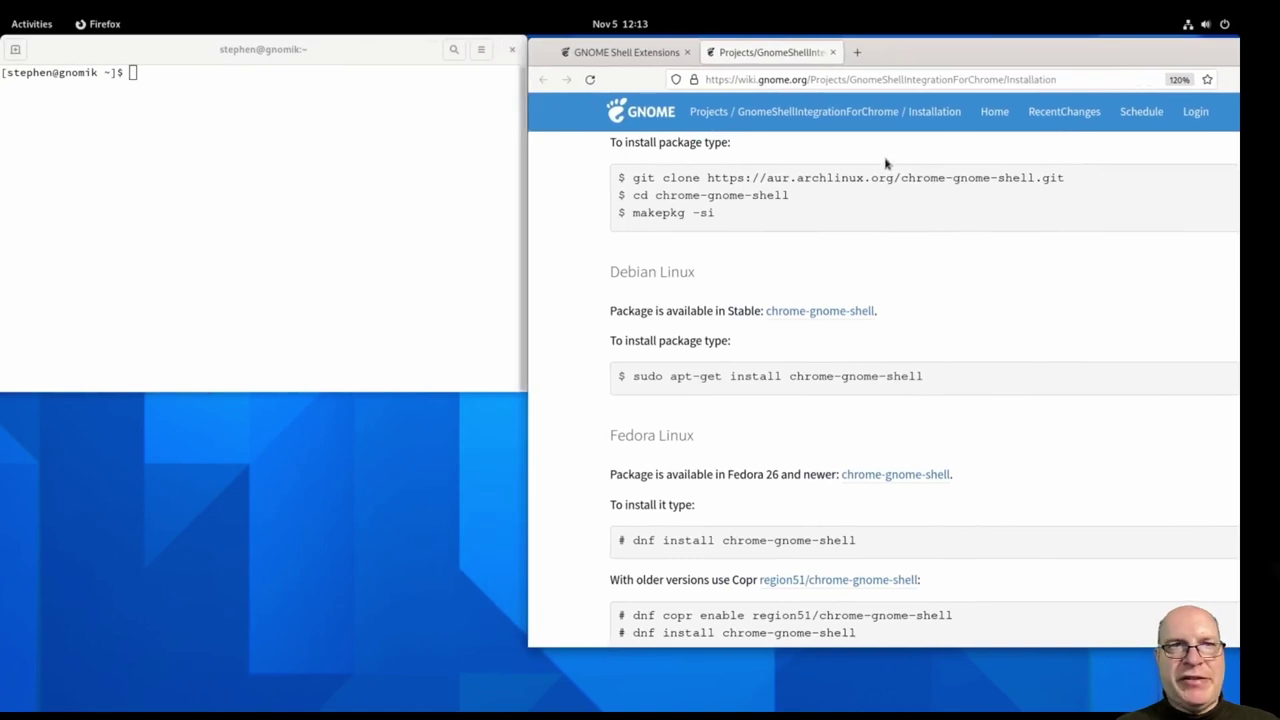
mouse_move(634, 180)
left_mouse_down()
mouse_move(672, 178)
mouse_move(620, 178)
mouse_move(1066, 178)
left_mouse_up()
middle_click(143, 94)
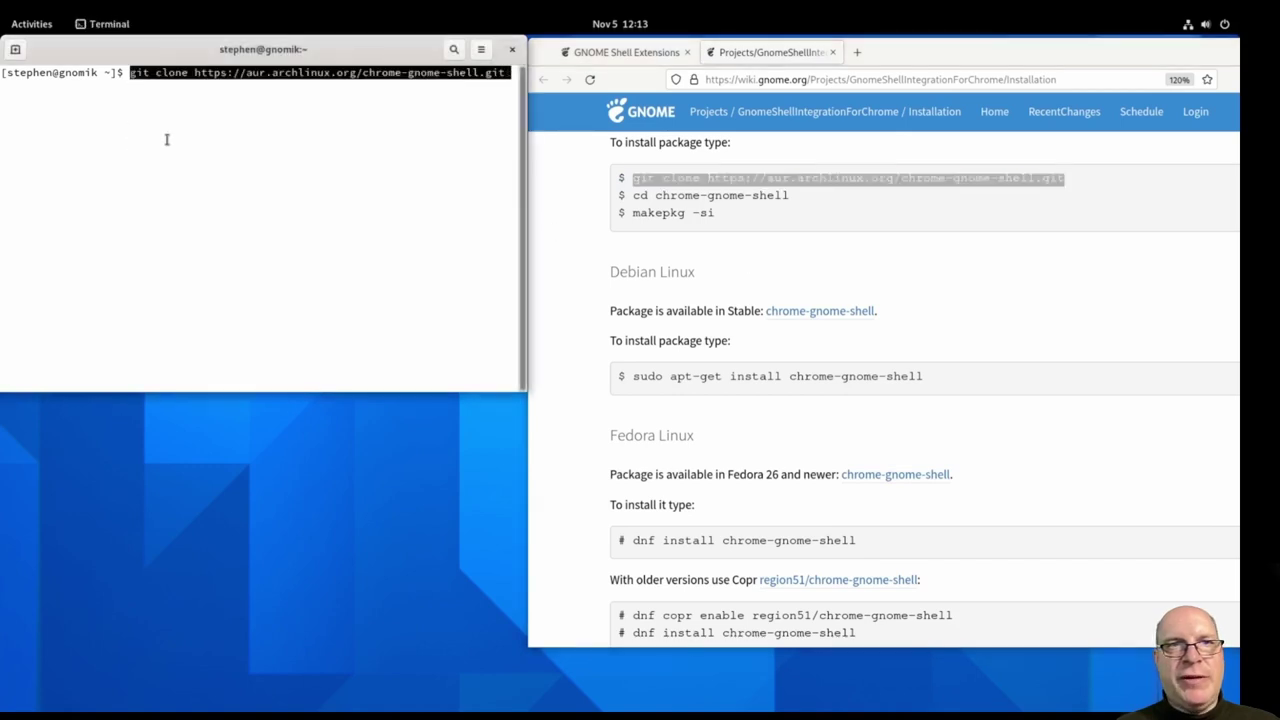
key("Return")
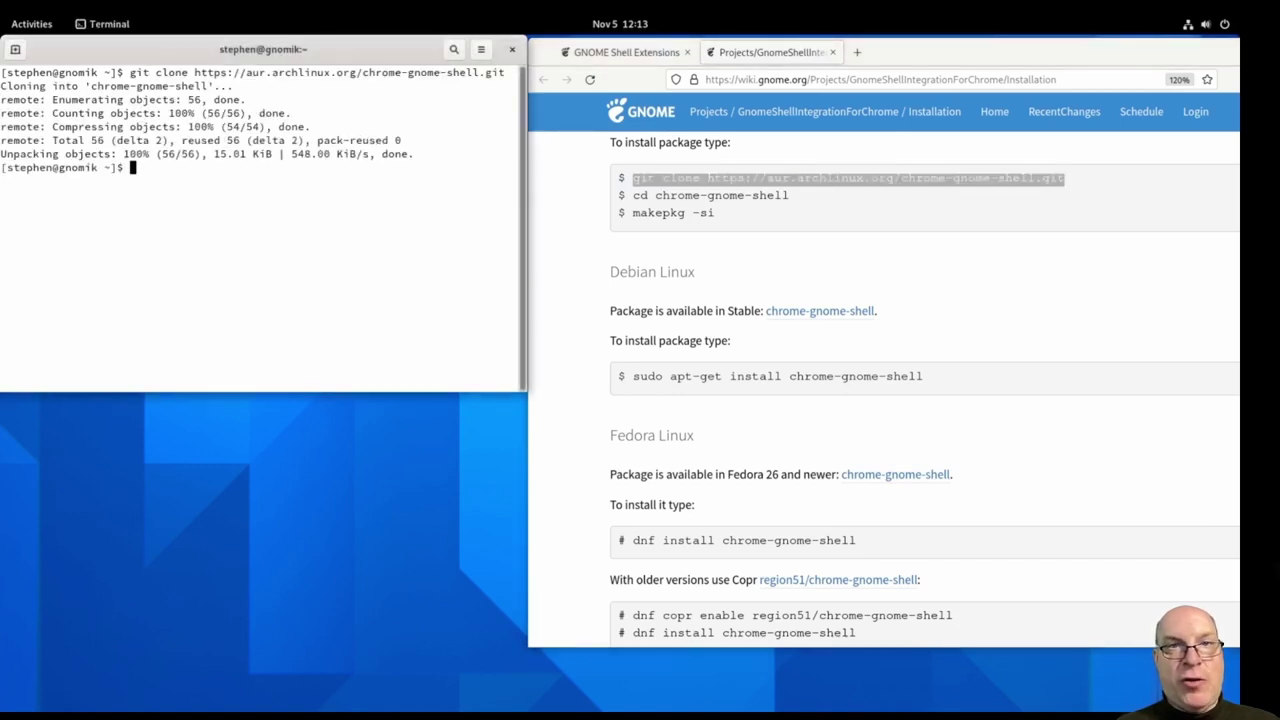
- Build and install chrome-gnome-shell with makepkg -si inside its folder, confirming both prompts
type("cd chrome")
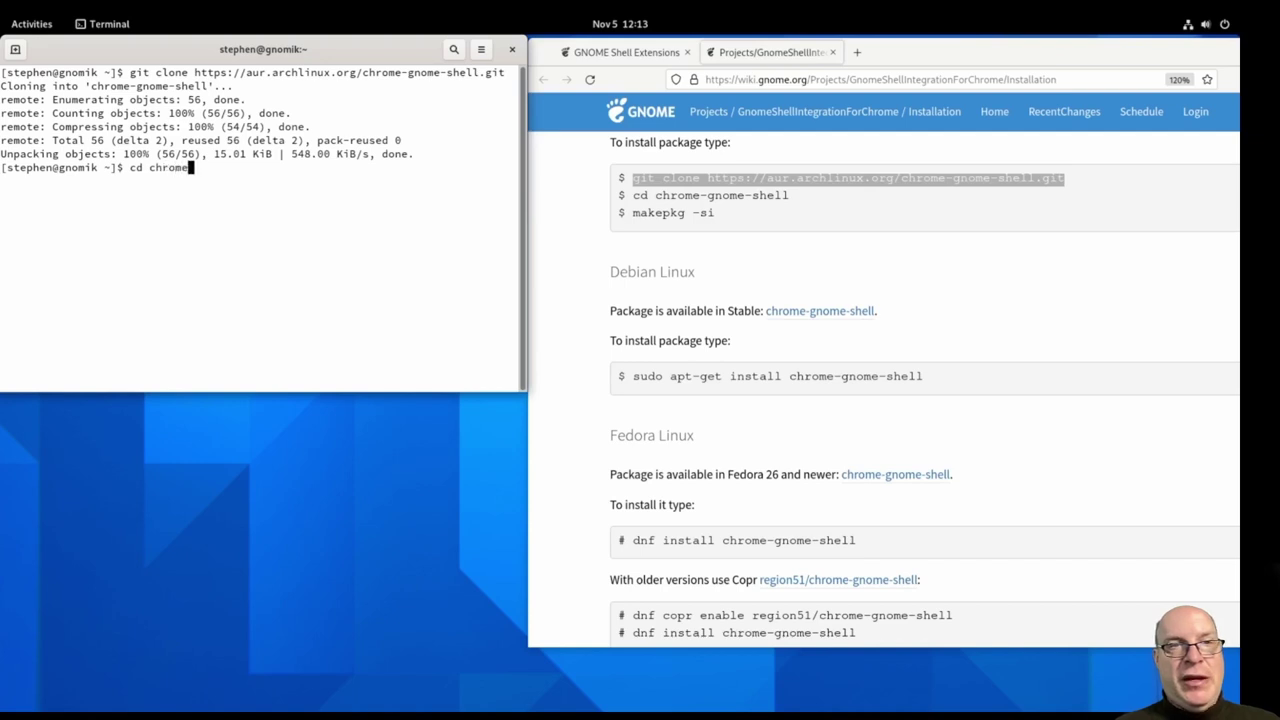
key("Tab")
key("Return")
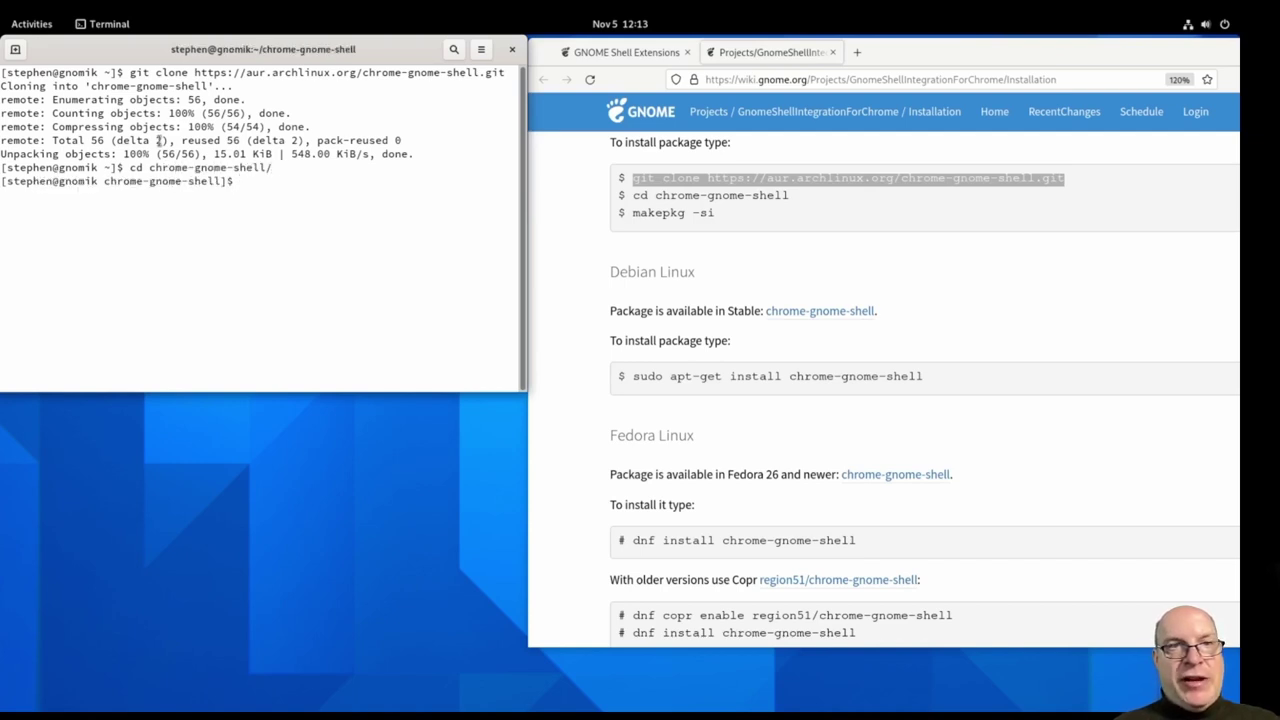
type("makepkg -si")
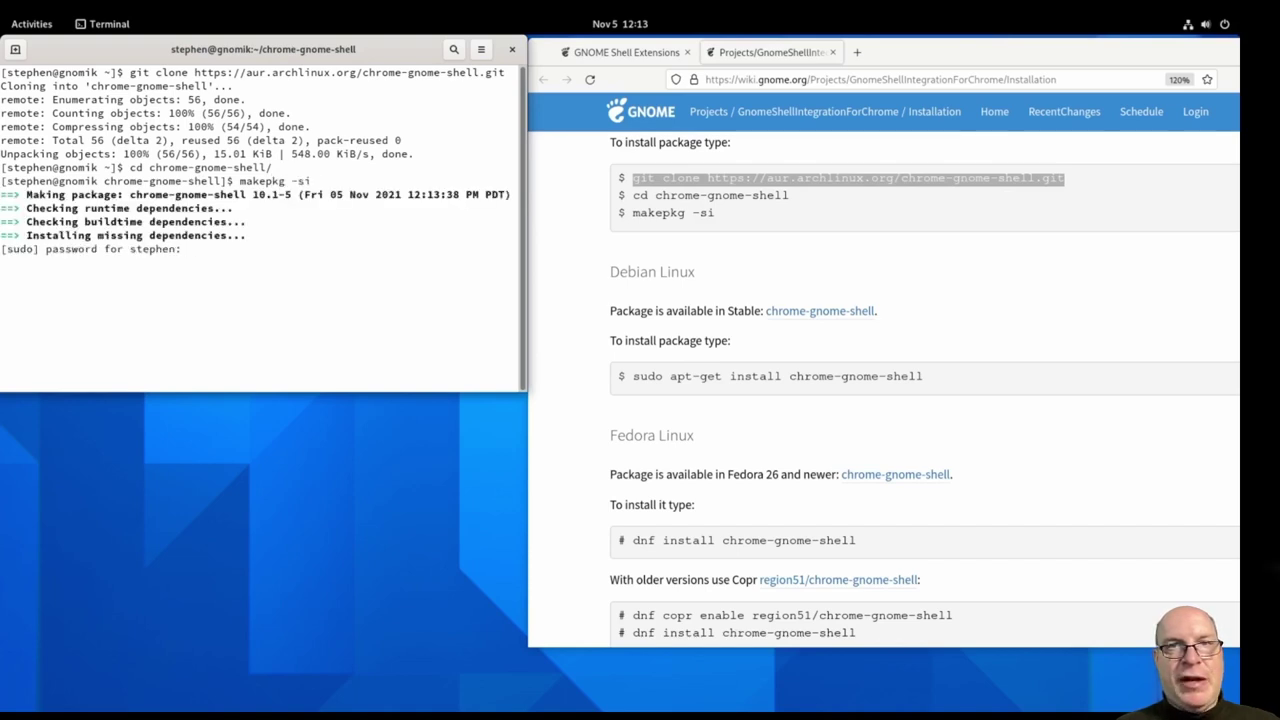
key("Return")
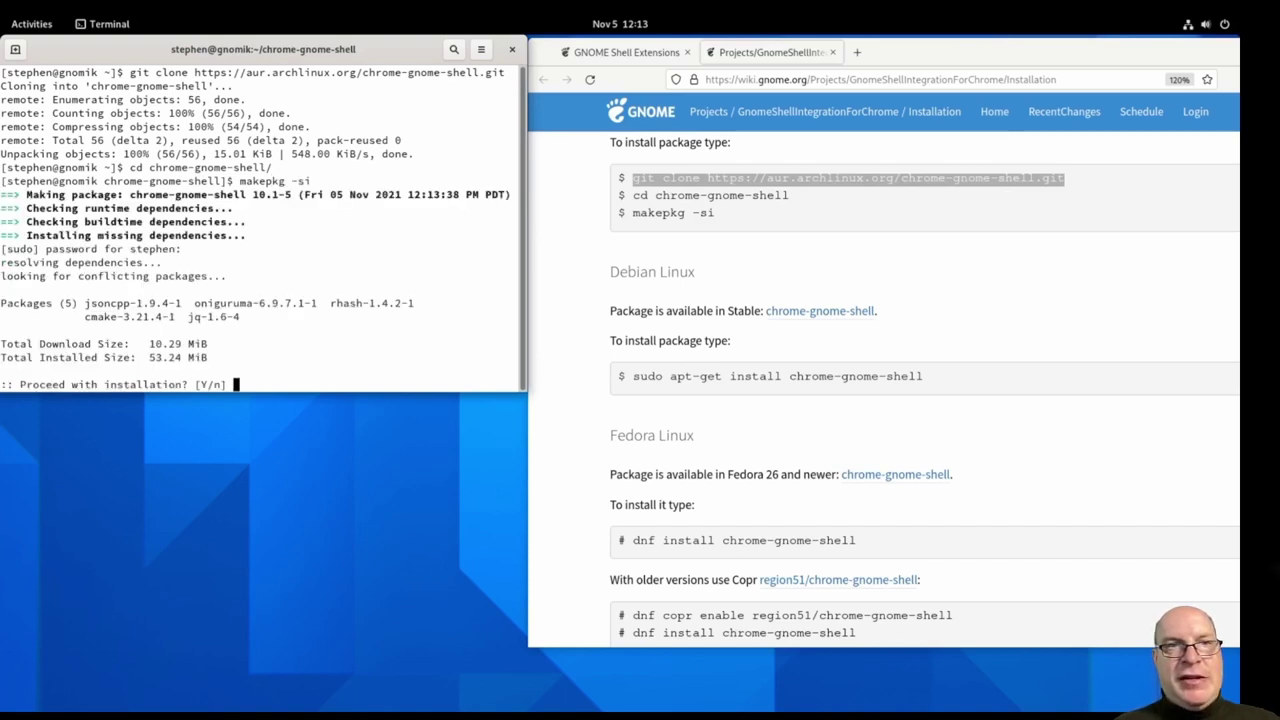
key("Return")
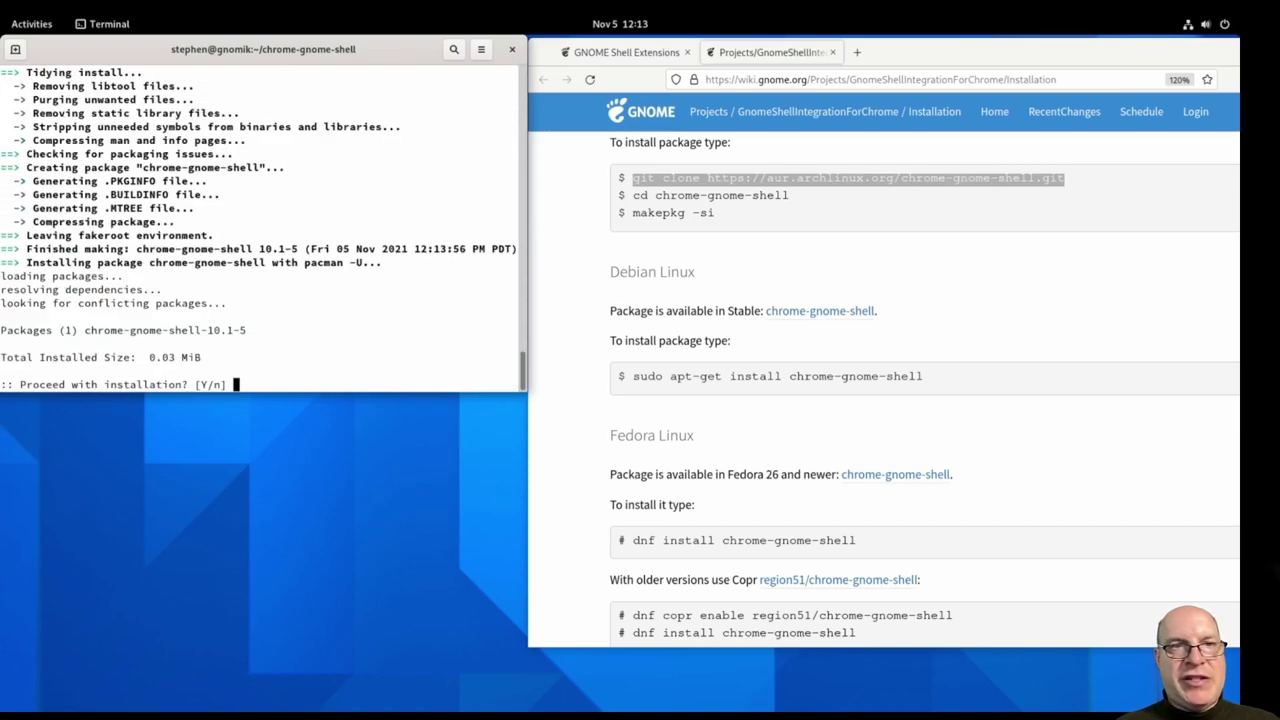
key("Return")
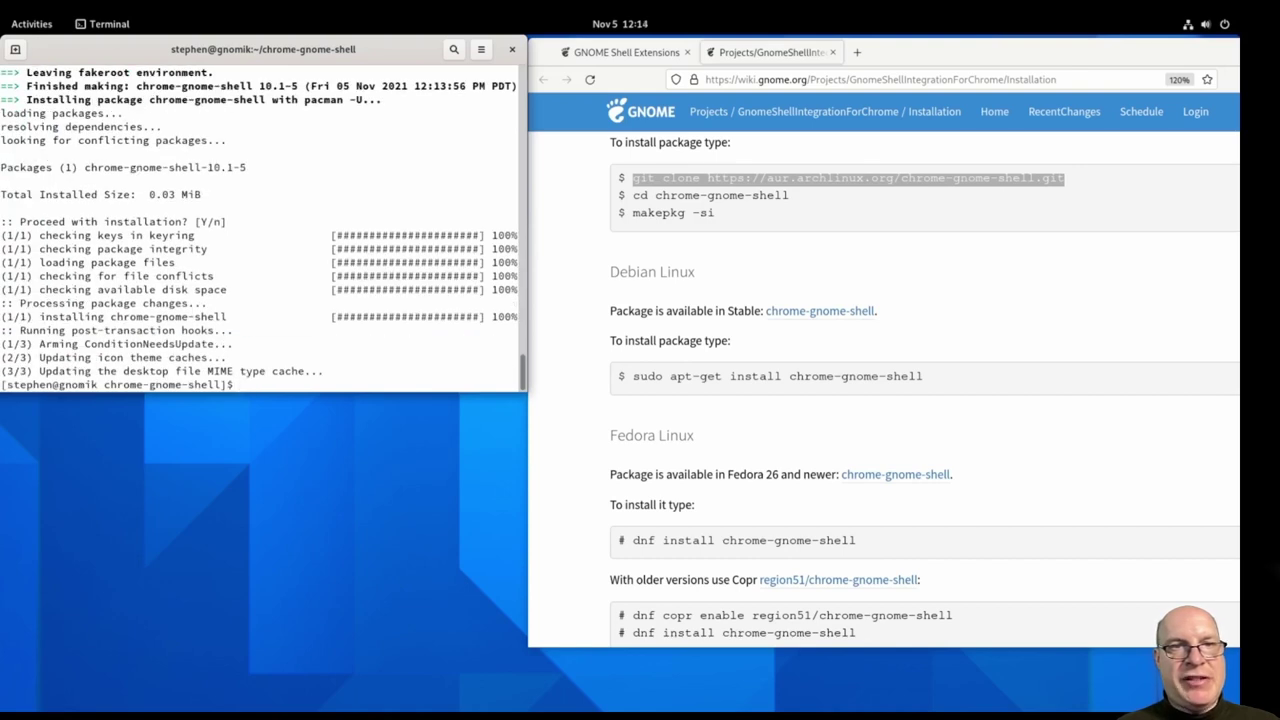
- Return home and delete the chrome-gnome-shell build folder with rm -fr
type("cd")
key("Return")
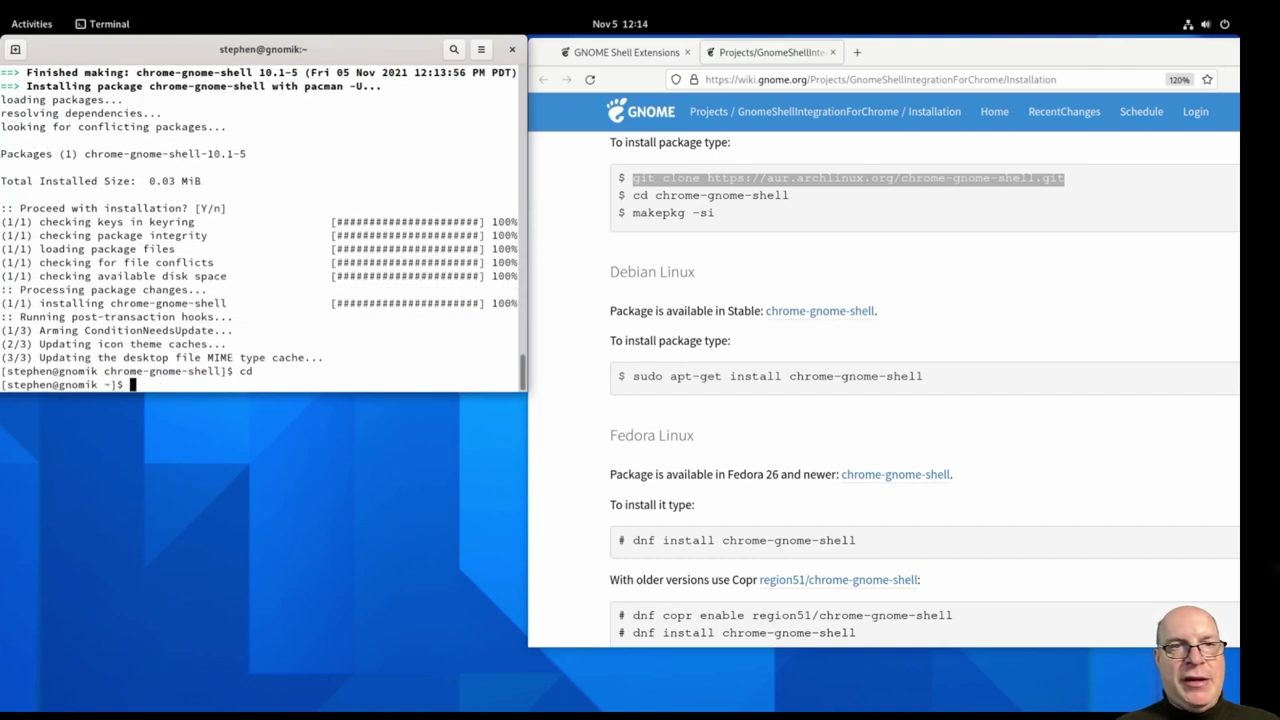
key("ctrl+l")
type("rm -fr chrom")
key("Tab")
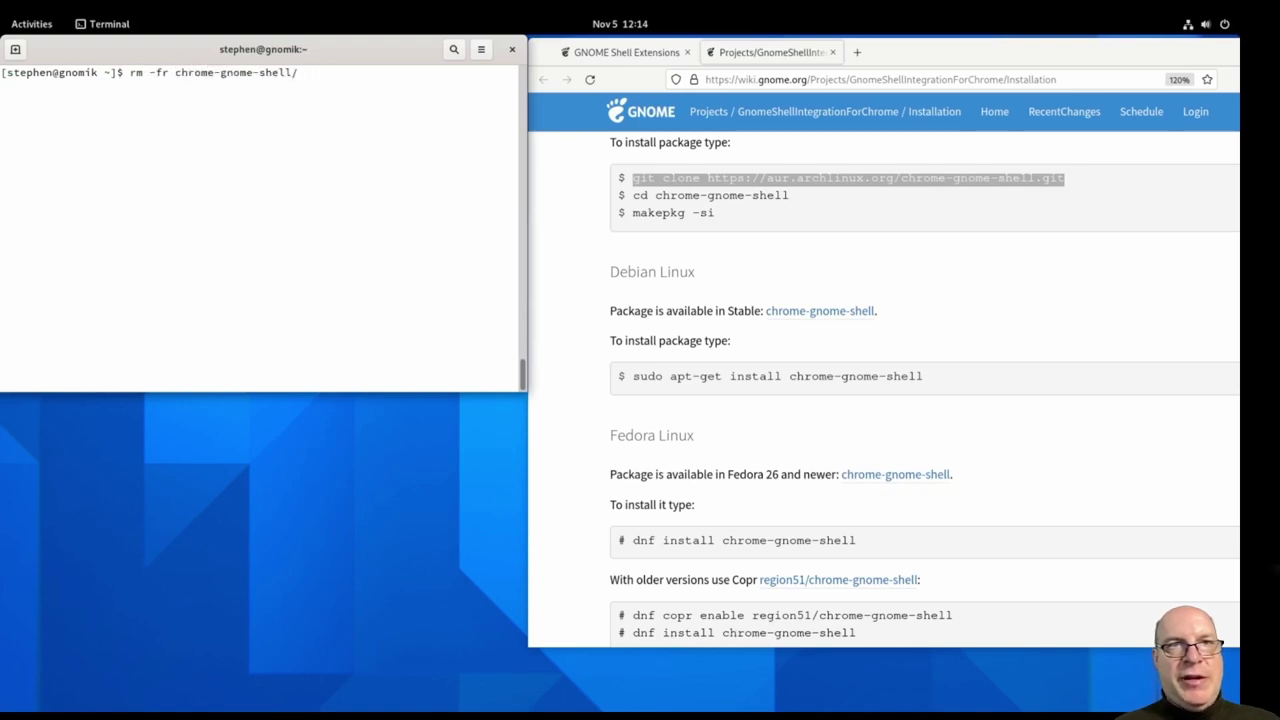
key("Return")
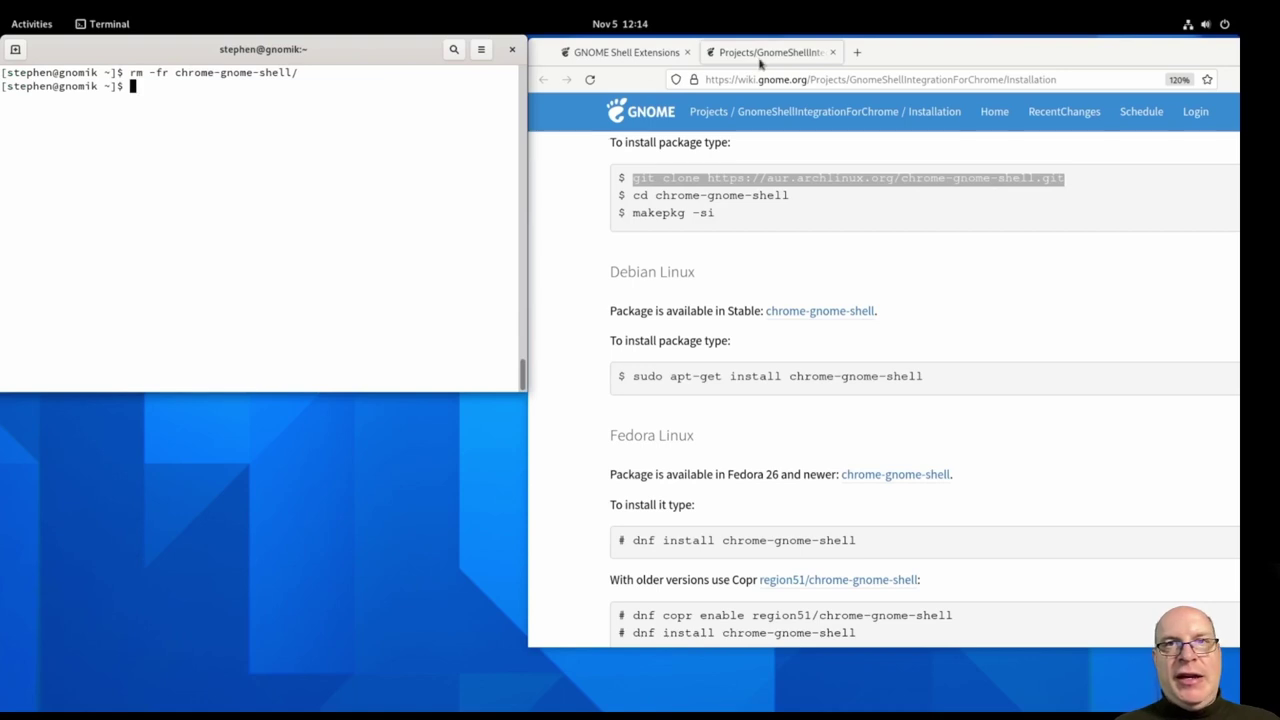
- Close the wiki tab, reload extensions.gnome.org and search for 'no overview'
left_click(832, 55)
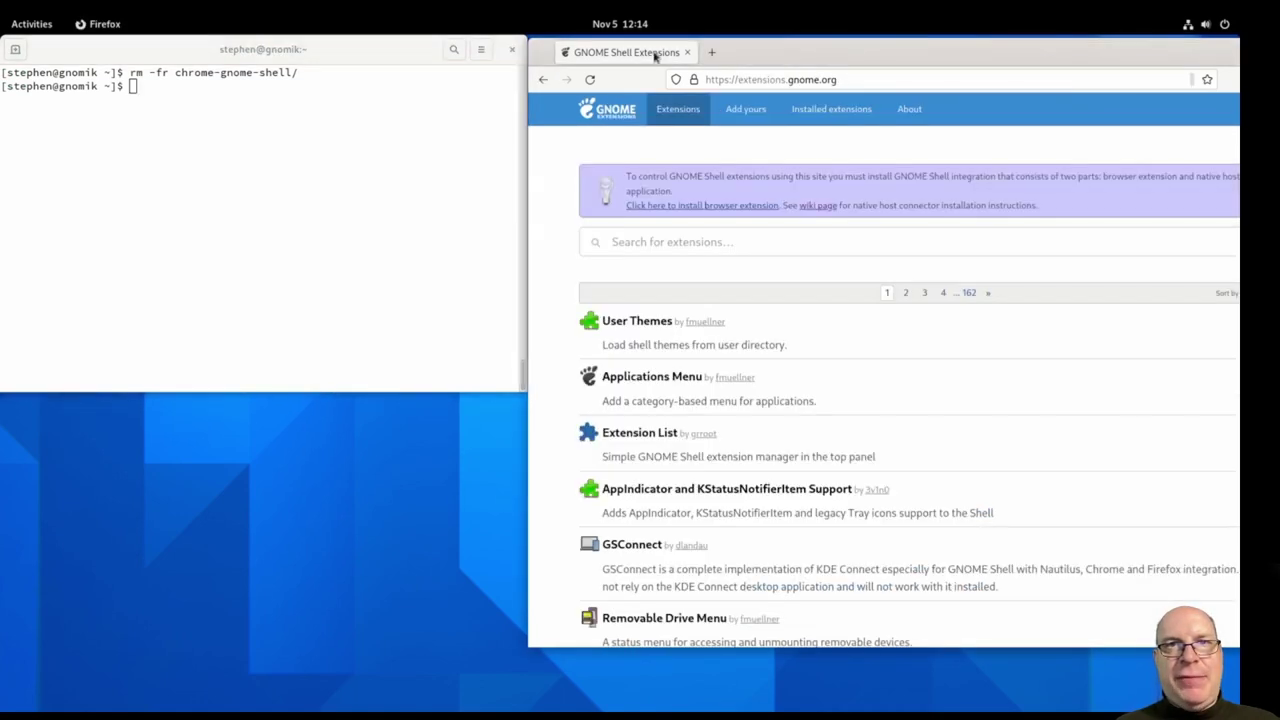
left_click_drag(840, 57, 499, 50)
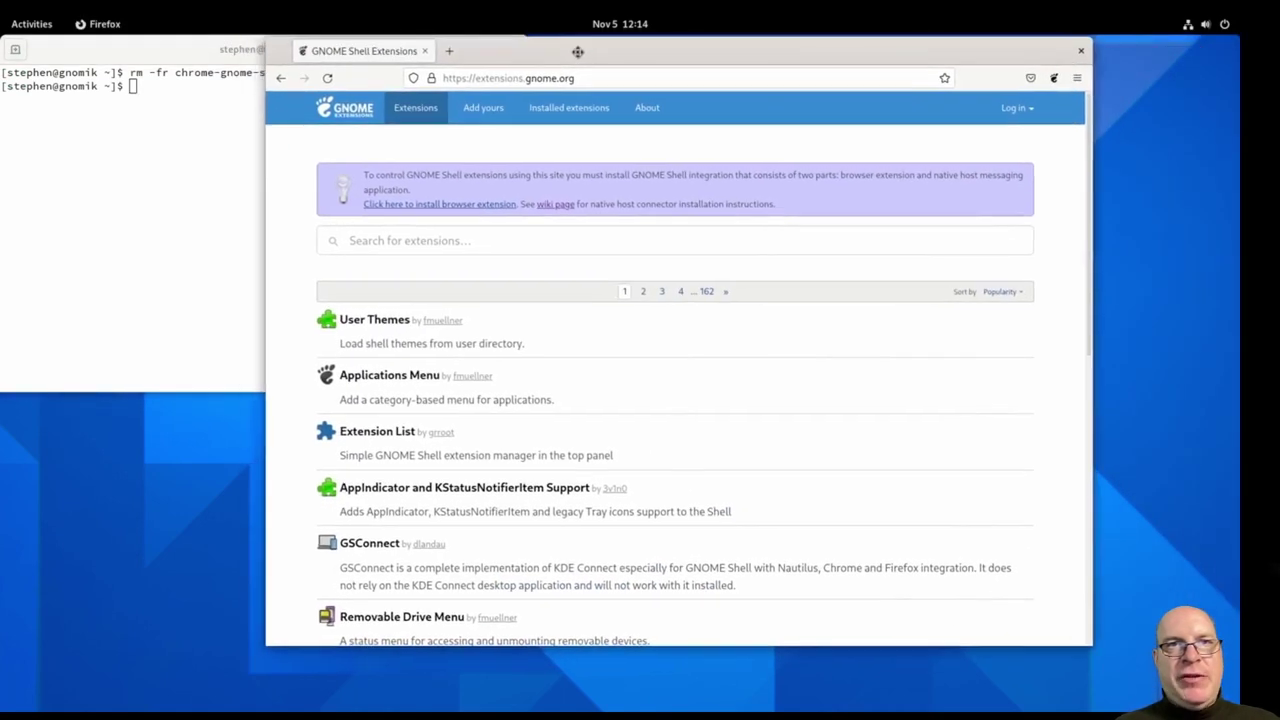
left_click(328, 78)
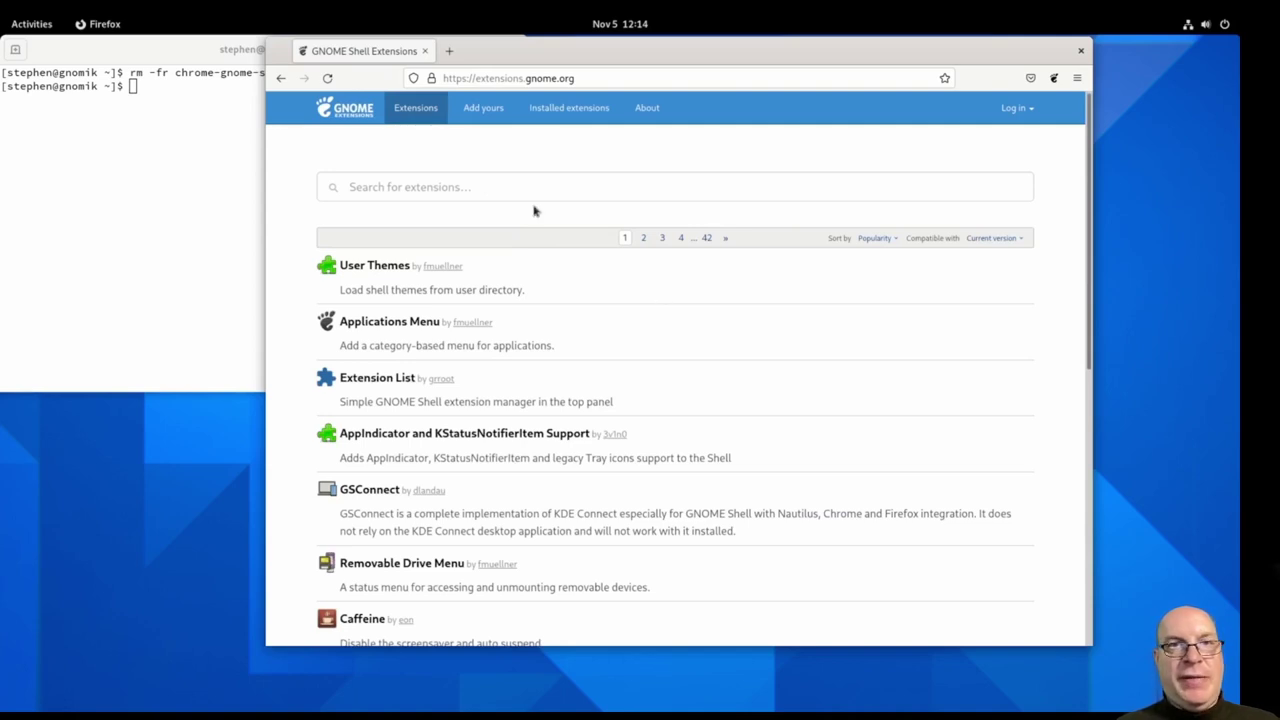
left_click(486, 187)
type("no overview")
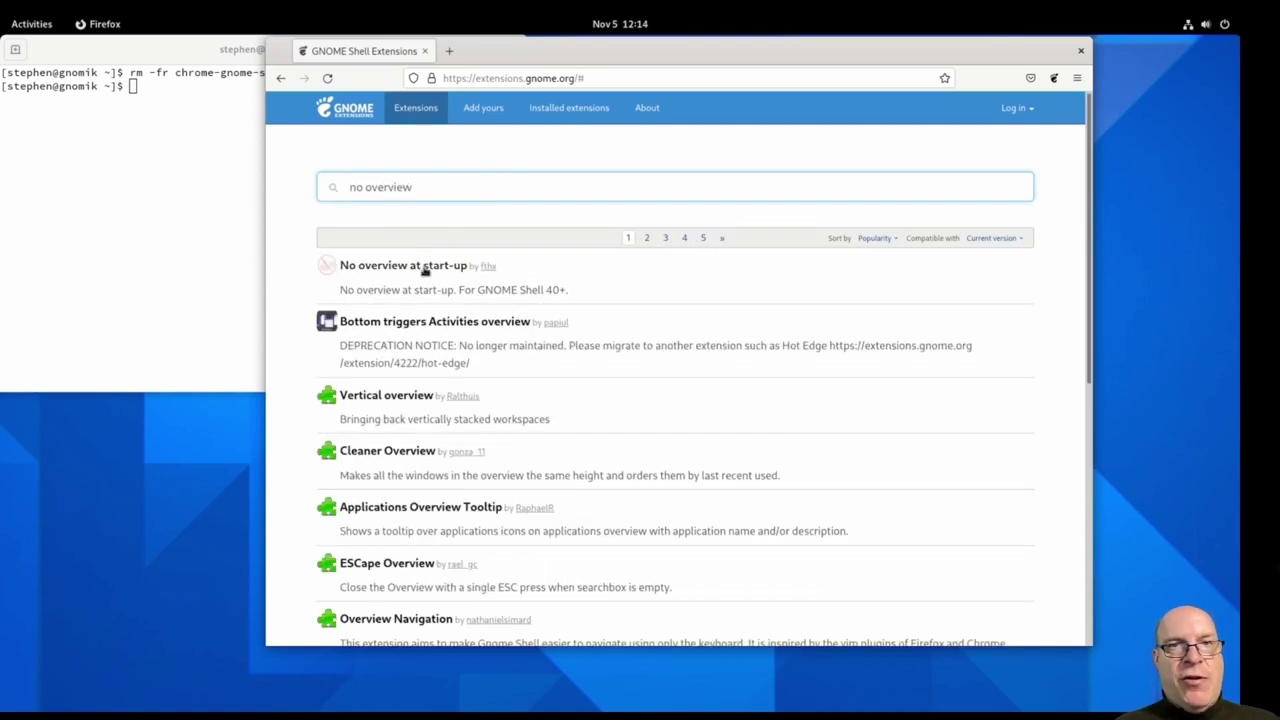
- Switch on and install No overview at start-up, then go back to the results
left_click(423, 267)
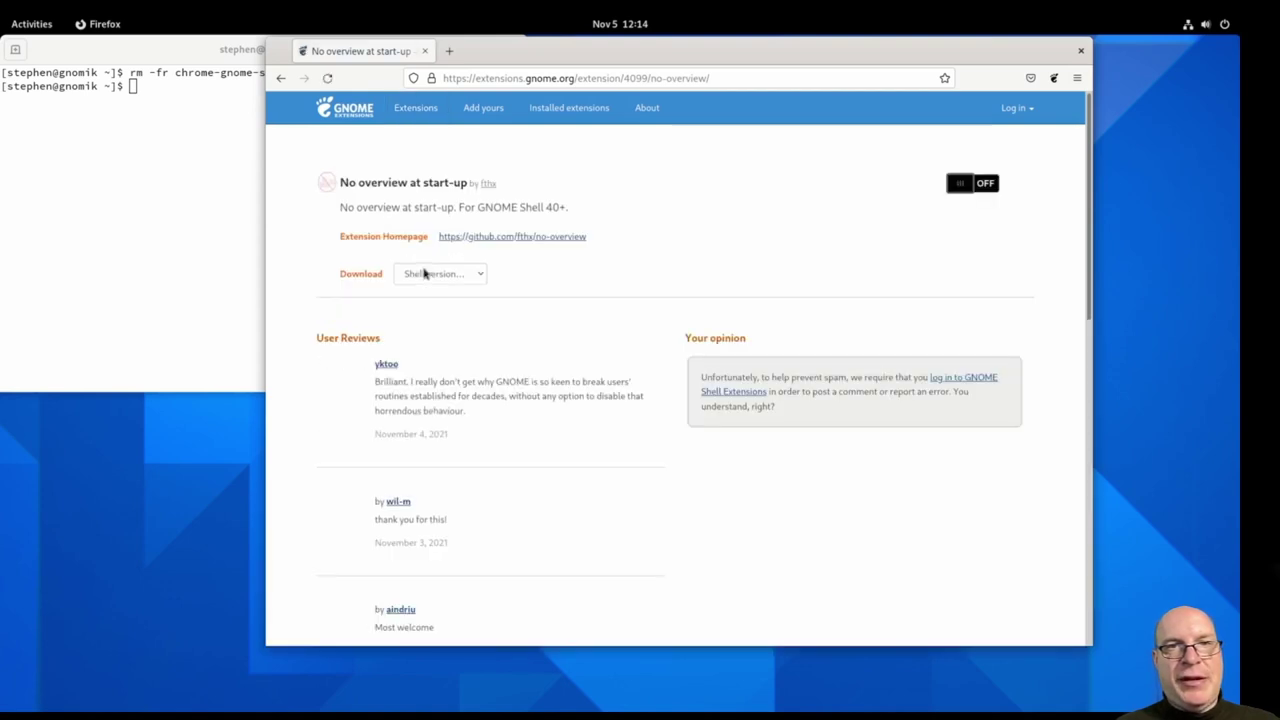
left_click(480, 276)
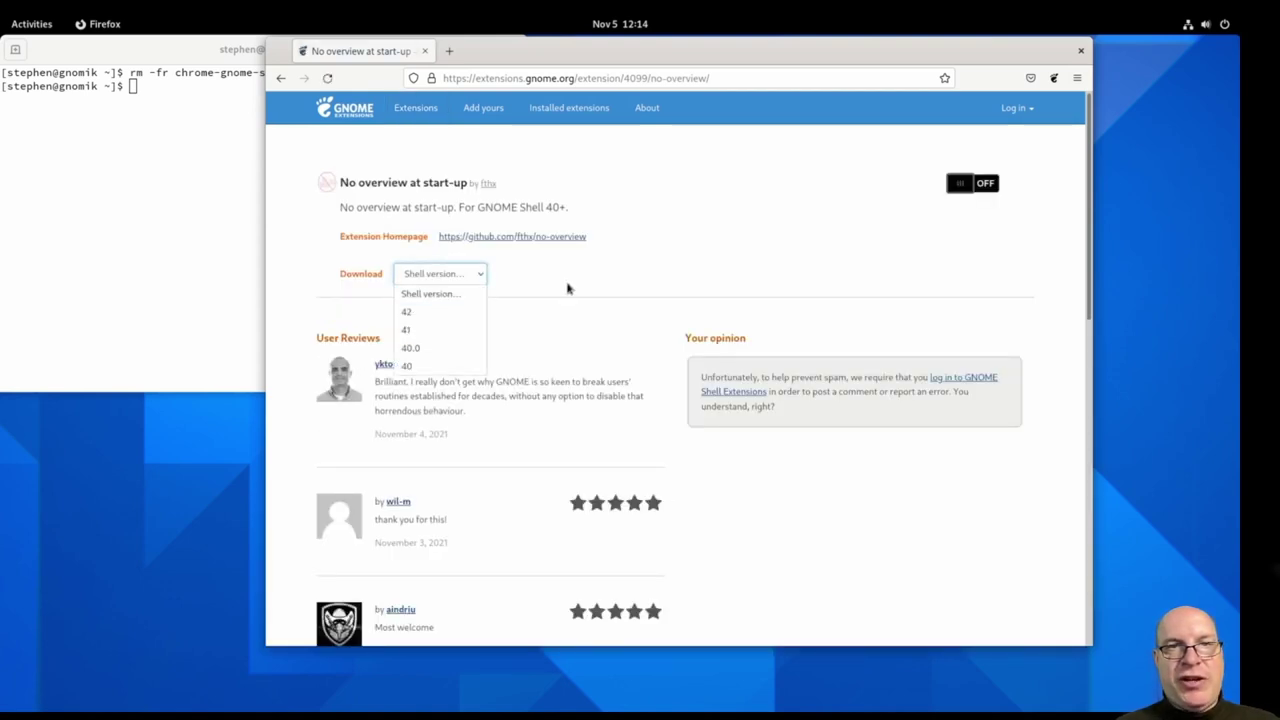
left_click(673, 269)
left_click(962, 184)
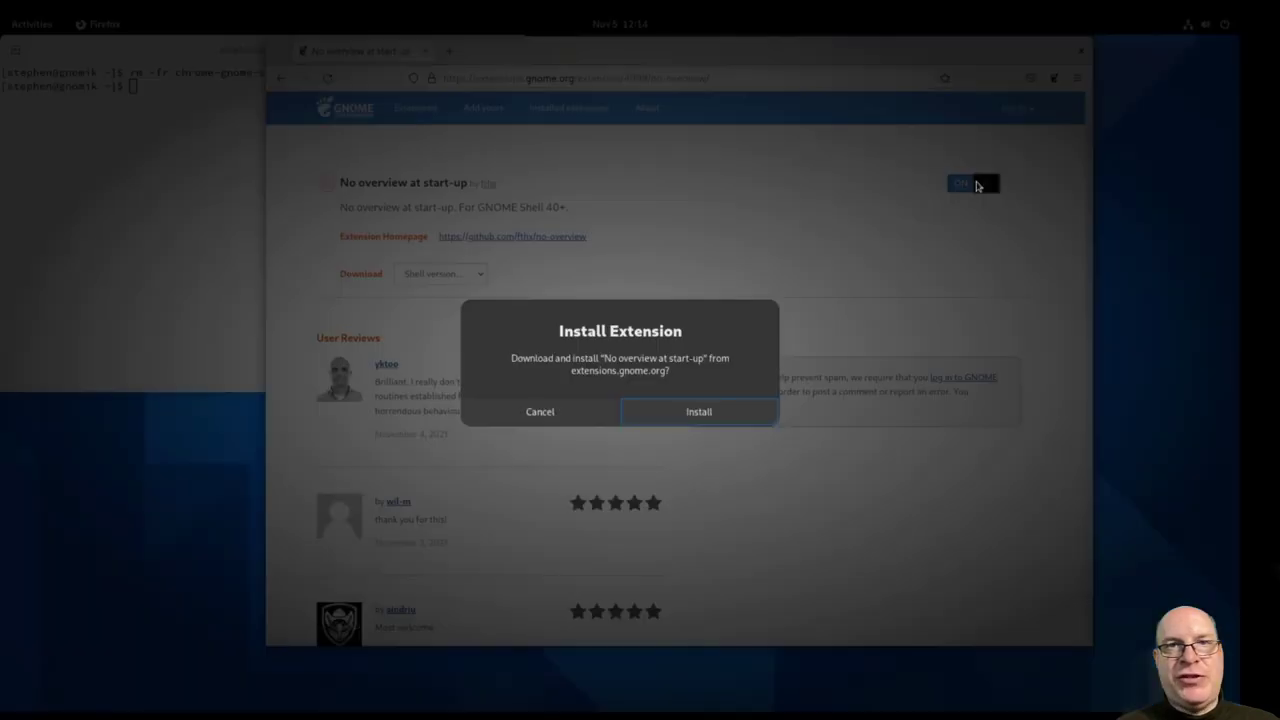
left_click(706, 409)
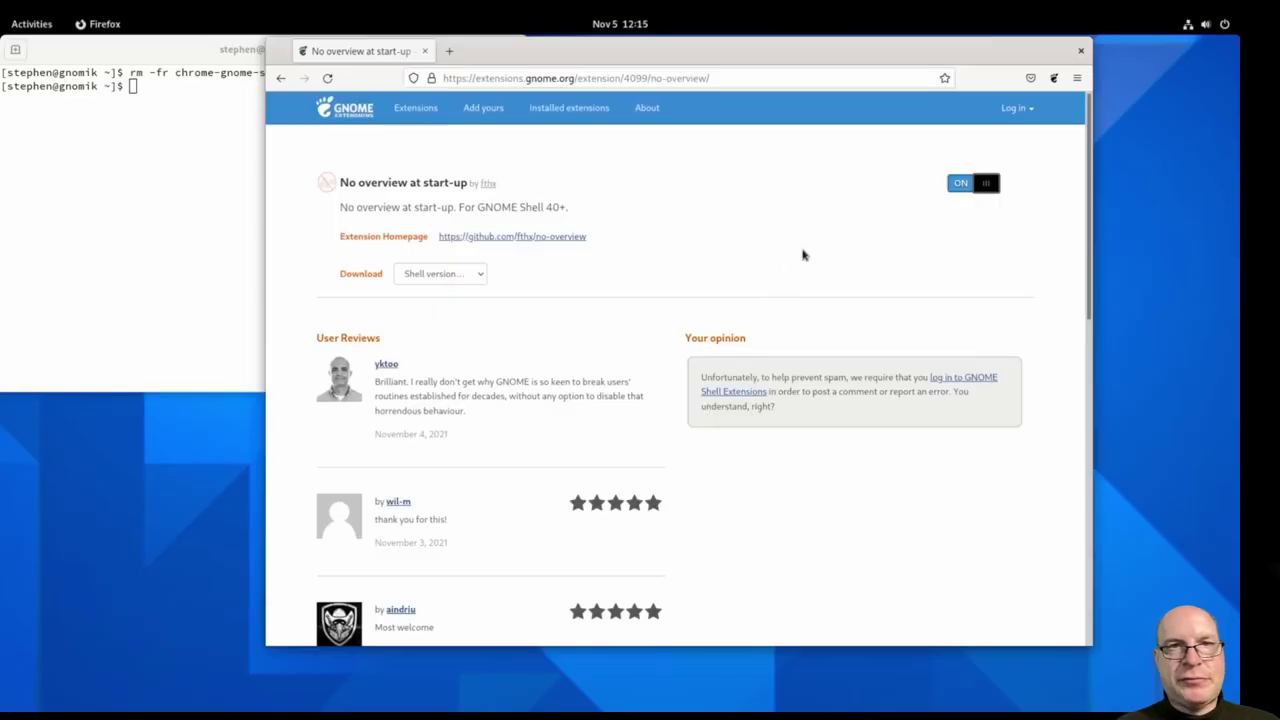
left_click(280, 78)
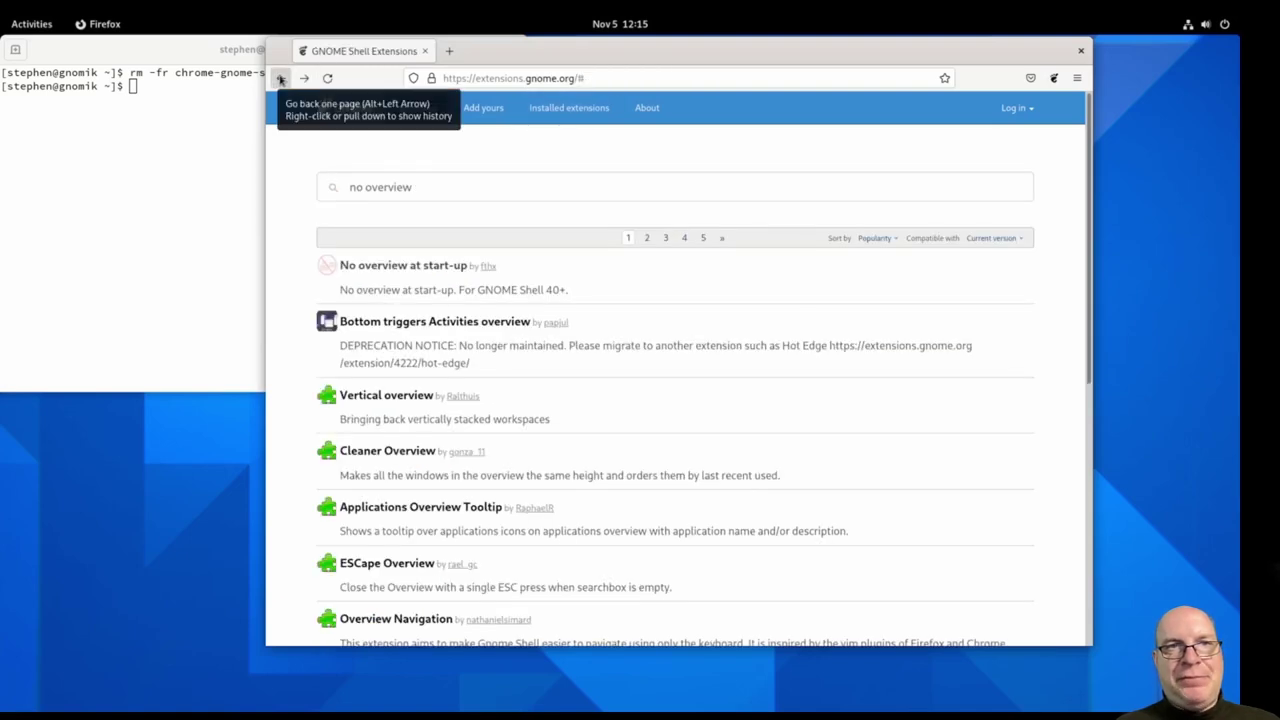
- Search for 'user th', open the User Themes extension and switch it on
left_click(433, 185)
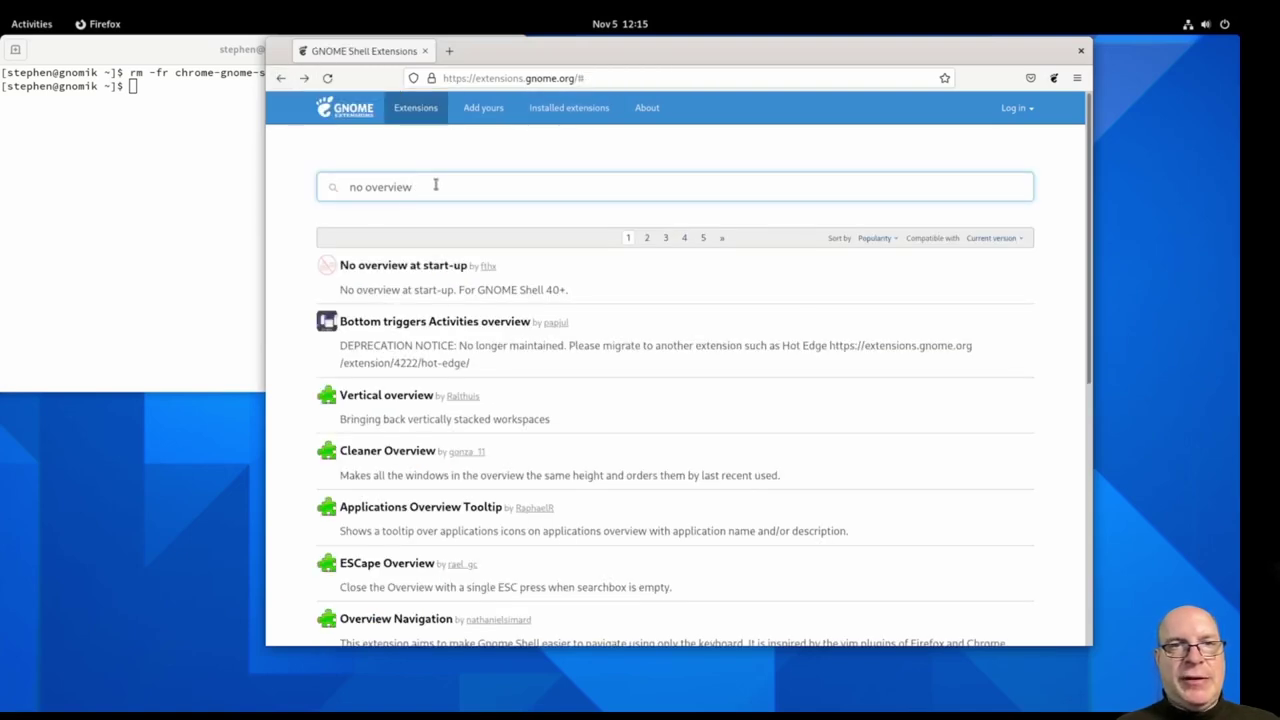
key("BackSpace")
key("BackSpace")
key("BackSpace")
key("BackSpace")
key("BackSpace")
key("BackSpace")
key("BackSpace")
key("BackSpace")
key("BackSpace")
key("BackSpace")
type("u")
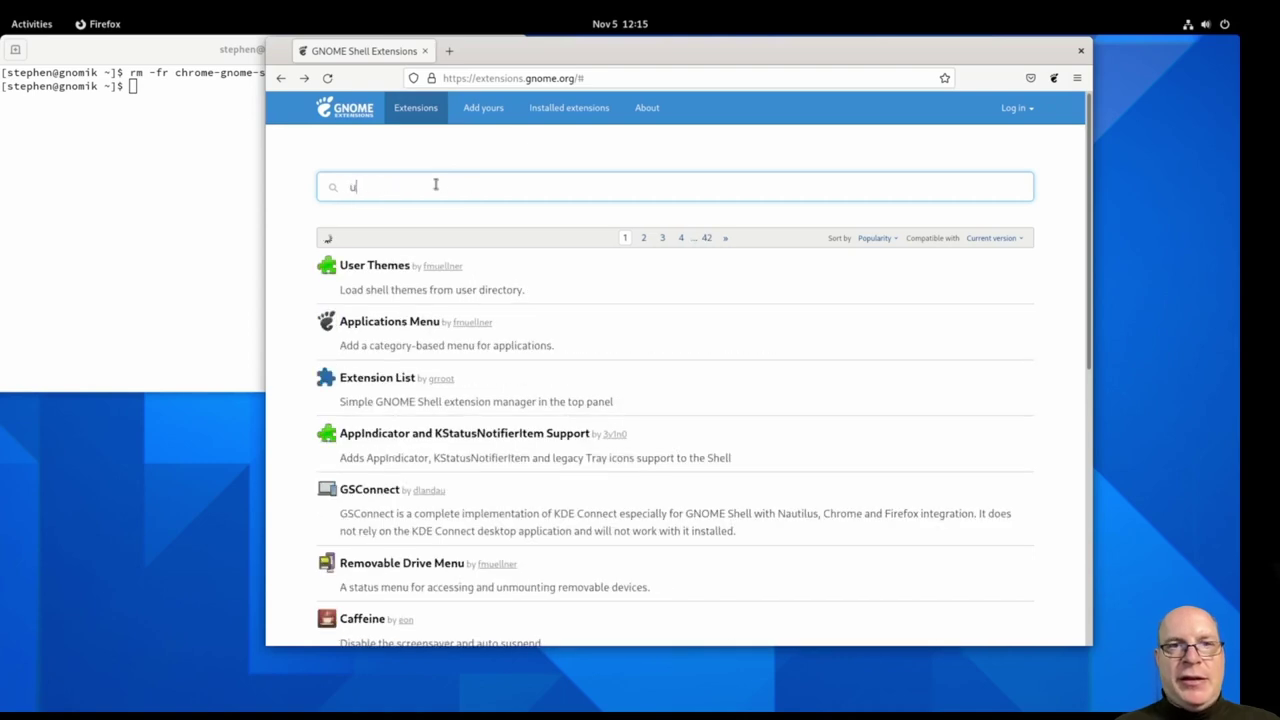
type("ser th")
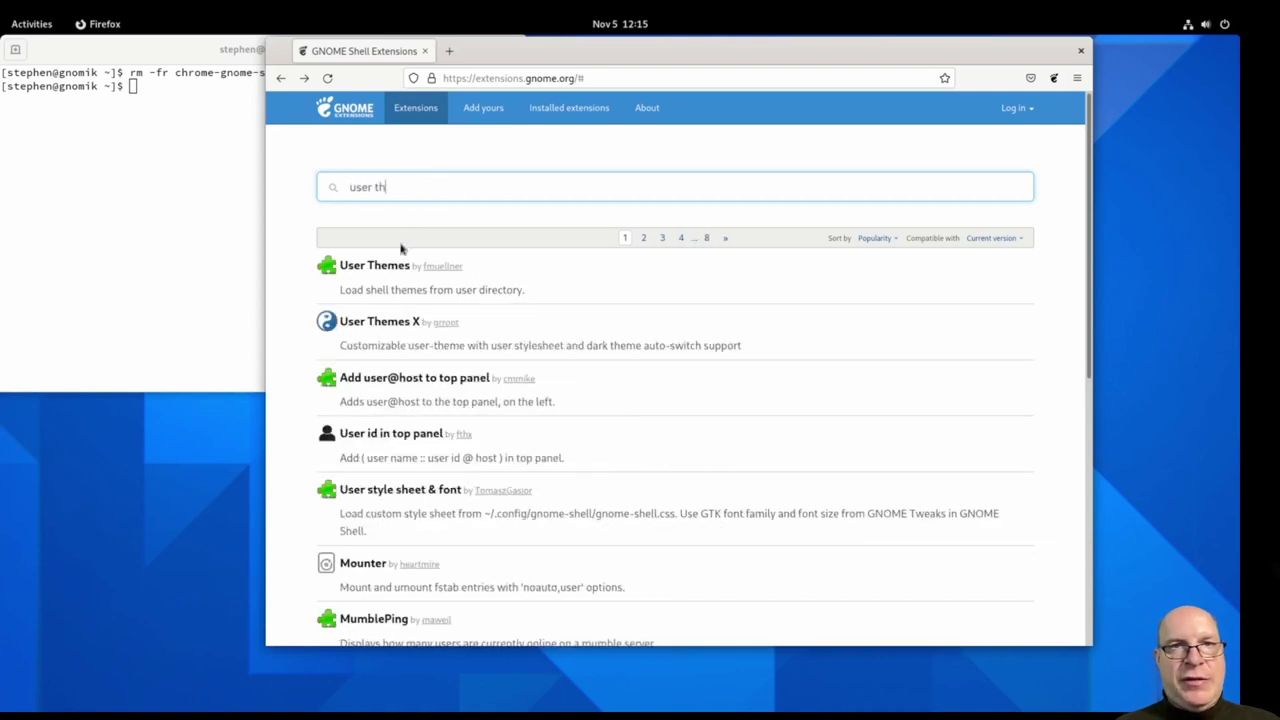
left_click(385, 267)
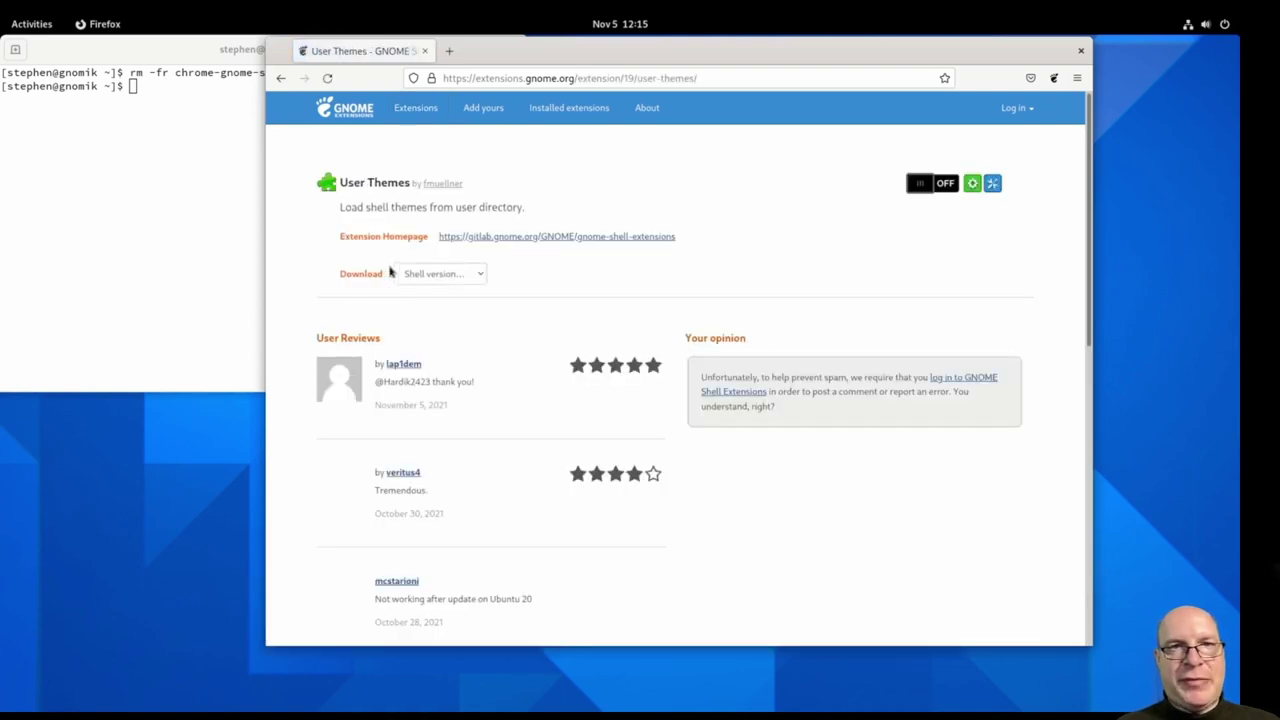
left_click(480, 274)
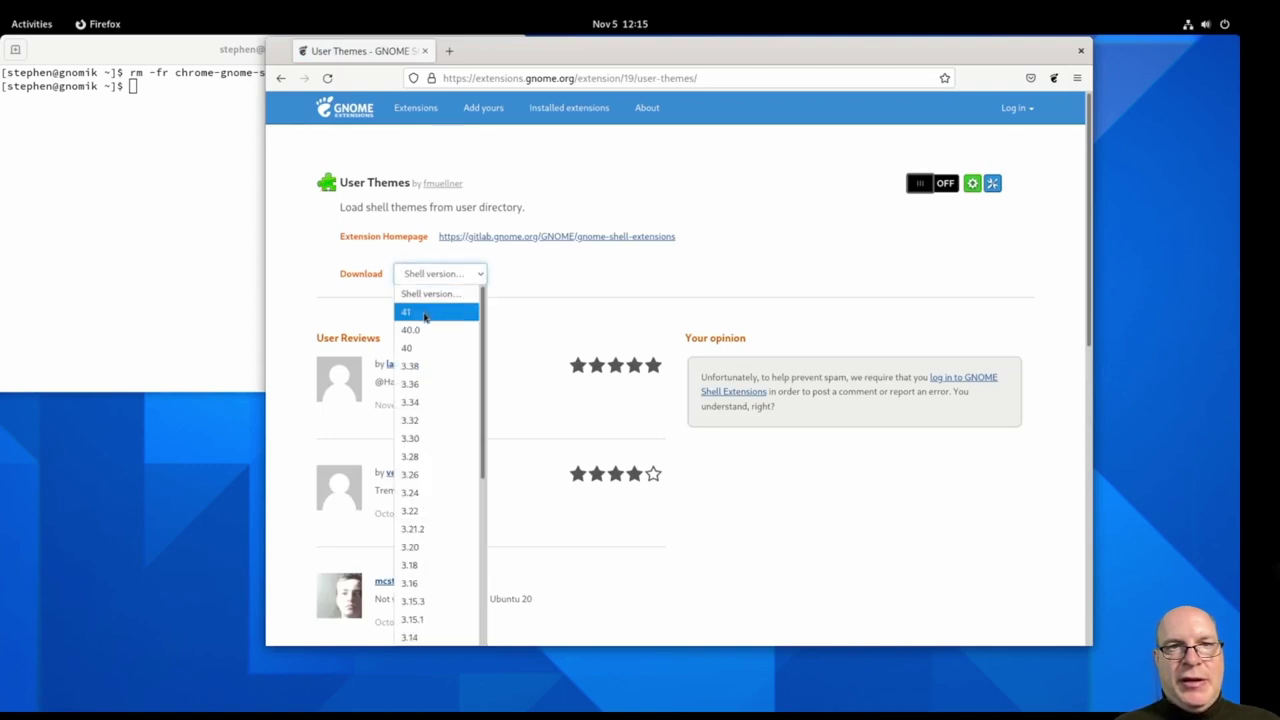
left_click(528, 285)
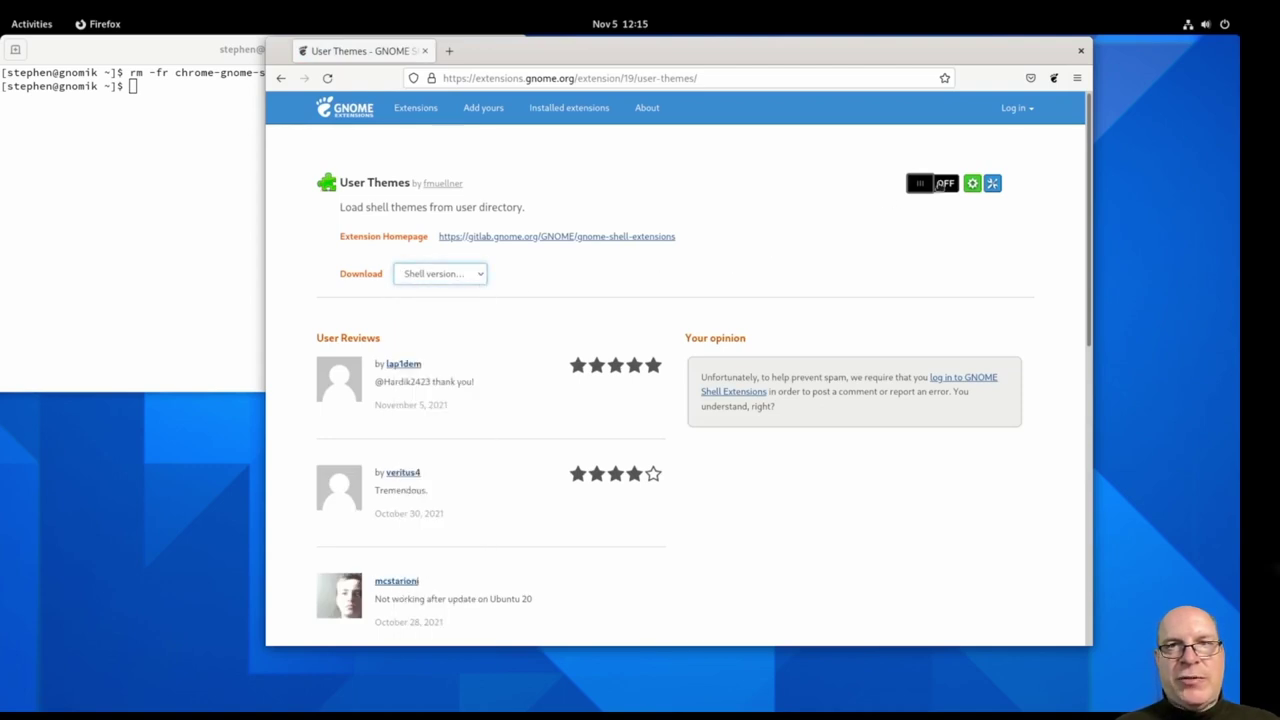
left_click(940, 185)
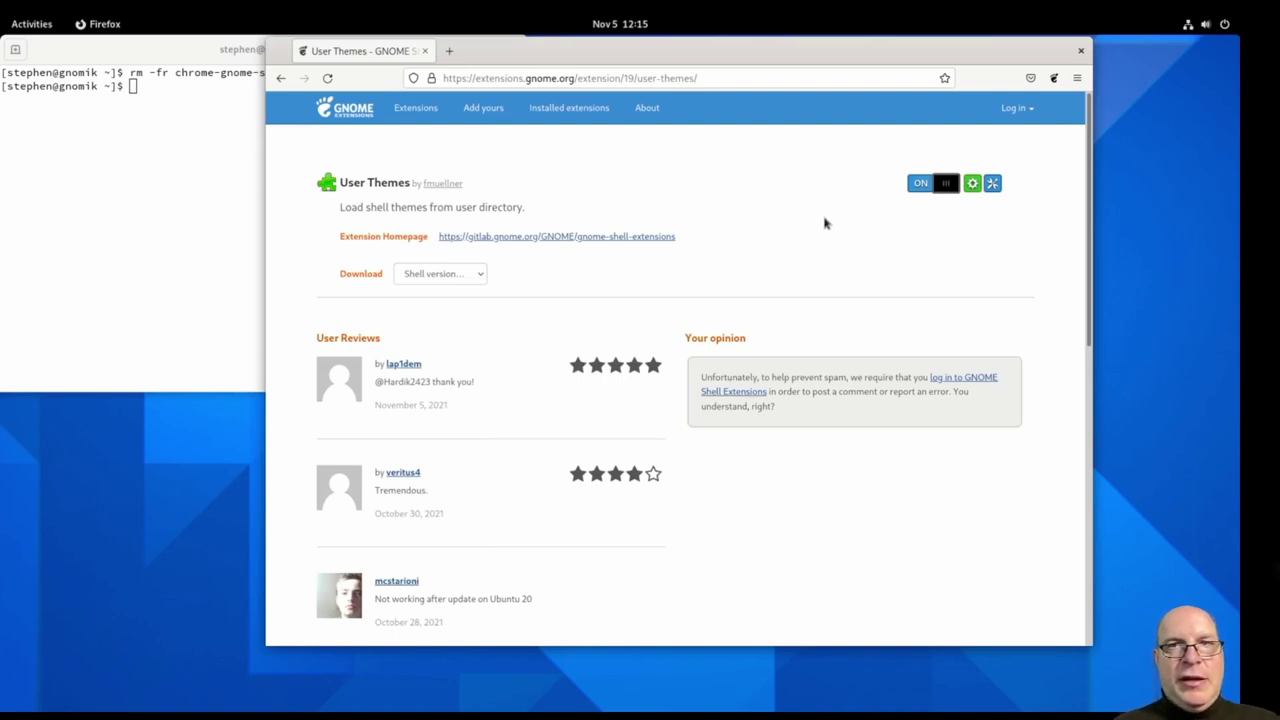
- Return to the search results and replace the query with 'arc menu'
left_click(284, 82)
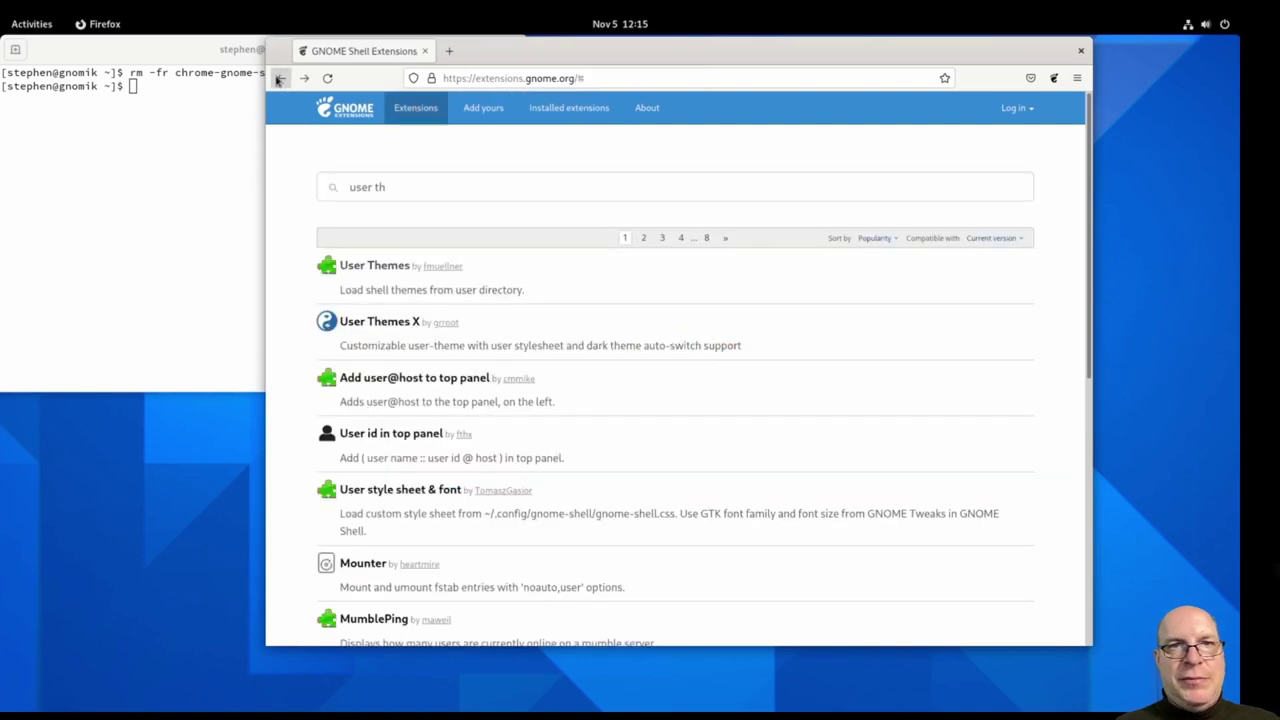
left_click(390, 187)
triple_click(390, 187)
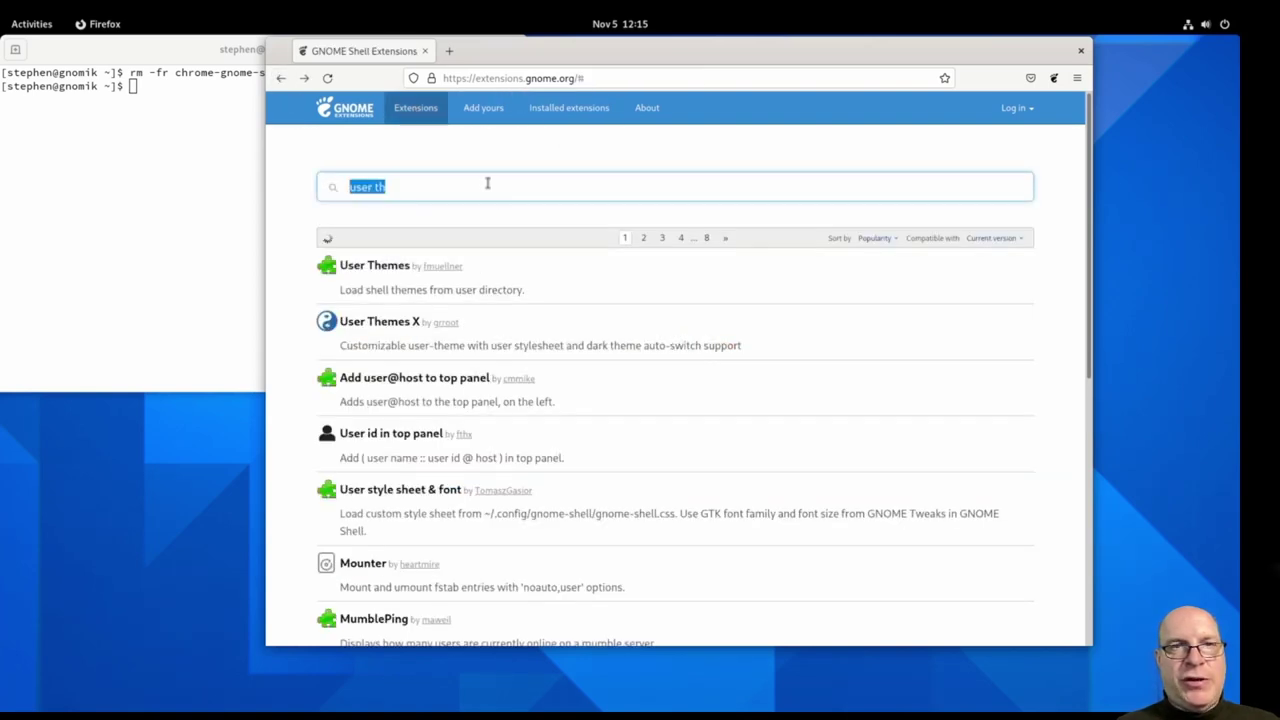
key("BackSpace")
type("arc menu")
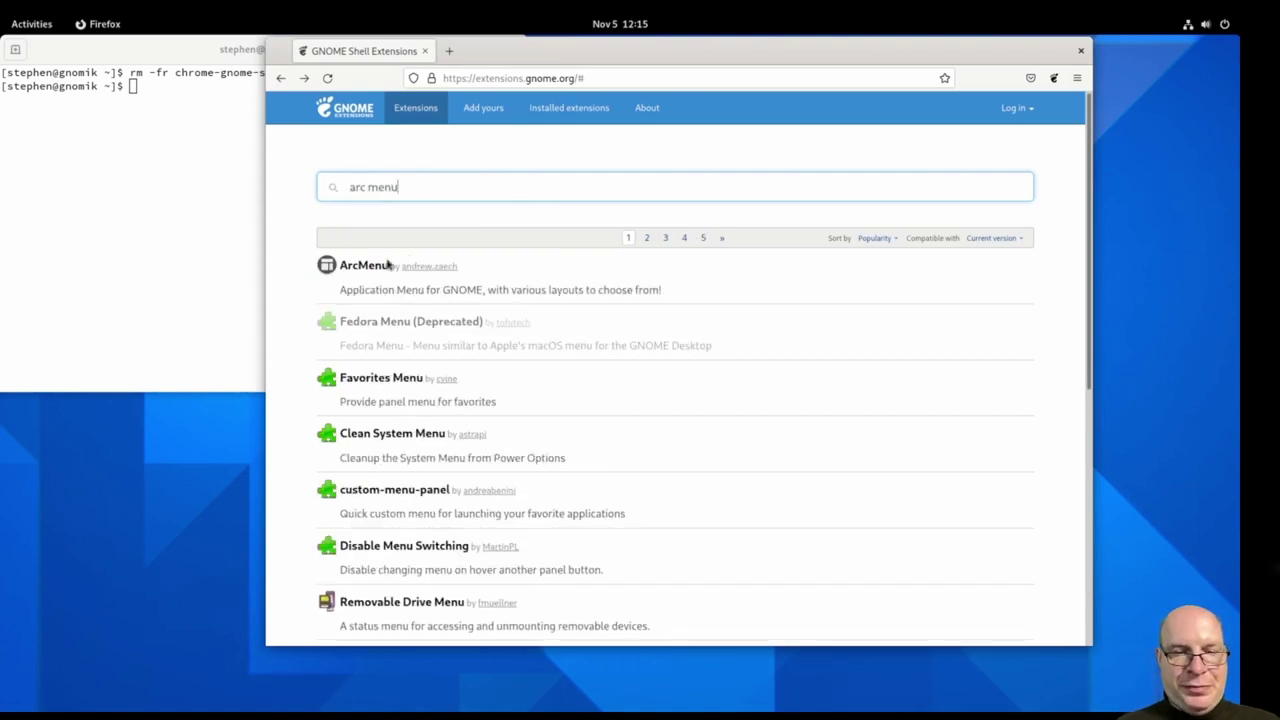
- Open the ArcMenu extension page, switch it on and confirm the install
left_click(366, 266)
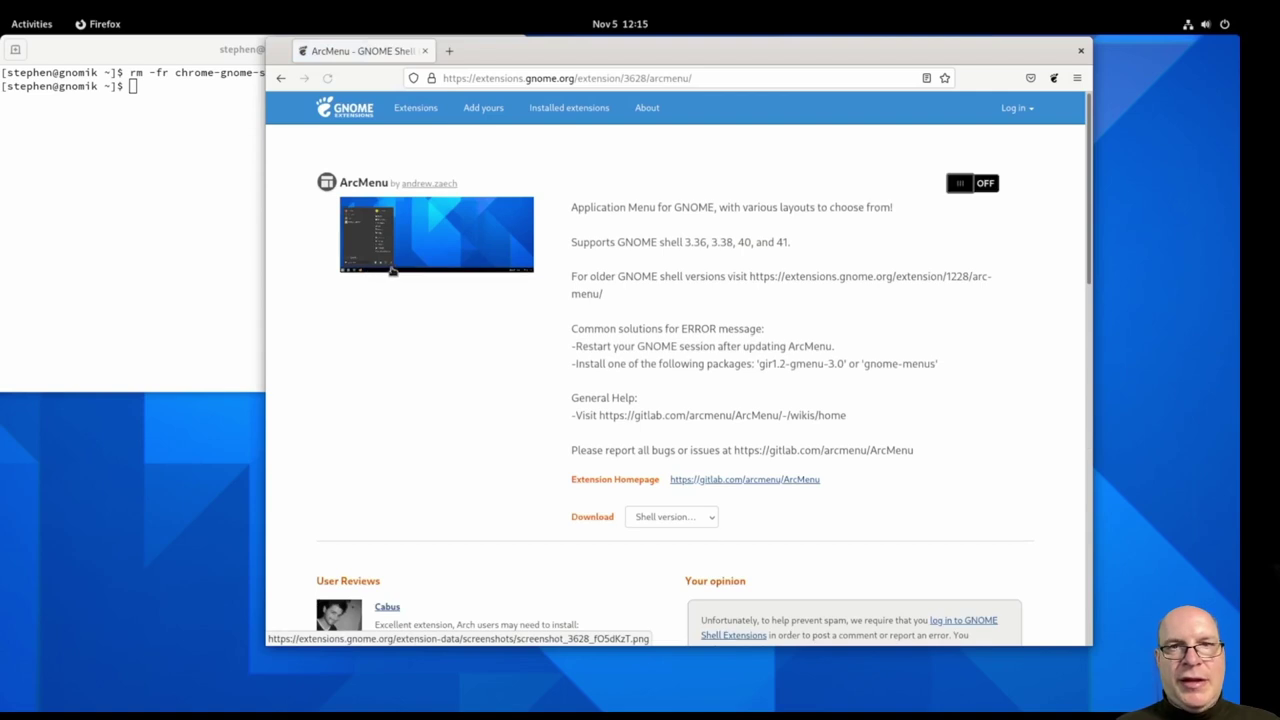
left_click(712, 517)
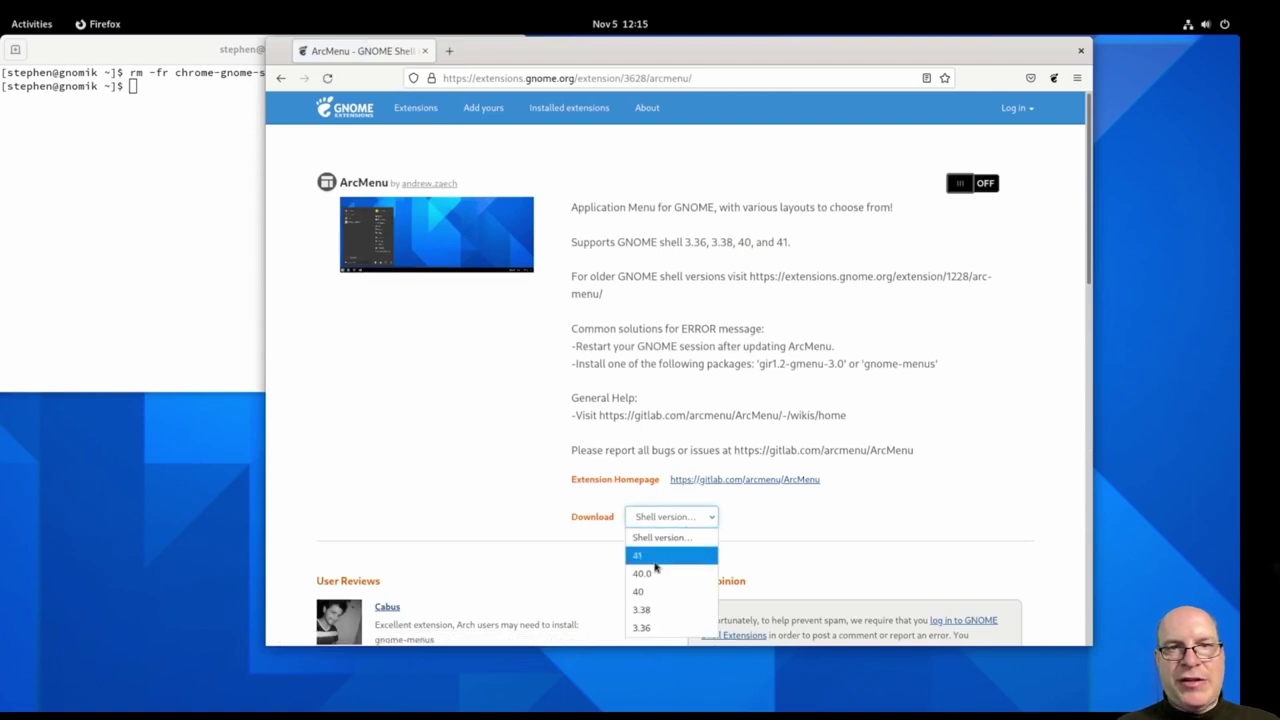
left_click(788, 509)
left_click(983, 183)
left_click(700, 406)
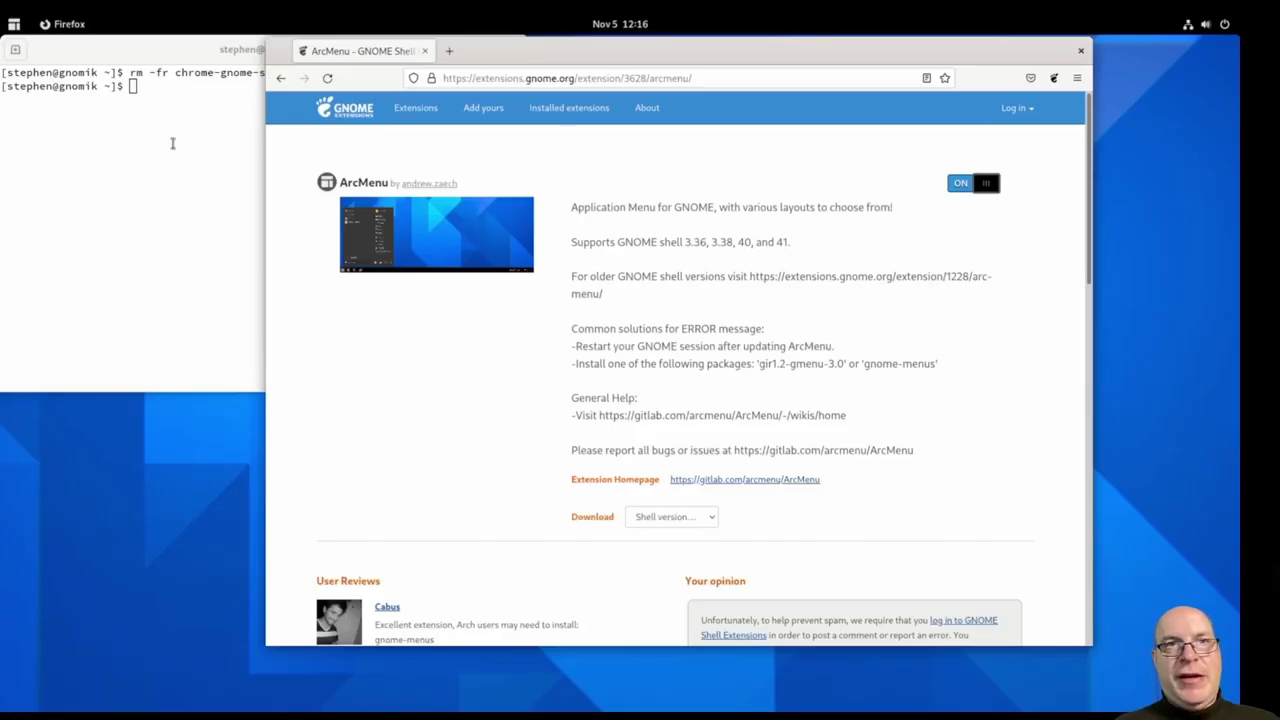
- Try the new ArcMenu application menu, then return to the search results
left_click(14, 24)
left_click(14, 24)
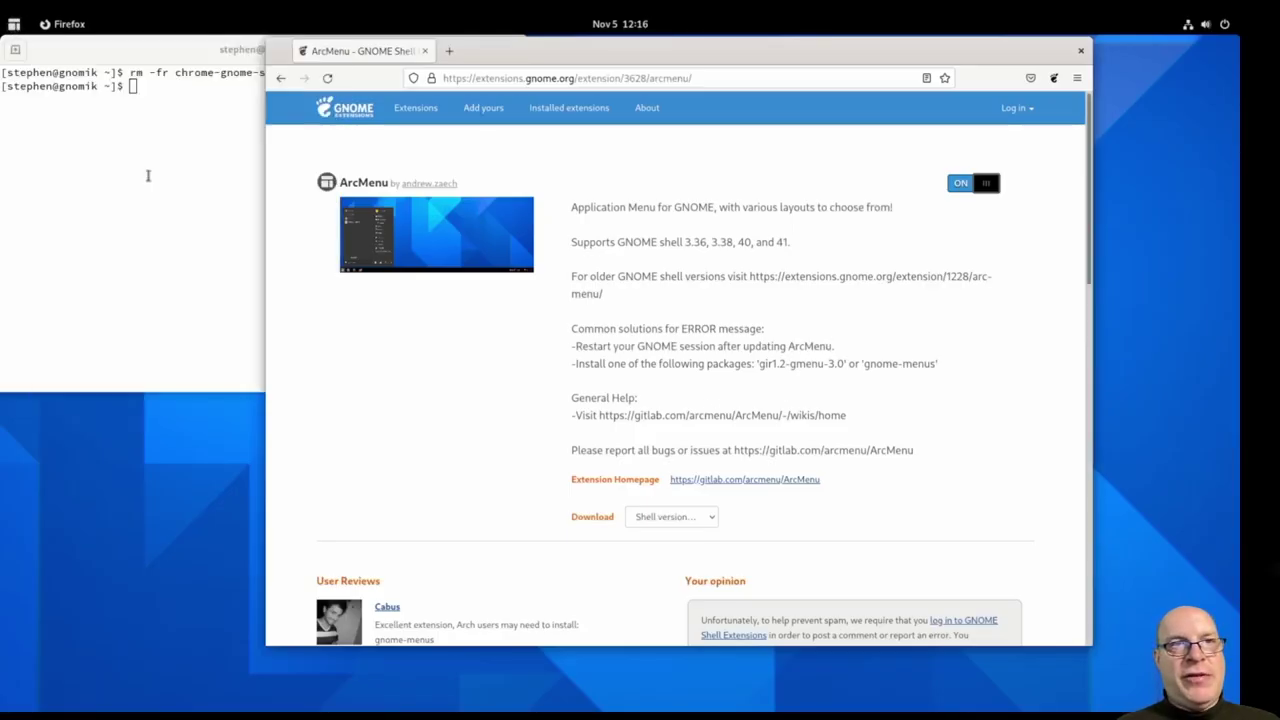
left_click(280, 78)
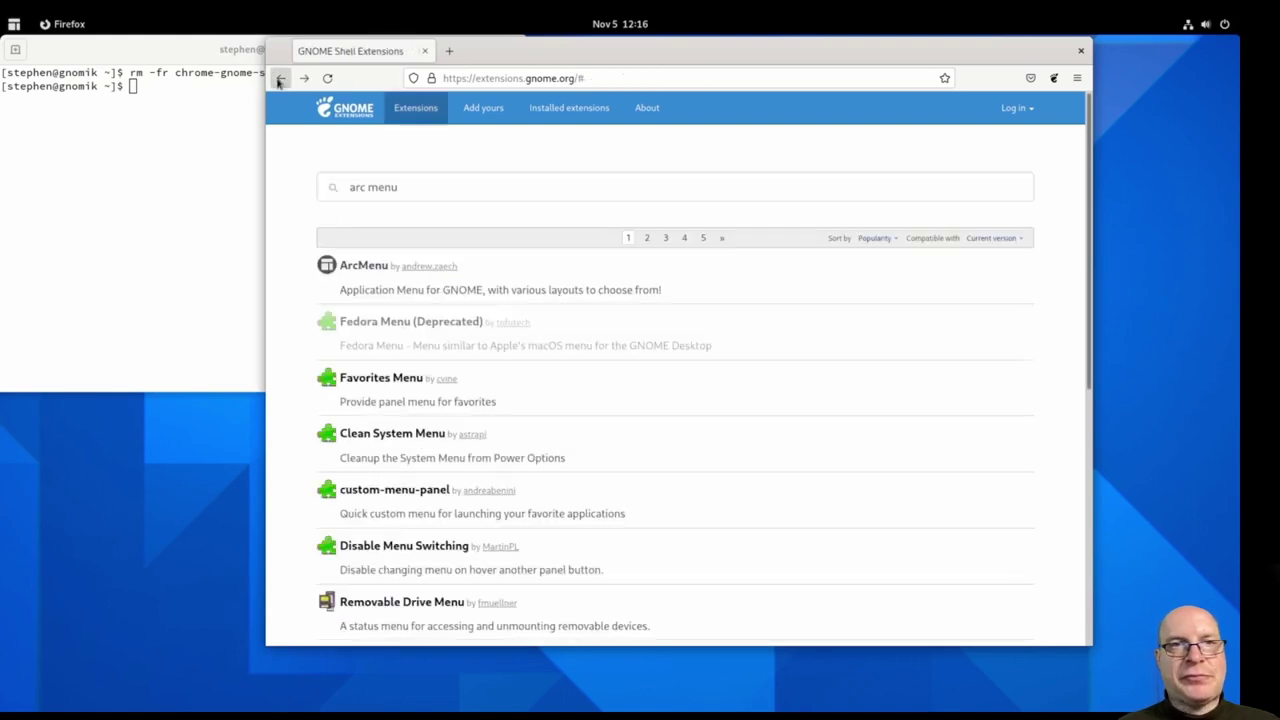
left_click_drag(407, 187, 337, 186)
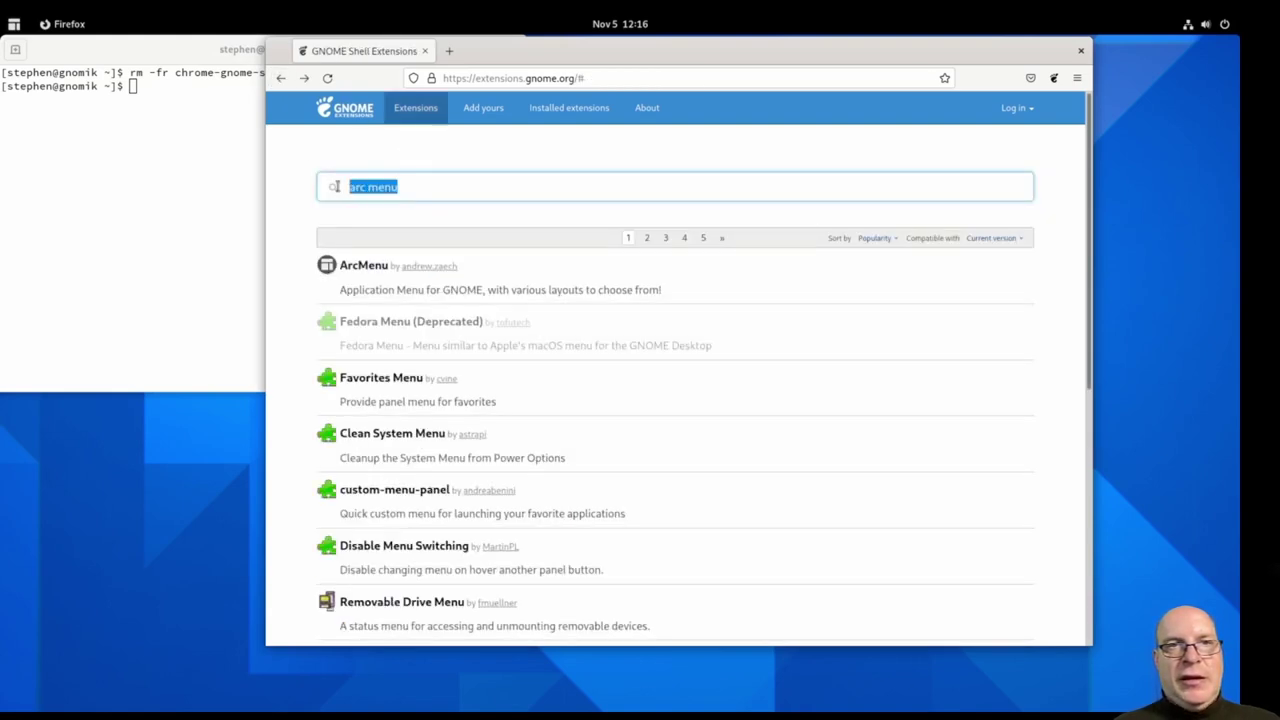
- Search 'dash to panel', install and enable Dash to Panel, then close Firefox
type("dash to panel")
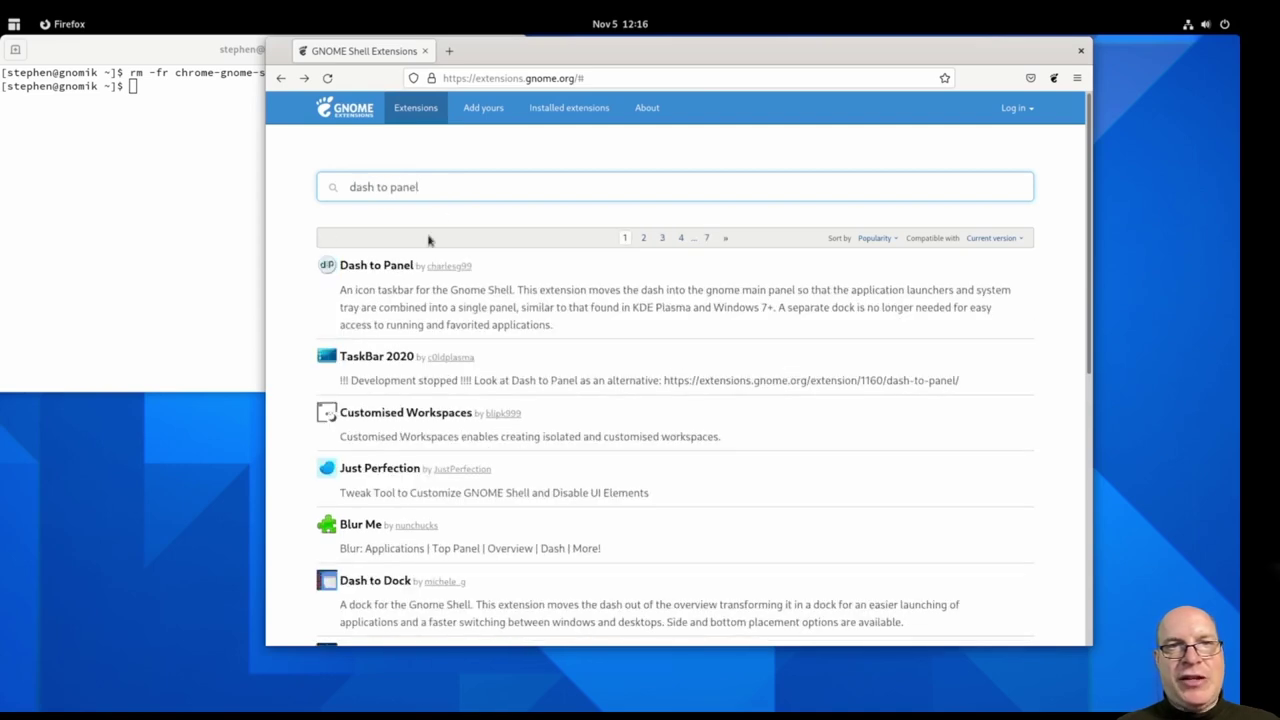
left_click(400, 266)
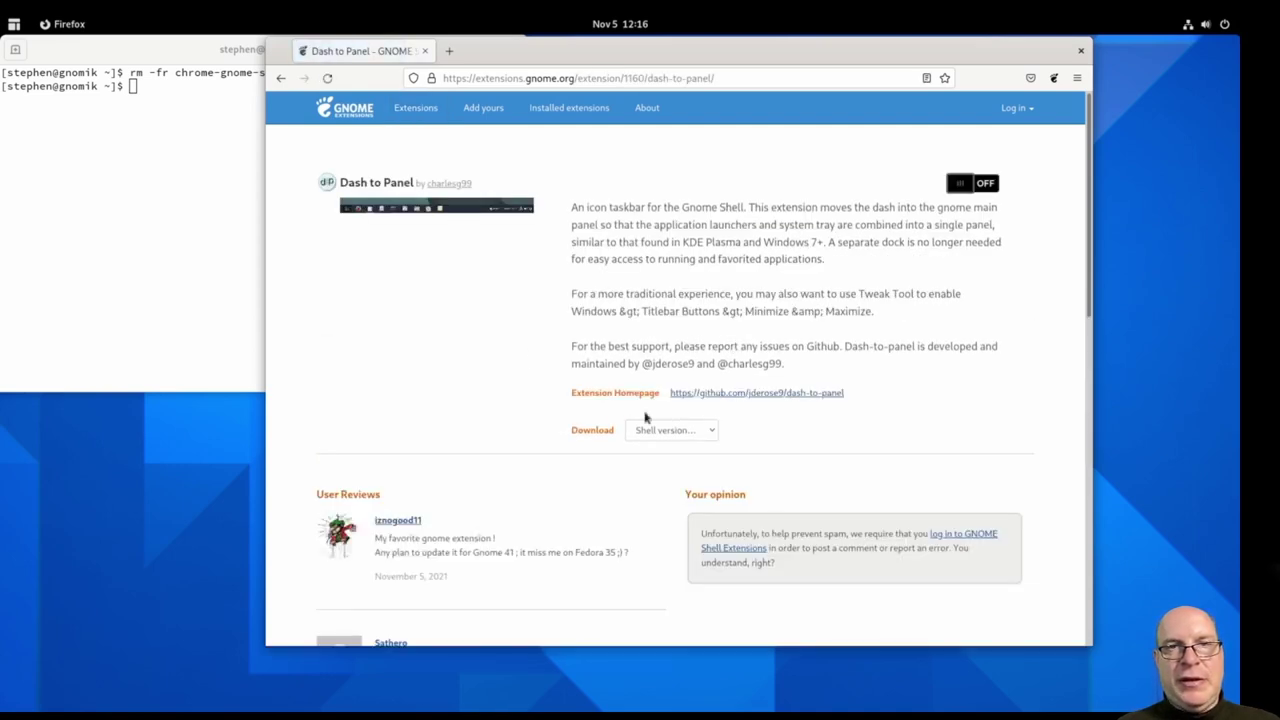
left_click(703, 432)
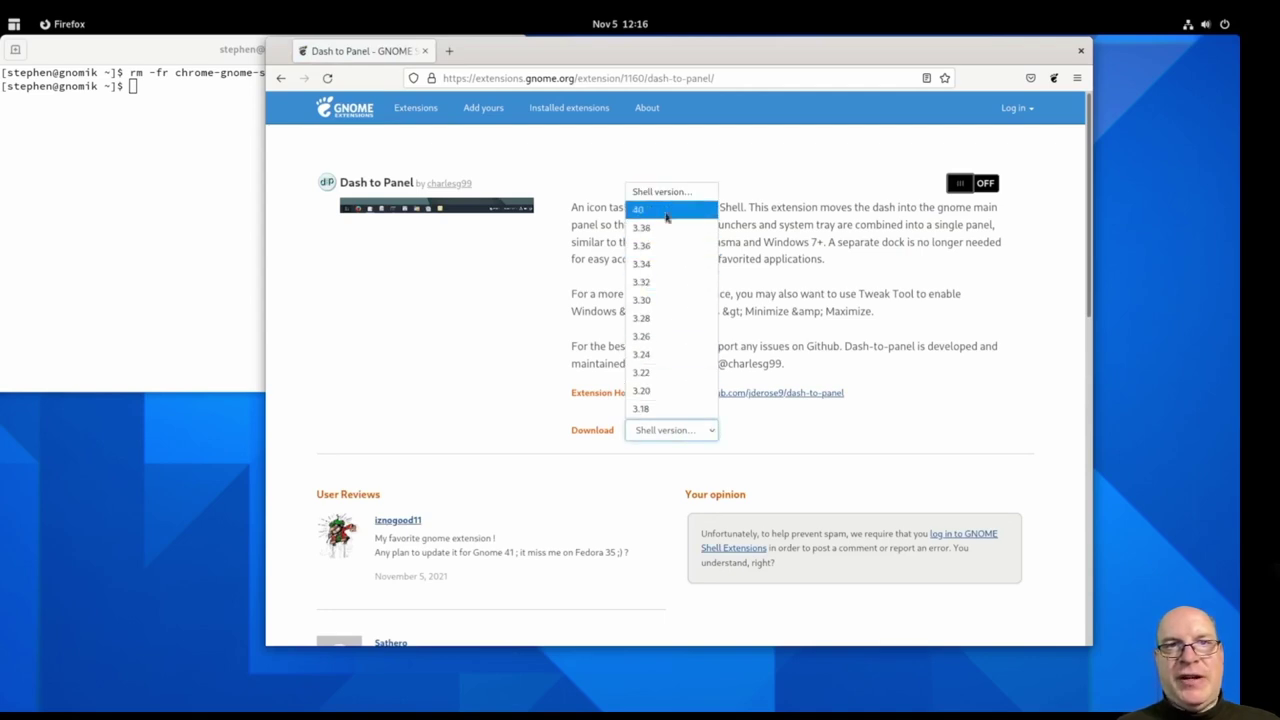
left_click(1013, 285)
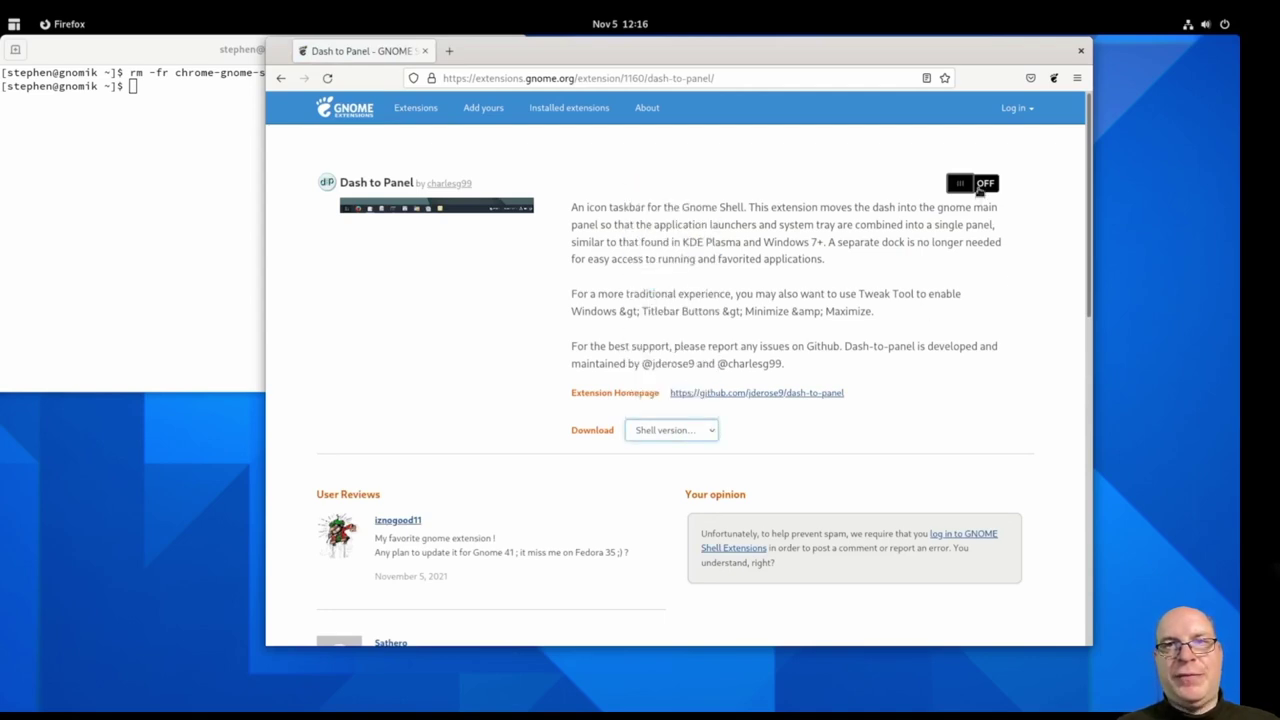
left_click(980, 188)
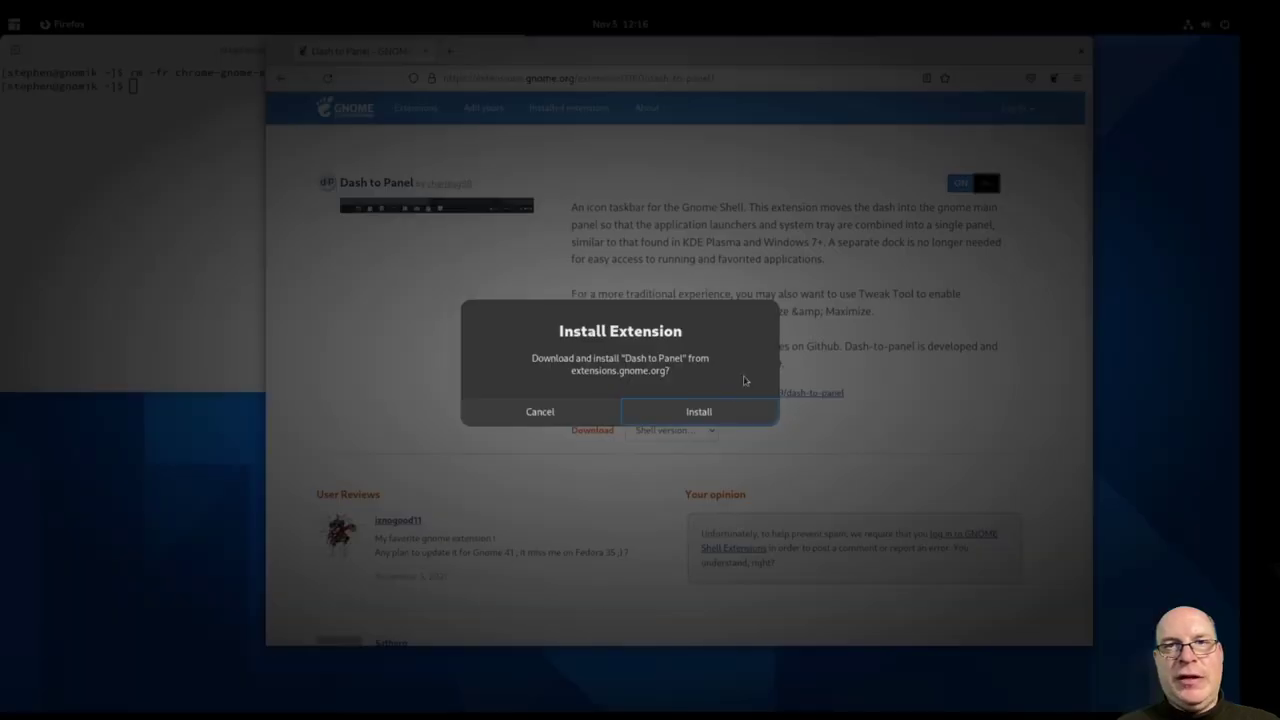
left_click(726, 411)
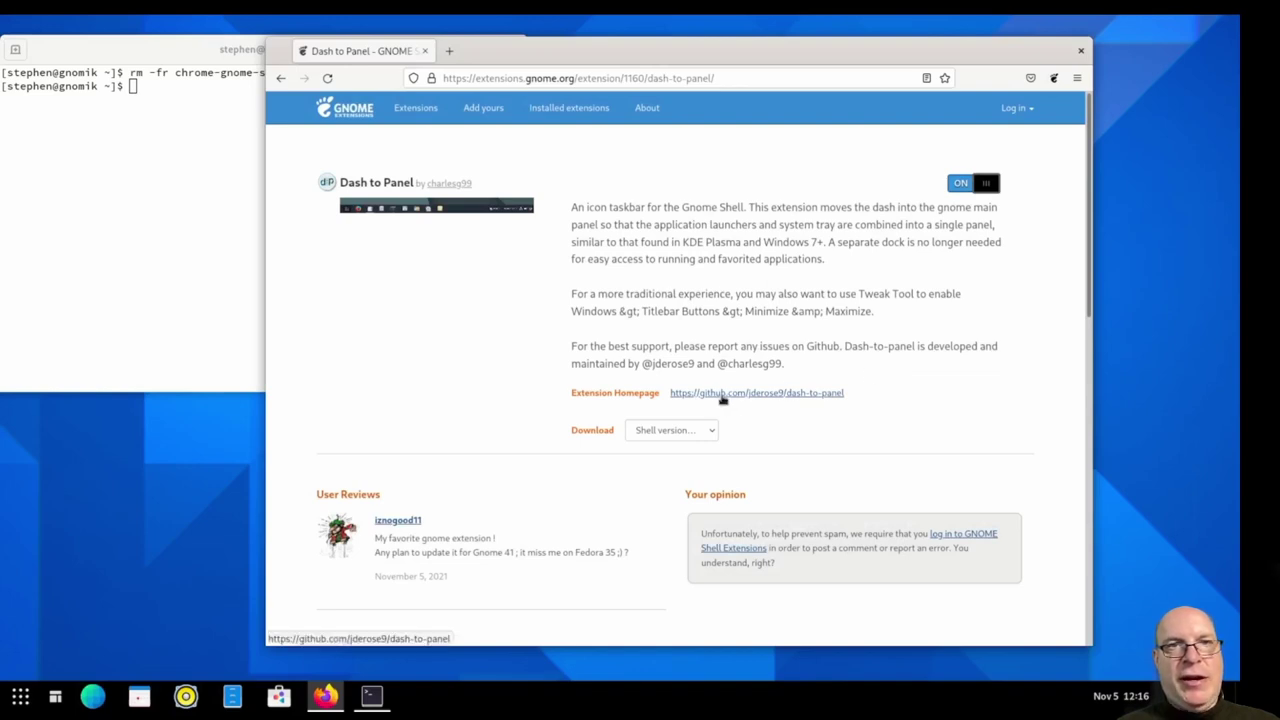
left_click(1080, 53)
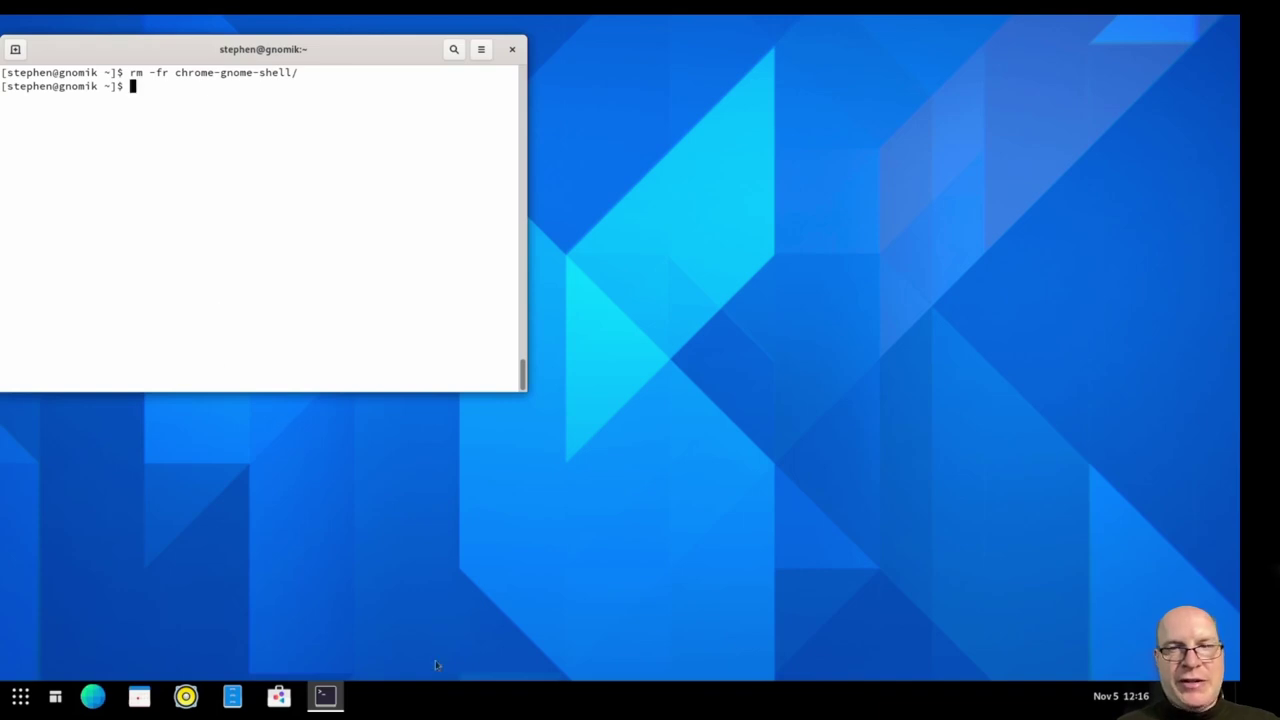
right_click(451, 704)
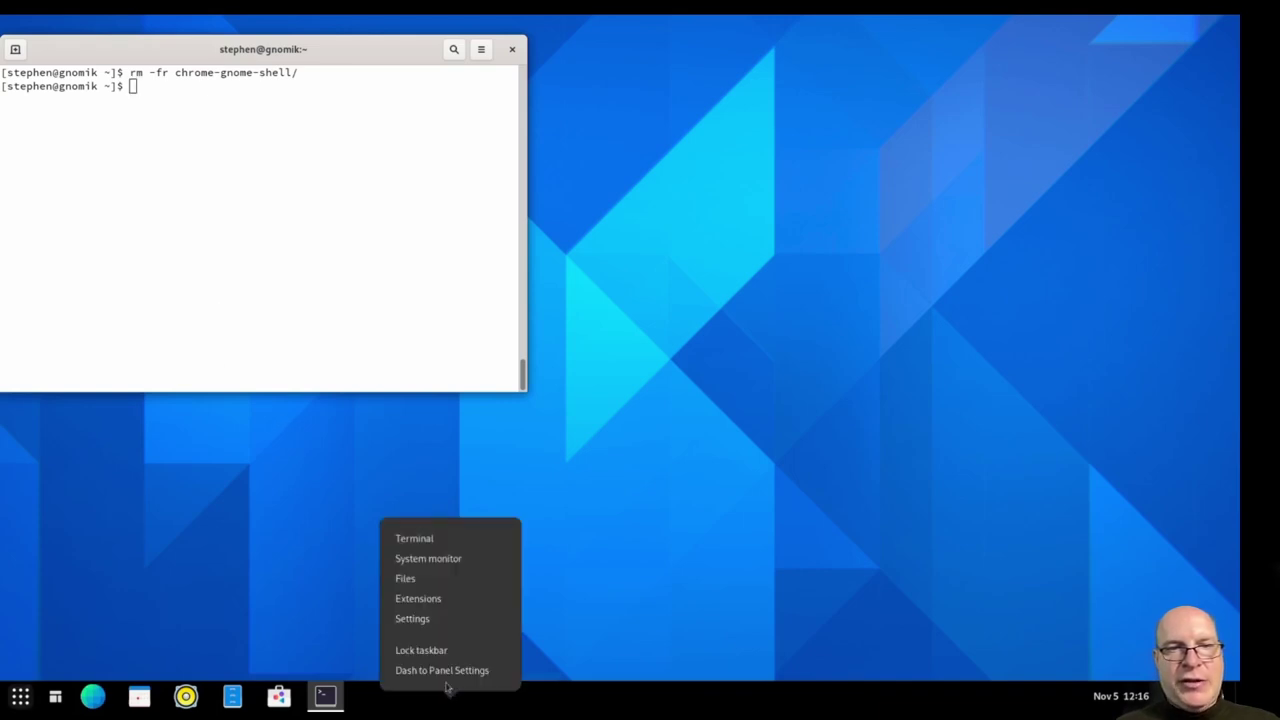
left_click(434, 626)
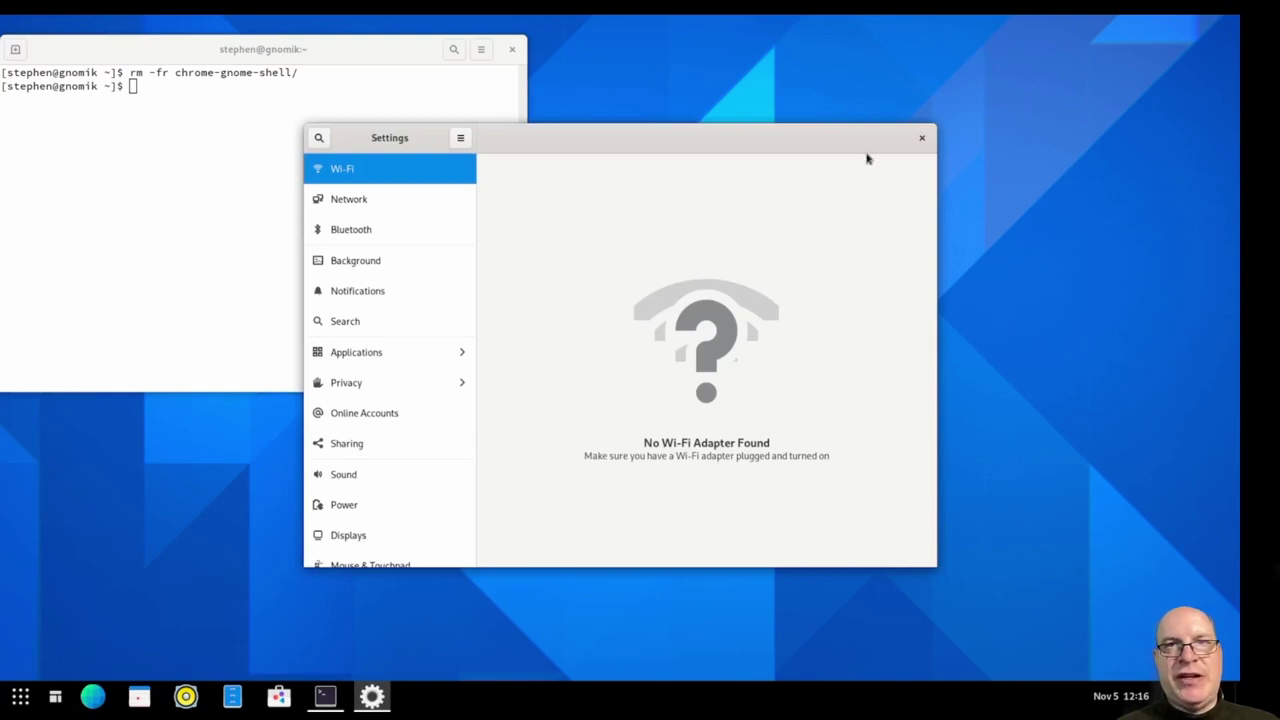
scroll(382, 363, "down", 5)
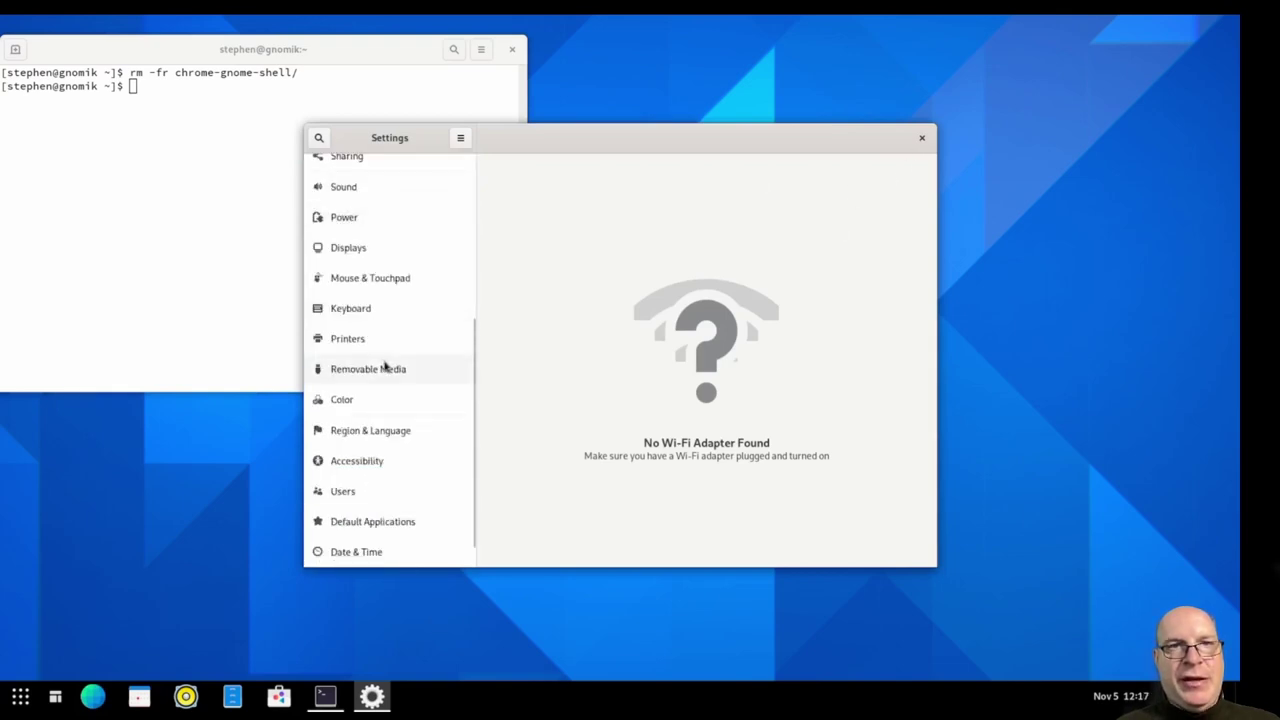
scroll(377, 352, "down", 1)
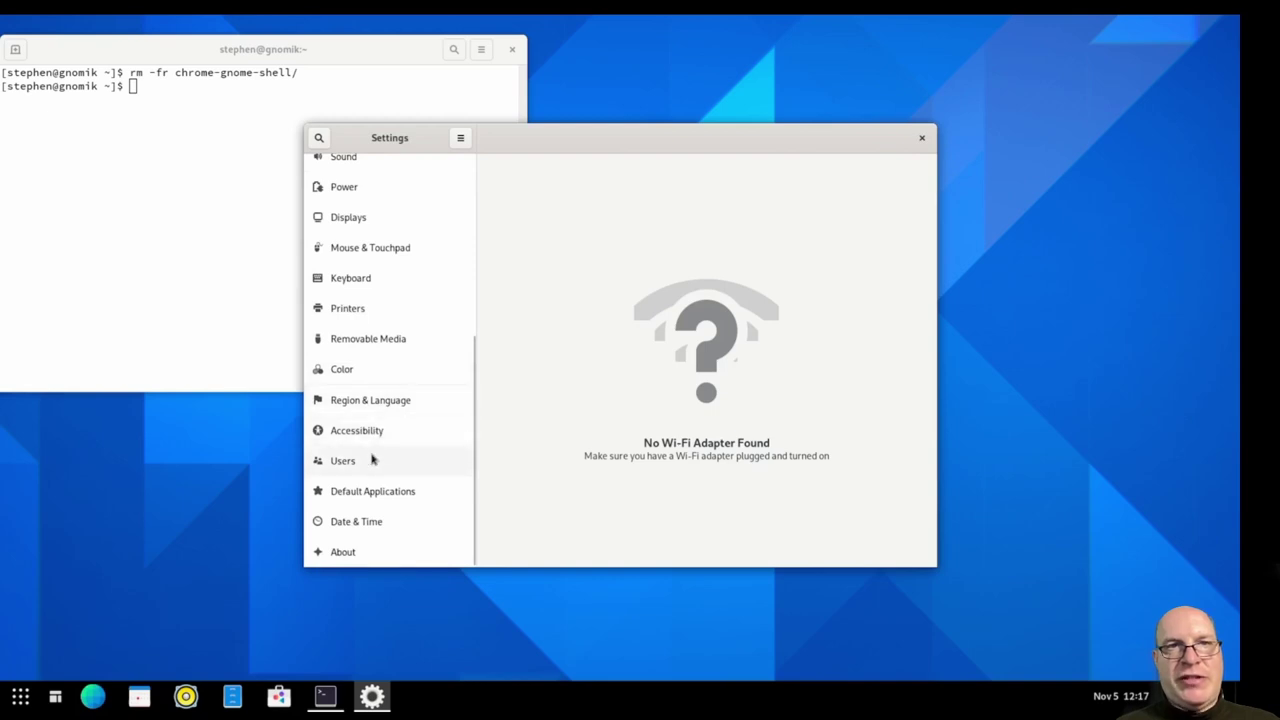
scroll(386, 497, "up", 6)
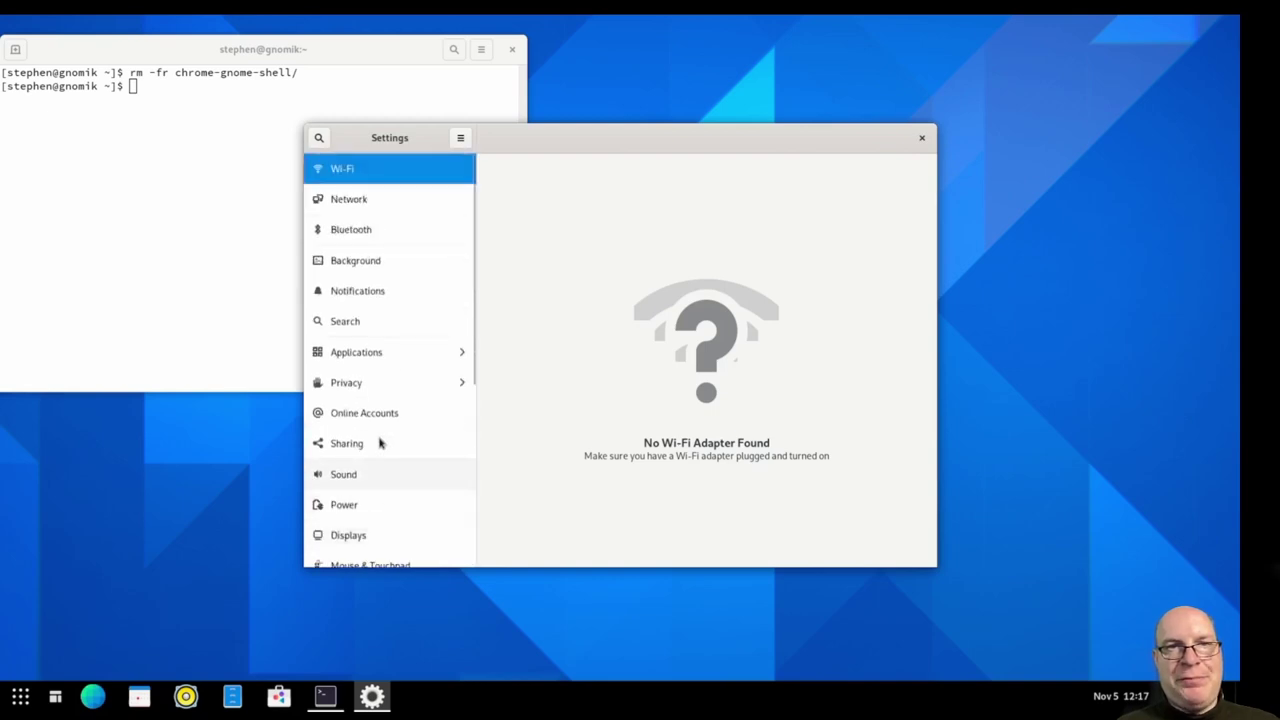
left_click(922, 137)
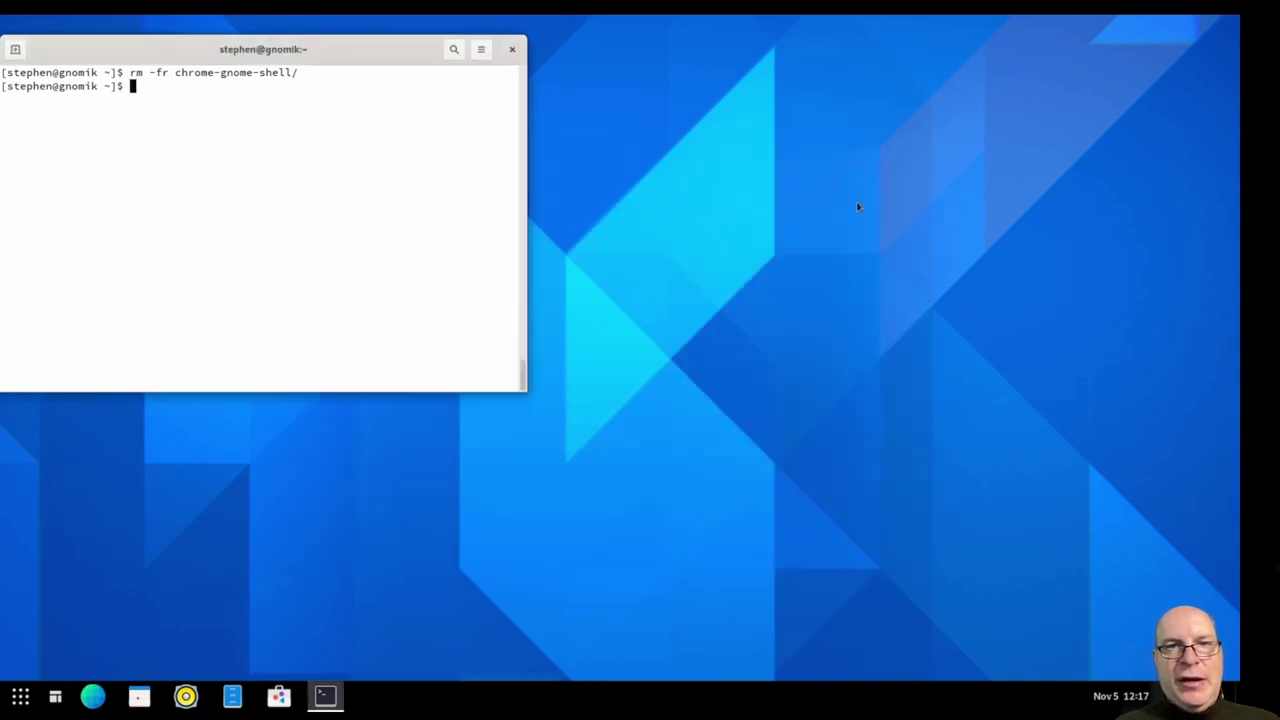
- Hide the Show Applications button in Dash to Panel Settings and close the settings
right_click(502, 703)
left_click(506, 672)
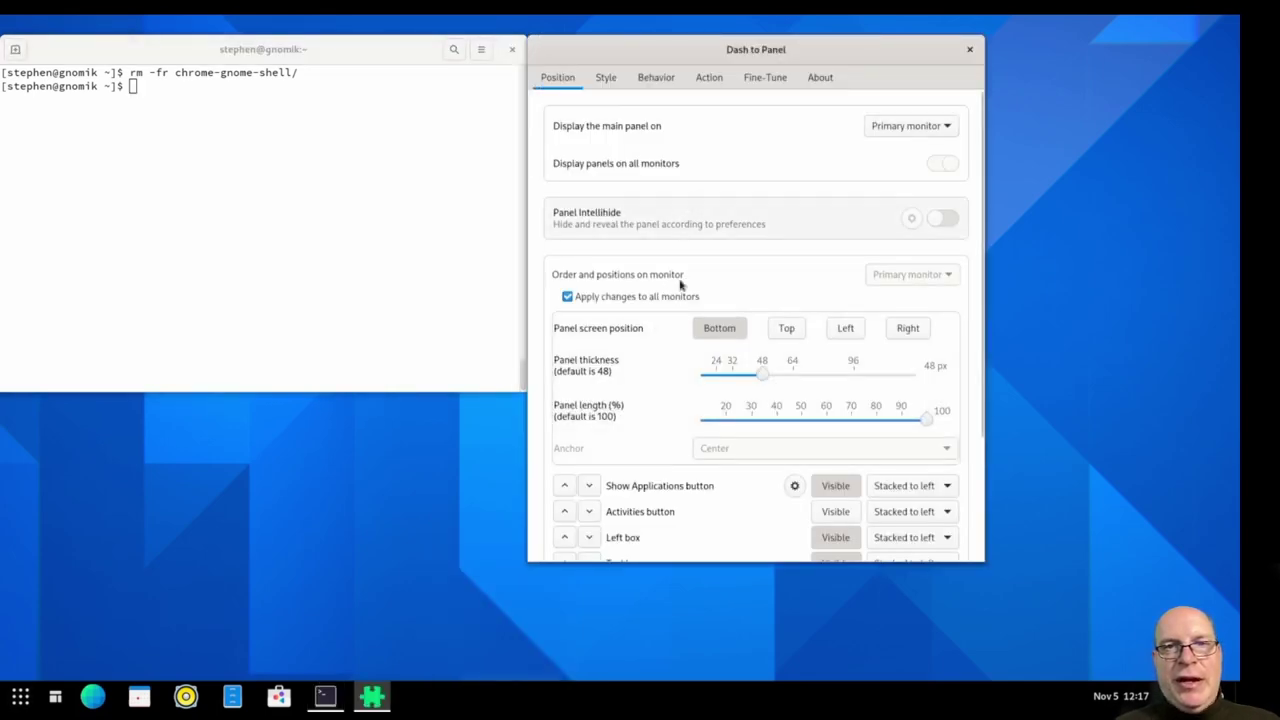
left_click(835, 487)
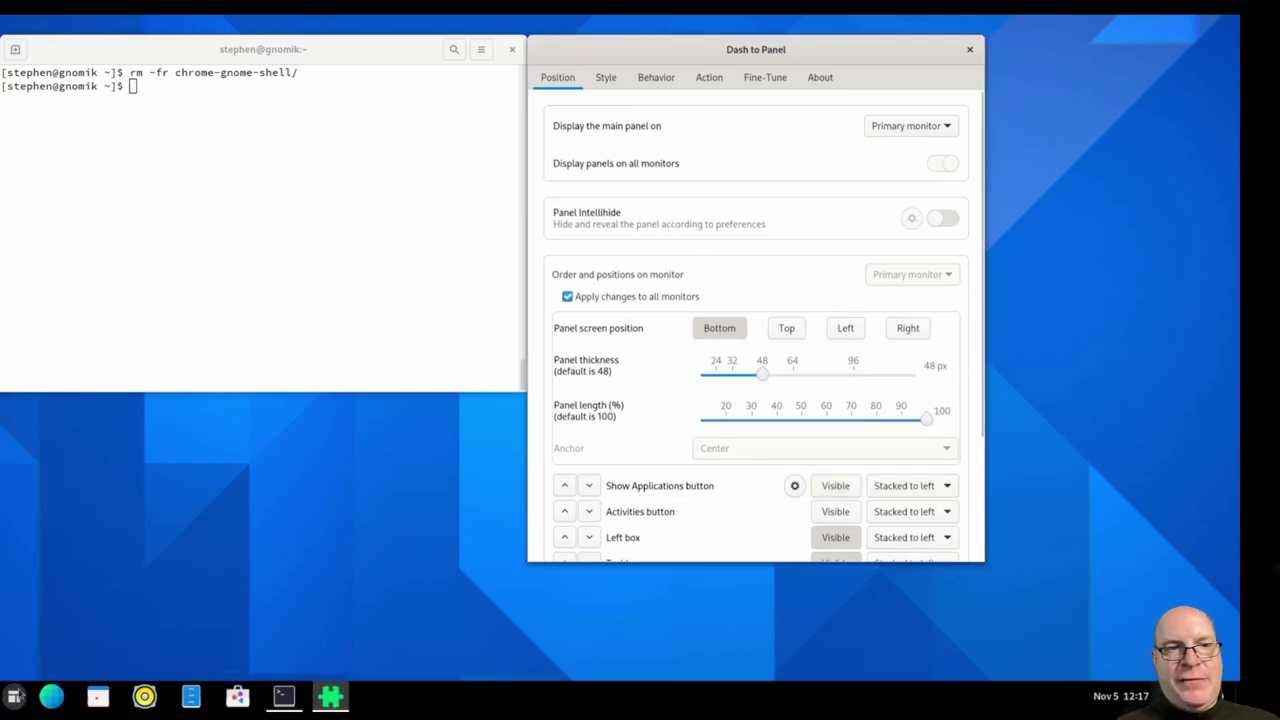
left_click(969, 51)
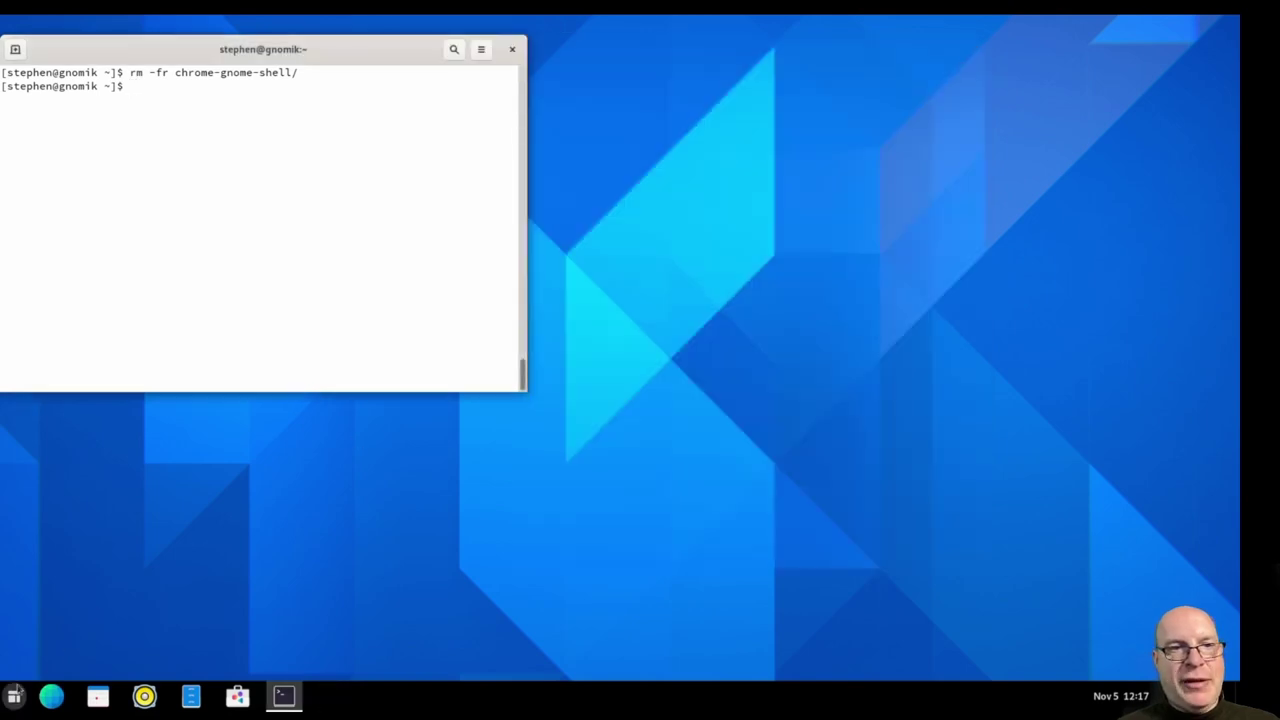
- Switch the ArcMenu layout to the traditional Whisker layout and apply it
right_click(14, 697)
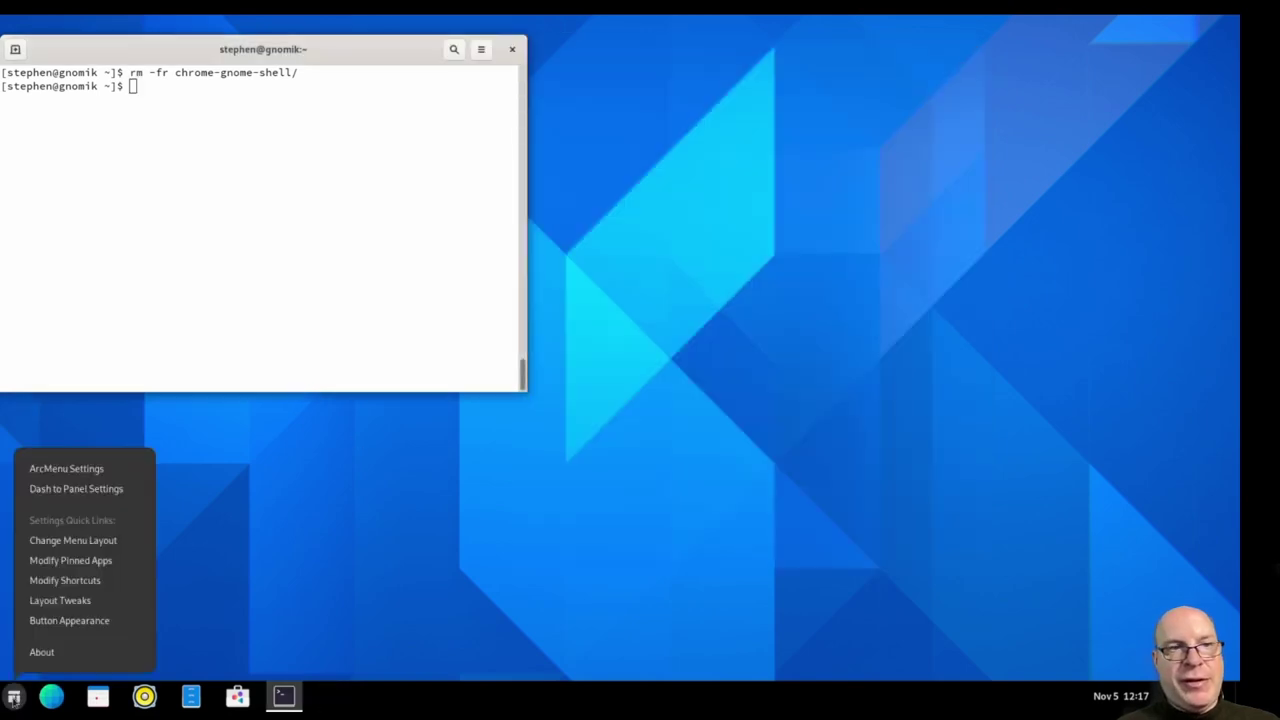
left_click(71, 541)
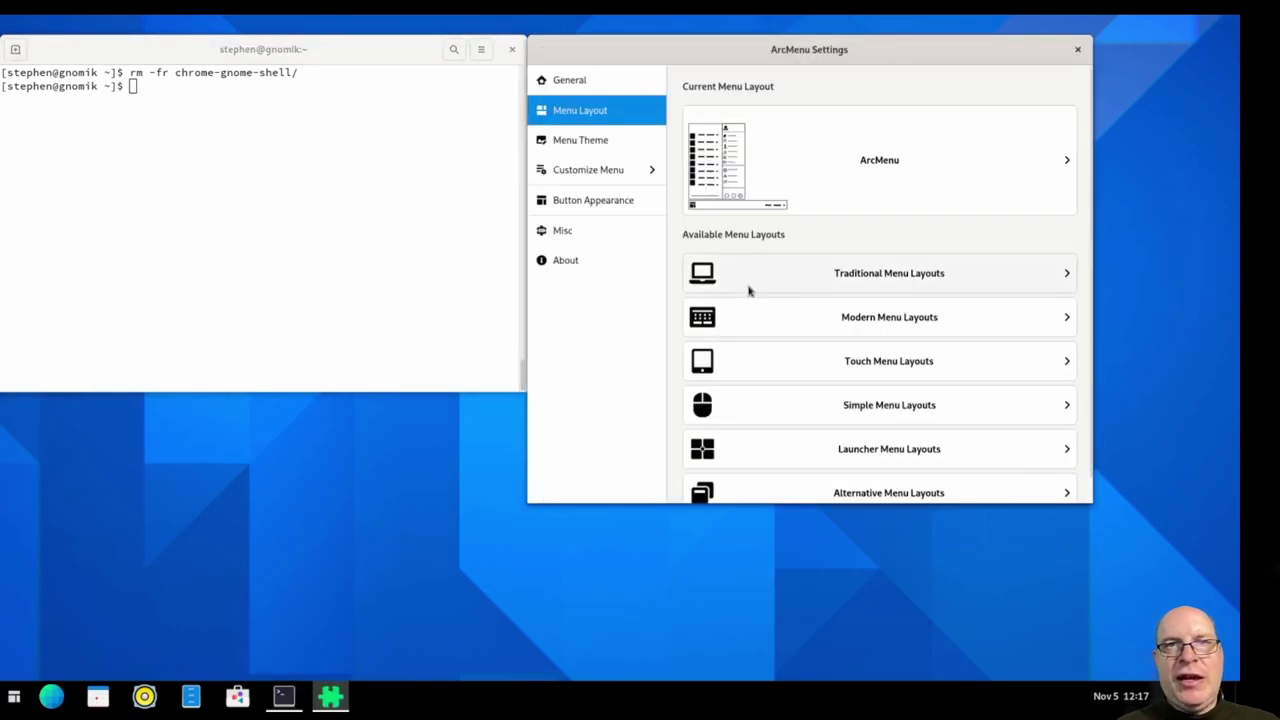
left_click(843, 281)
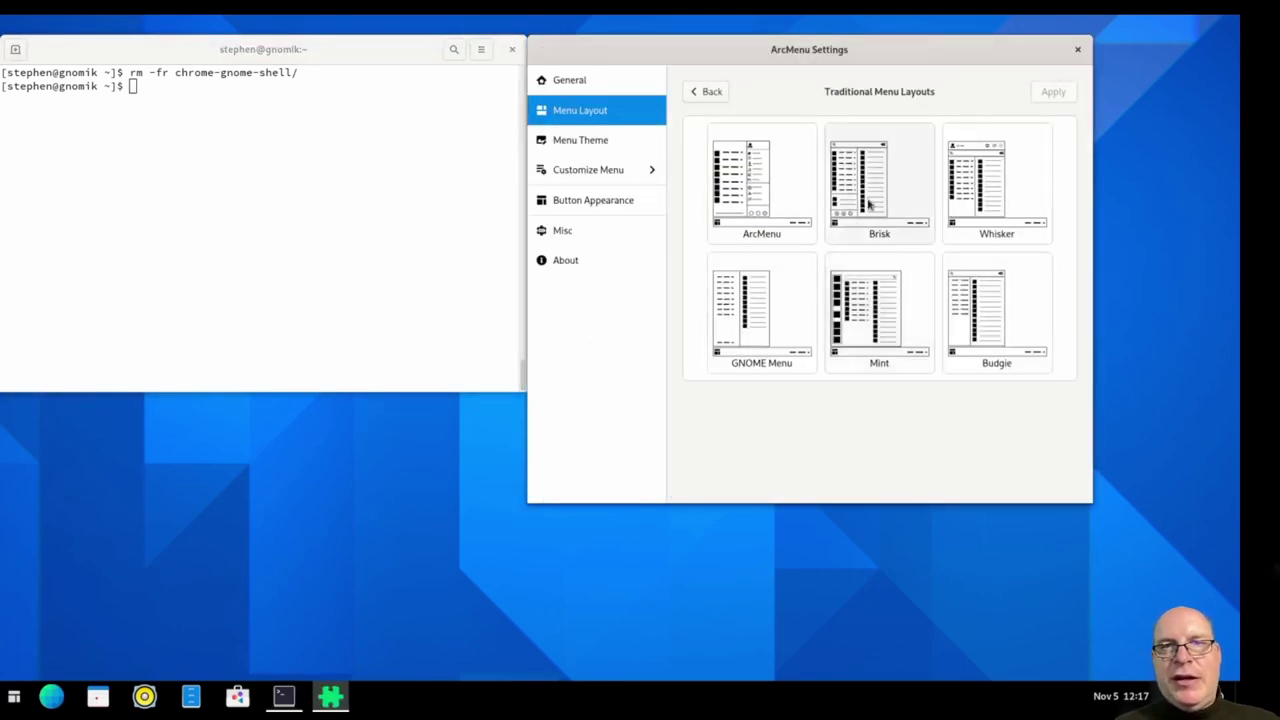
left_click(983, 195)
left_click(1053, 91)
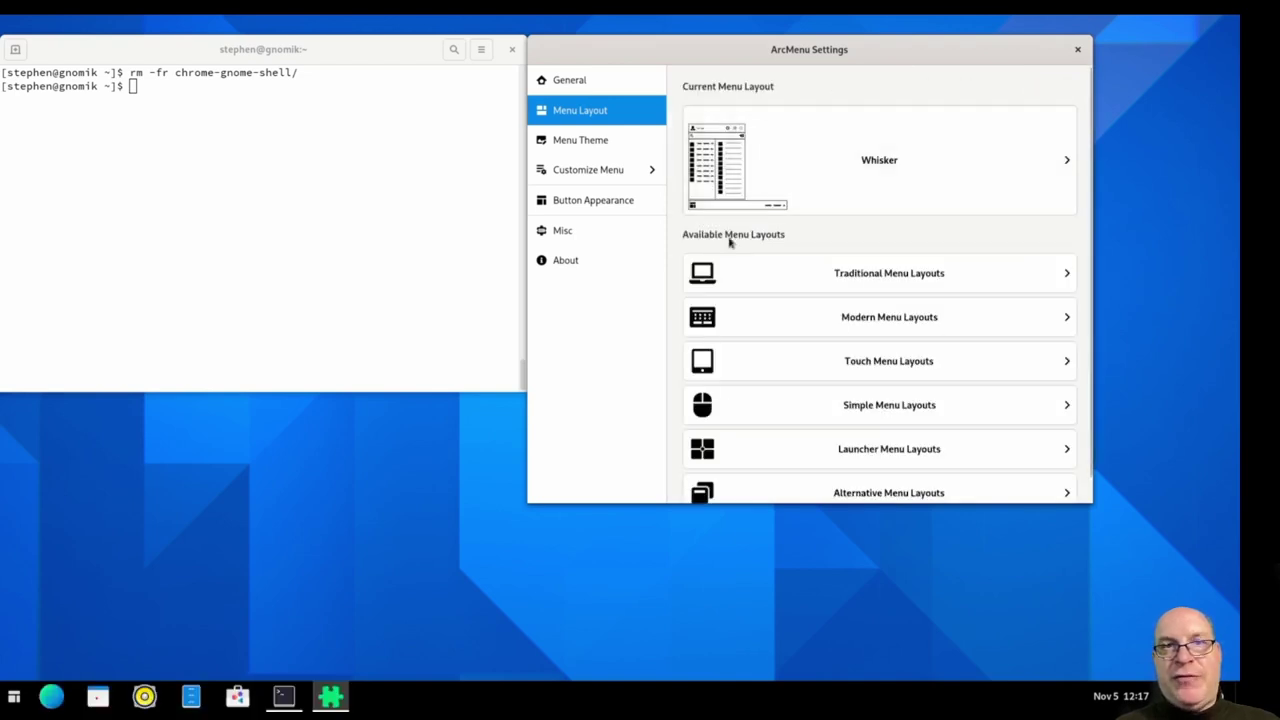
- Set the ArcMenu button icon to the Arch distro logo at 32px size
left_click(586, 204)
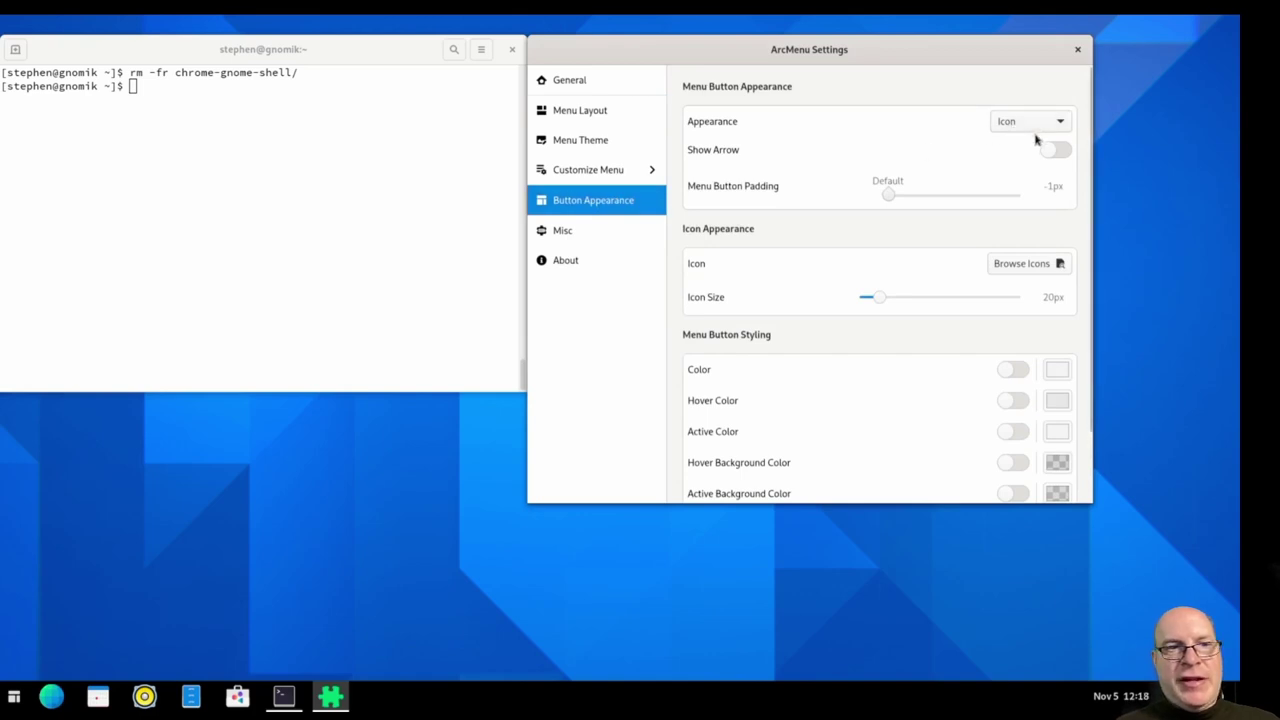
left_click(1008, 263)
left_click(808, 170)
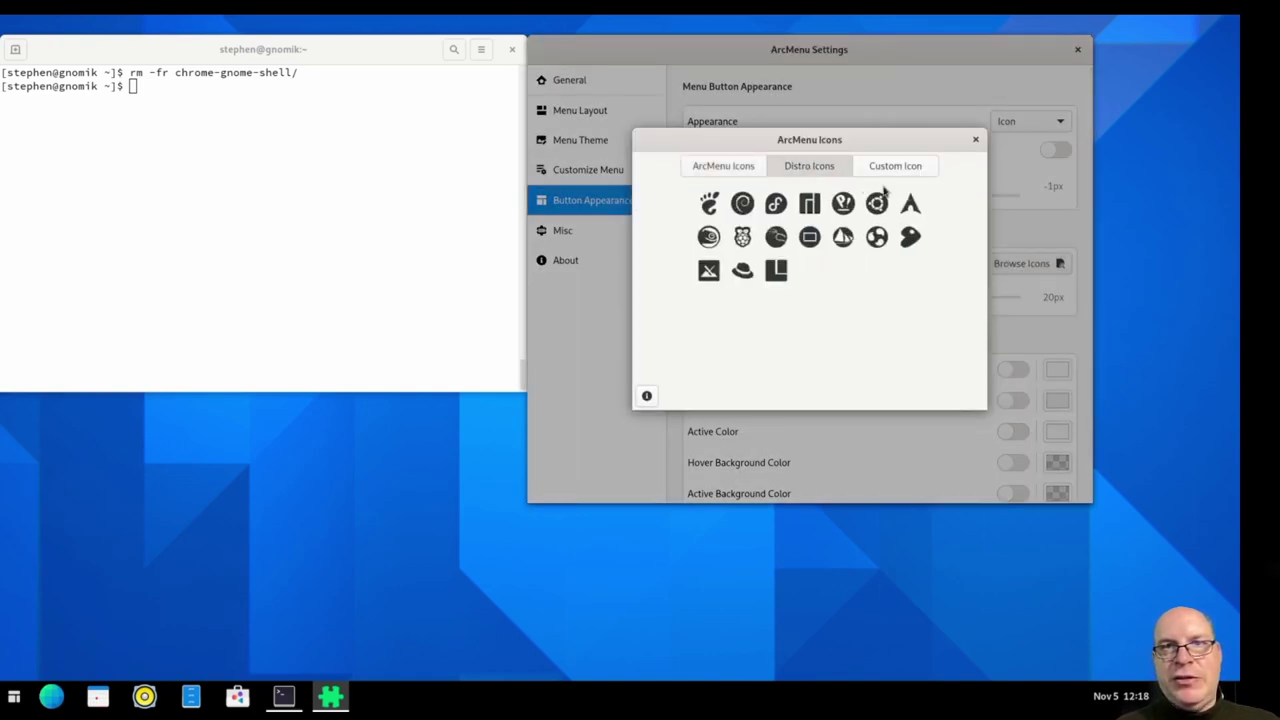
left_click(911, 205)
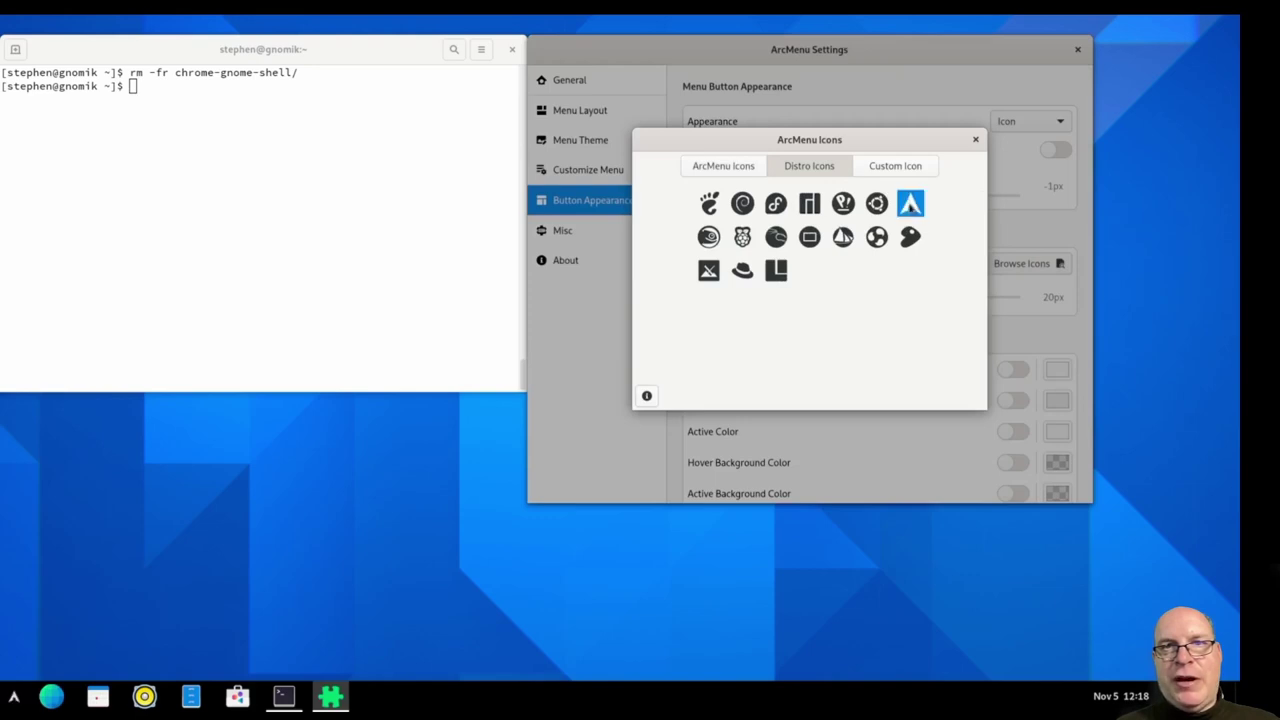
left_click(975, 139)
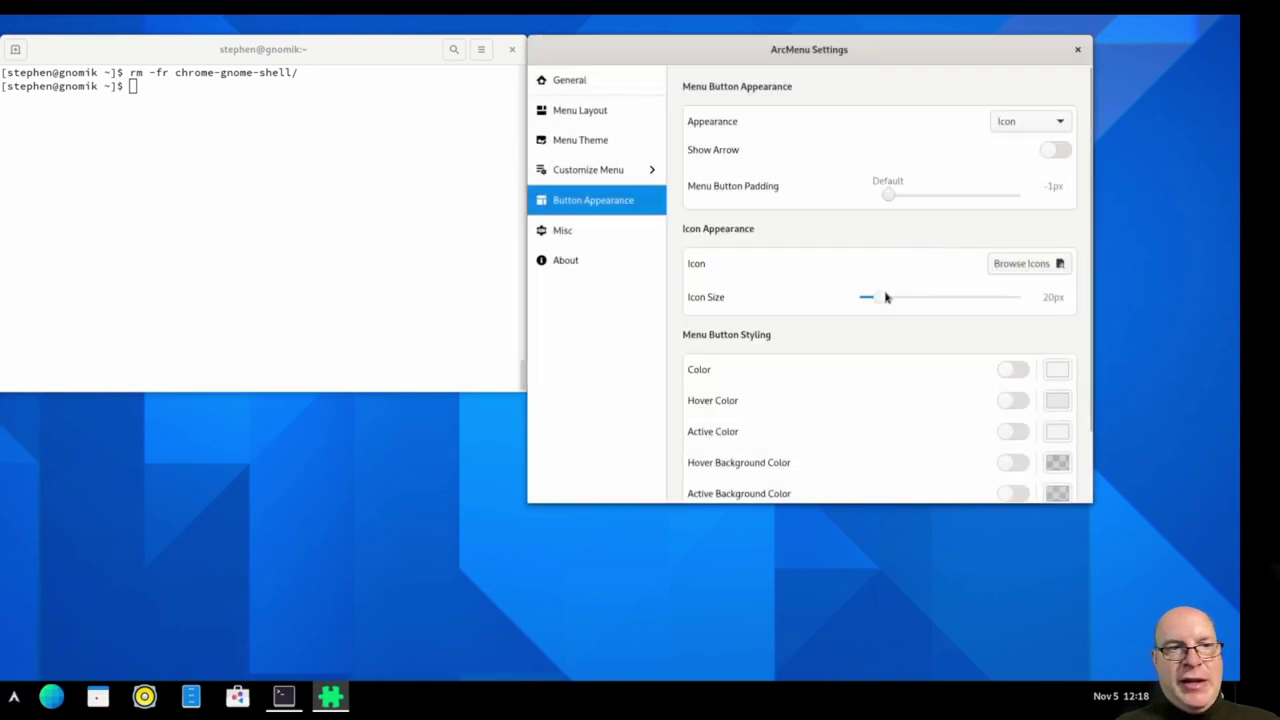
left_click_drag(881, 298, 917, 300)
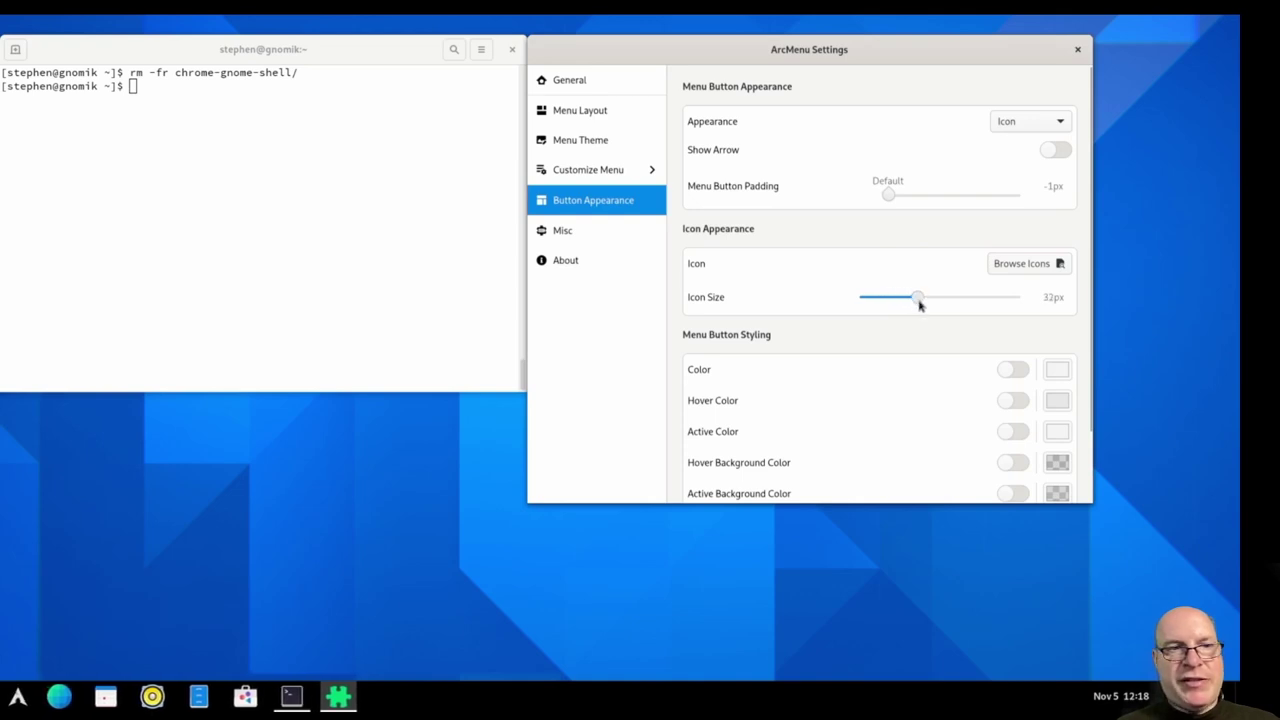
- Close ArcMenu Settings, browse the menu's Internet, Utilities and Accessories categories, then enlarge terminal text
left_click(1078, 50)
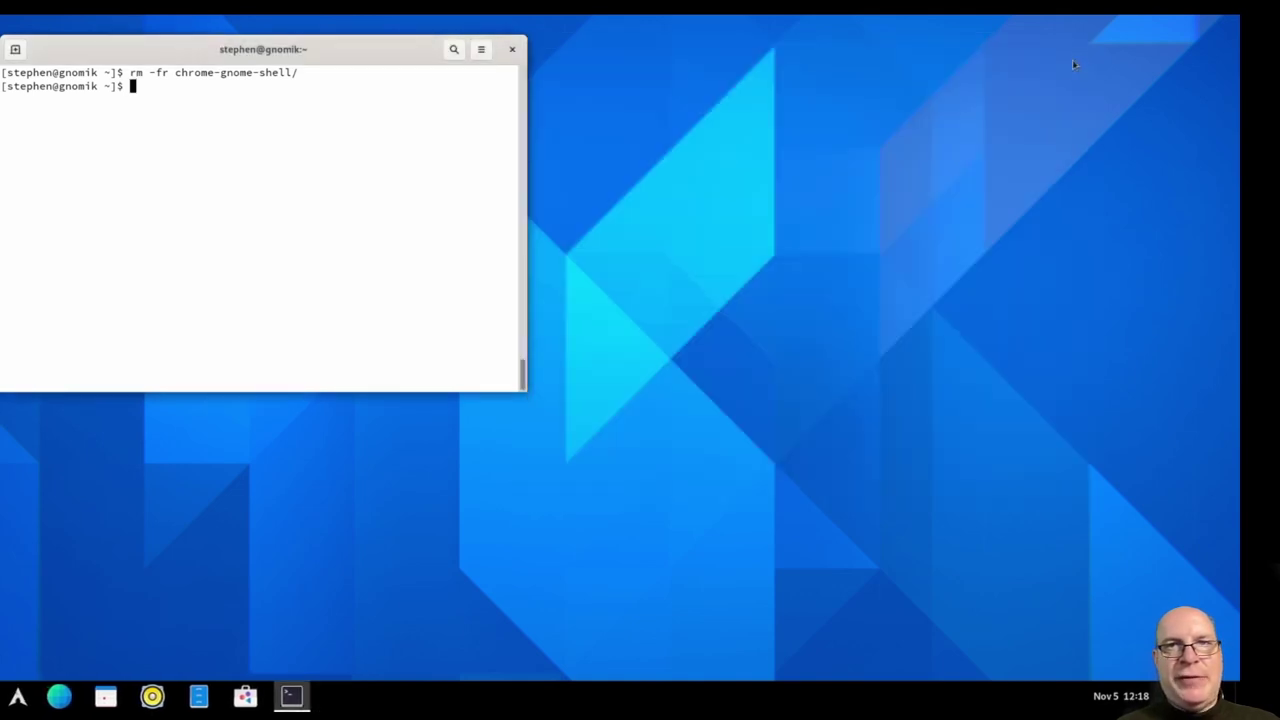
left_click(17, 697)
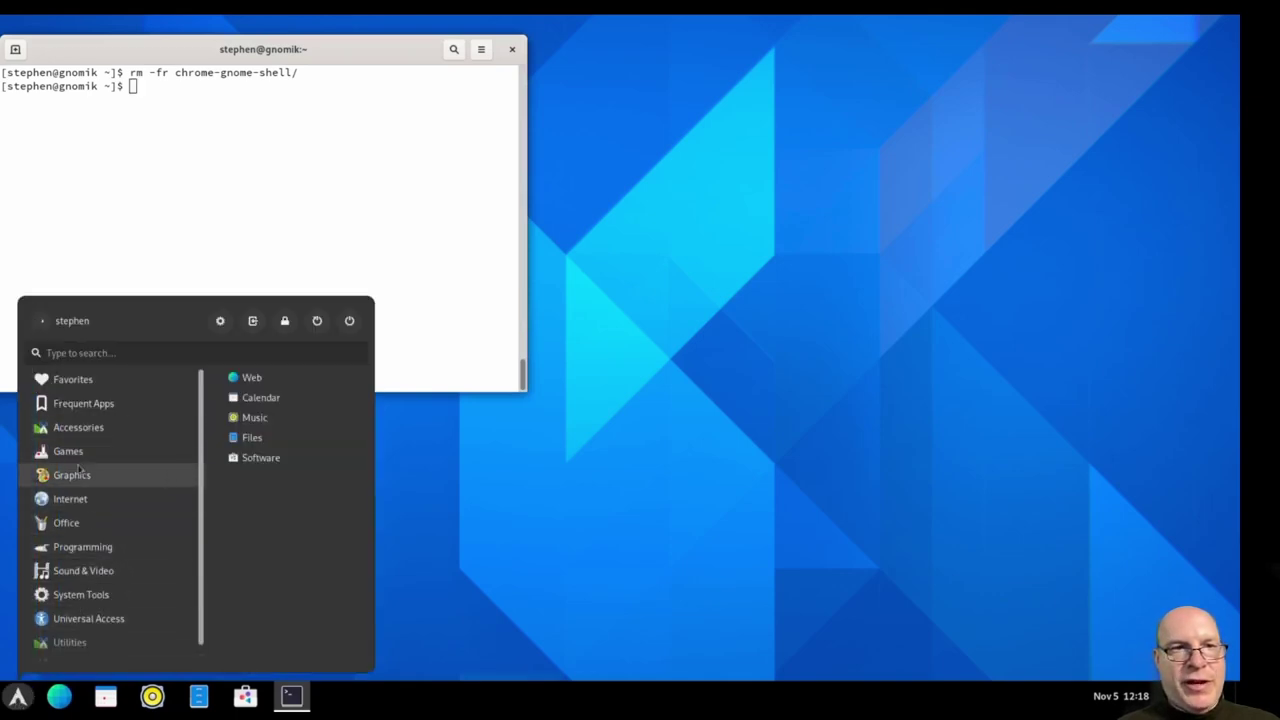
left_click(96, 503)
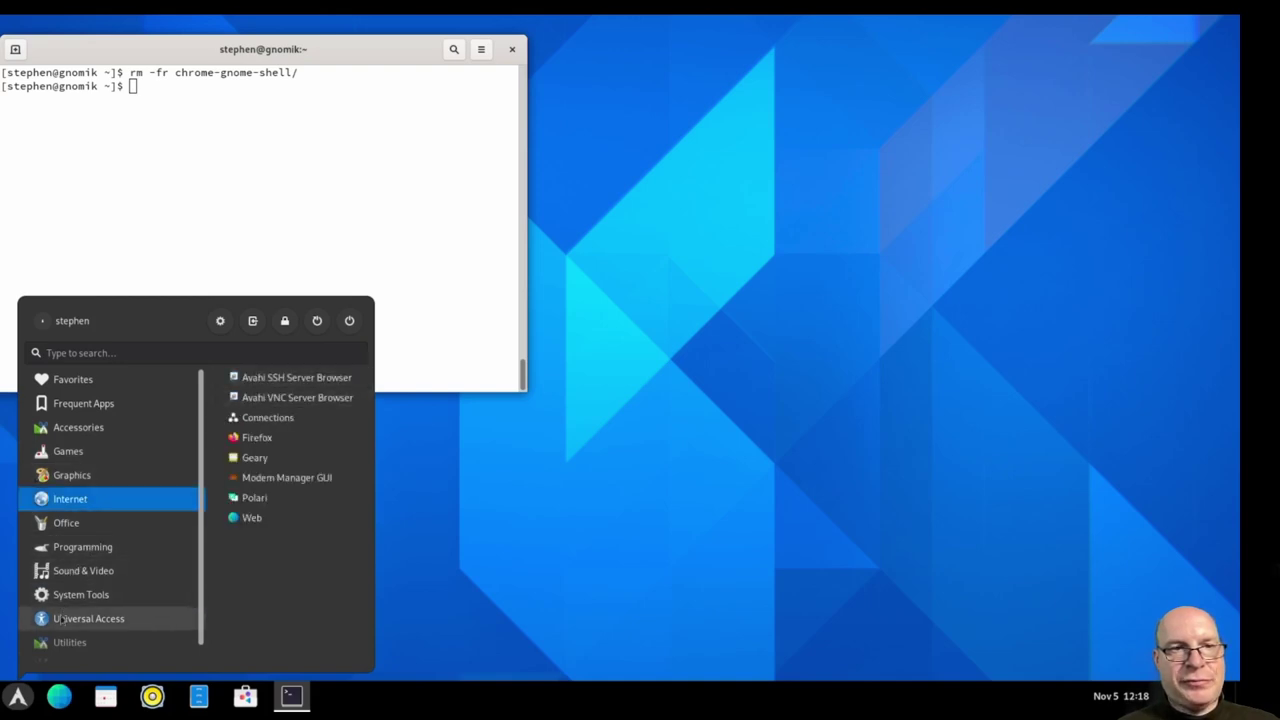
left_click(72, 643)
scroll(282, 533, "down", 1)
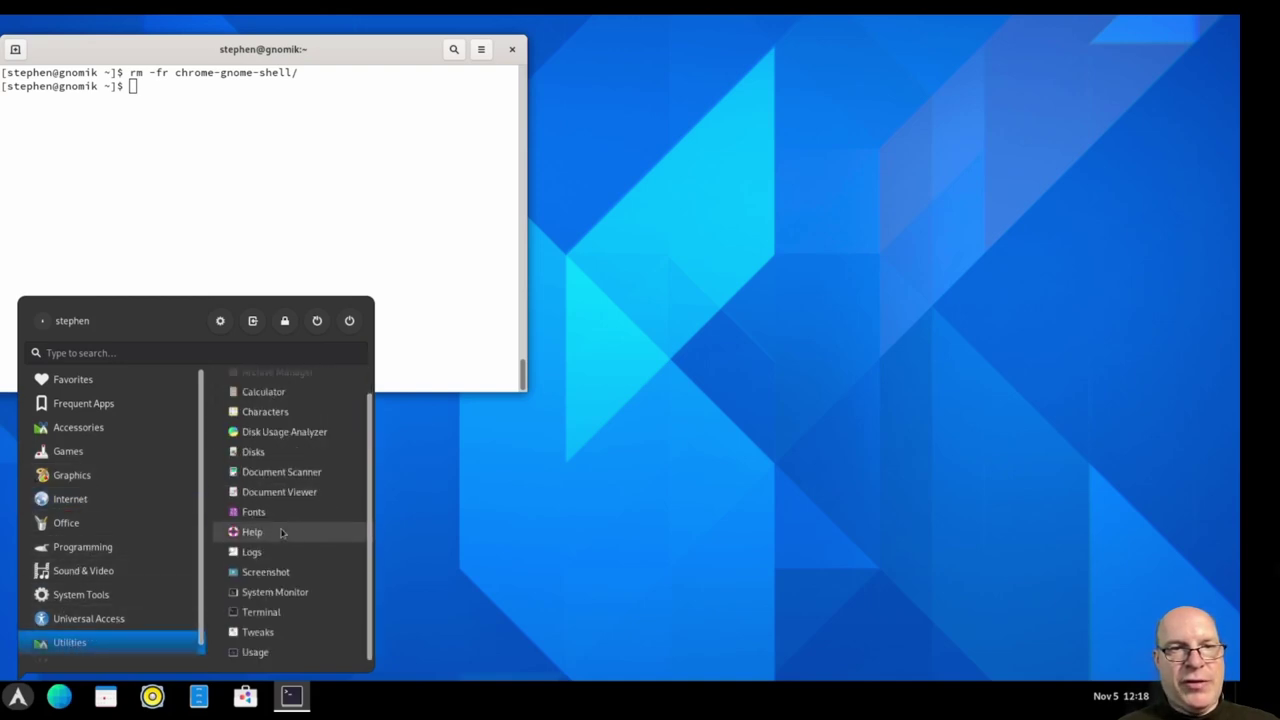
left_click(79, 432)
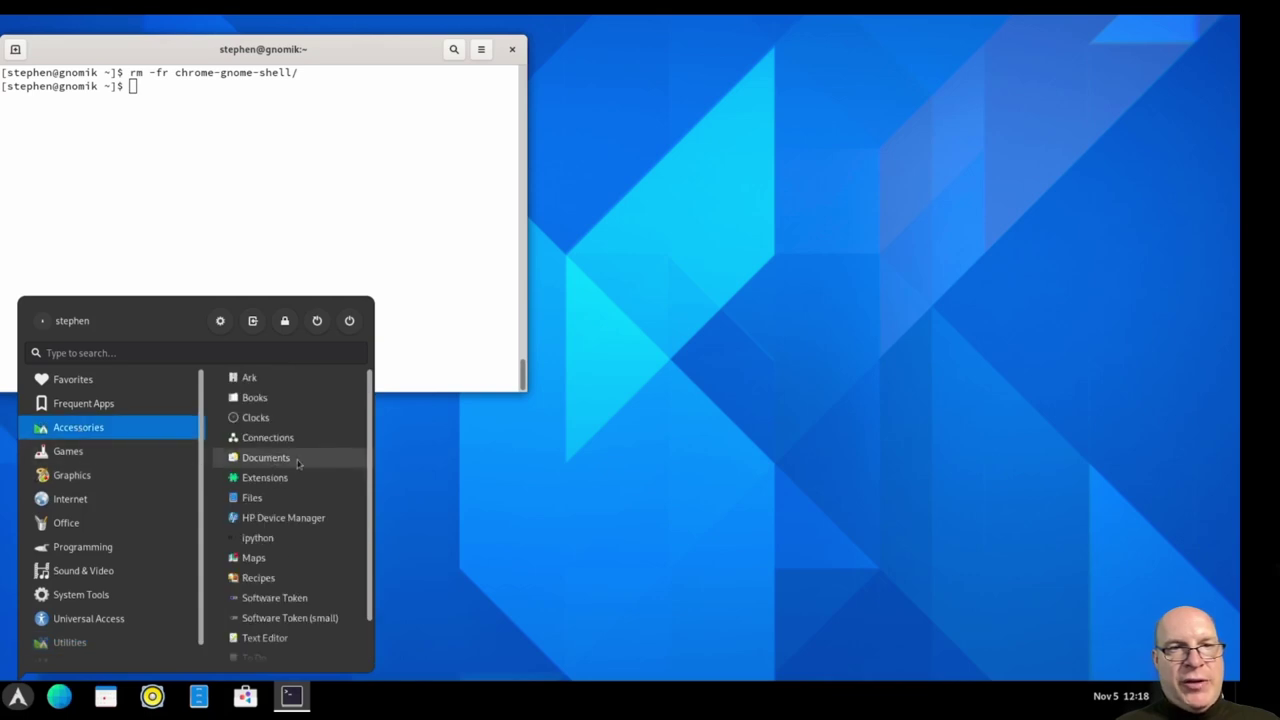
scroll(286, 457, "down", 2)
scroll(286, 391, "up", 2)
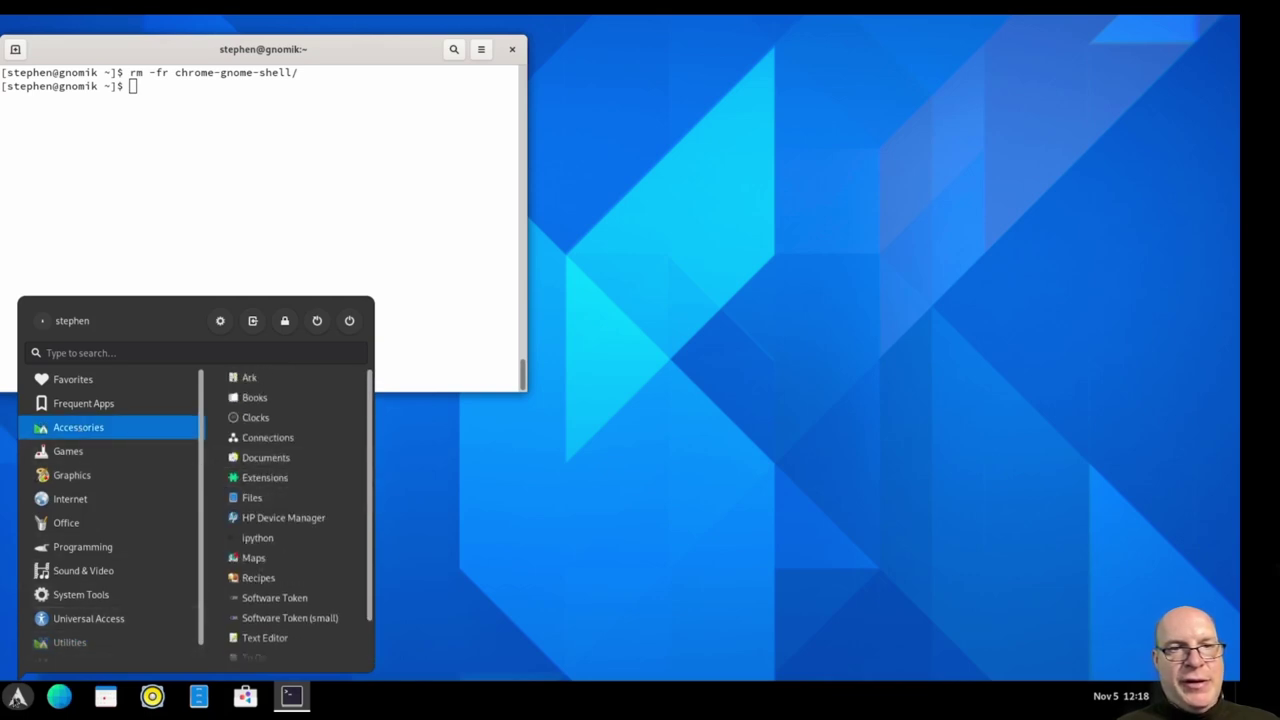
left_click(18, 697)
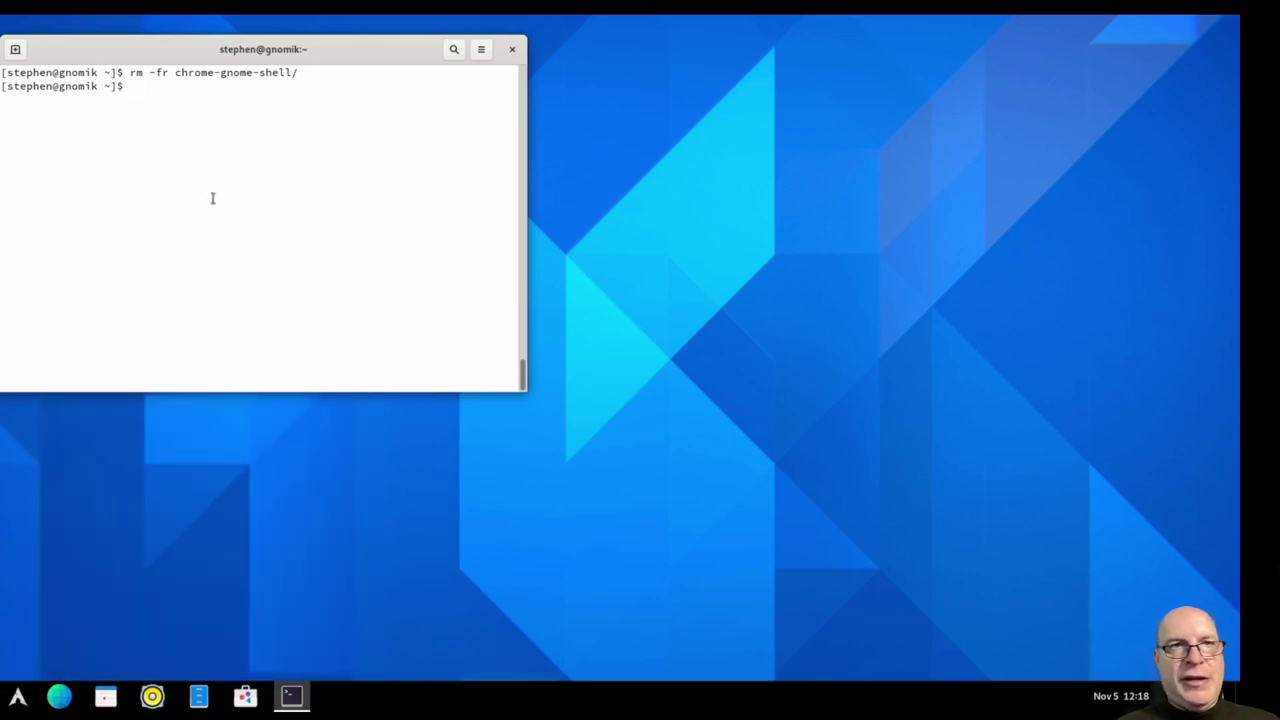
key("ctrl+plus")
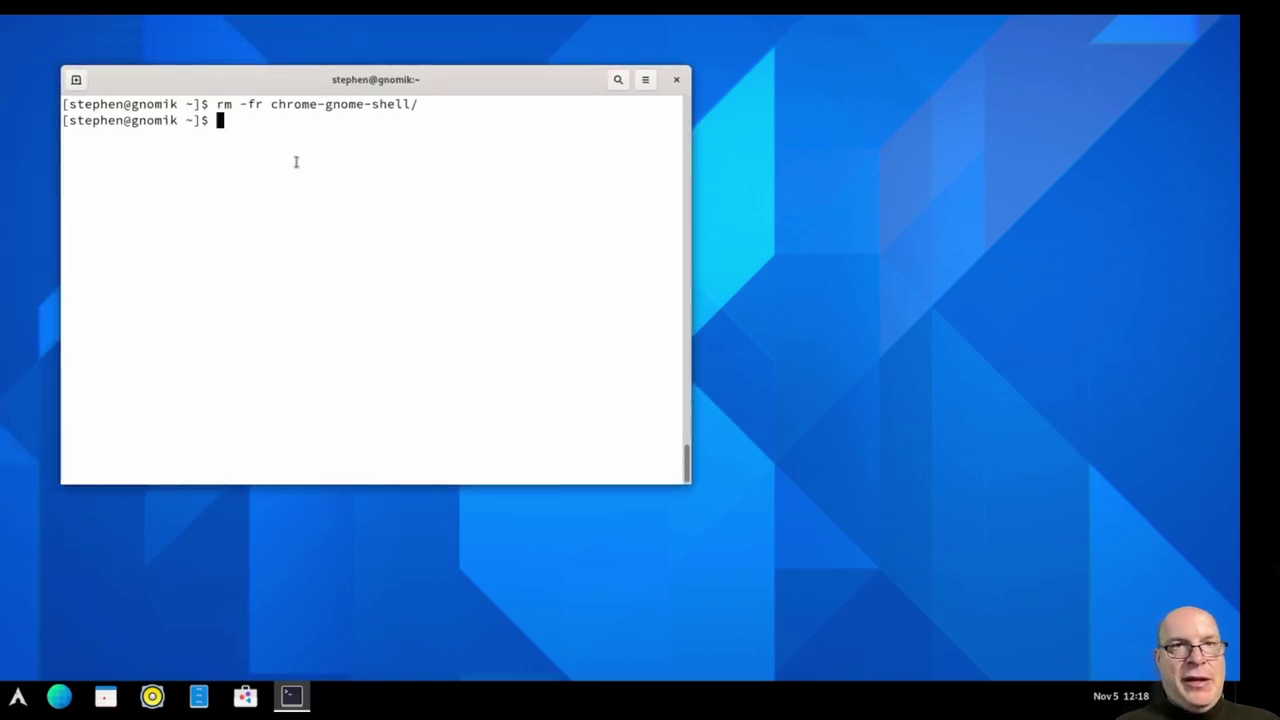
- Run 'yay qogir' and find the qogir-icon-theme and qogir-gtk-theme packages
type("yay")
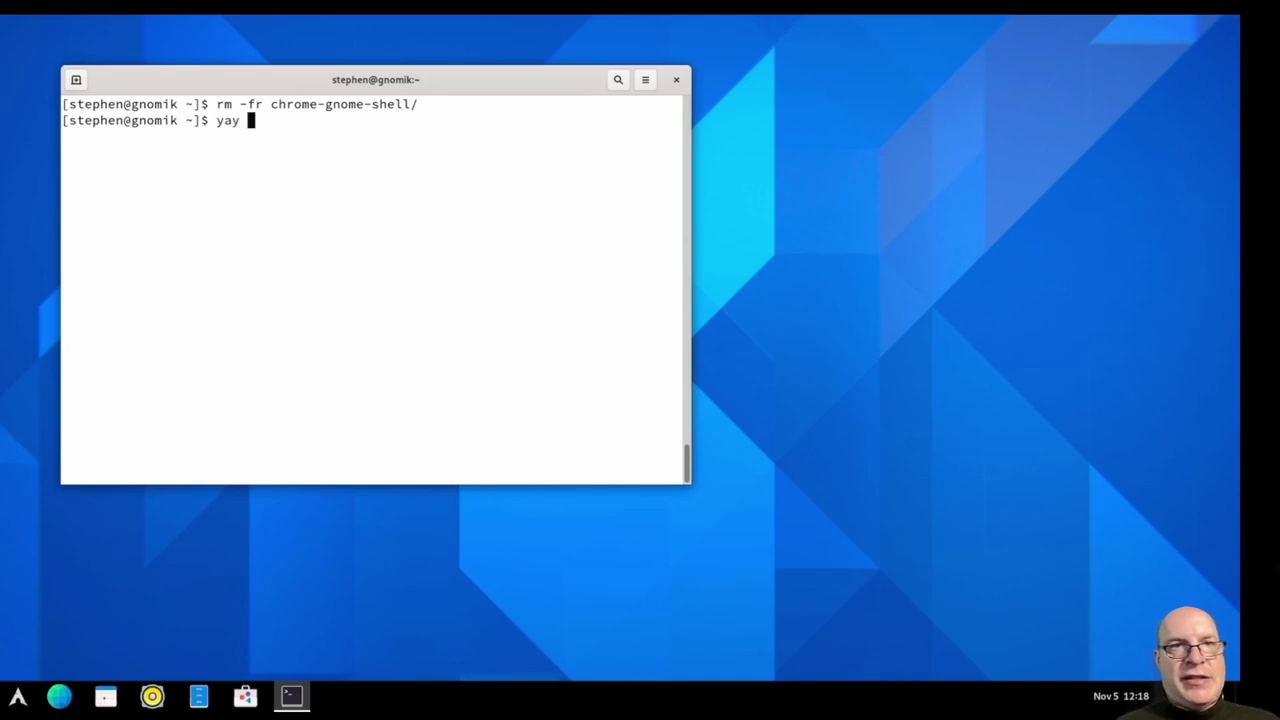
type(" qogir")
key("Return")
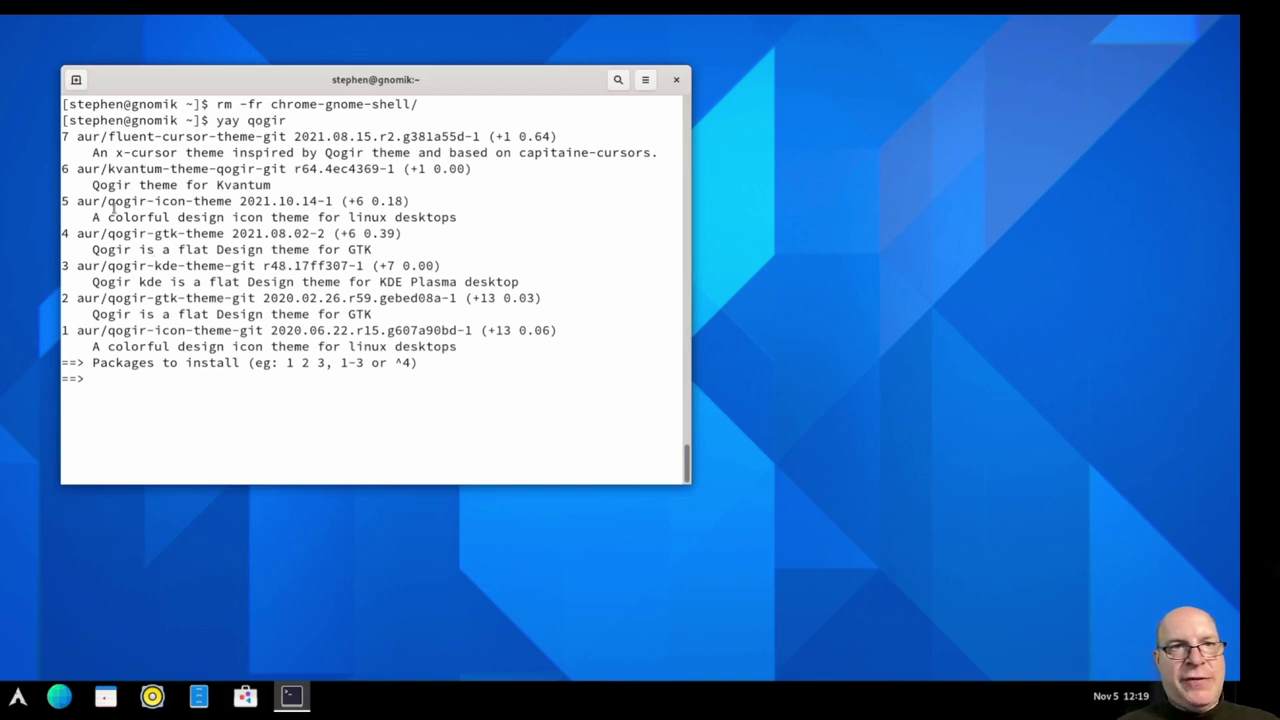
left_click_drag(108, 202, 232, 202)
left_click_drag(108, 233, 224, 233)
left_click(147, 383)
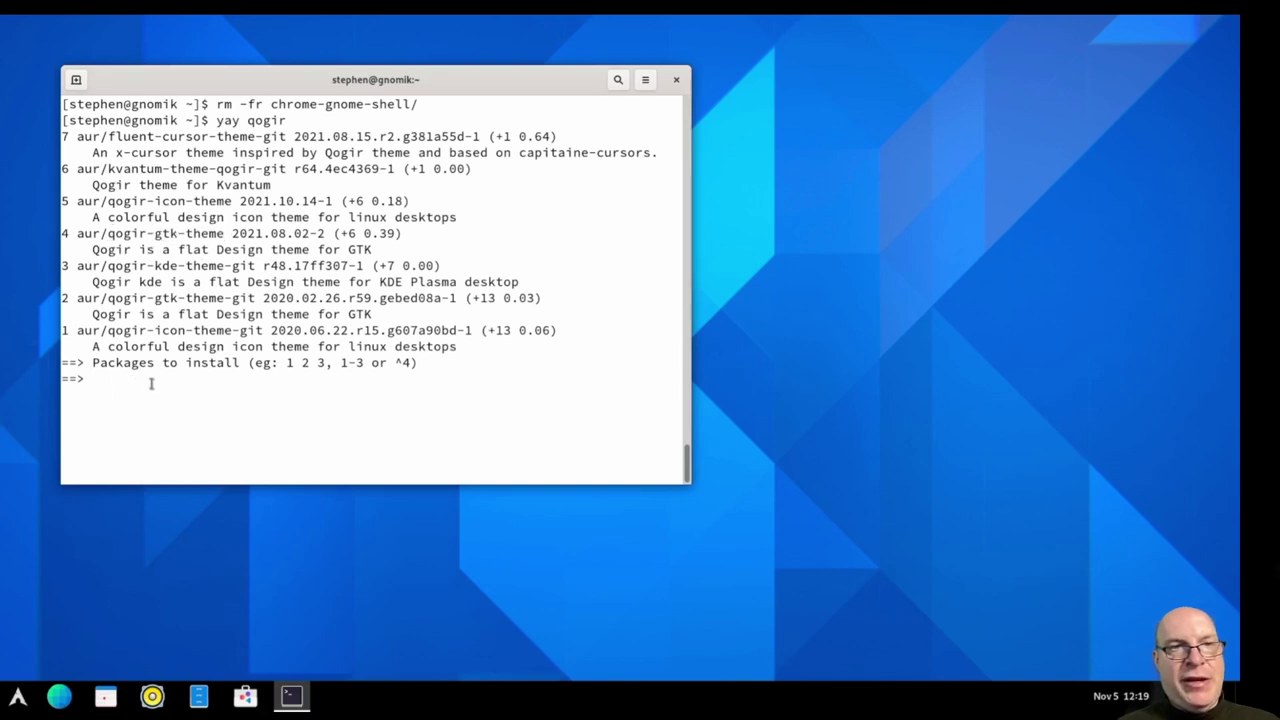
- Install packages 4 and 5, entering the sudo password and confirming the installation
type("4 5")
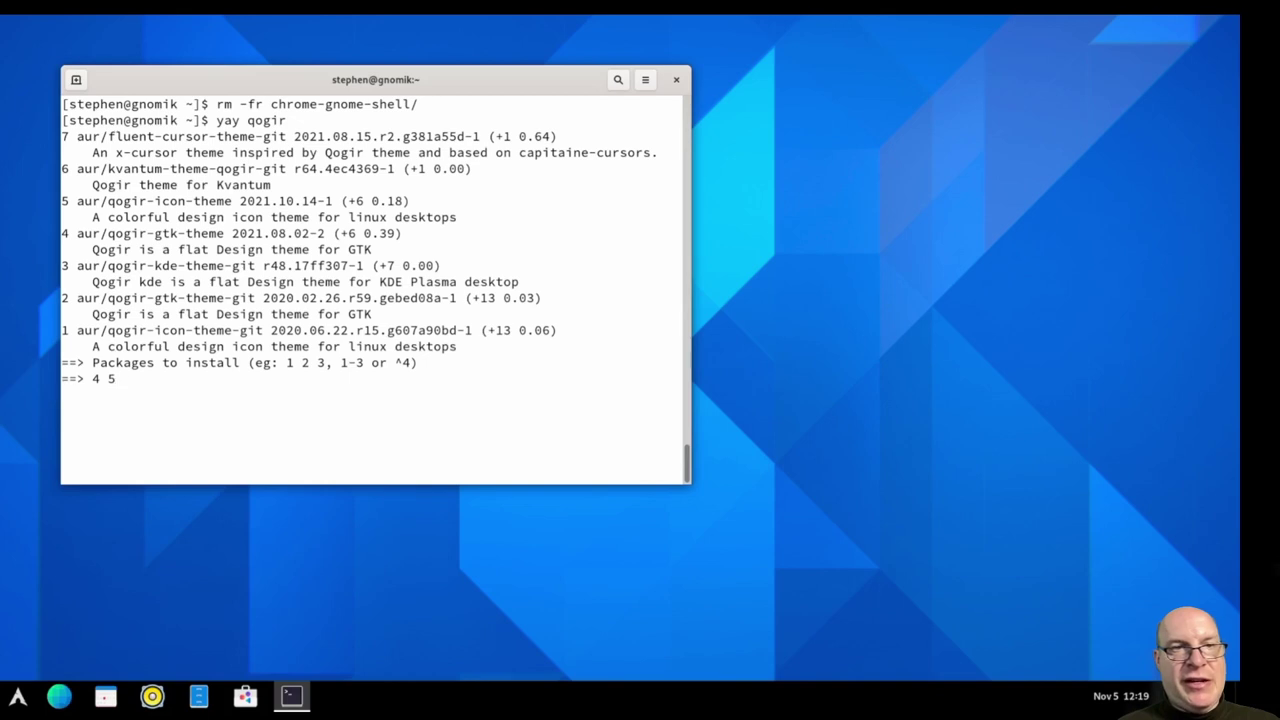
key("Return")
key("Return")
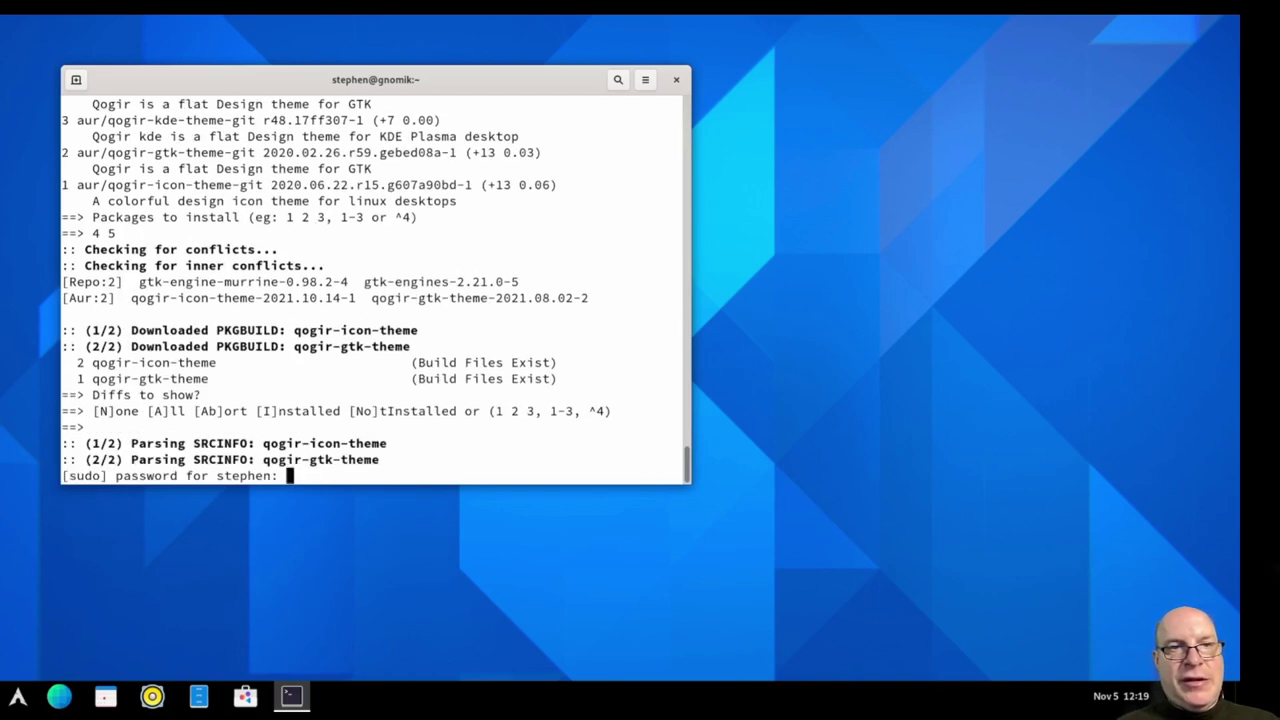
key("Return")
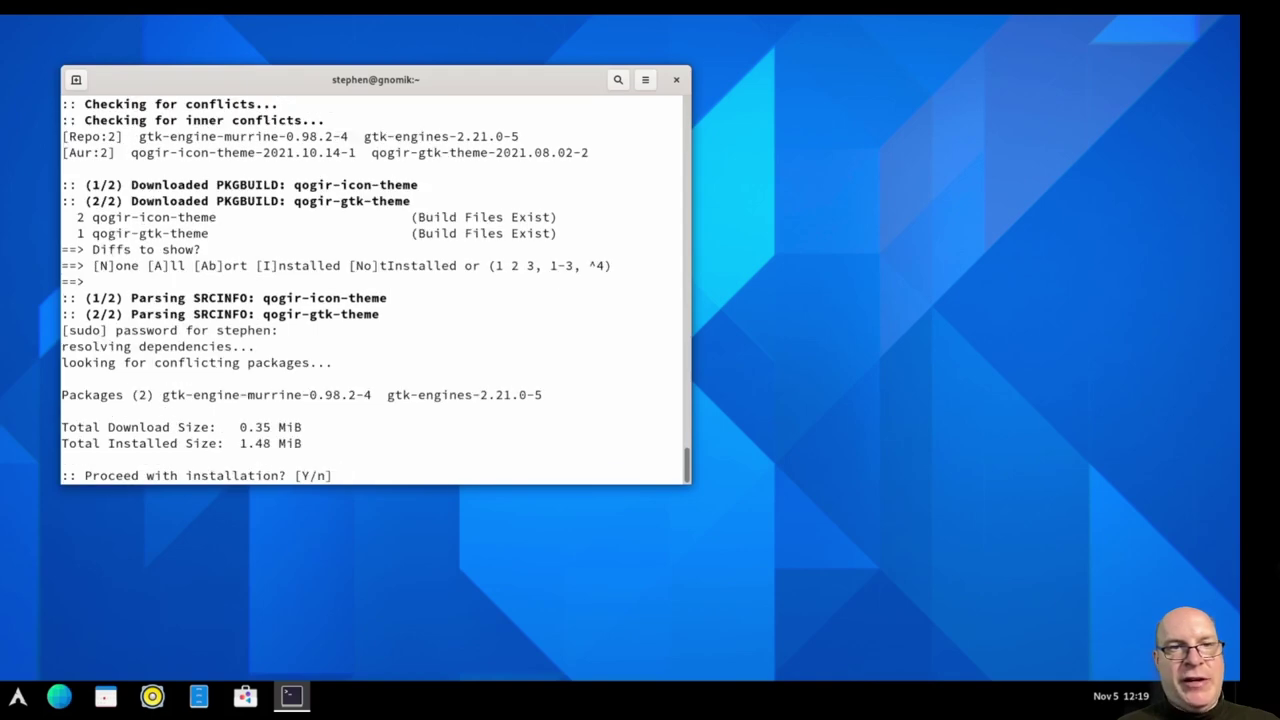
key("Return")
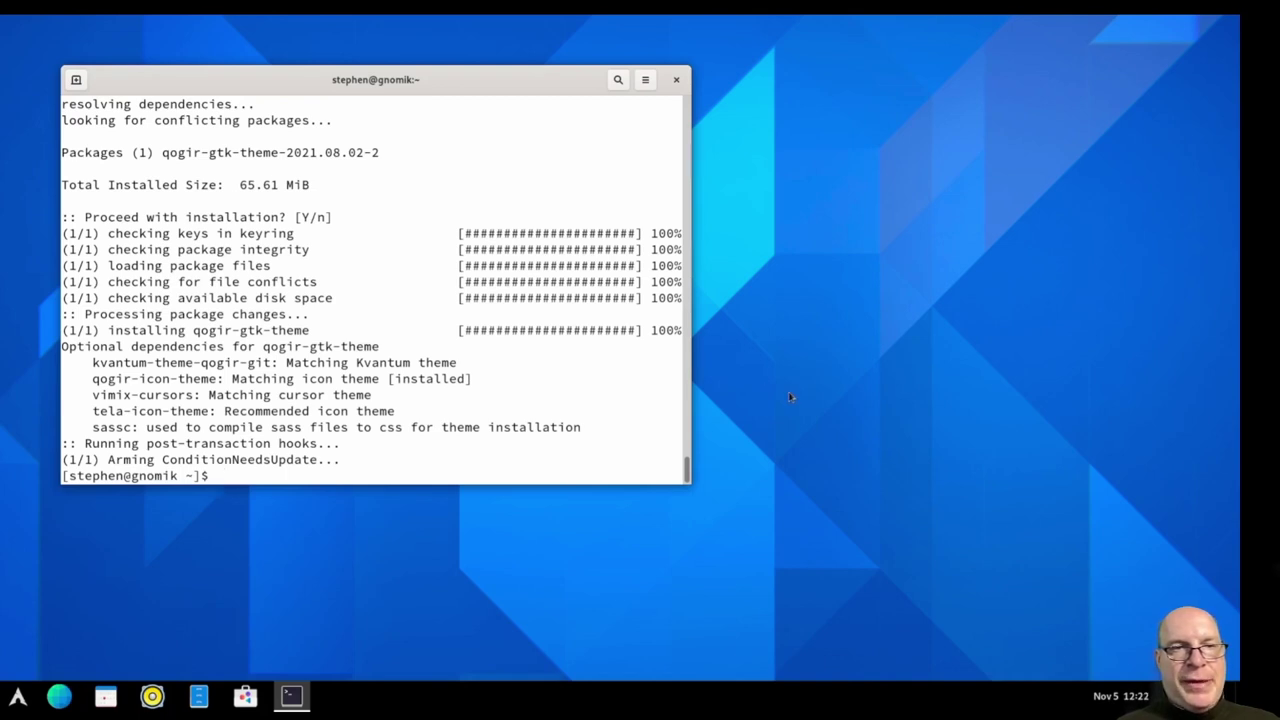
key("super")
- Launch Tweaks and set the Applications, Cursor and Shell themes to Qogir-dark
type("tweaks")
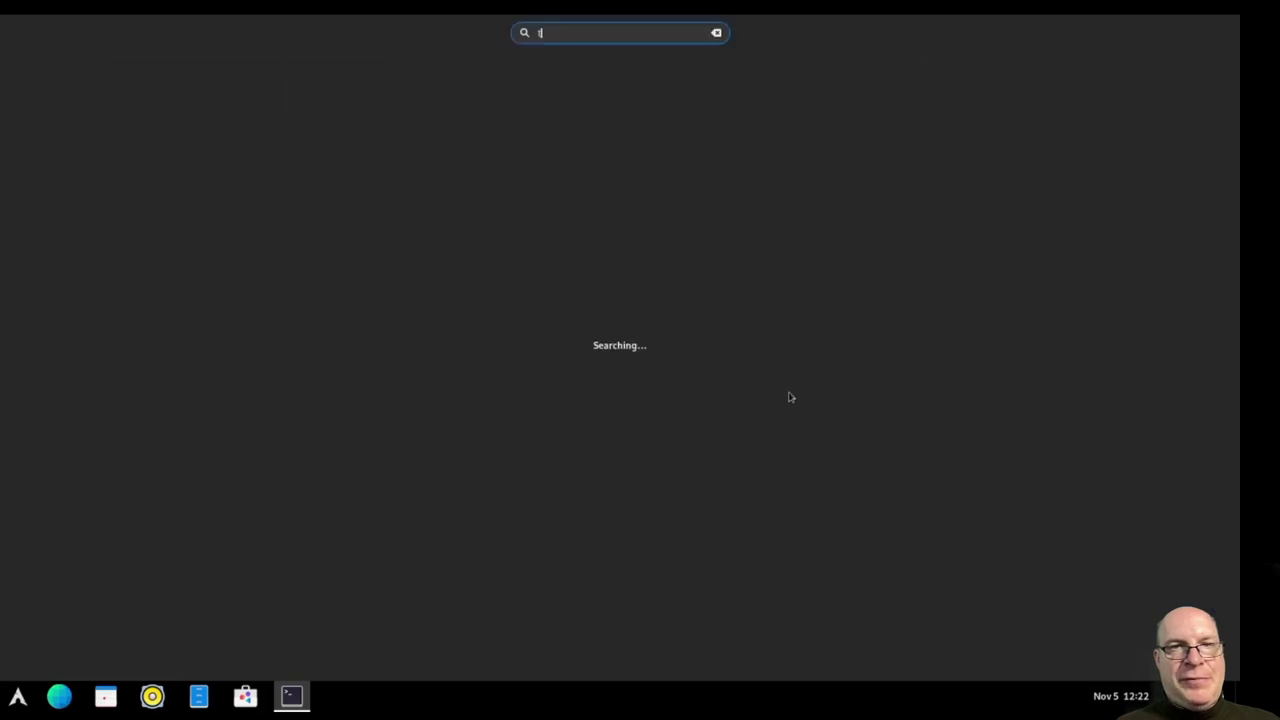
key("Return")
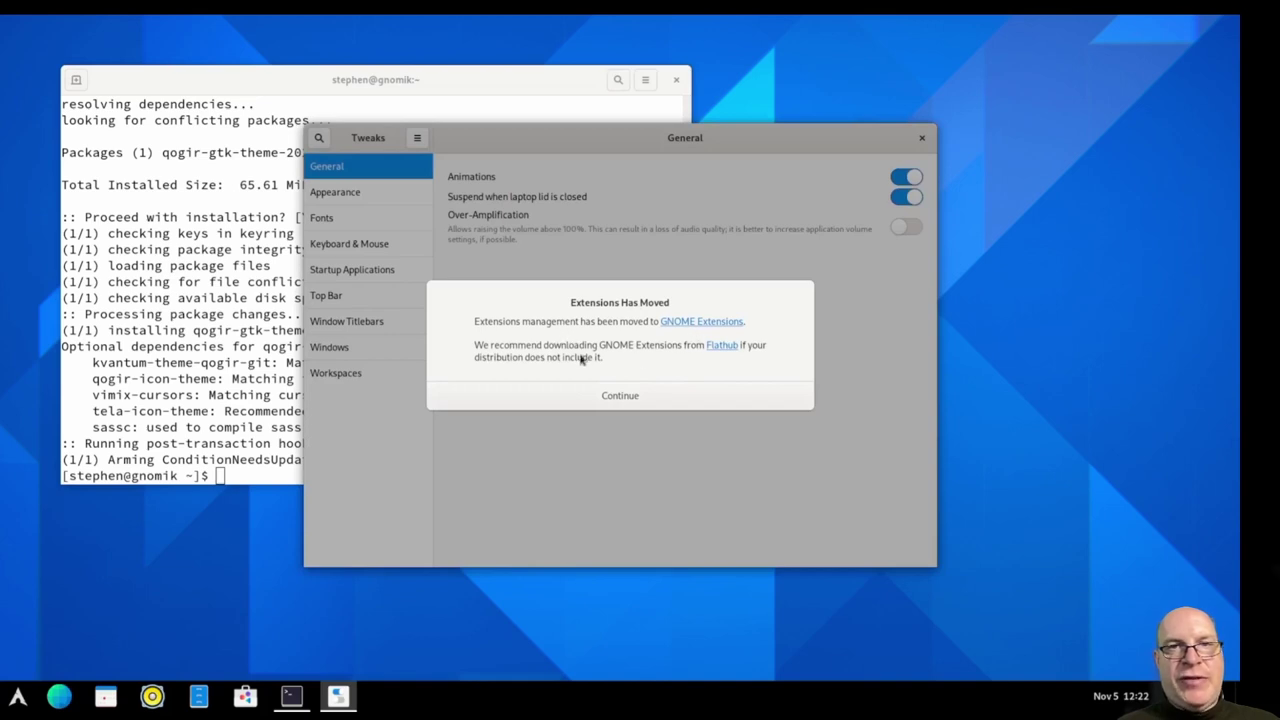
left_click(612, 399)
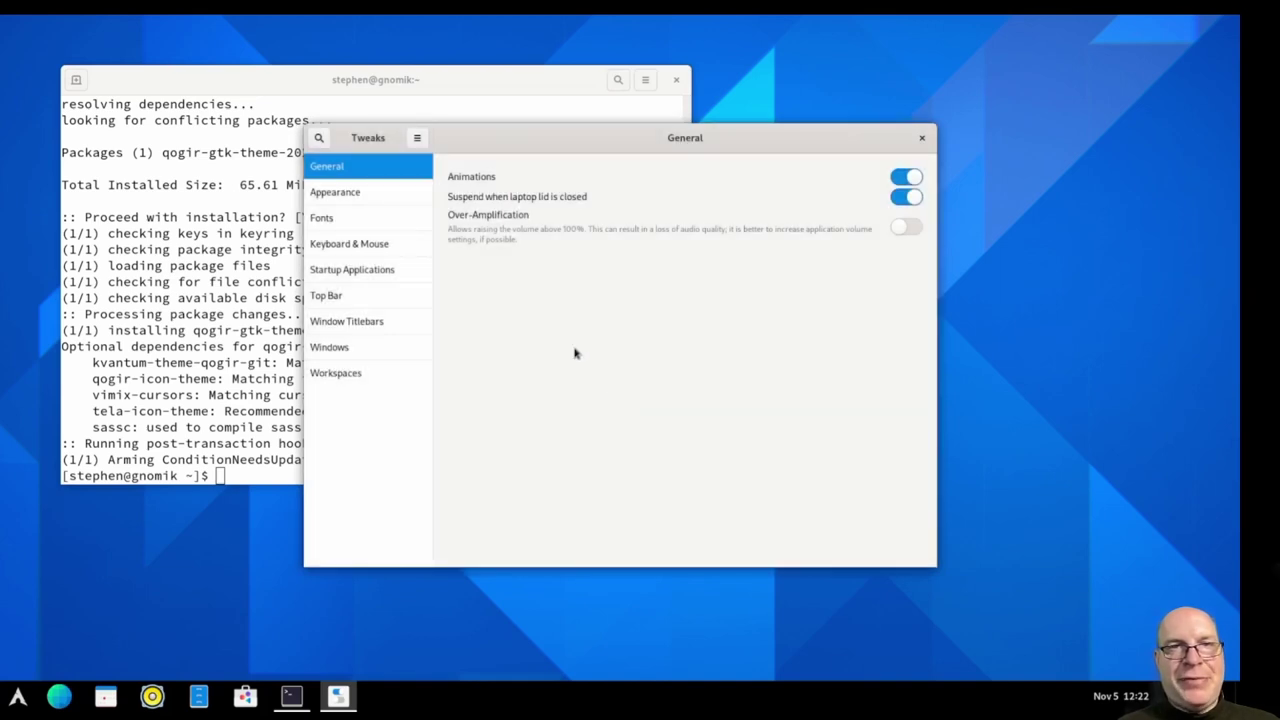
left_click(336, 195)
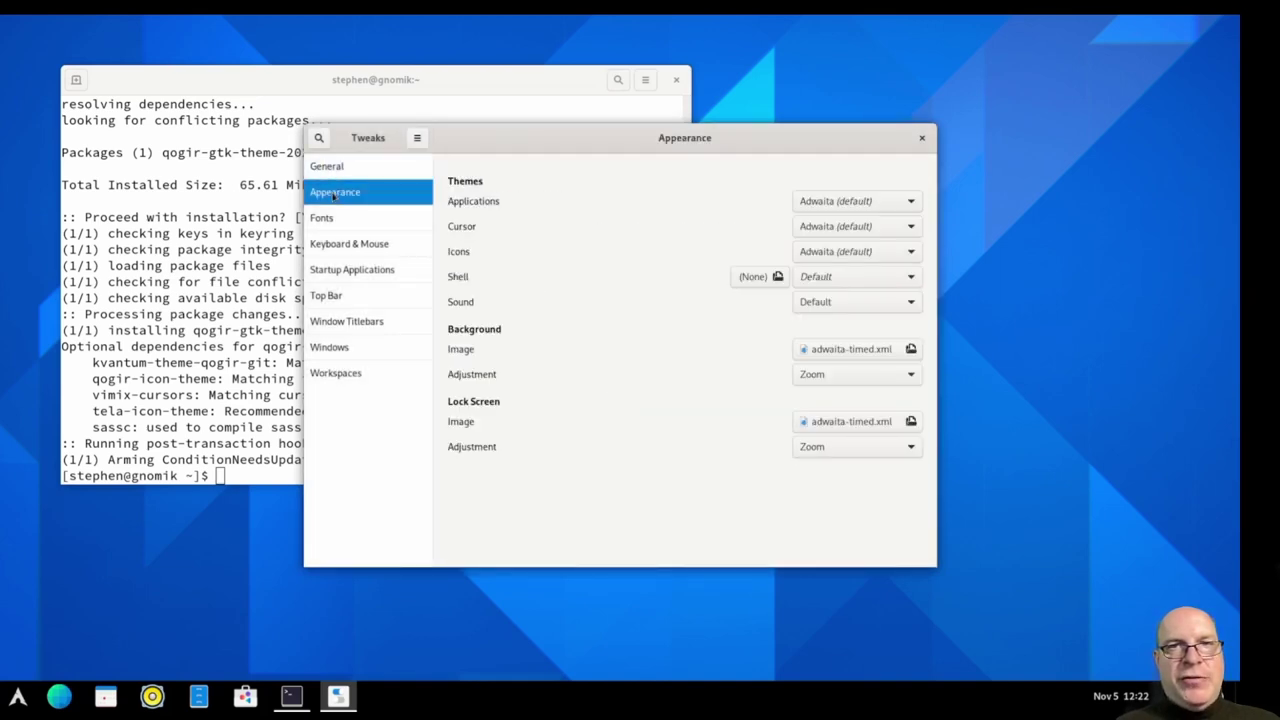
left_click(896, 203)
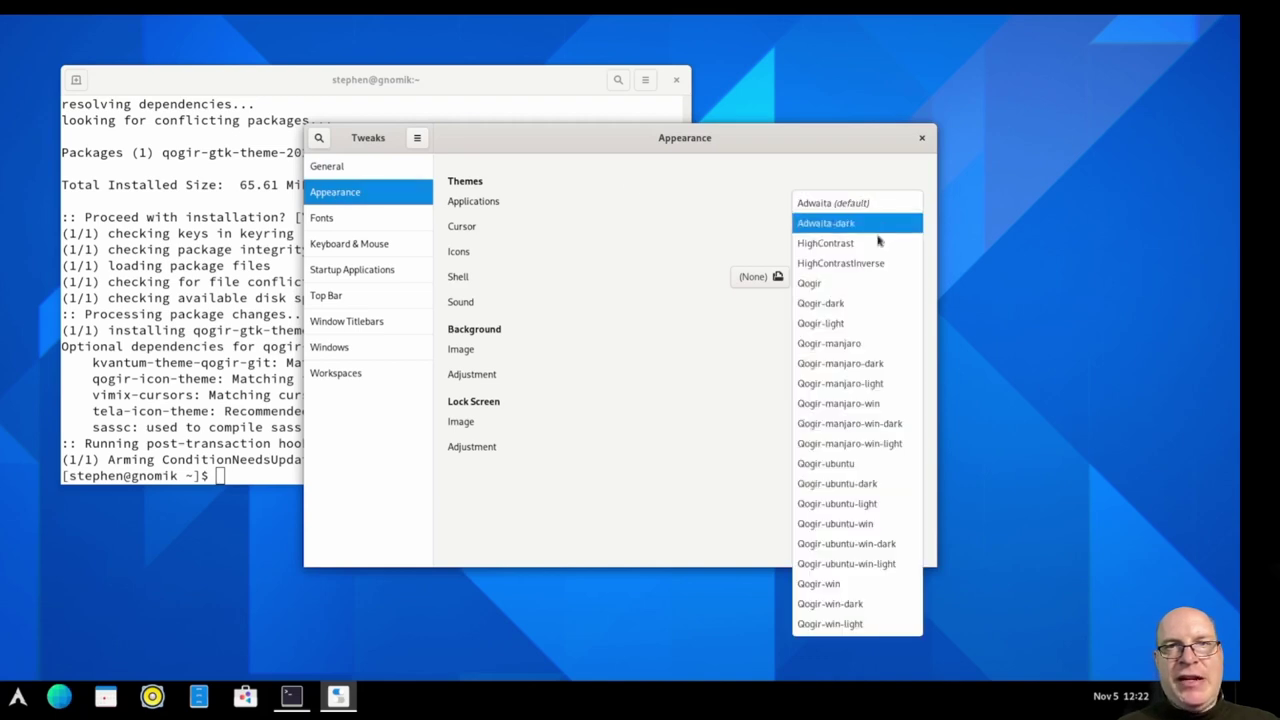
left_click(858, 303)
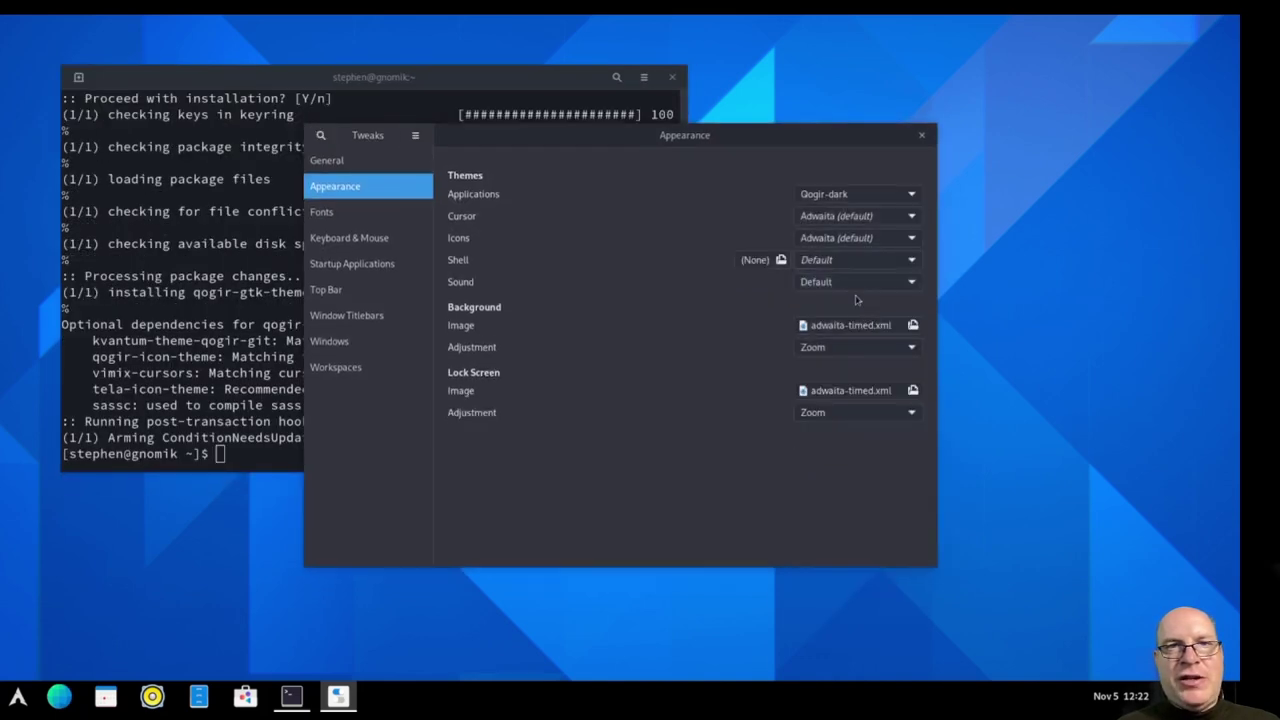
left_click(865, 218)
left_click(856, 254)
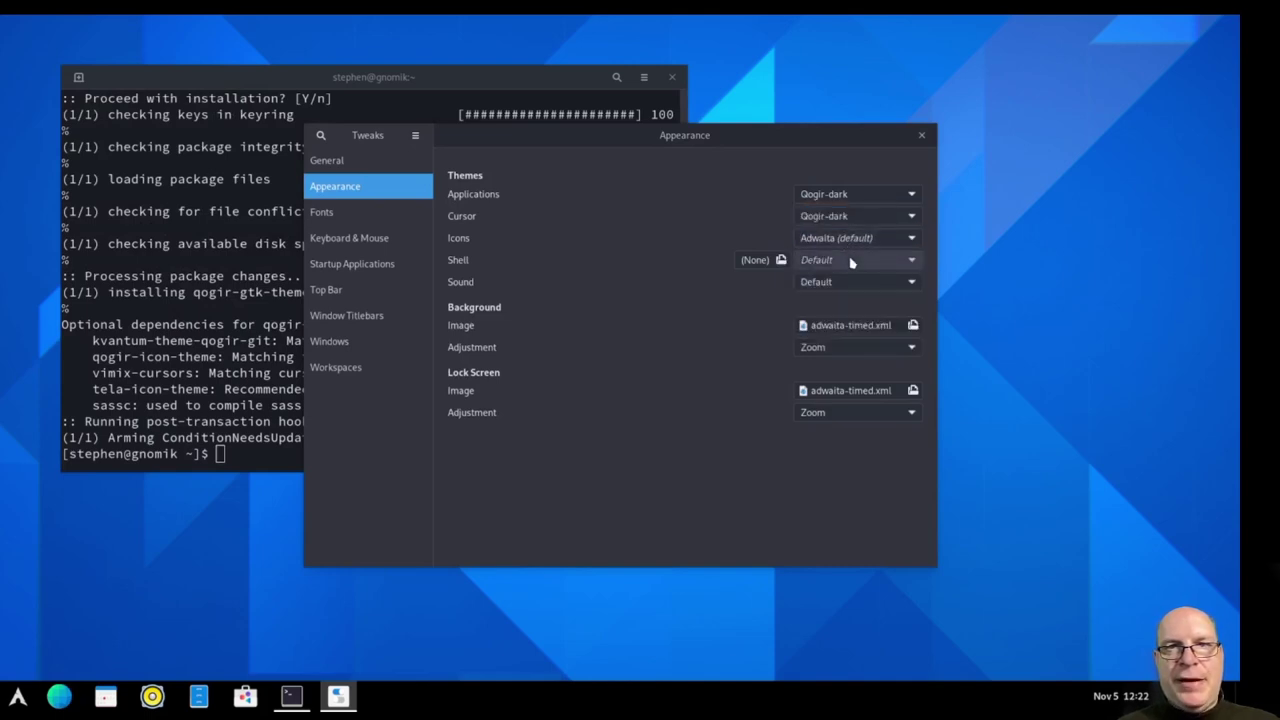
left_click(851, 262)
left_click(846, 298)
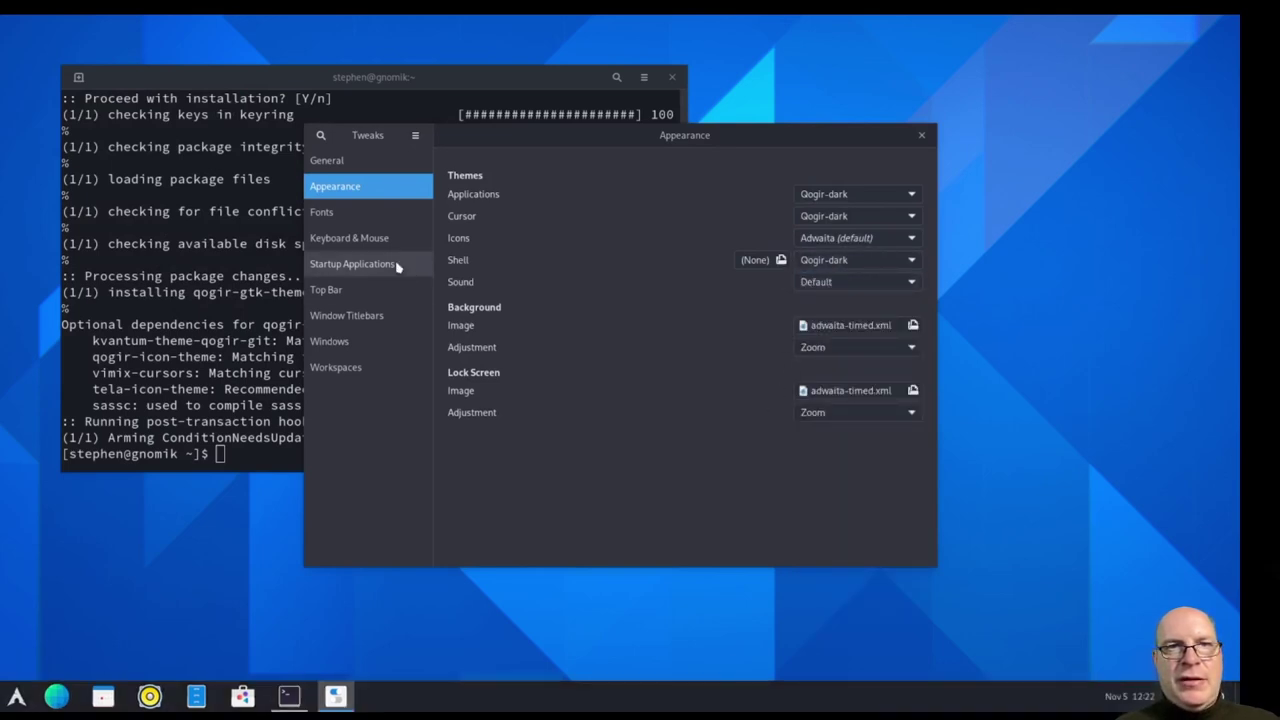
- Enable the maximize and minimize titlebar buttons
left_click(321, 318)
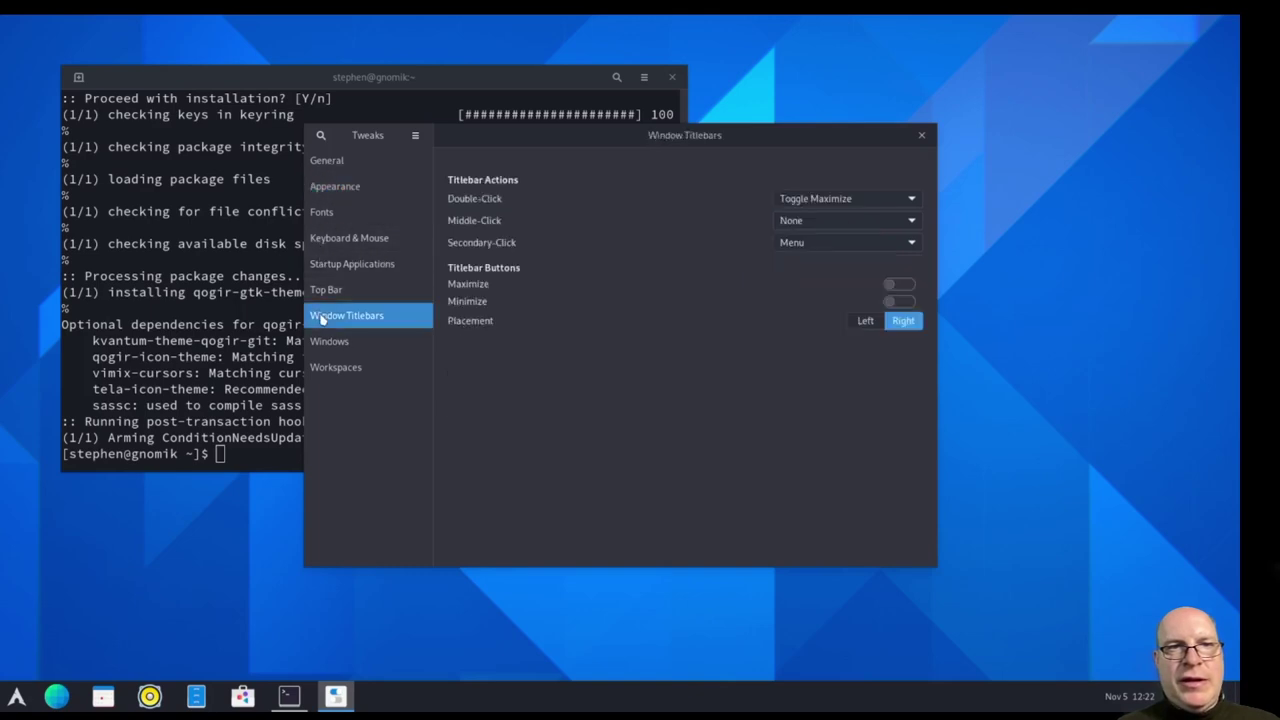
left_click(890, 286)
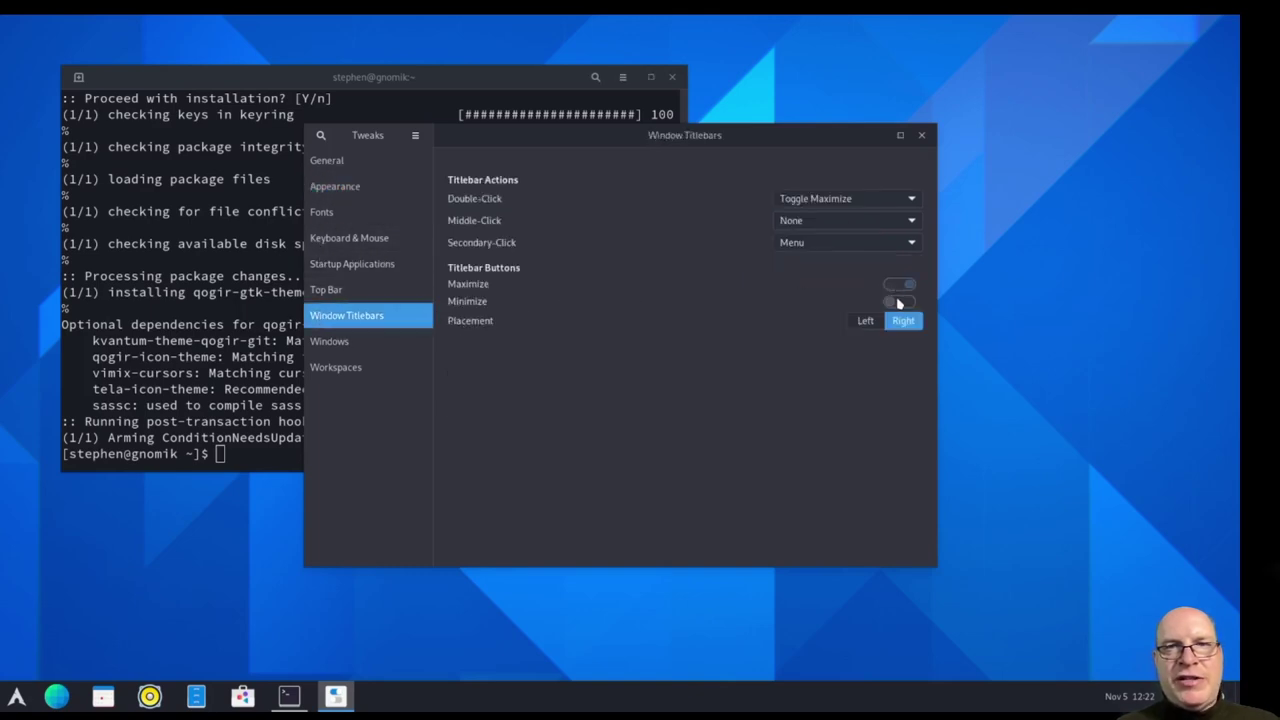
left_click(897, 302)
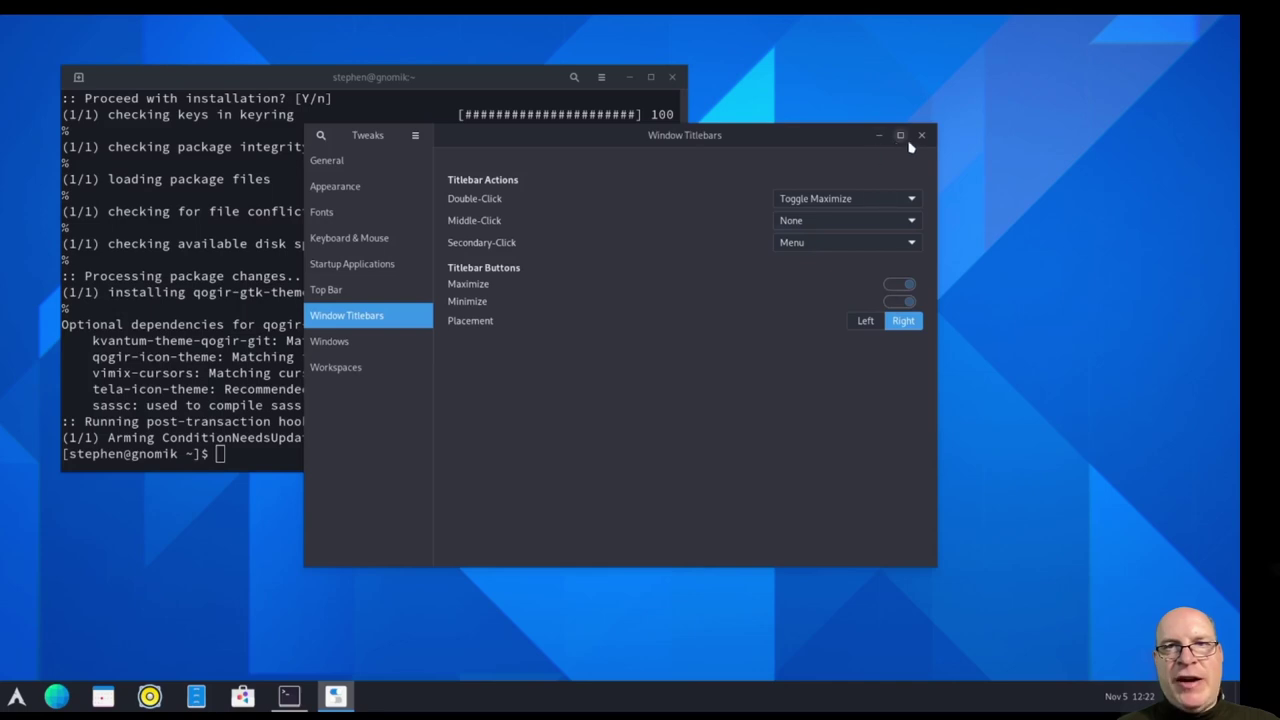
left_click(320, 216)
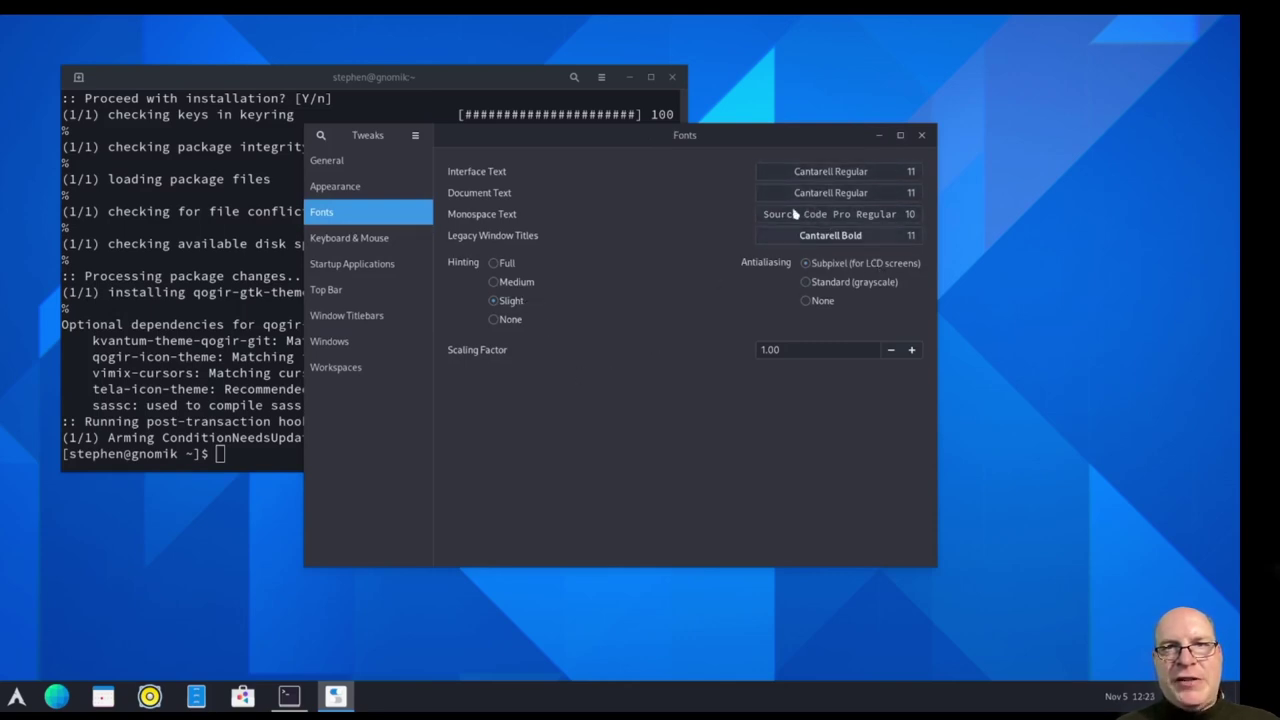
- Close Tweaks, clear the terminal, install brave-bin with 'yay -S brave-bin', then clear again
left_click(920, 136)
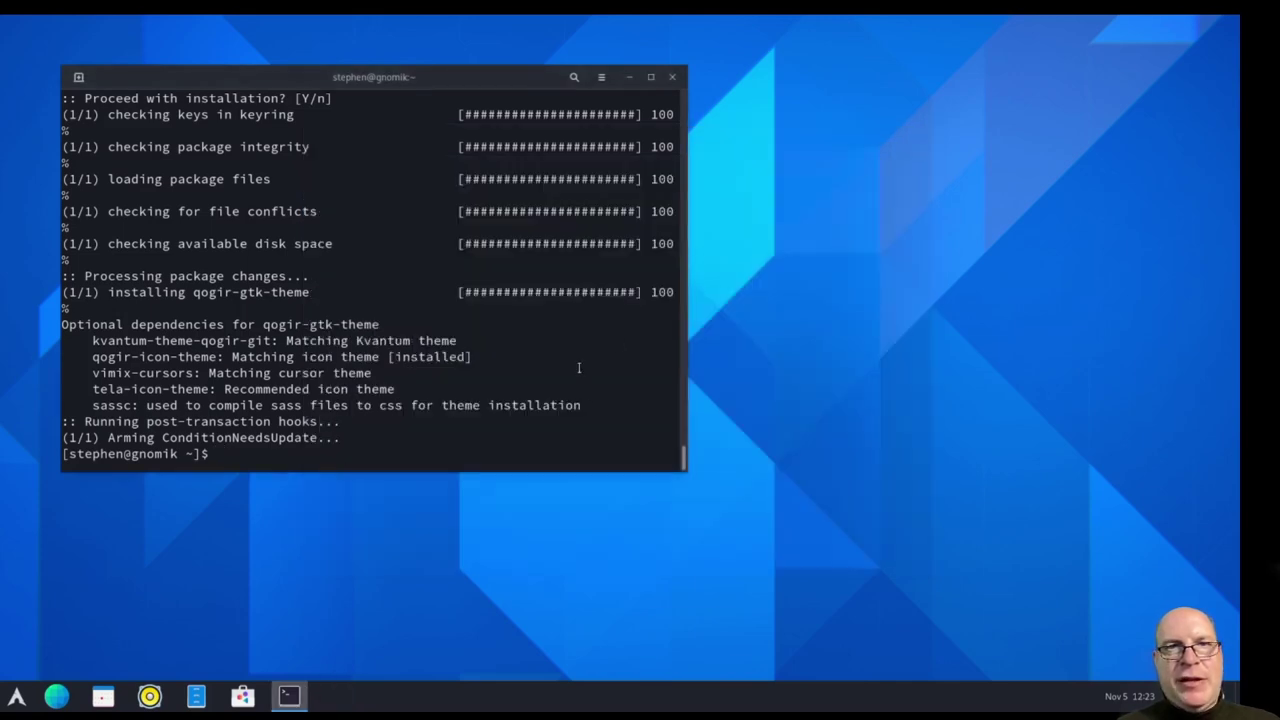
key("ctrl+l")
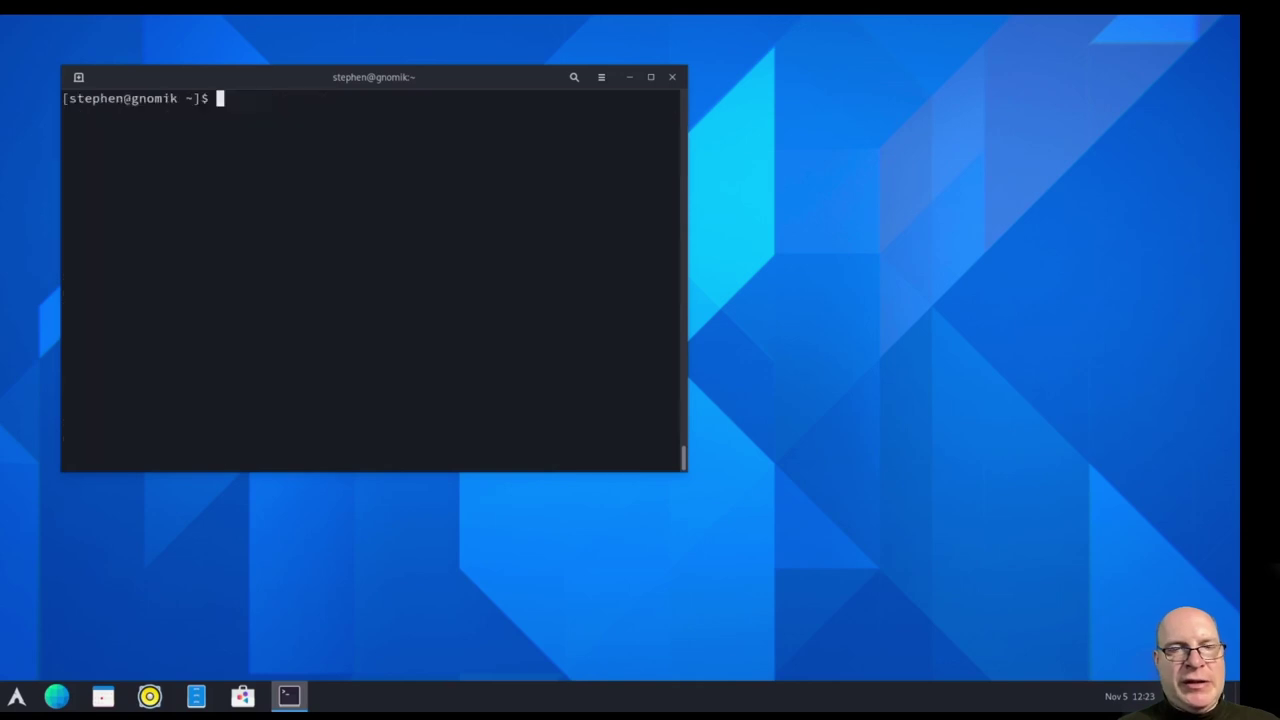
type("yay -S brave-bin")
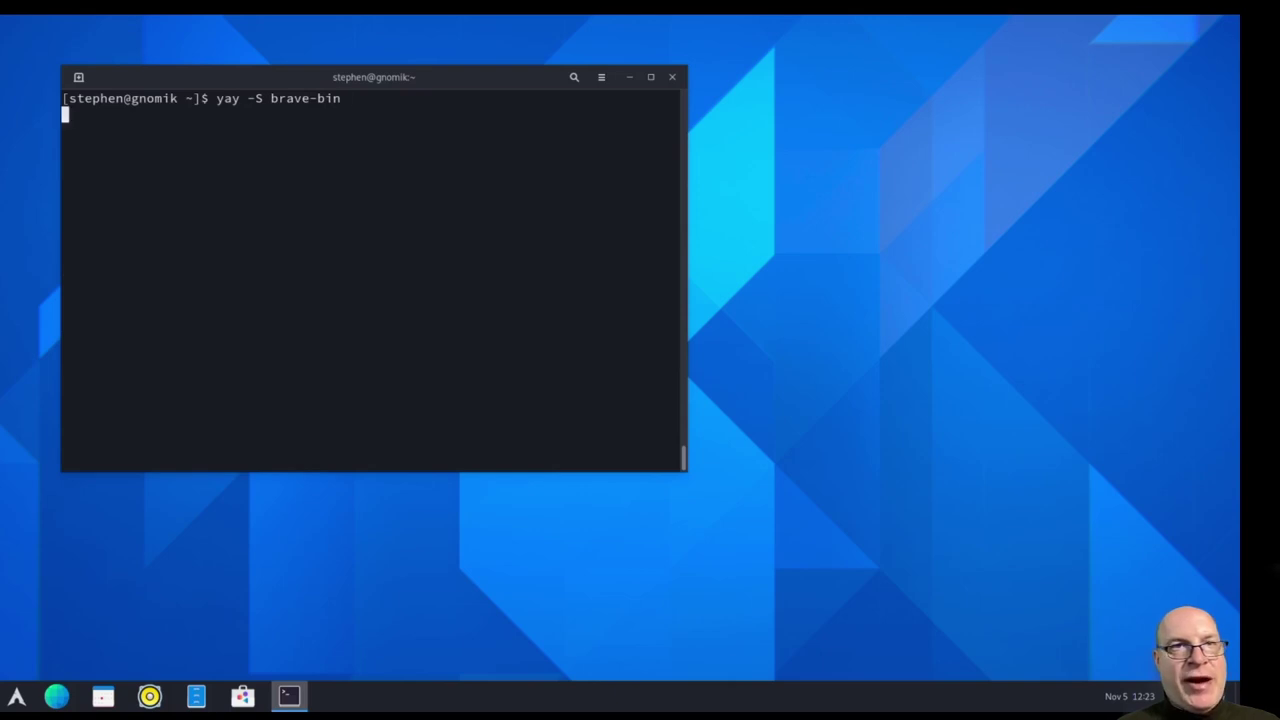
key("Return")
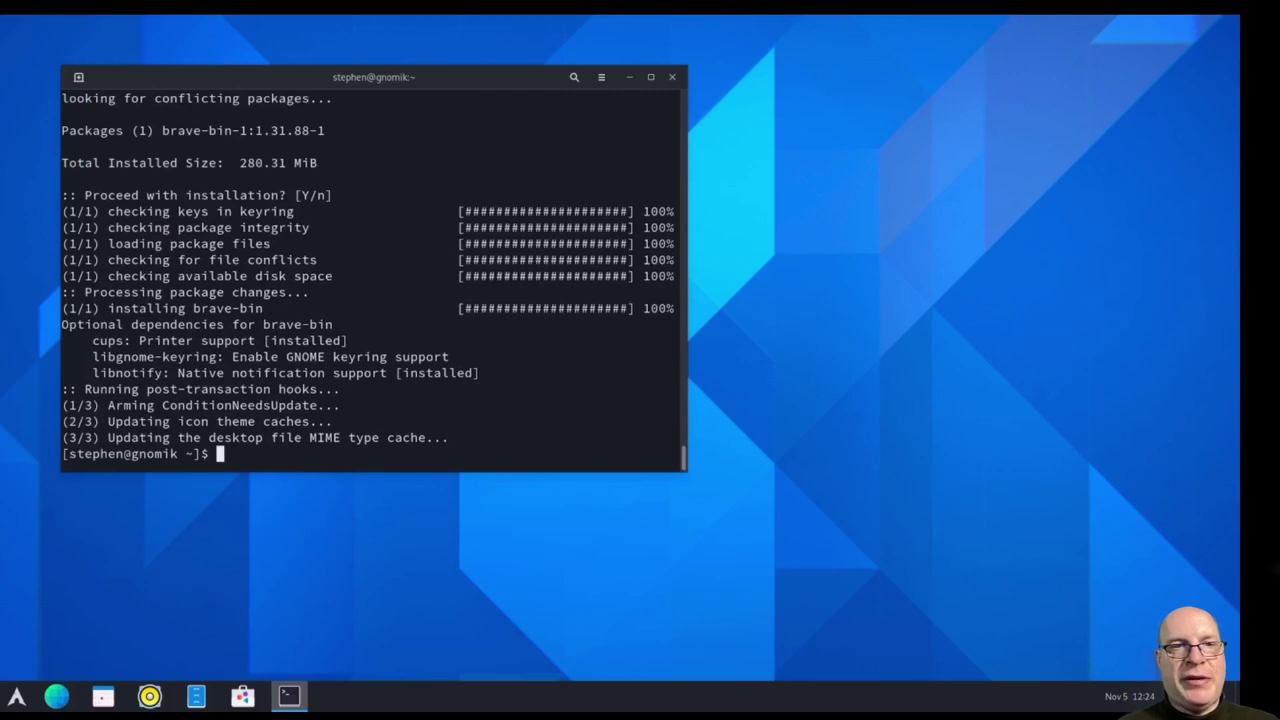
key("ctrl+l")
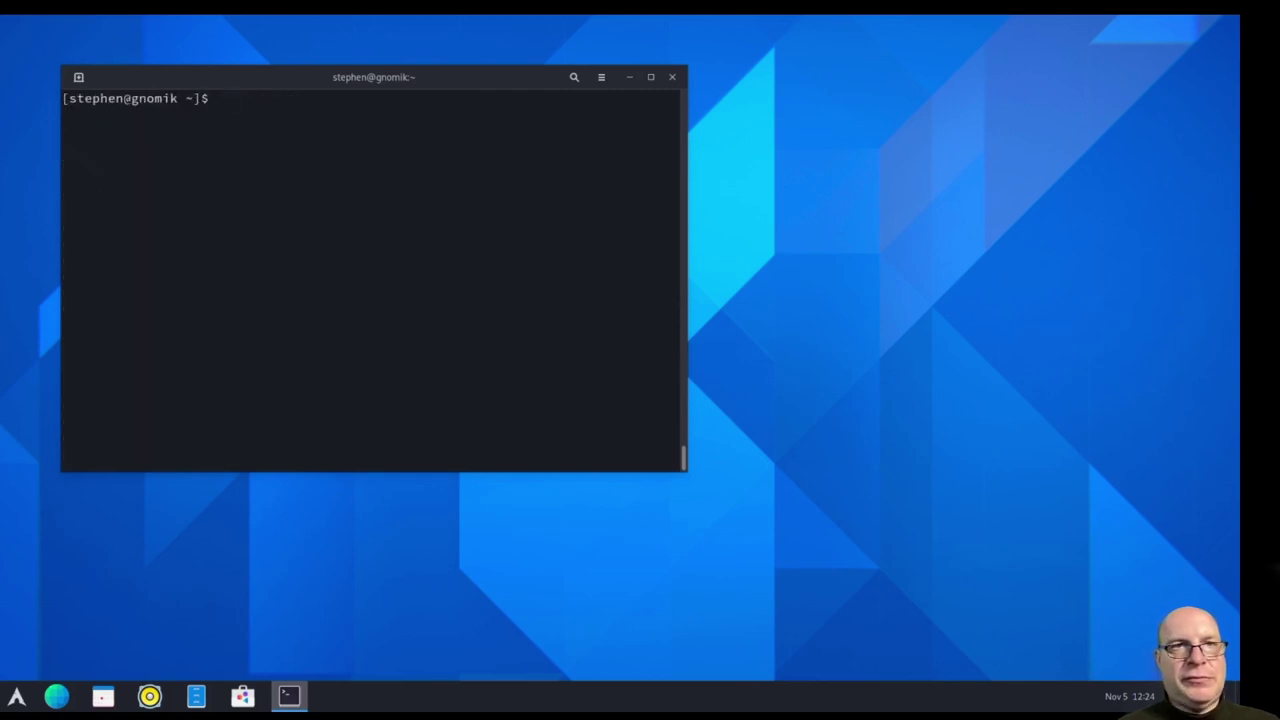
- Set the icon theme to Qogir-dark in GNOME Tweaks and close Tweaks
key("super")
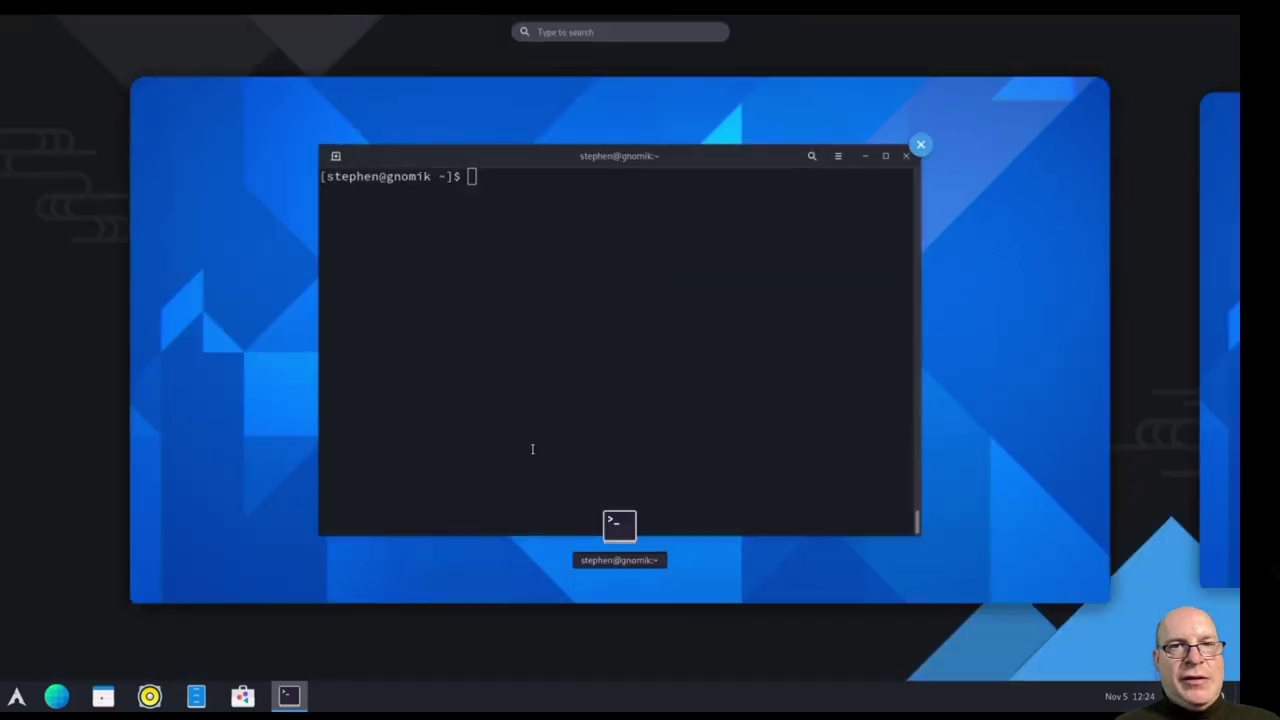
type("tweaks")
key("Escape")
key("Escape")
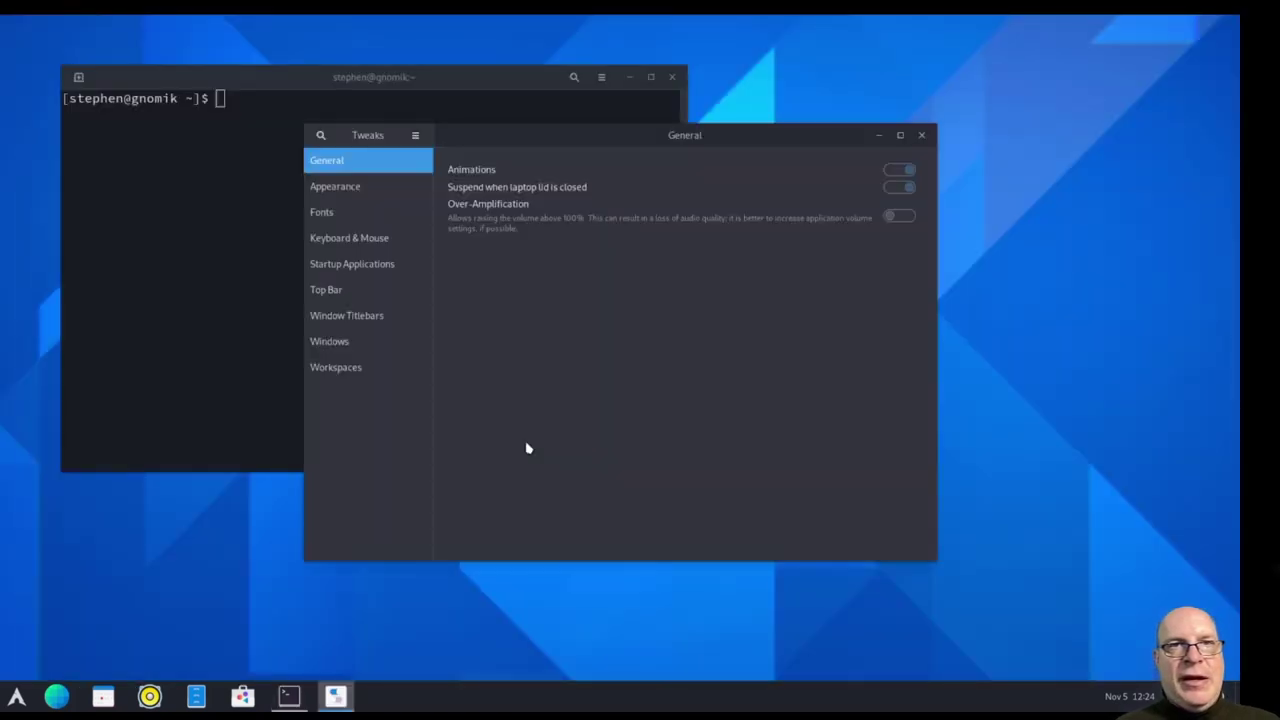
left_click(342, 192)
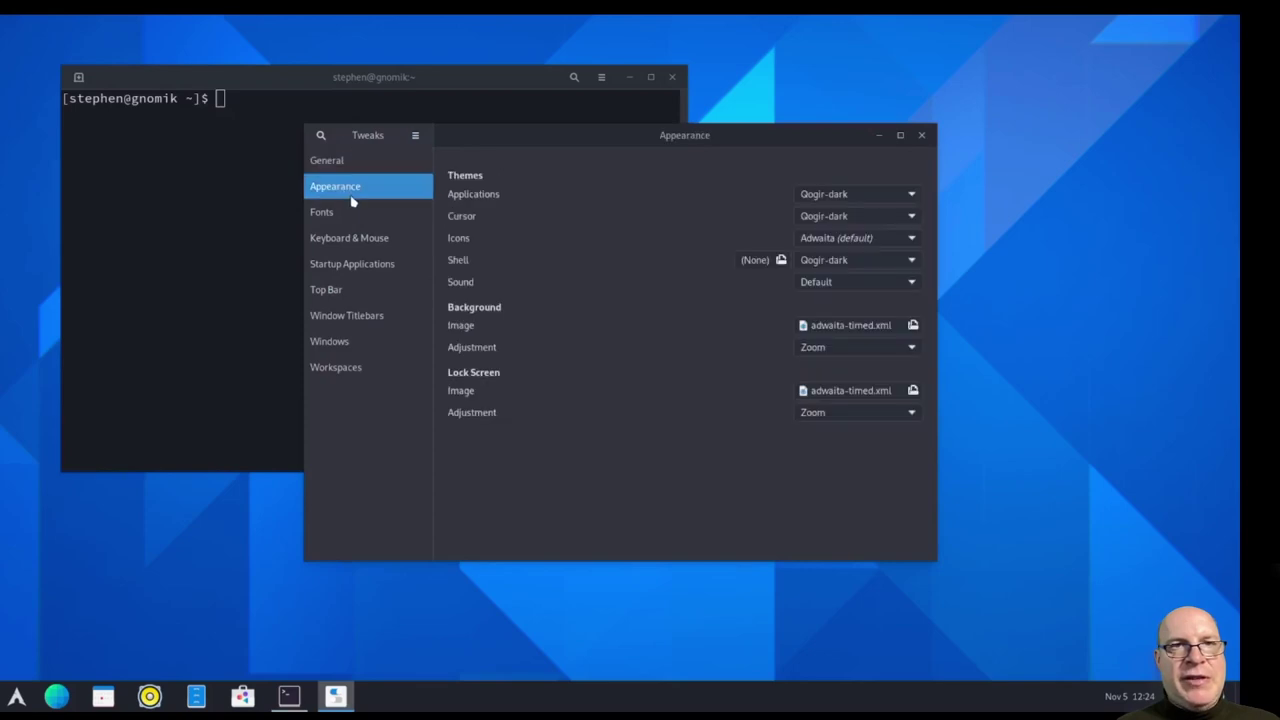
left_click(908, 240)
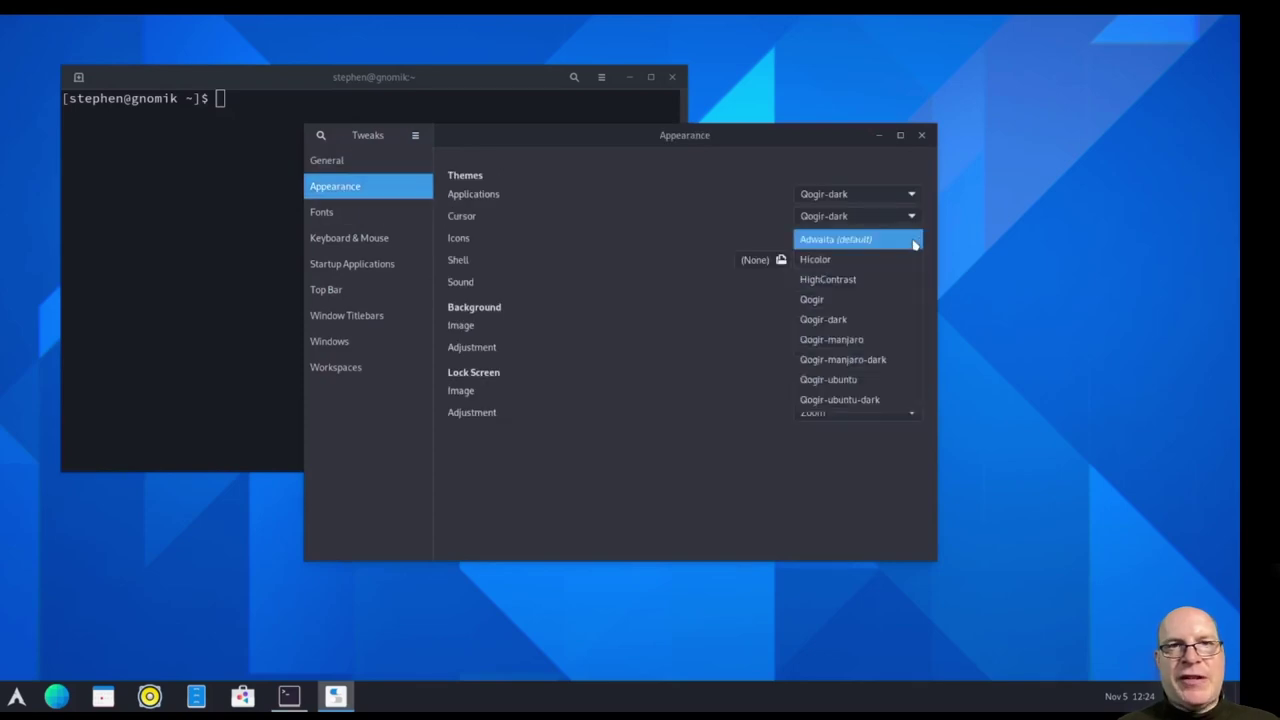
left_click(866, 320)
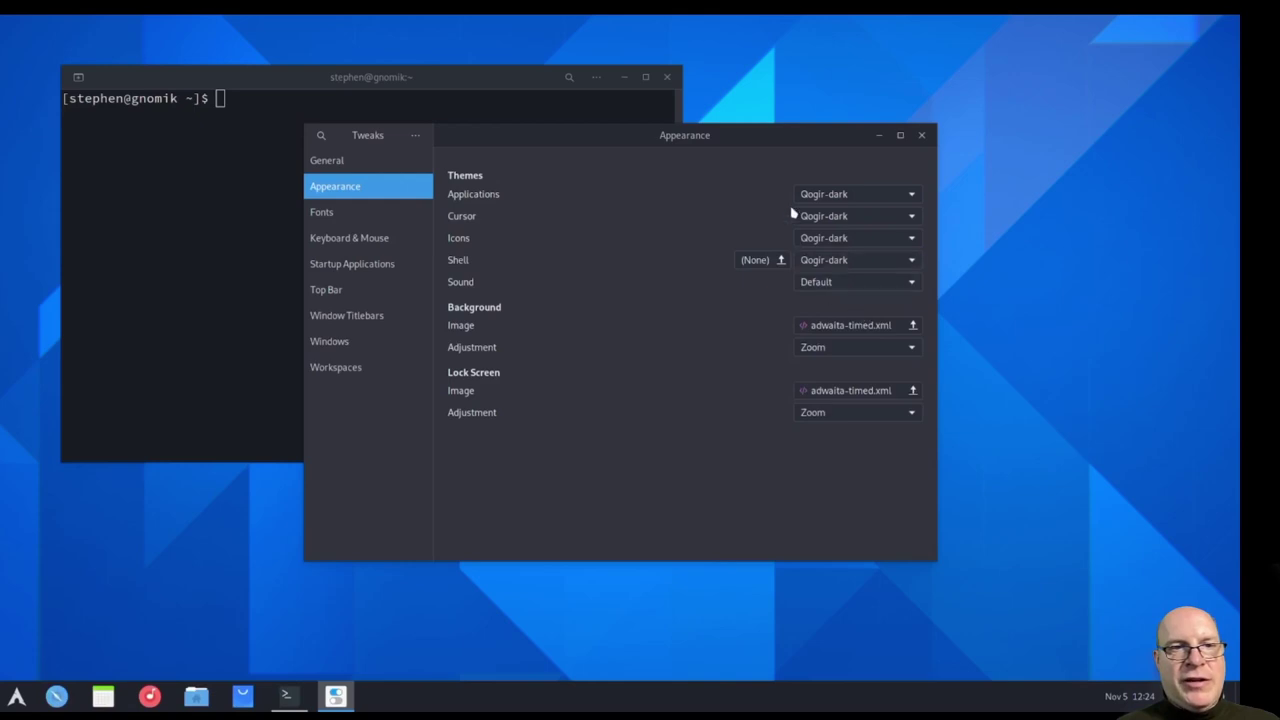
left_click(922, 136)
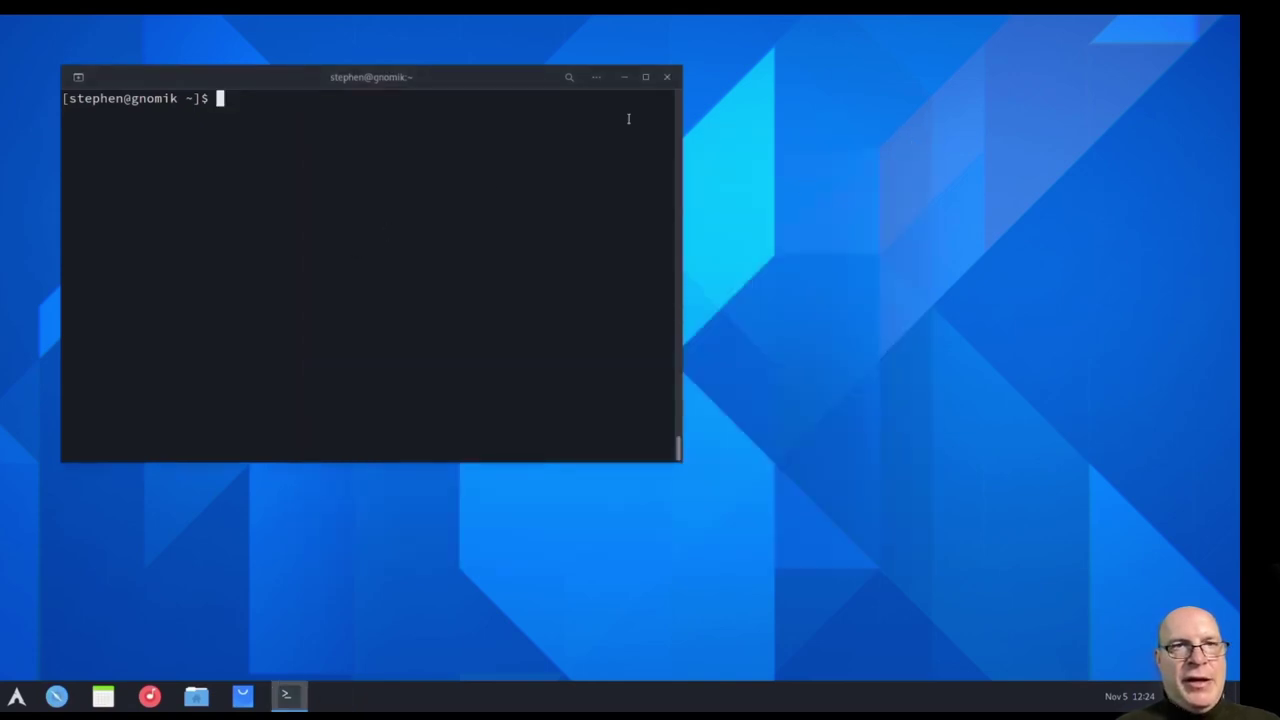
- Move the terminal window right and down, and remove Web from the panel favourites
left_click_drag(480, 77, 620, 126)
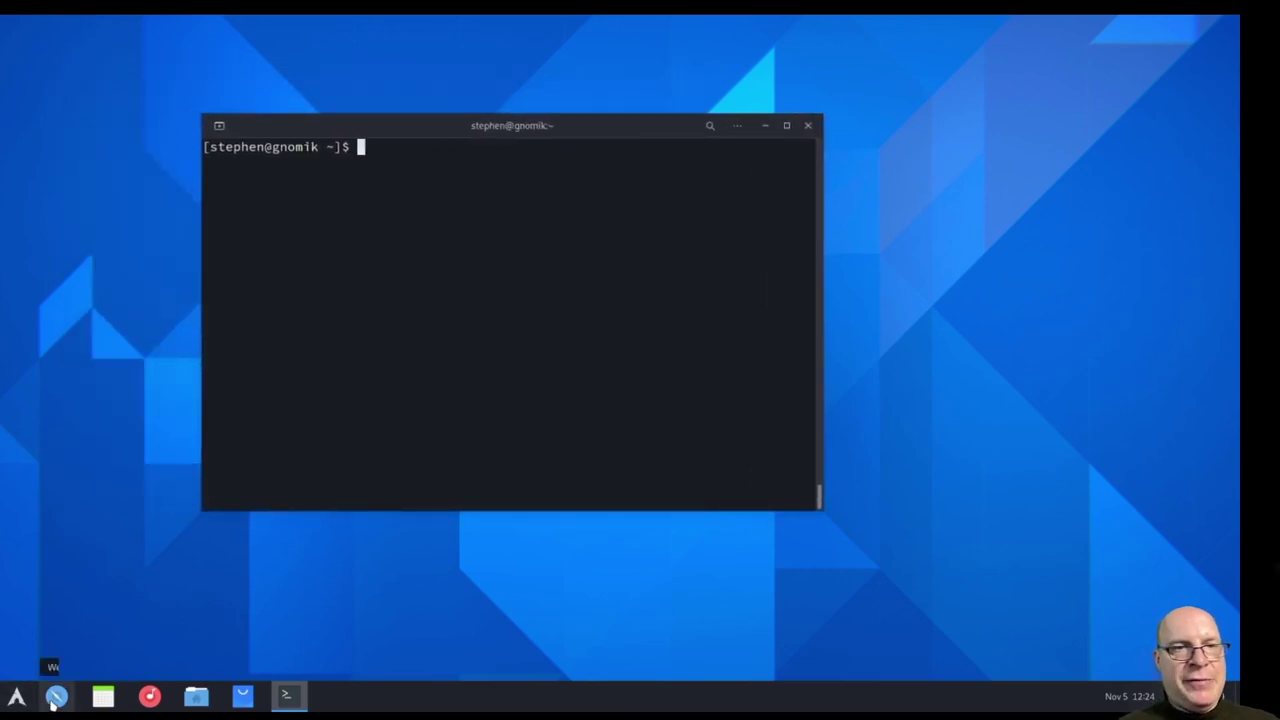
right_click(56, 696)
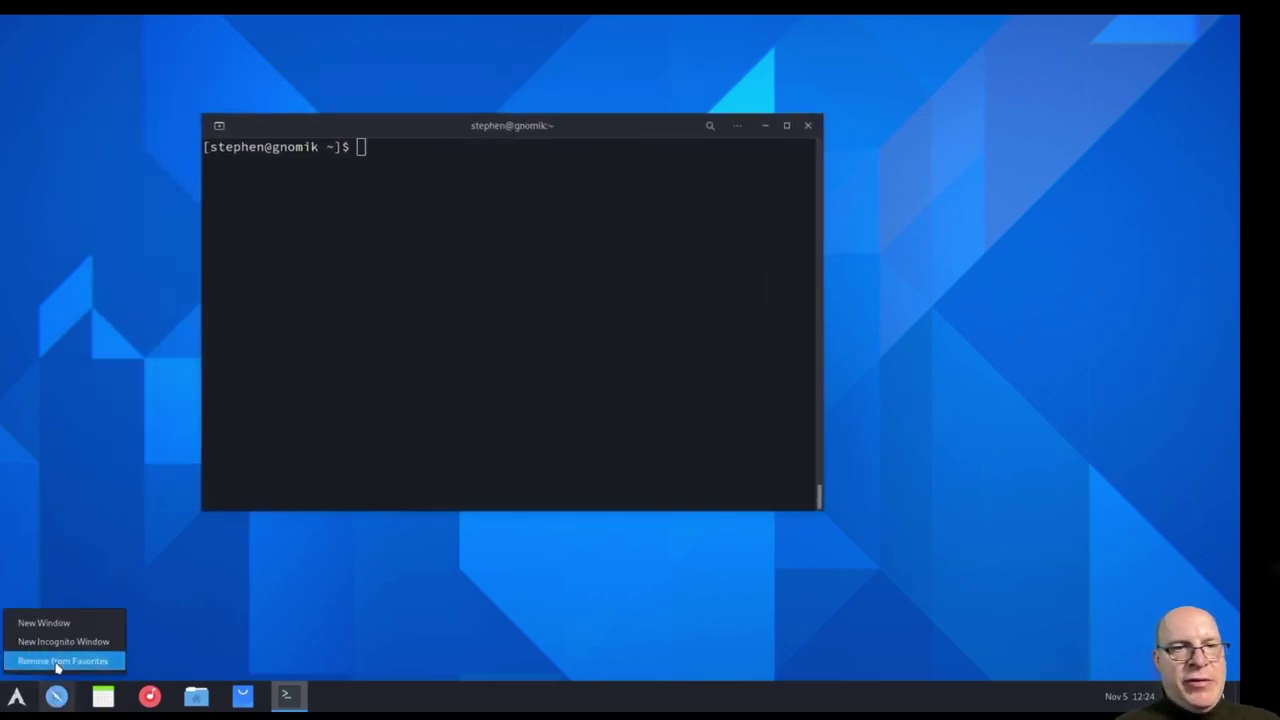
left_click(58, 664)
- Pin Brave and Terminal to the panel favourites from ArcMenu, then close the terminal
left_click(15, 700)
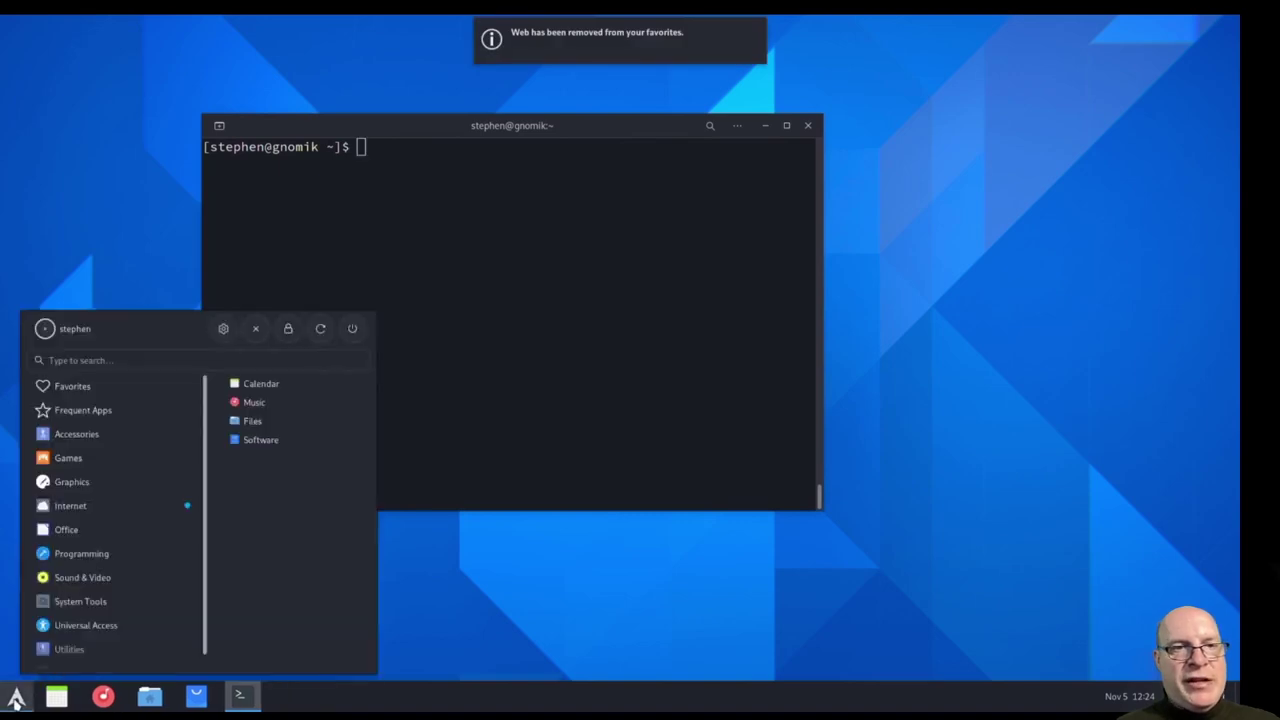
mouse_move(85, 508)
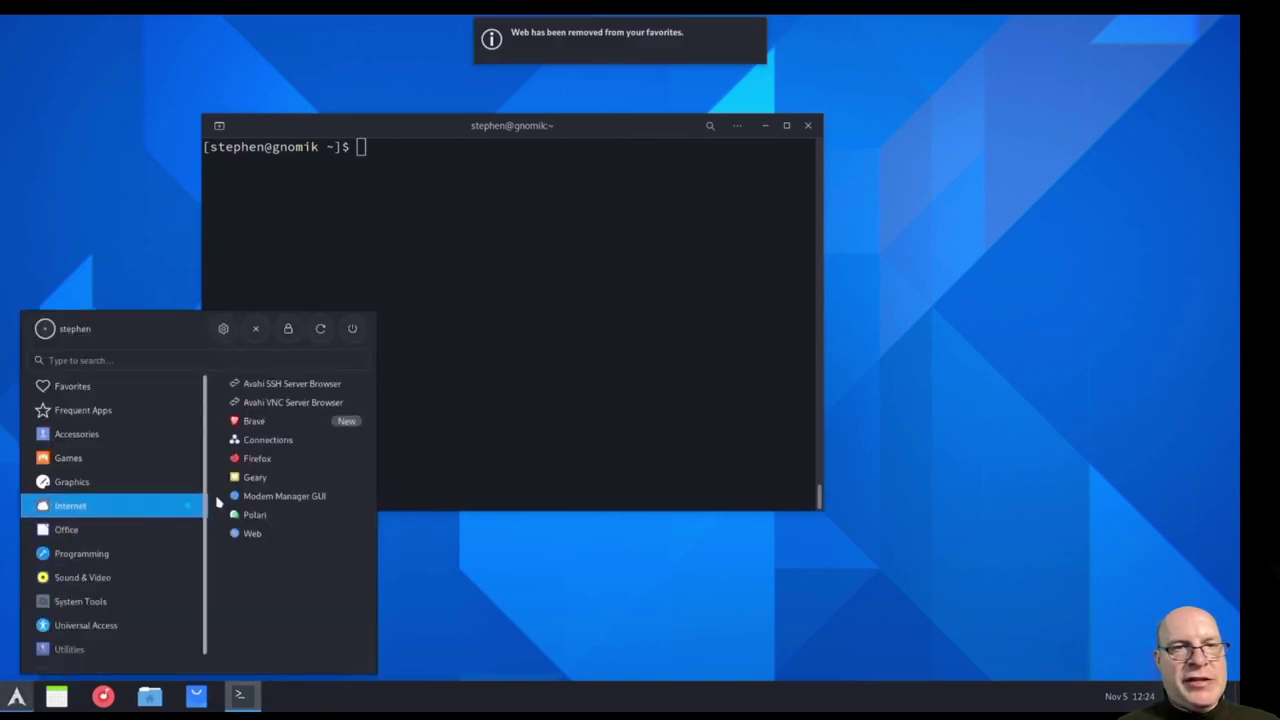
right_click(262, 428)
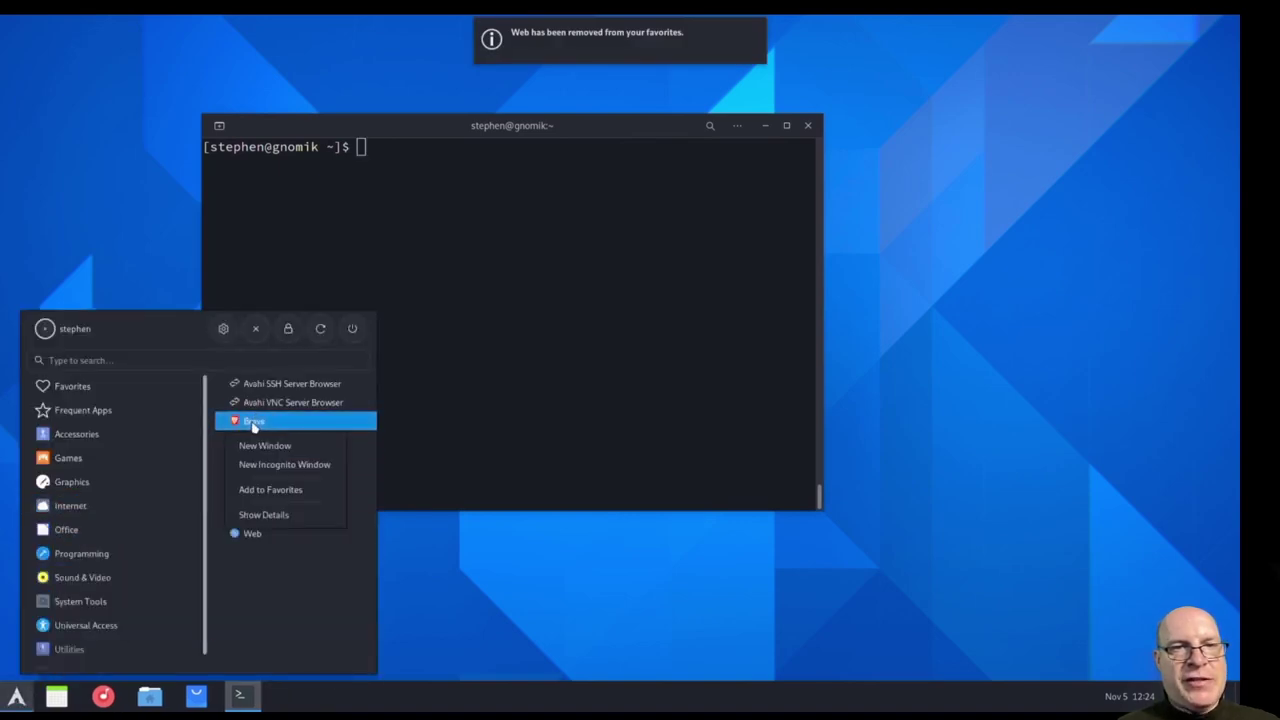
left_click(270, 489)
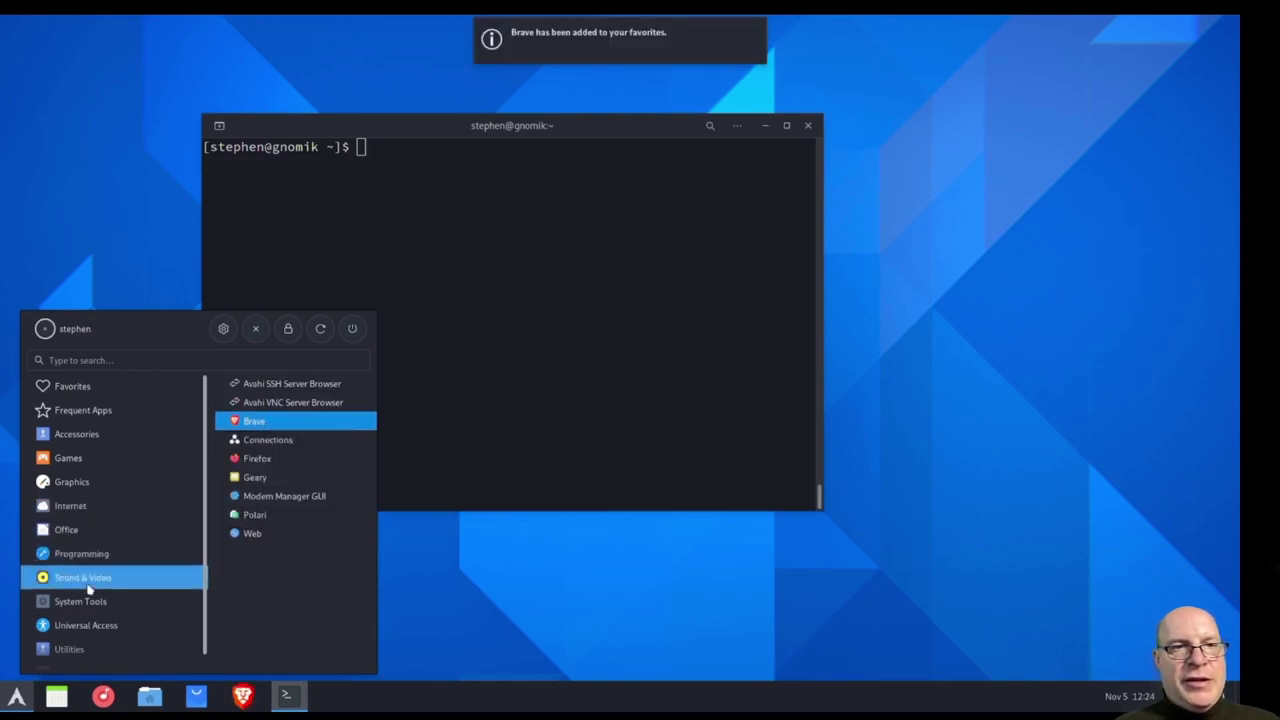
mouse_move(90, 649)
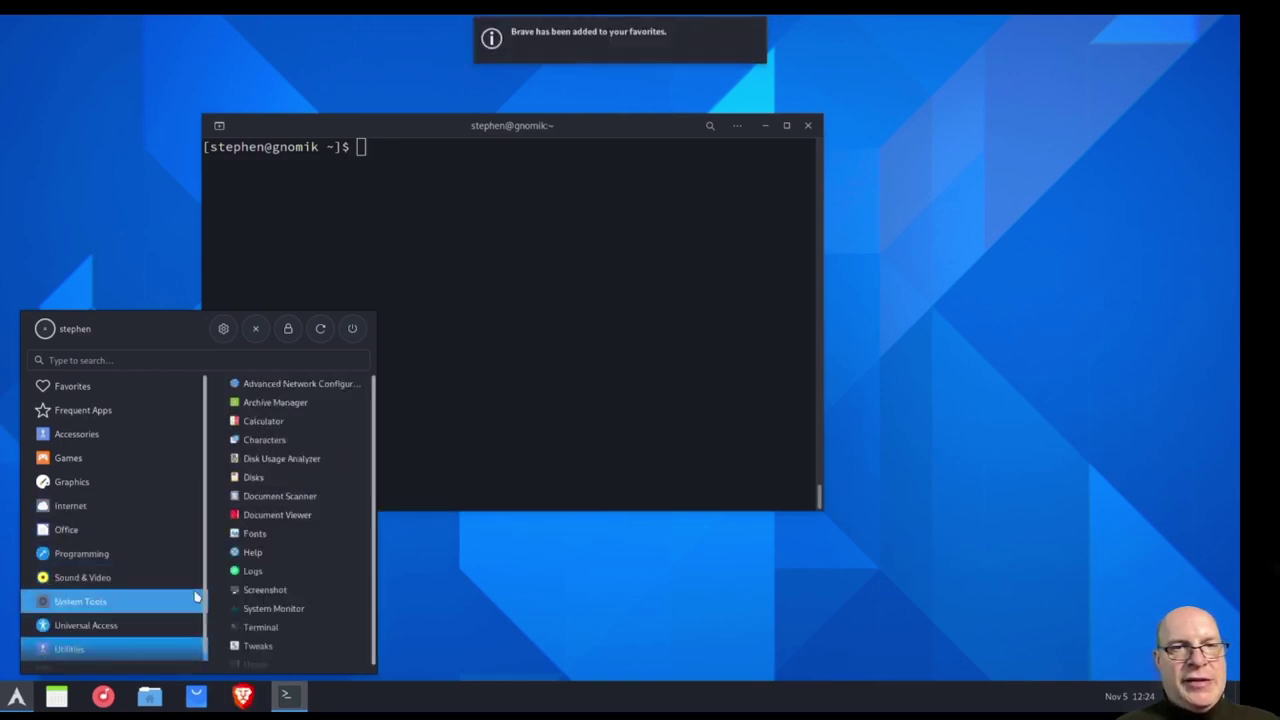
right_click(258, 628)
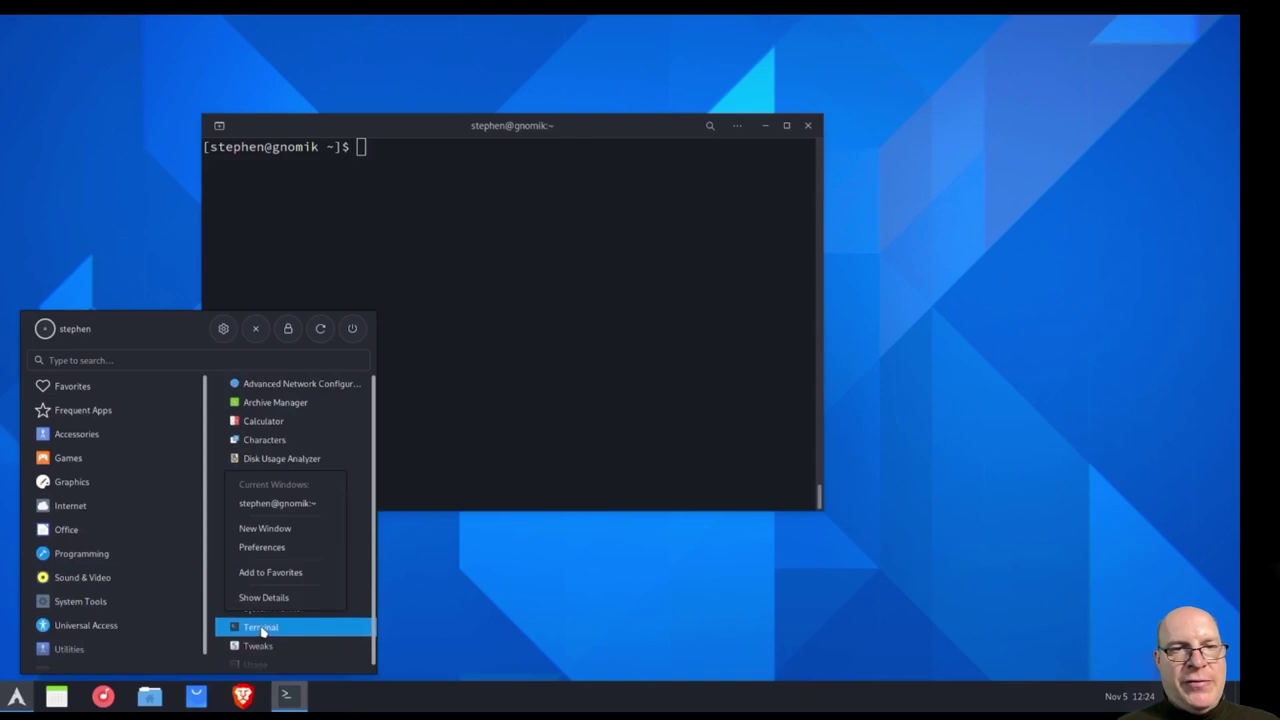
left_click(268, 572)
left_click(668, 377)
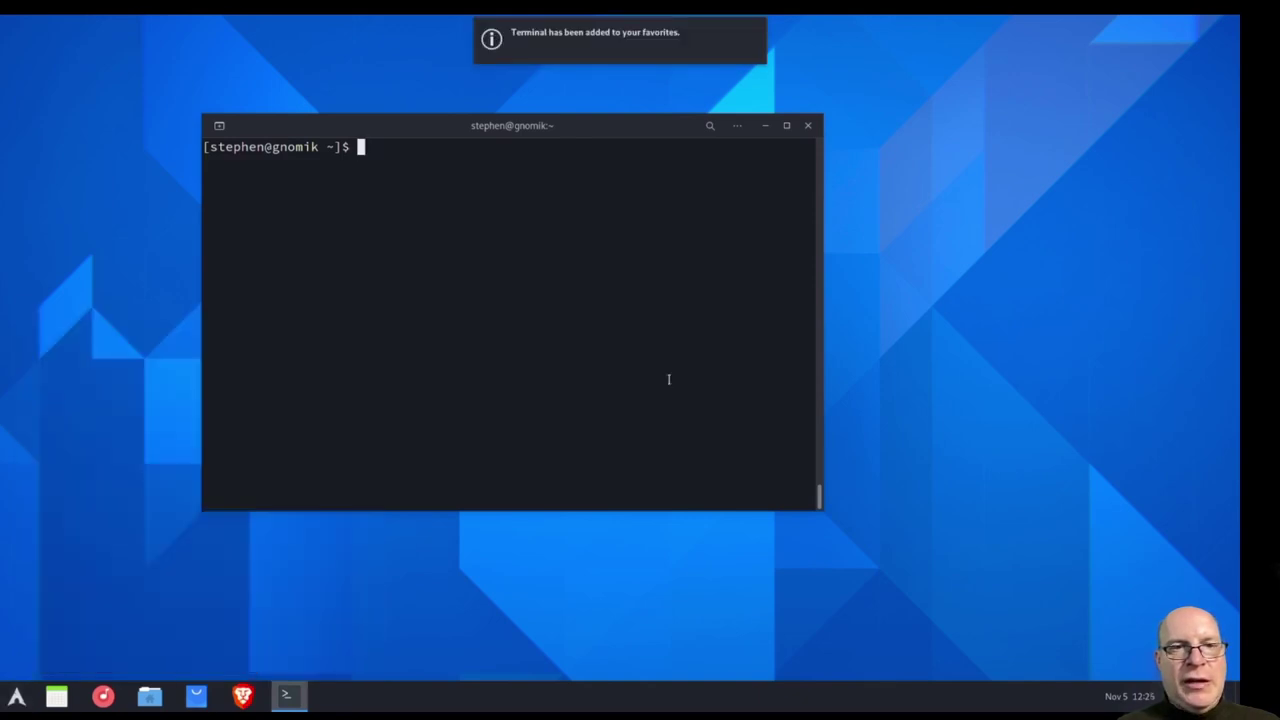
left_click(808, 125)
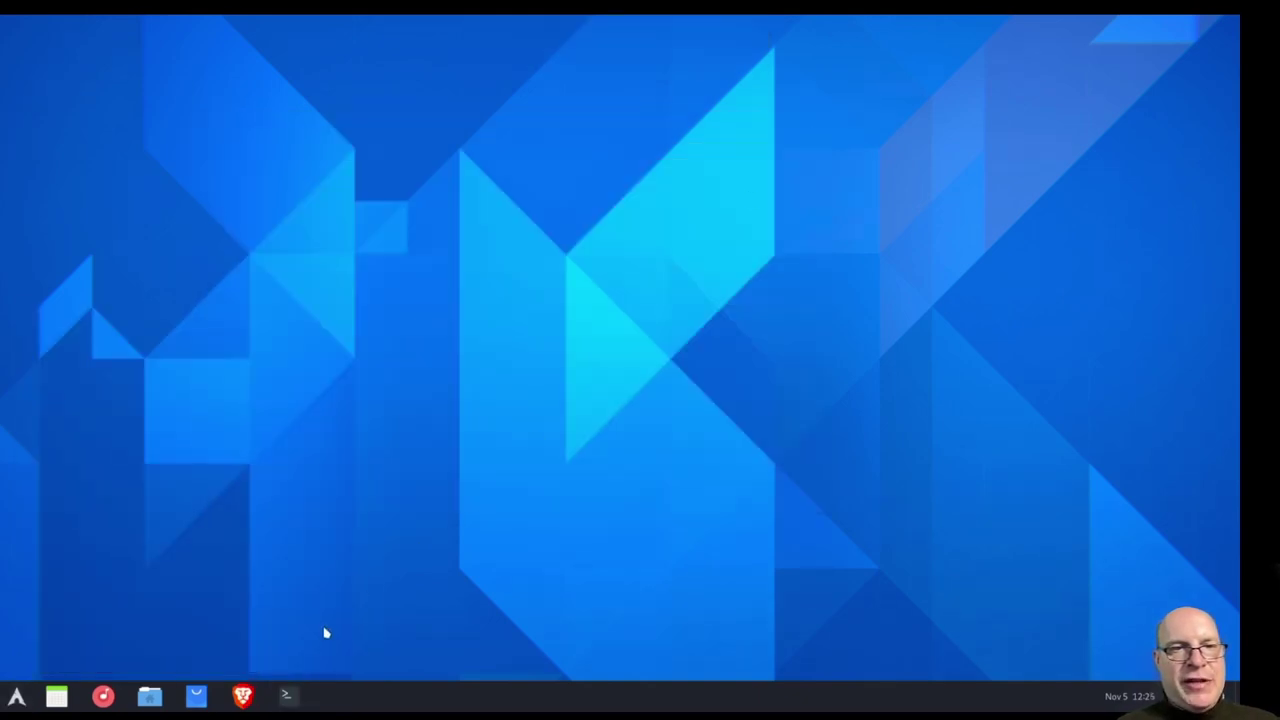
- Launch Brave, accept the welcome prompt, and move the window toward the centre
left_click(242, 697)
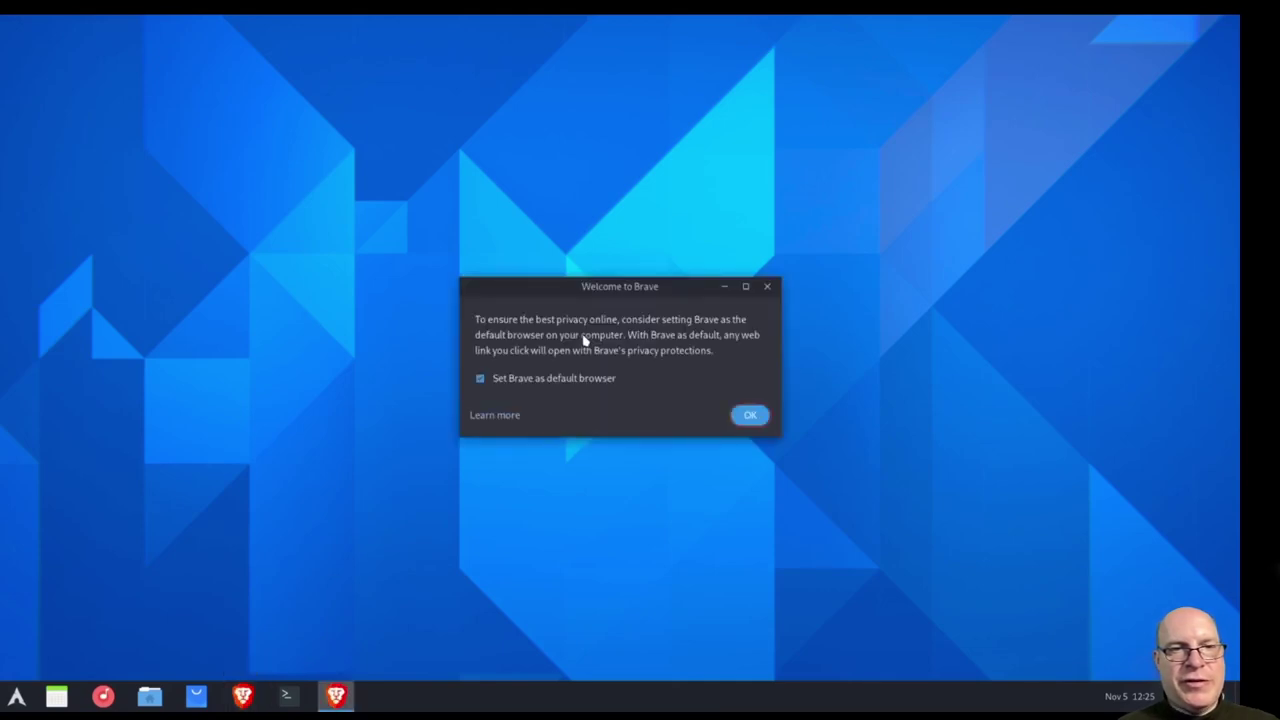
left_click(749, 415)
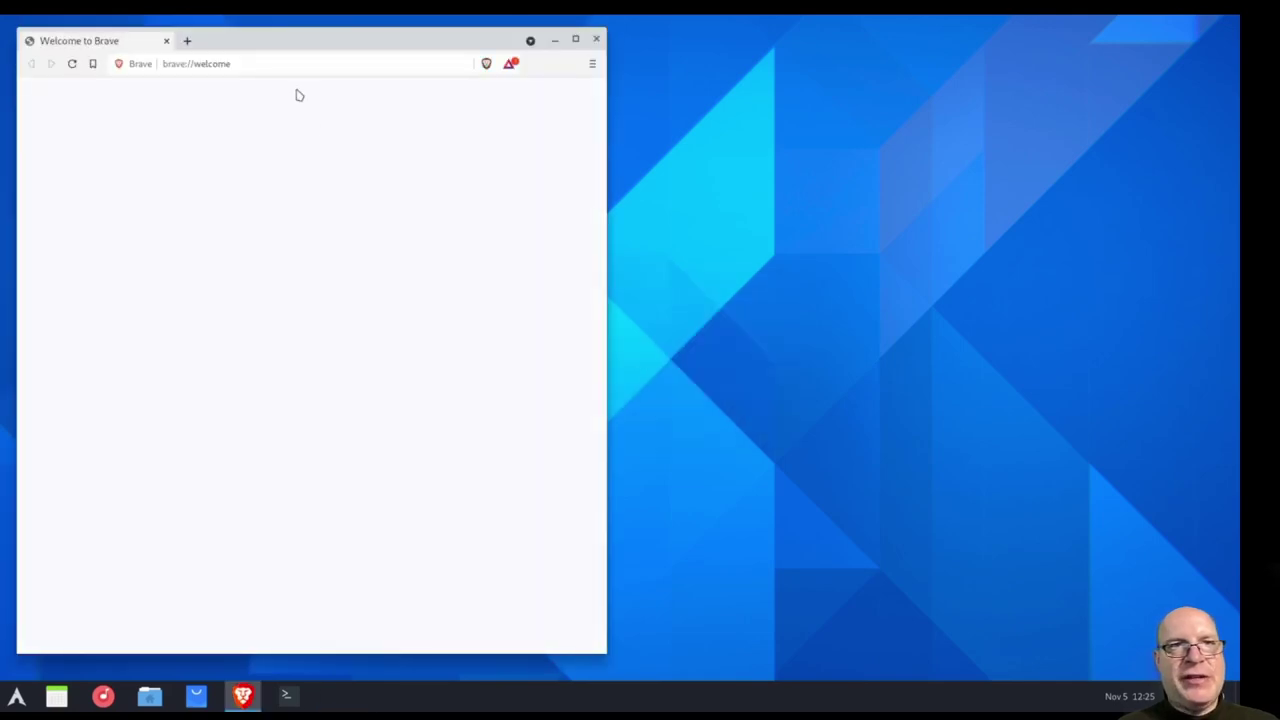
left_click_drag(269, 40, 459, 51)
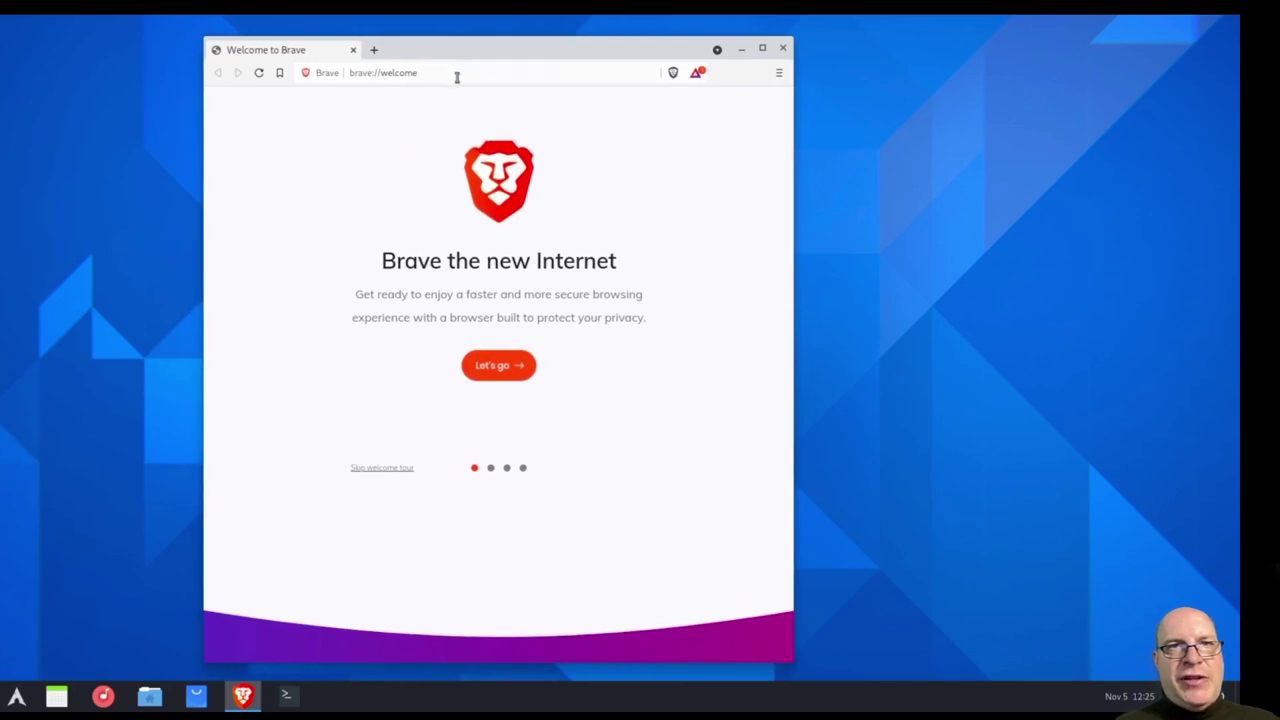
- Open brave://settings and switch Brave colors to Dark
left_click(456, 77)
type("brave://w")
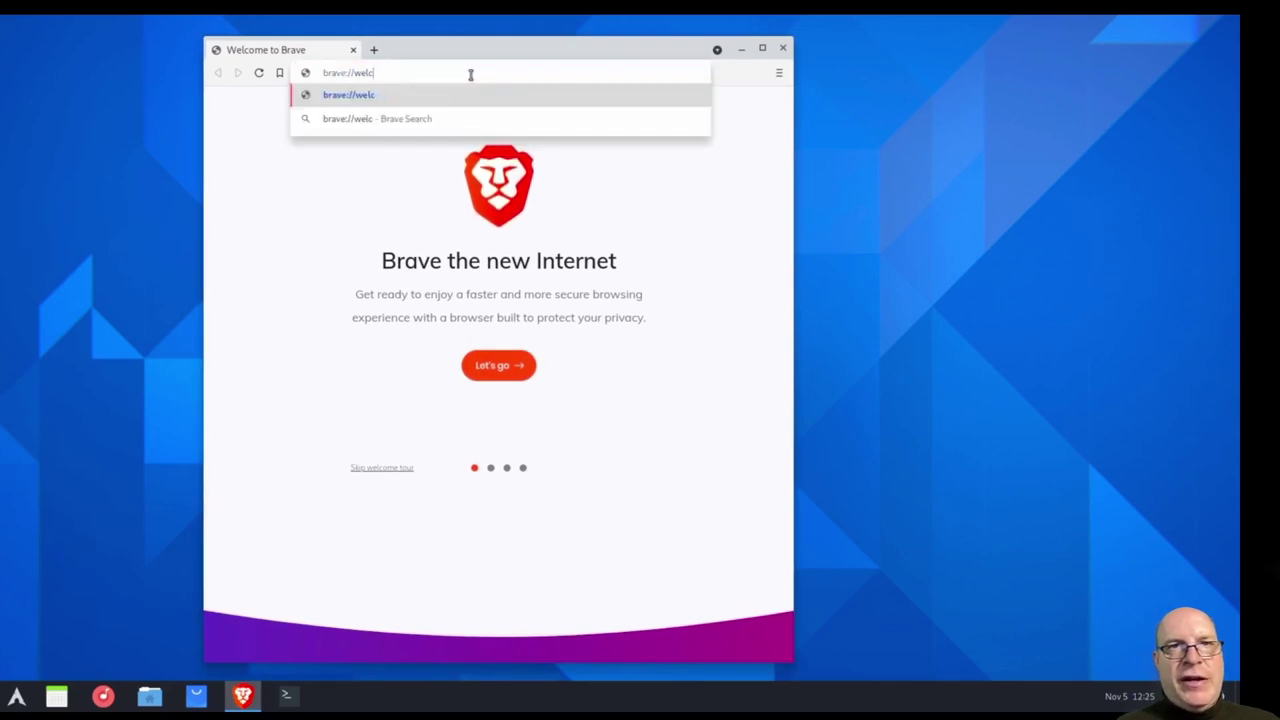
key("BackSpace")
type("settings")
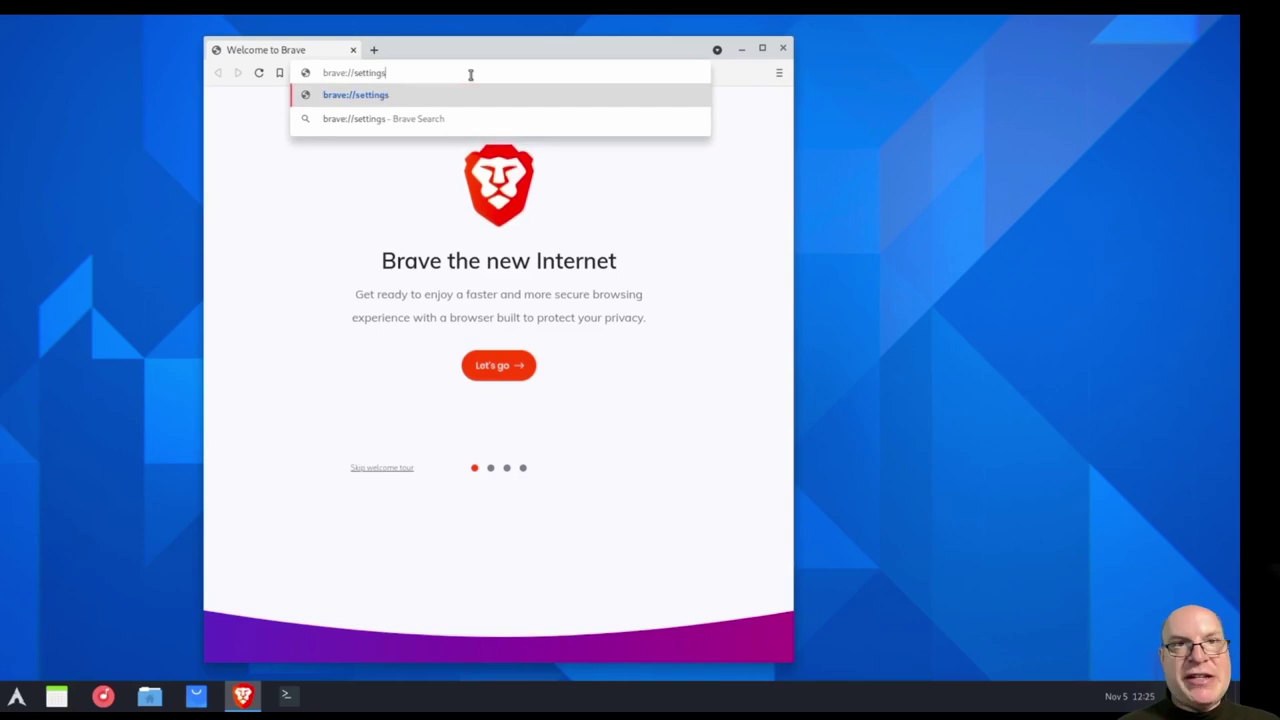
key("Return")
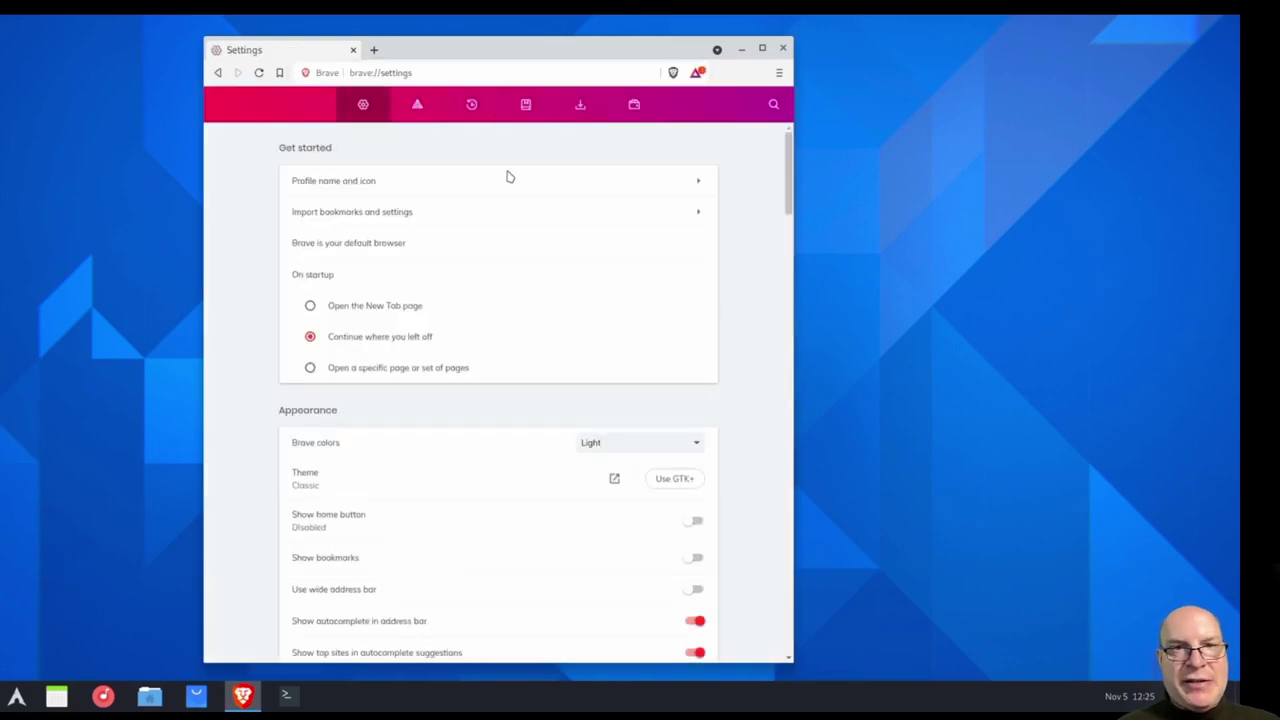
left_click(643, 442)
left_click(641, 462)
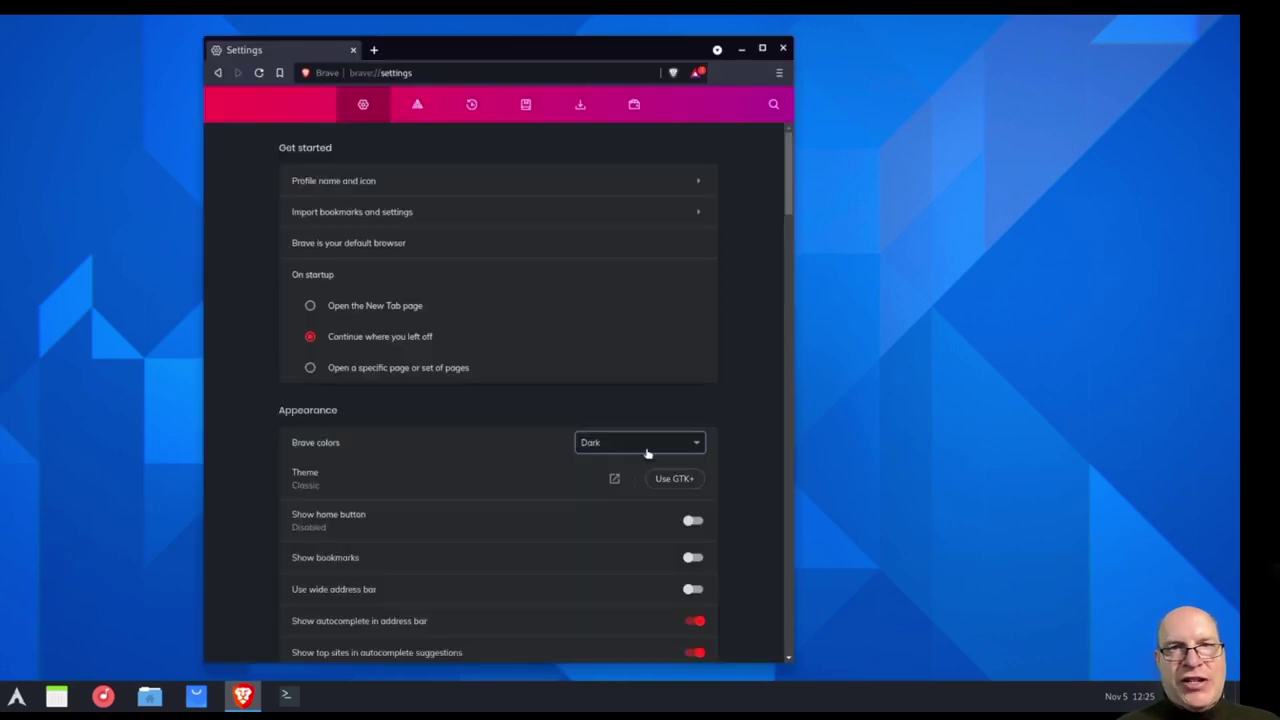
double_click(448, 72)
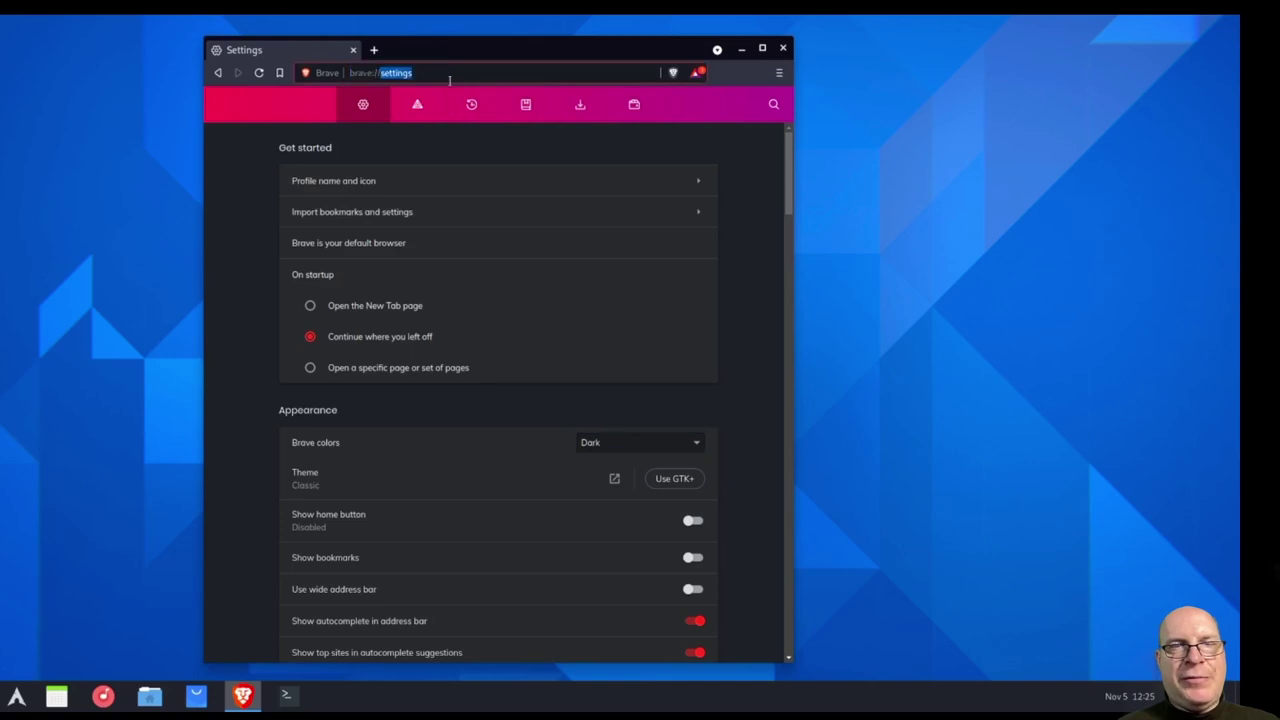
- Go to pexels.com and search for 'autumn wallpaper'
key("ctrl+a")
key("BackSpace")
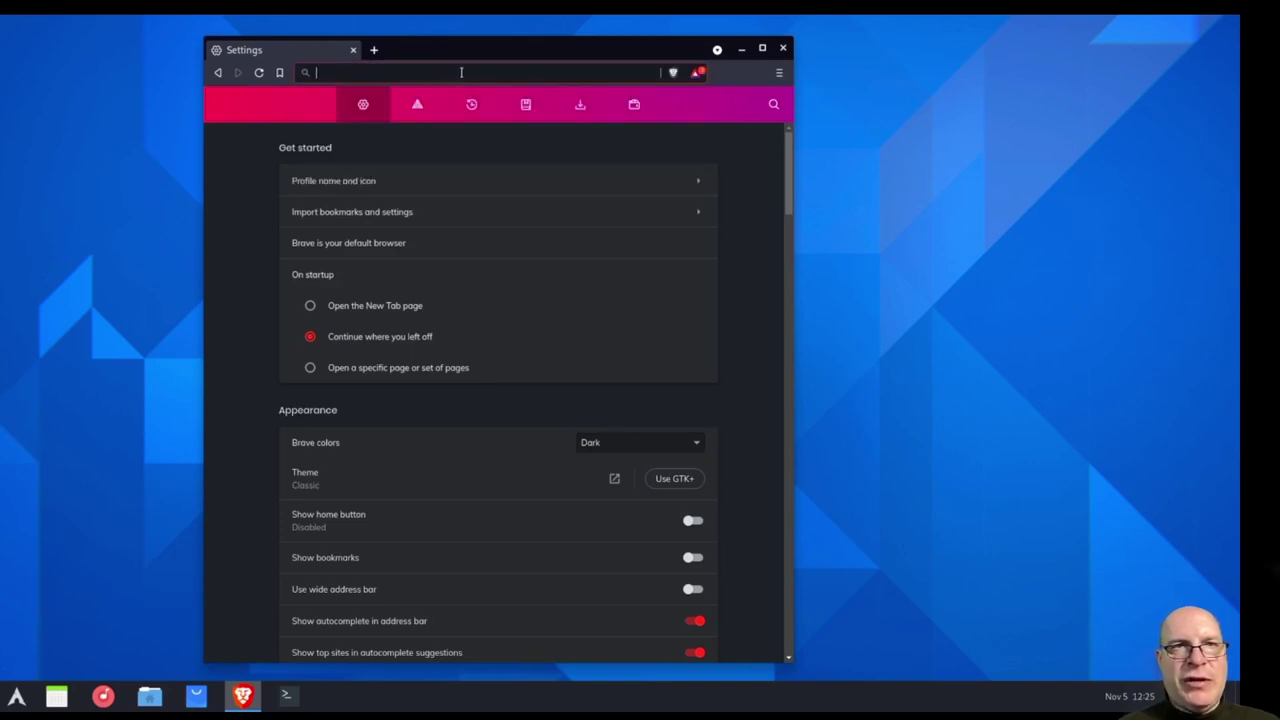
type("pexels.com")
key("Return")
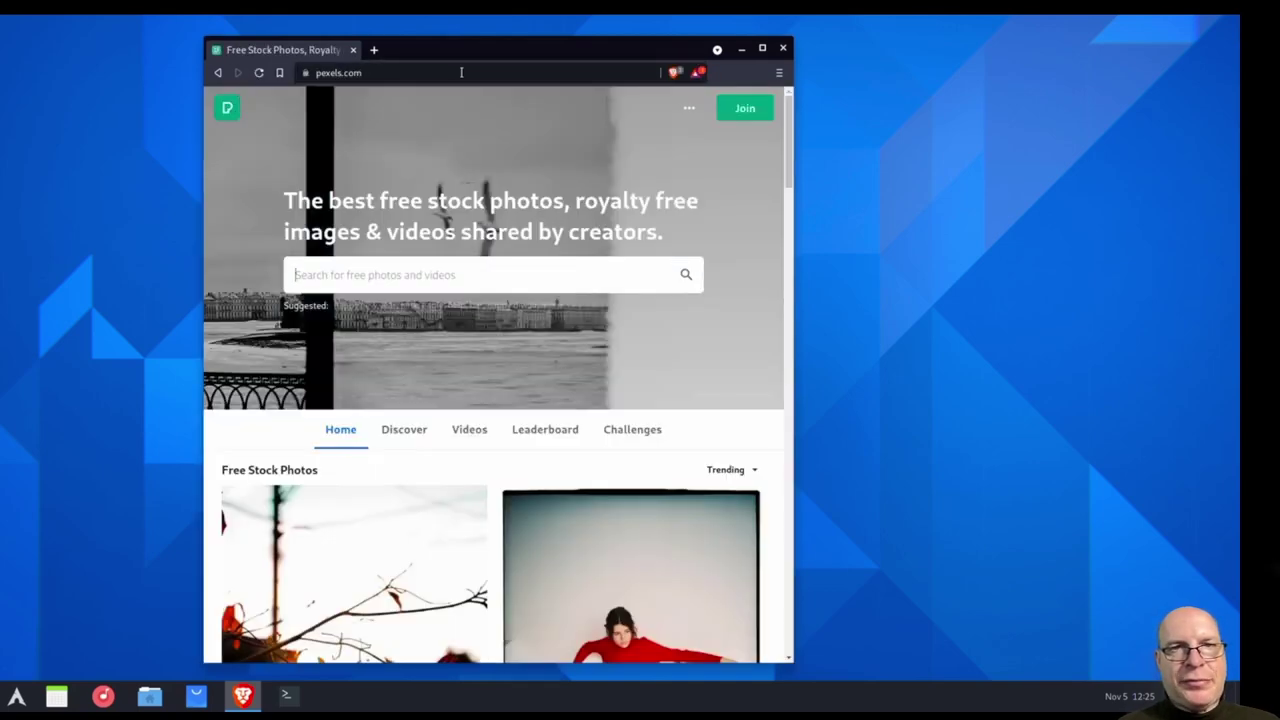
left_click(446, 279)
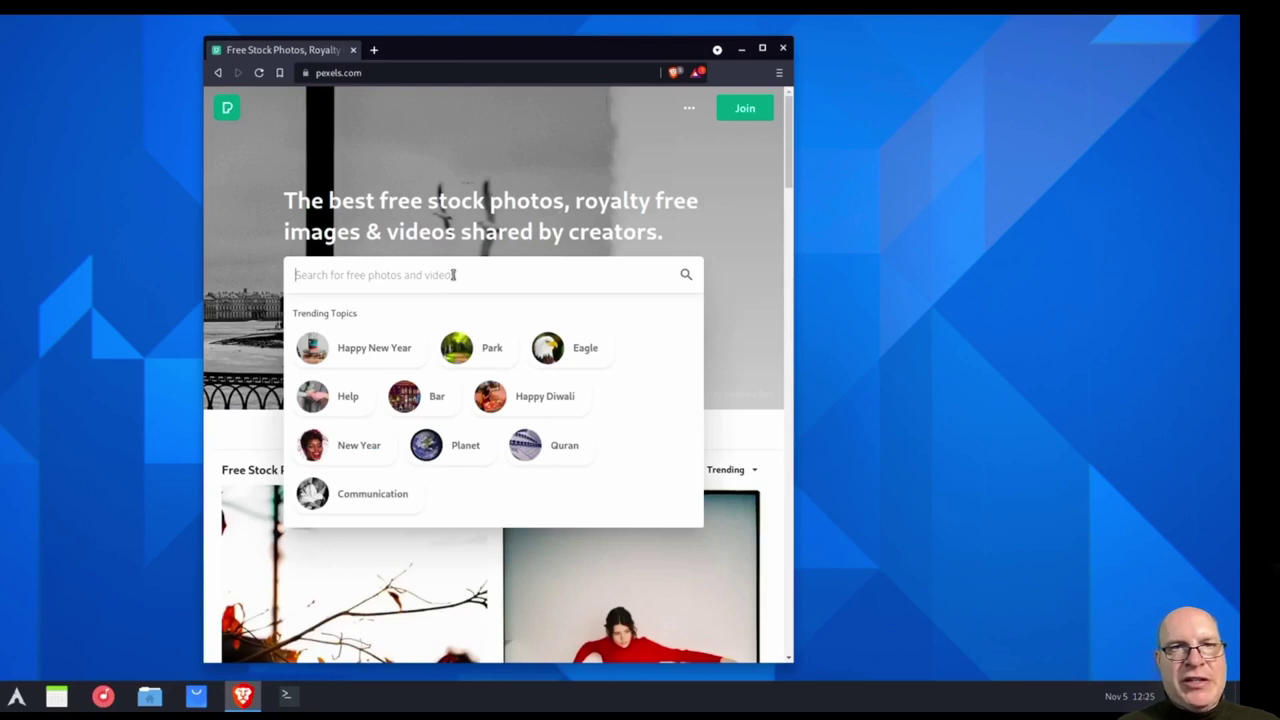
type("aut")
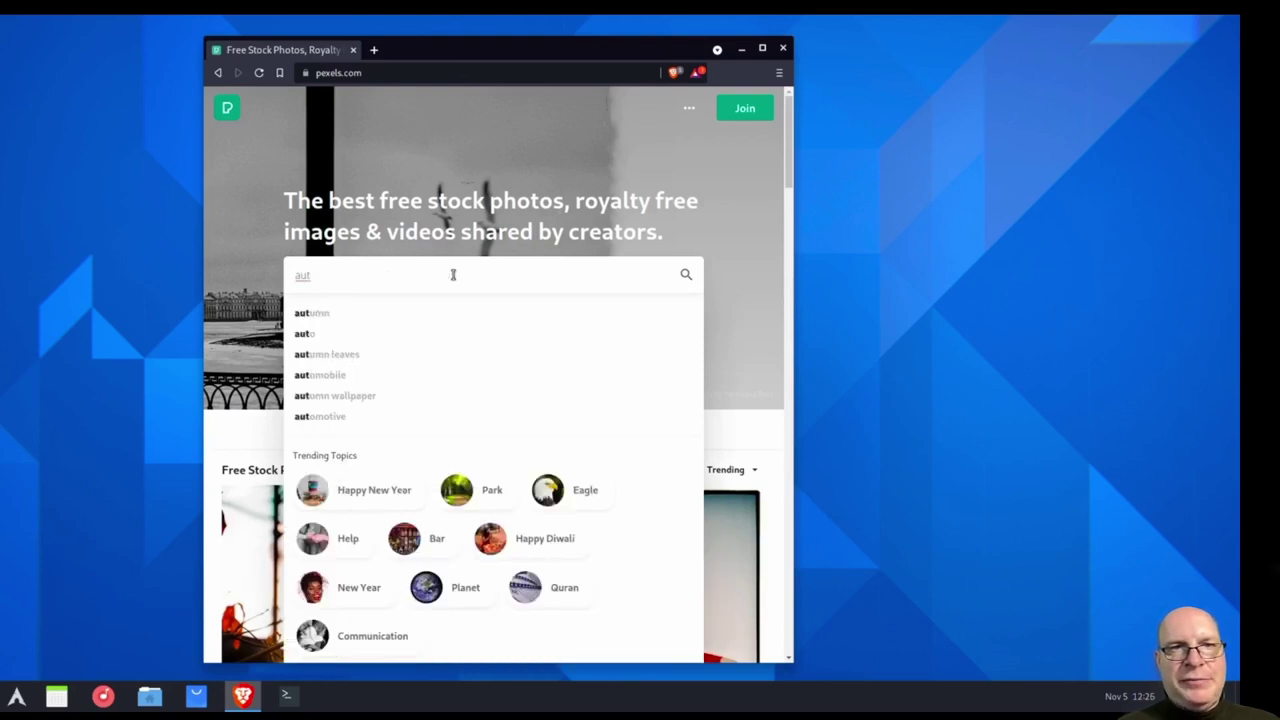
type("umn wallpaper")
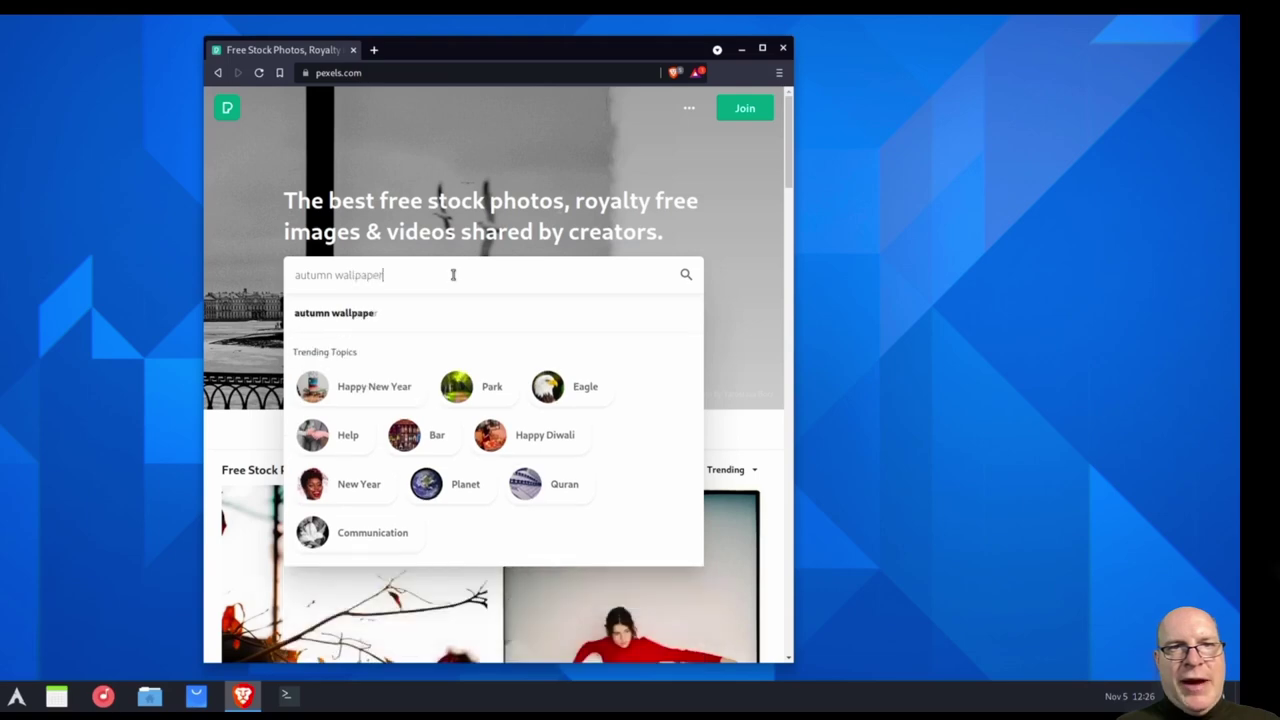
key("Return")
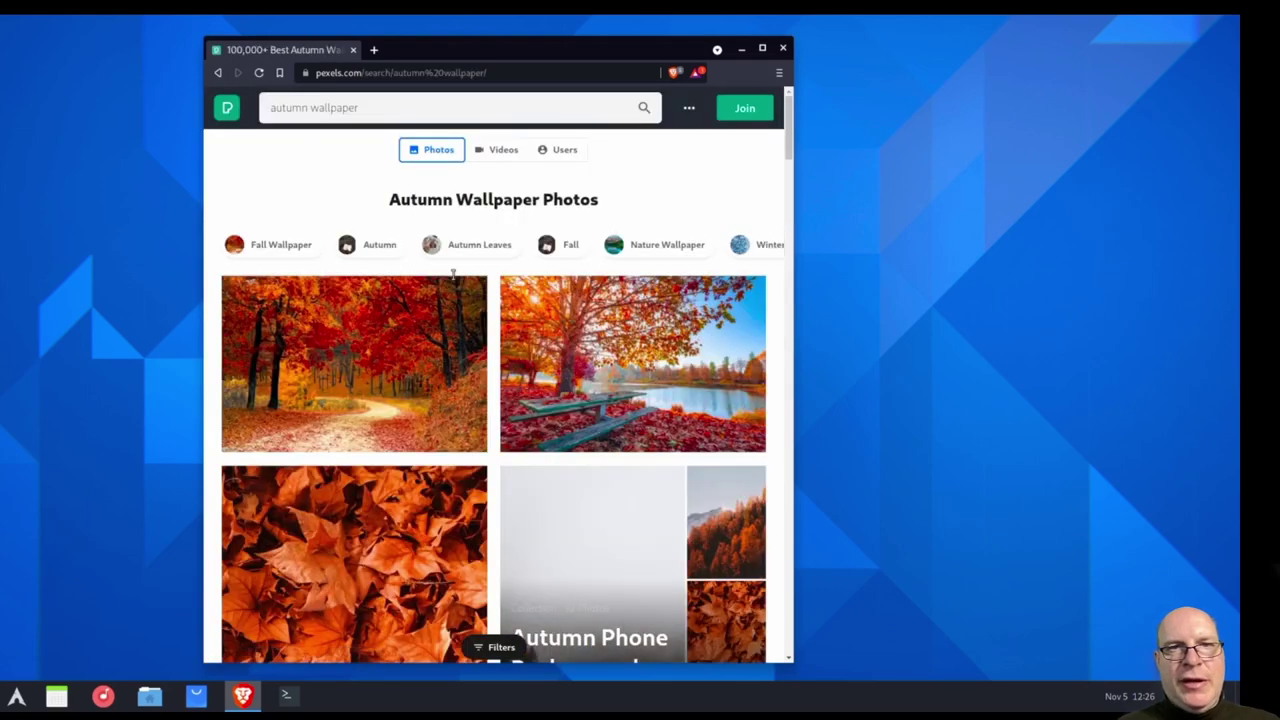
- Open the maple-trees forest-path photo, view its info, and start the free download
scroll(456, 377, "down", 3)
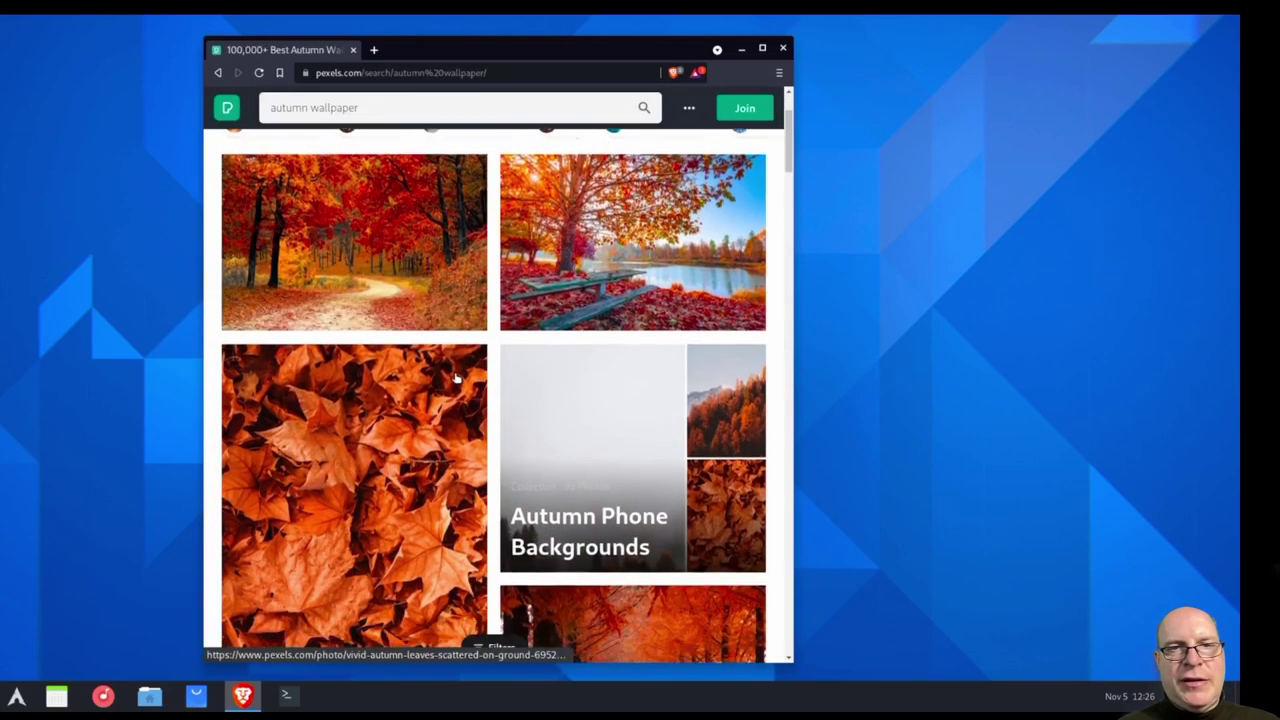
scroll(456, 377, "down", 6)
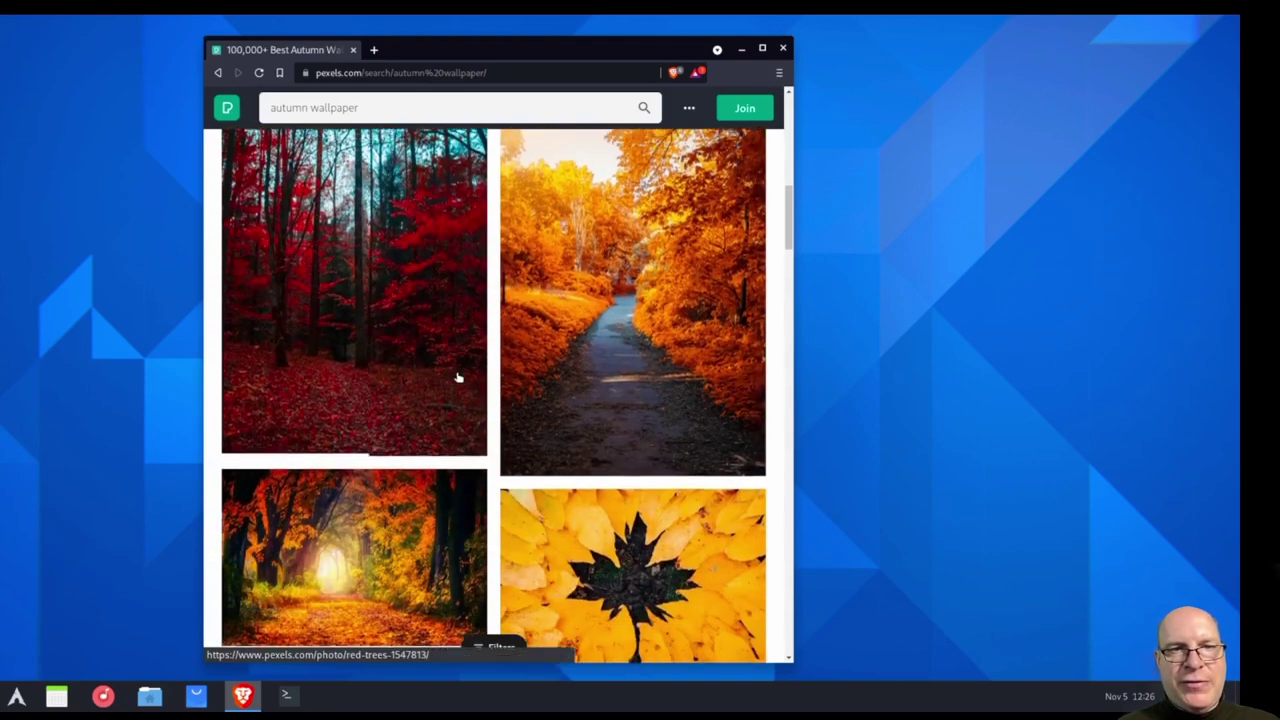
left_click(378, 400)
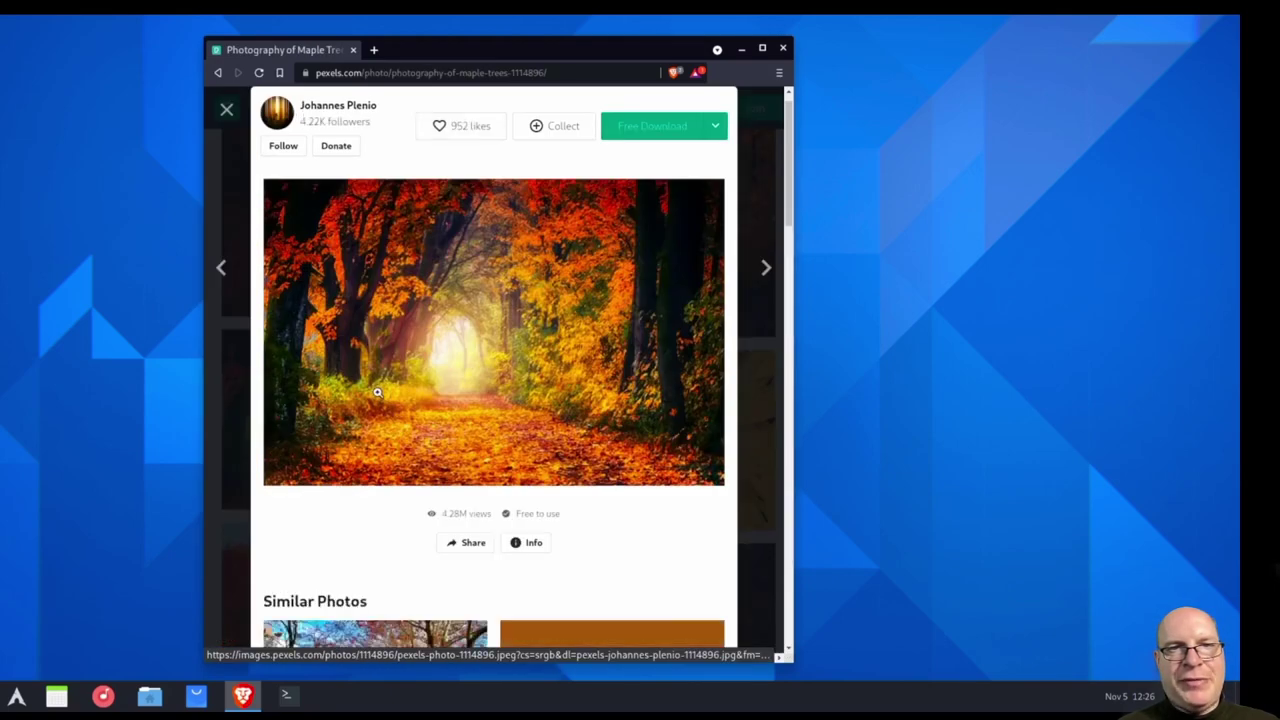
left_click(530, 542)
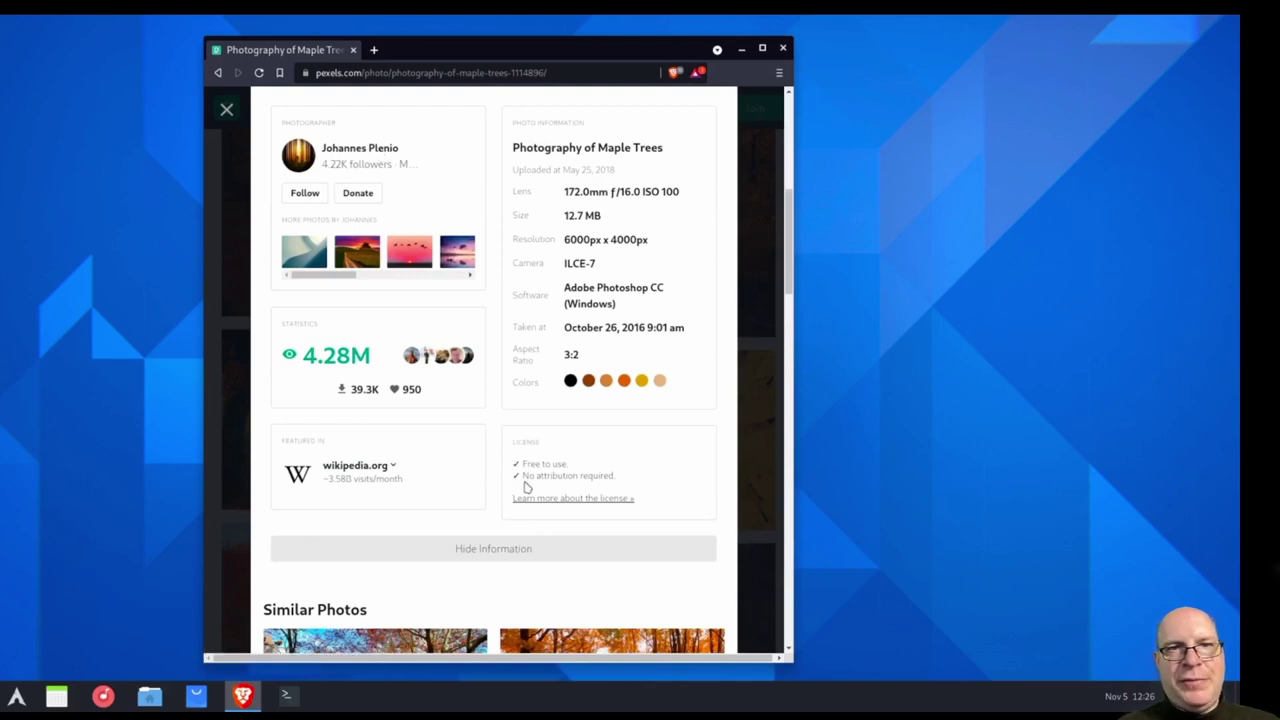
scroll(633, 477, "up", 5)
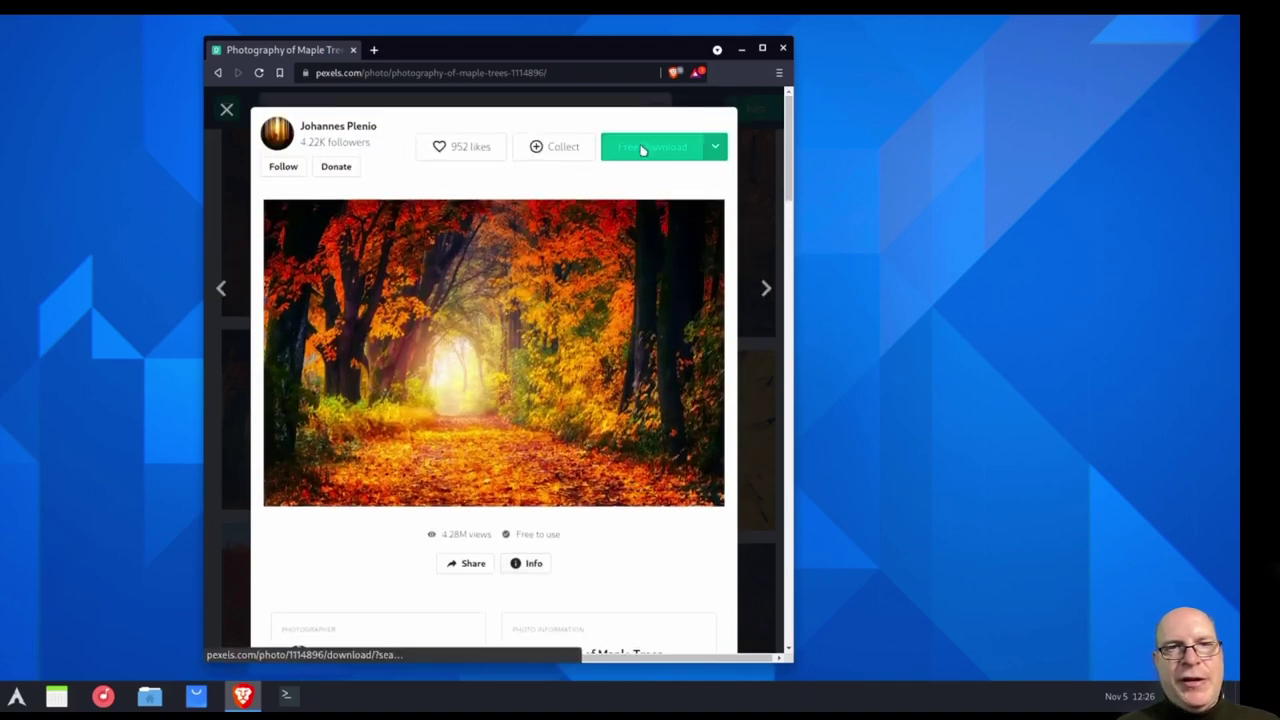
left_click(643, 149)
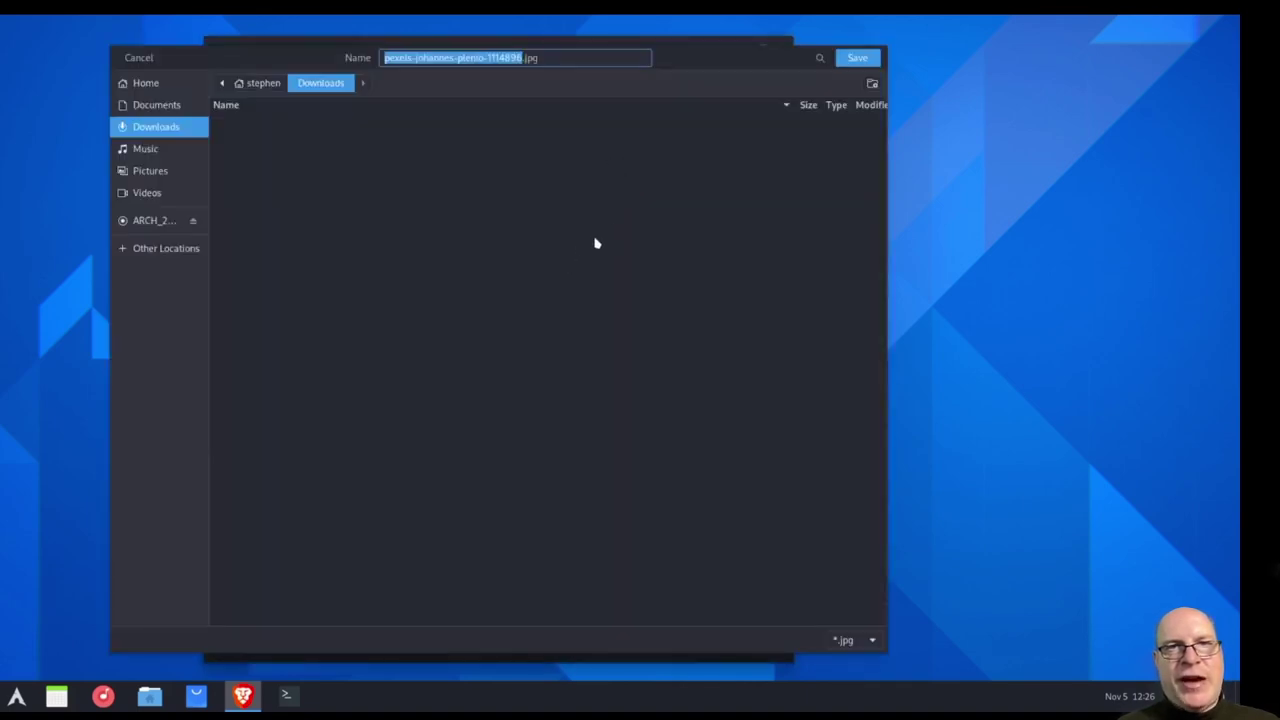
- Save the maple-trees photo into a new Wallpaper folder under Pictures
left_click(170, 172)
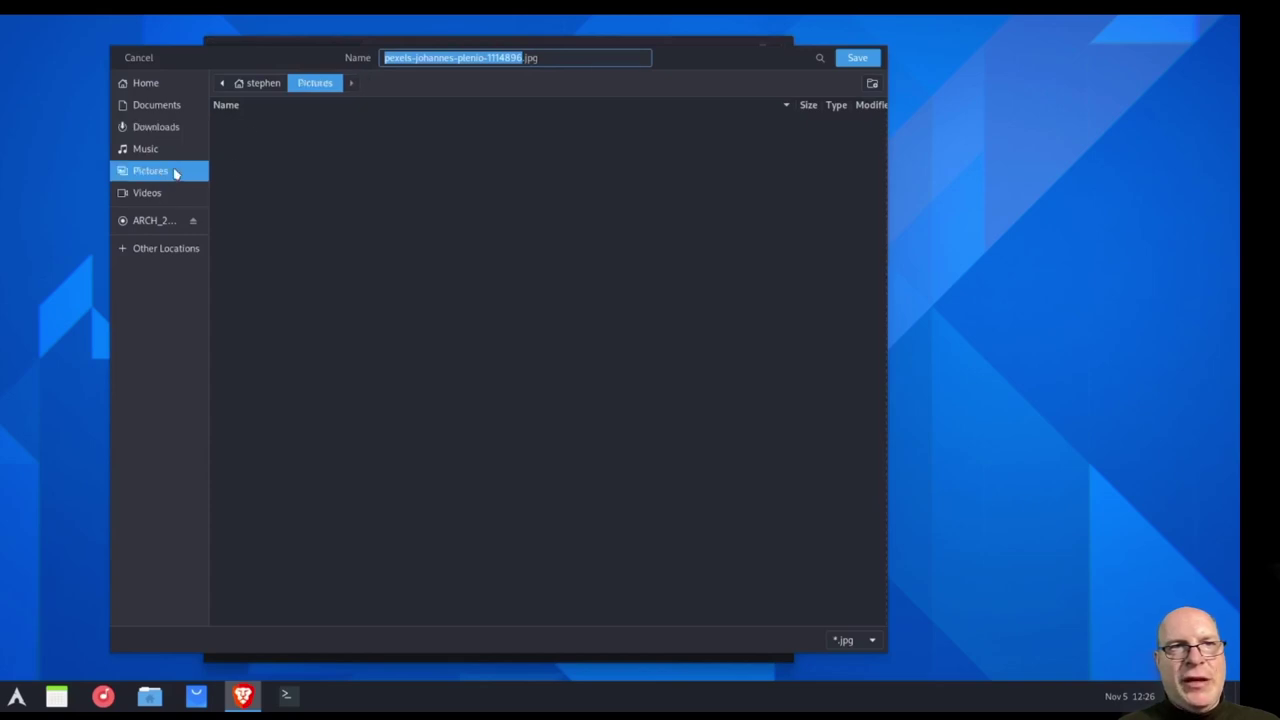
left_click(872, 83)
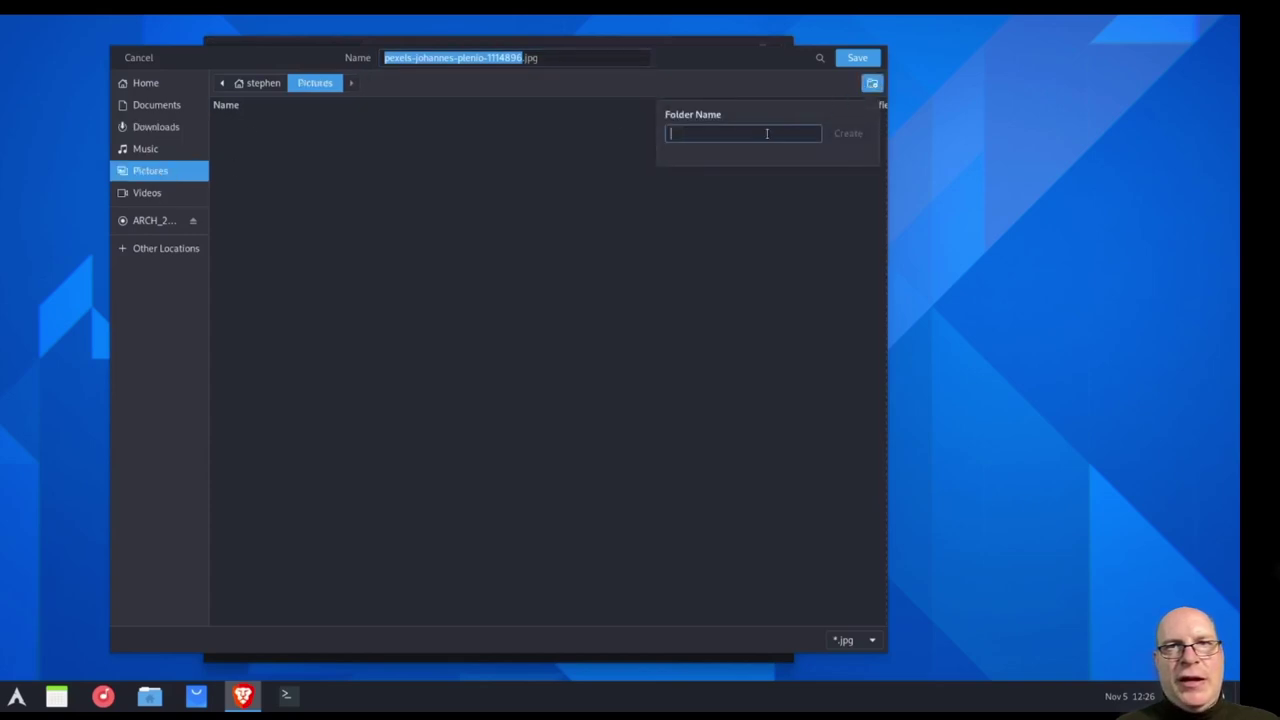
type("Wallpaper")
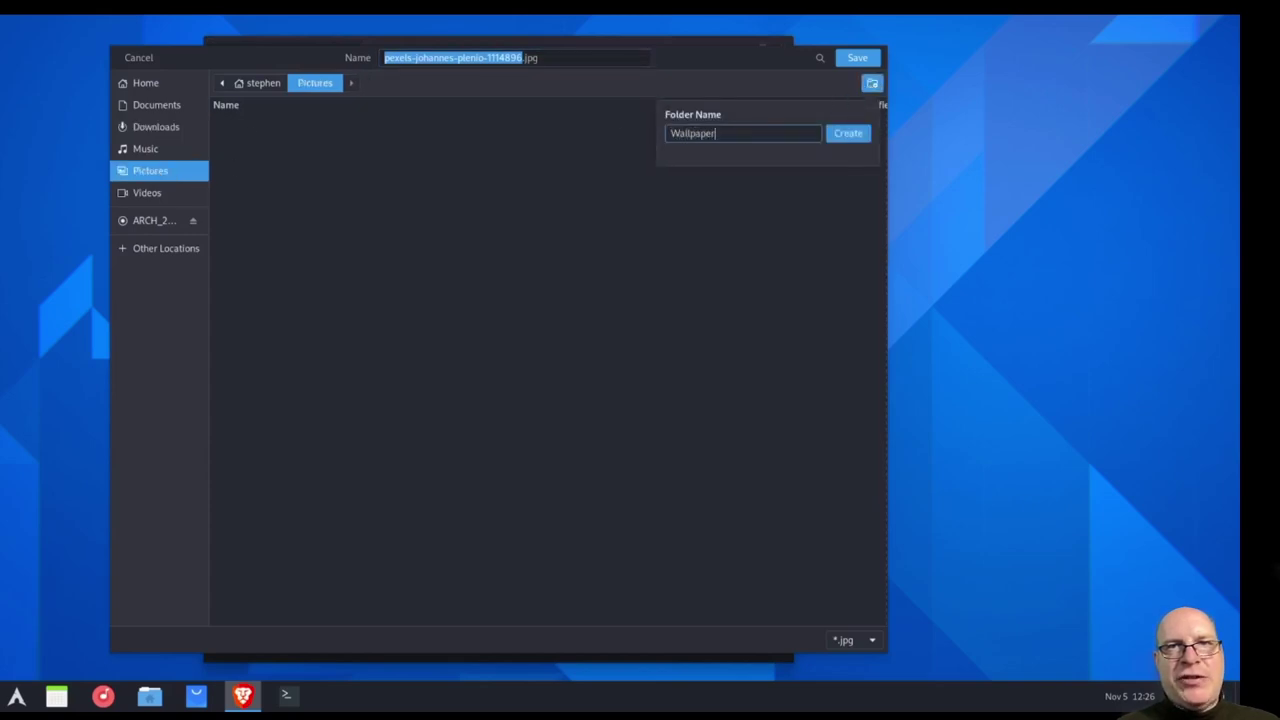
key("Return")
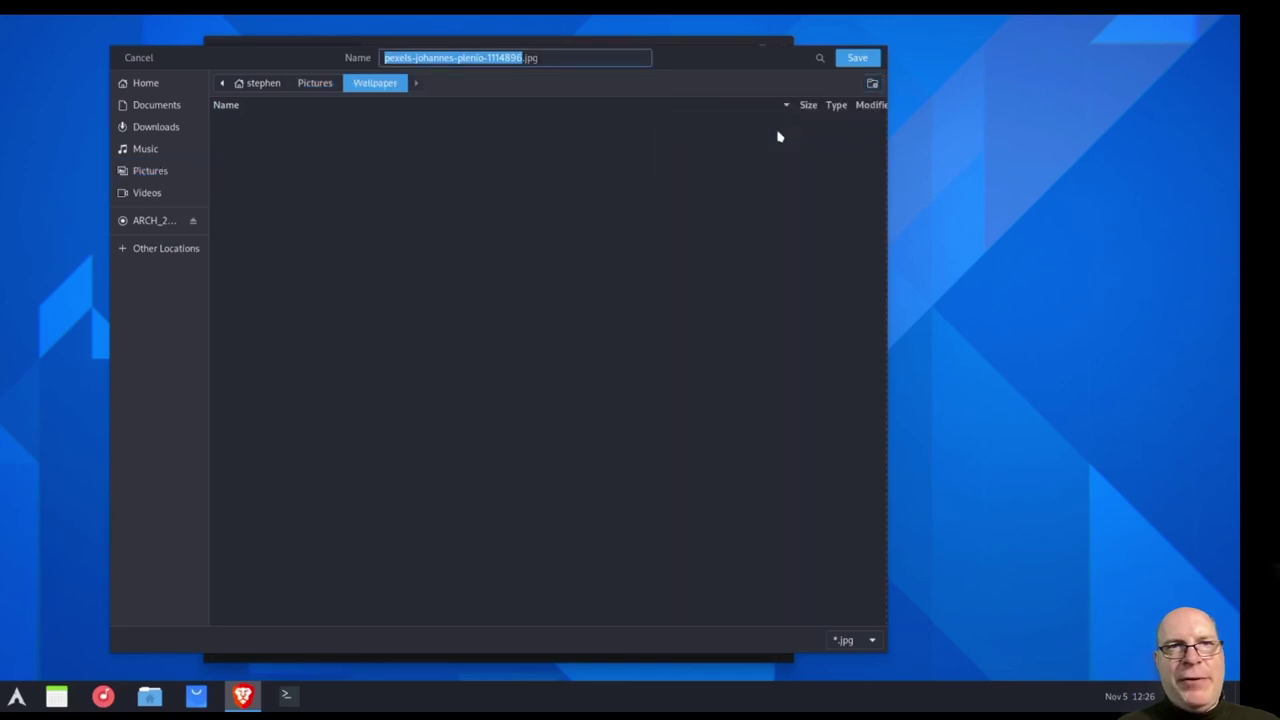
left_click(858, 57)
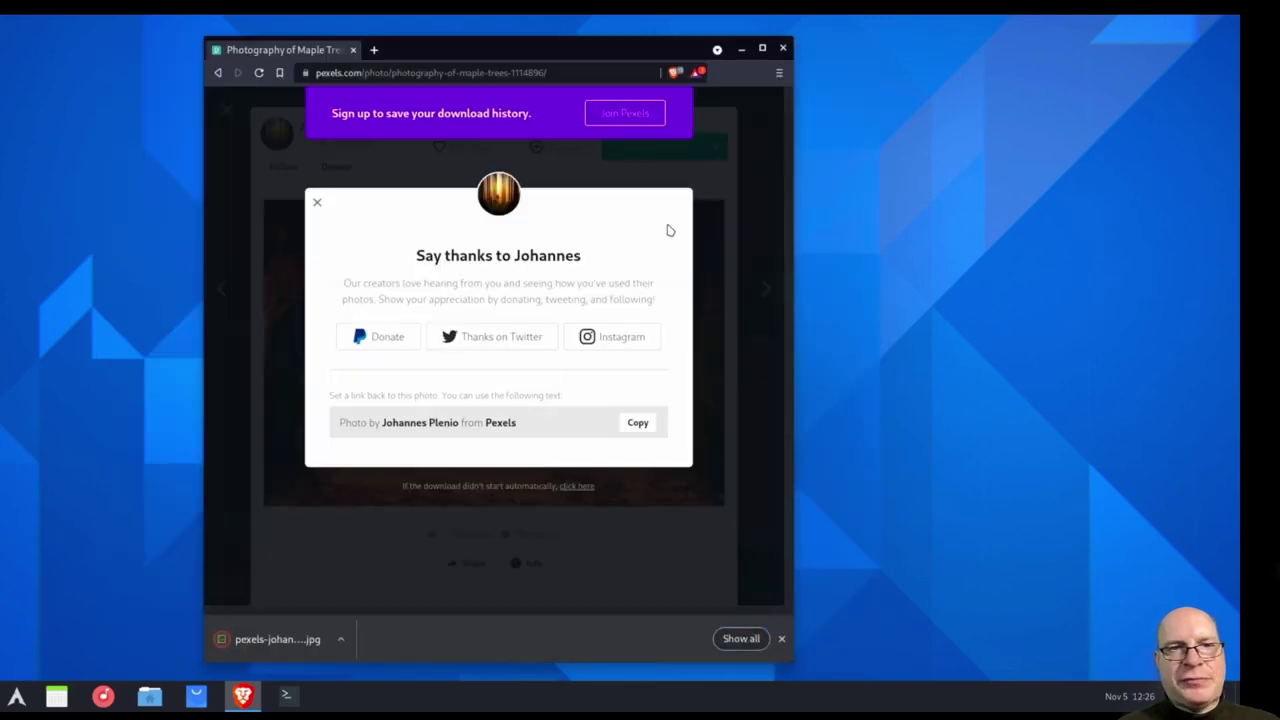
- Close Brave and set the forest-path photo from Pictures/Wallpaper as the desktop background
left_click(783, 48)
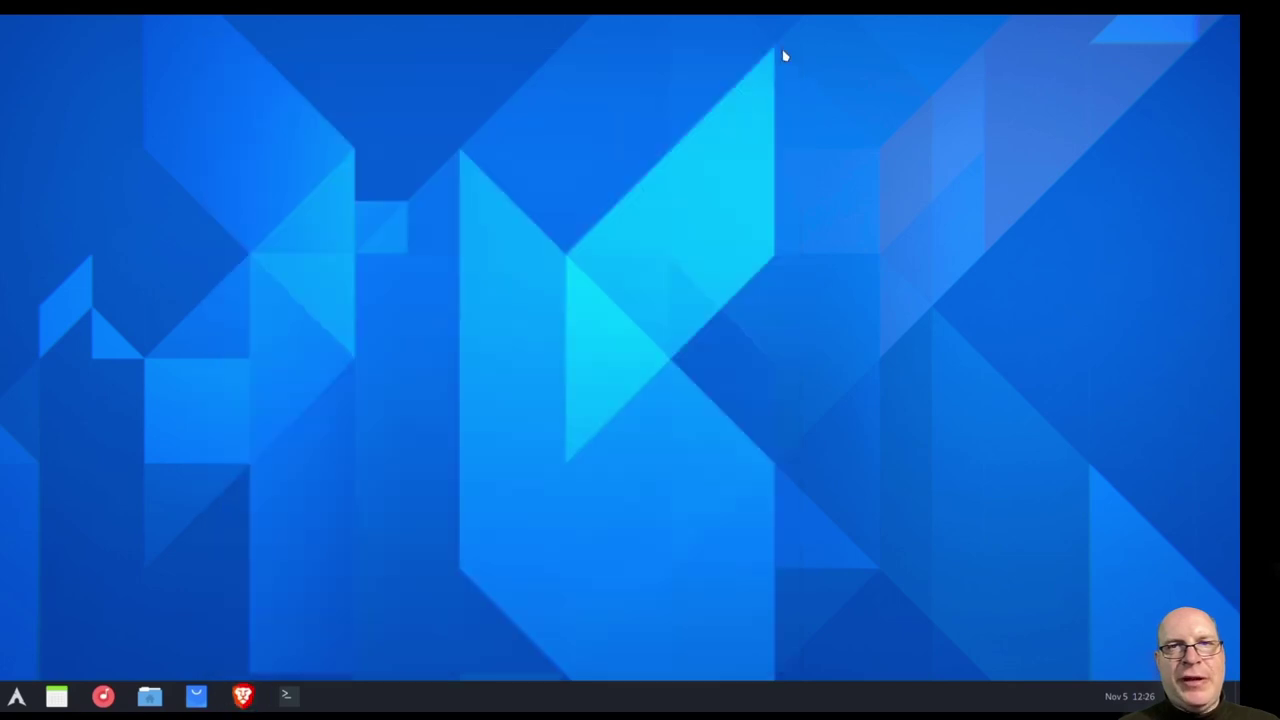
right_click(393, 175)
left_click(403, 185)
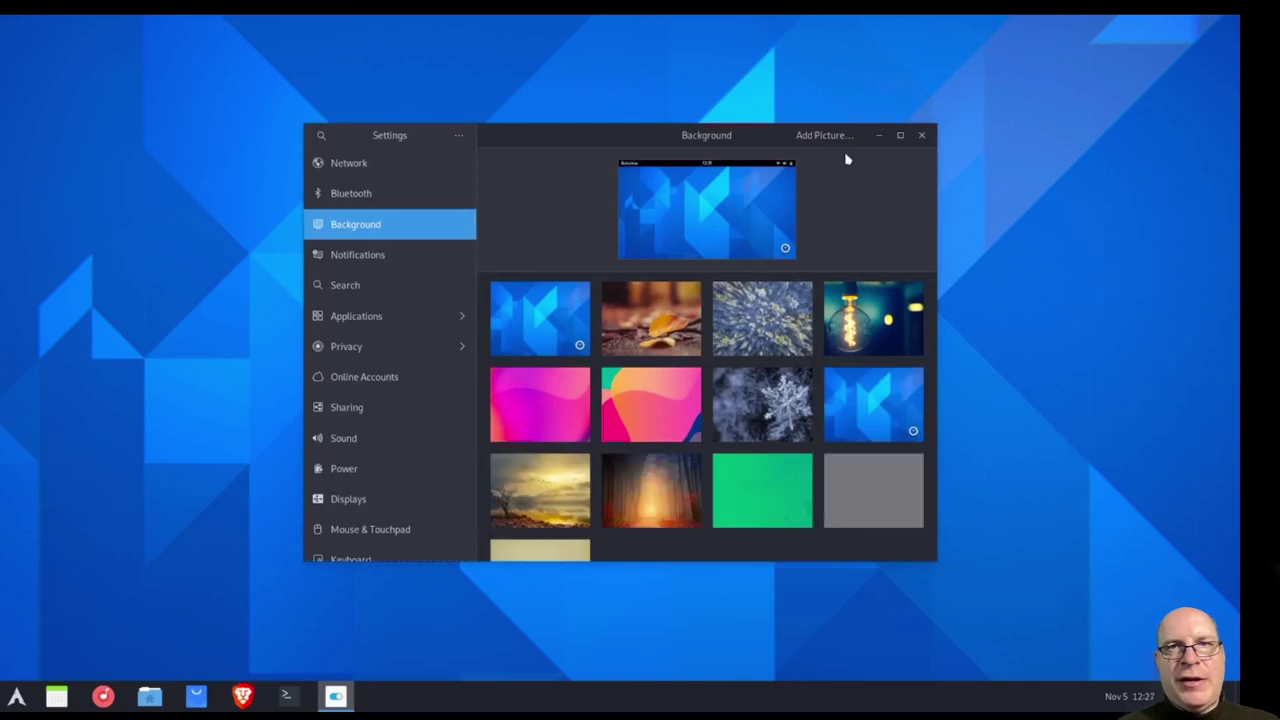
left_click(823, 136)
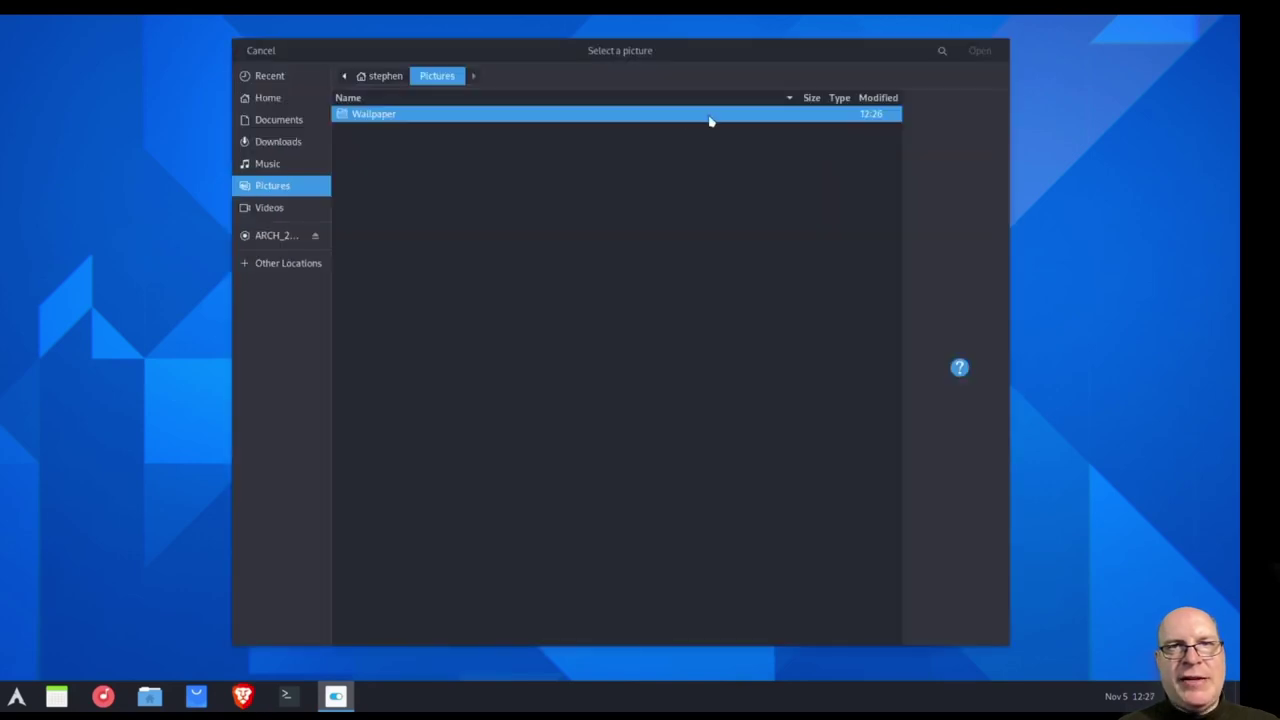
double_click(422, 118)
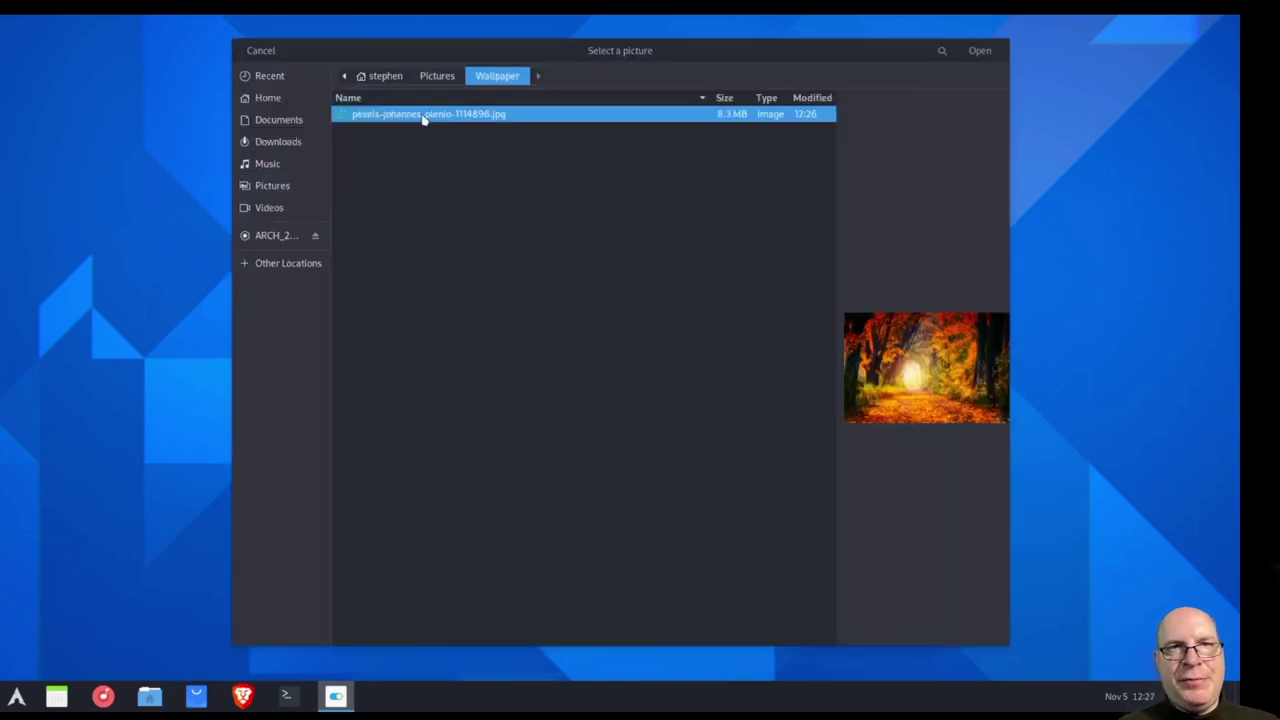
left_click(975, 50)
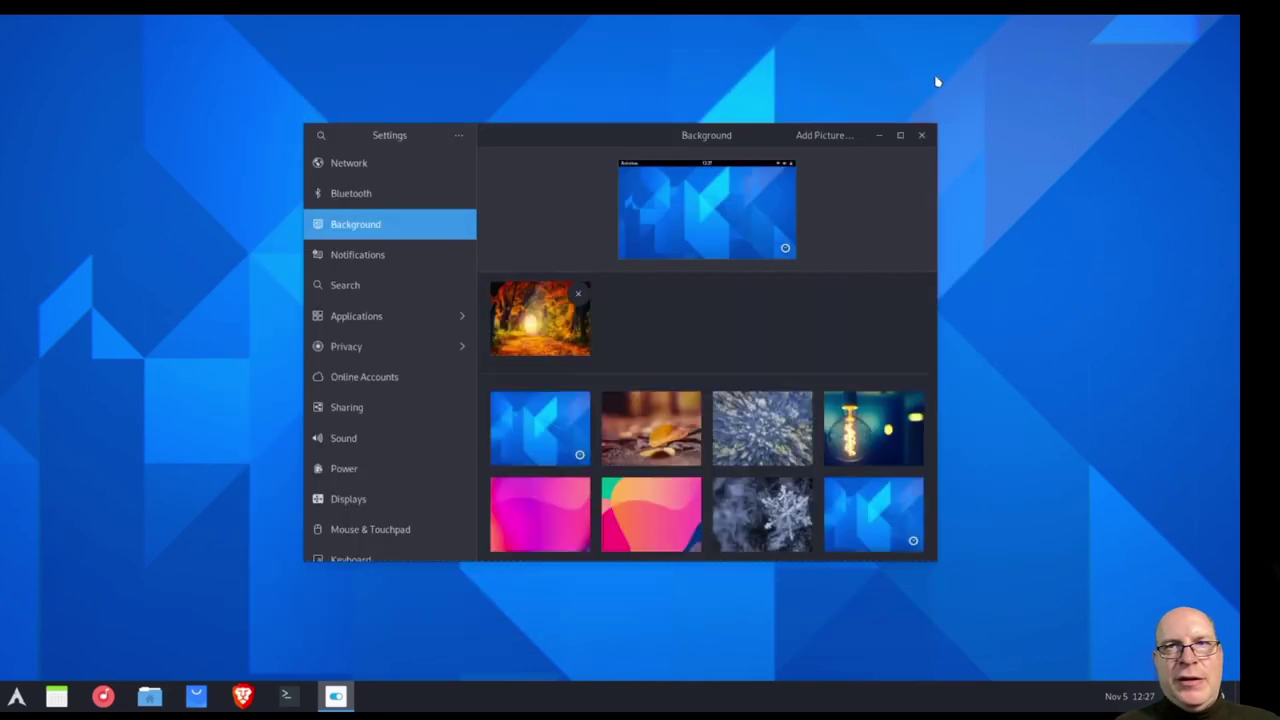
left_click(527, 316)
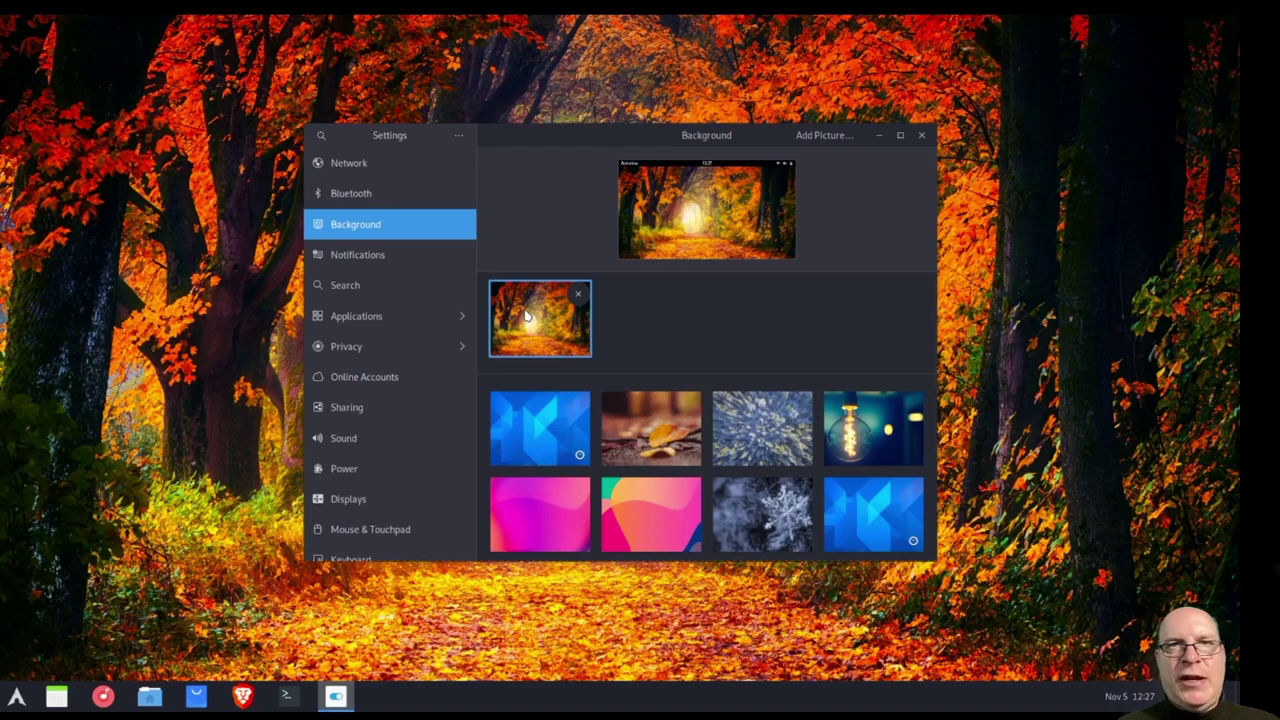
left_click(922, 136)
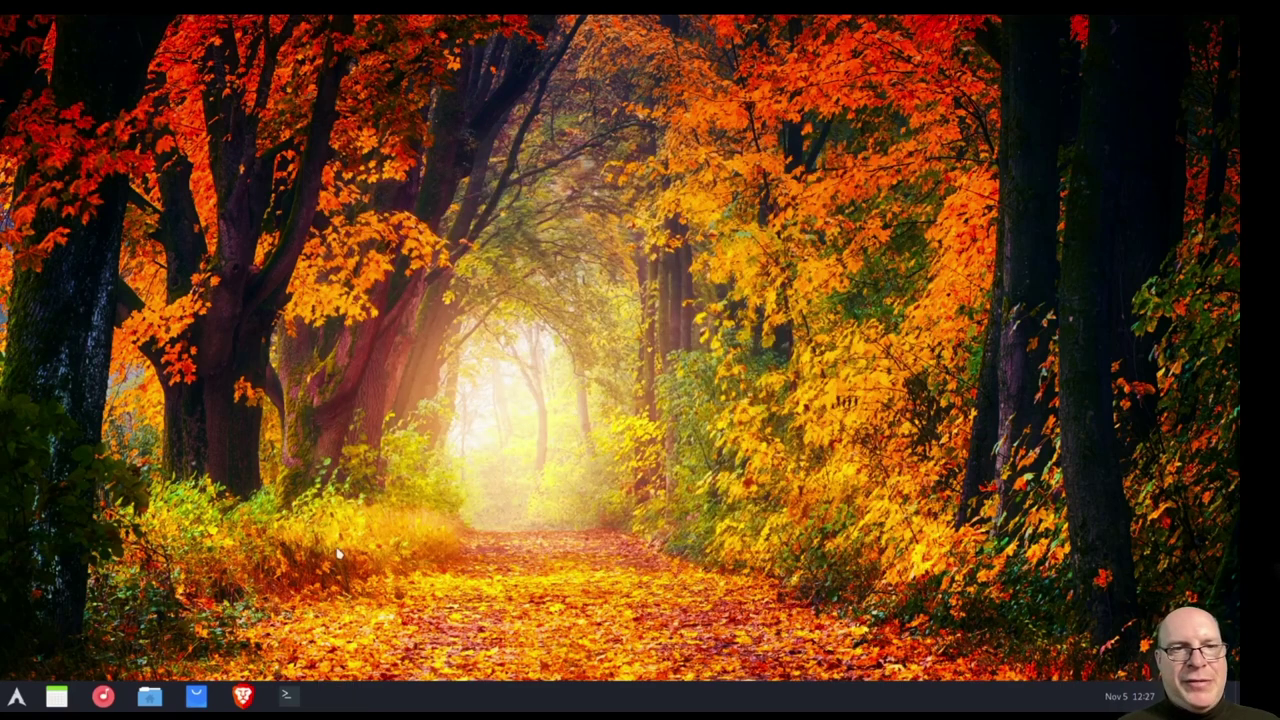
- Open a centred terminal, enlarge its text twice with Ctrl++, and run neofetch
left_click(286, 695)
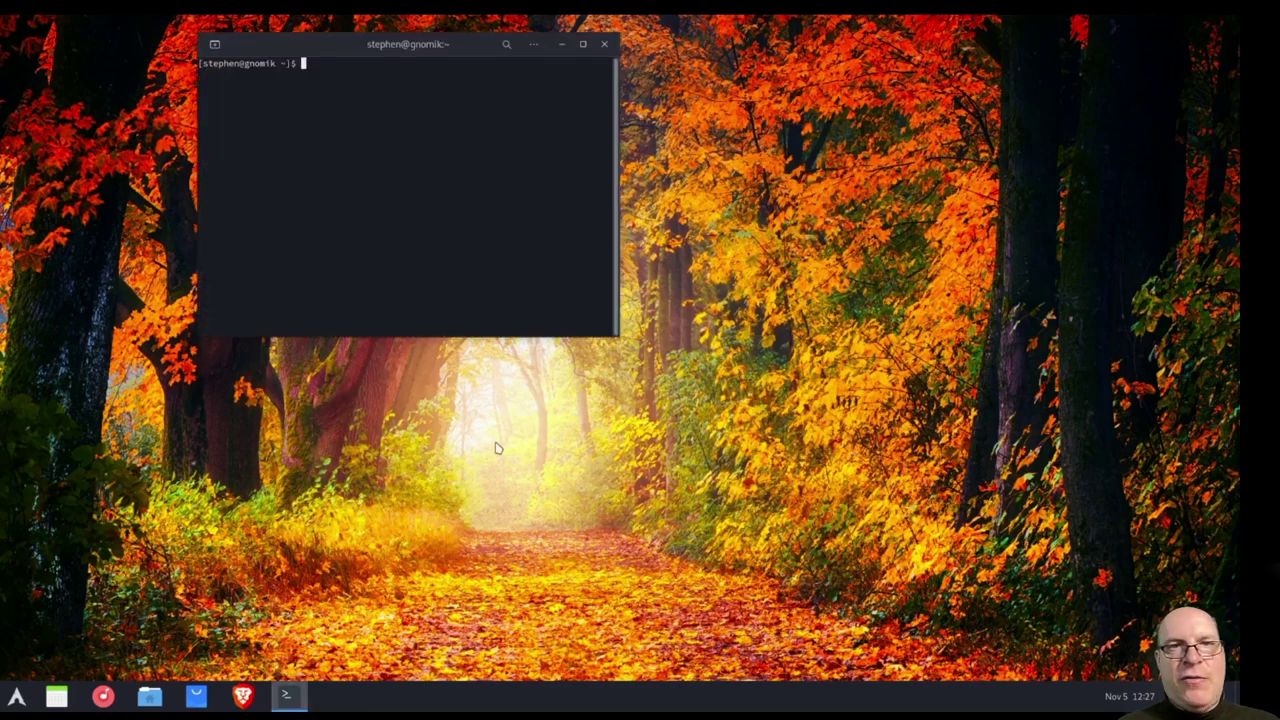
left_click_drag(338, 44, 455, 106)
key("ctrl+plus")
key("ctrl+plus")
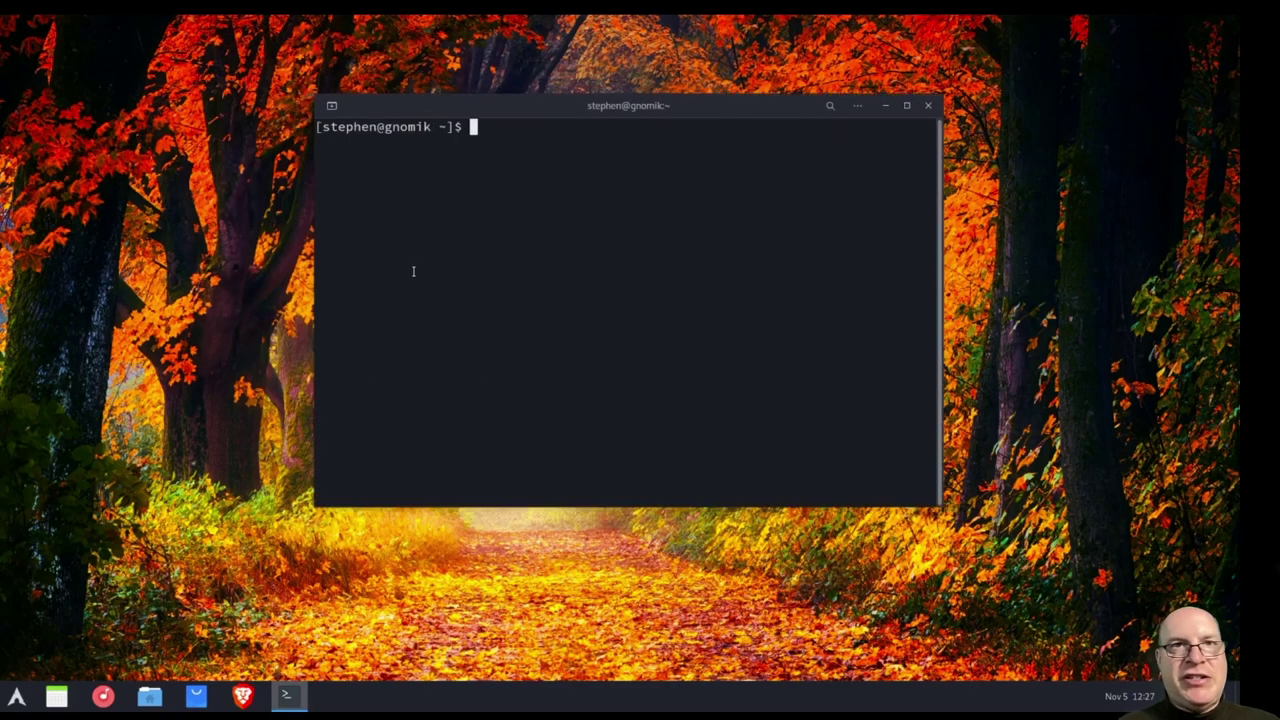
key("ctrl+plus")
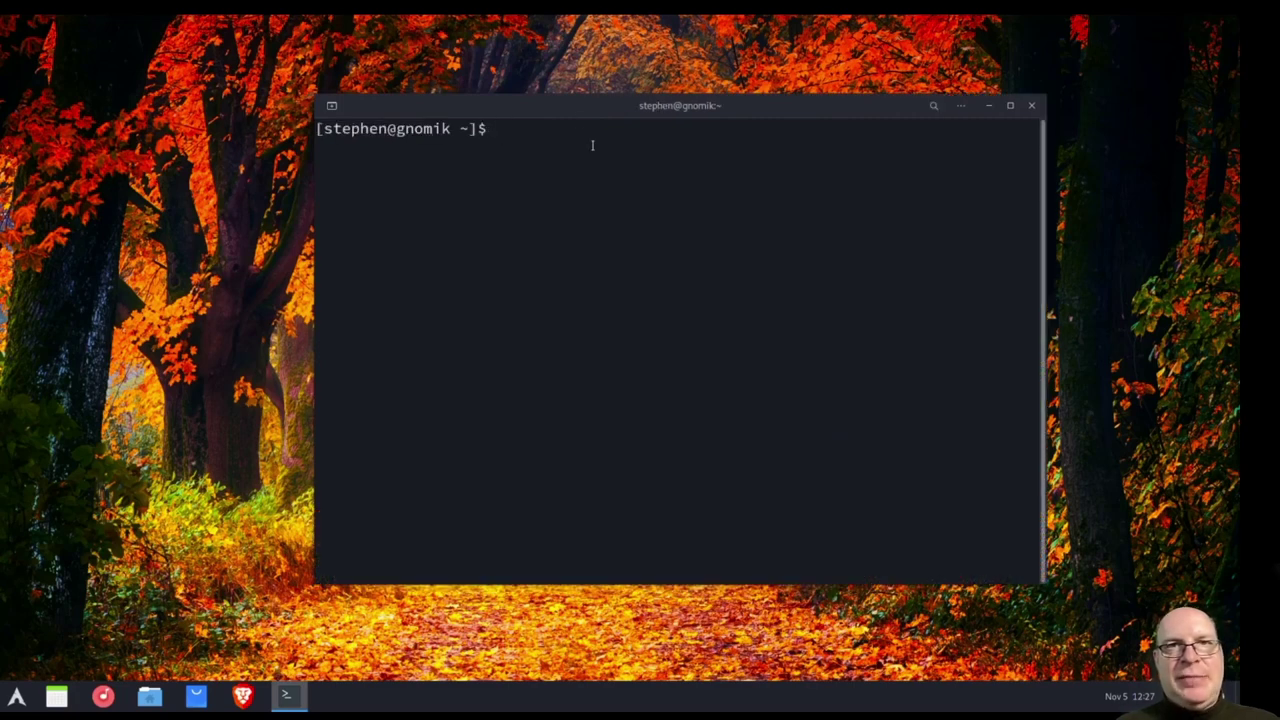
left_click_drag(562, 107, 484, 110)
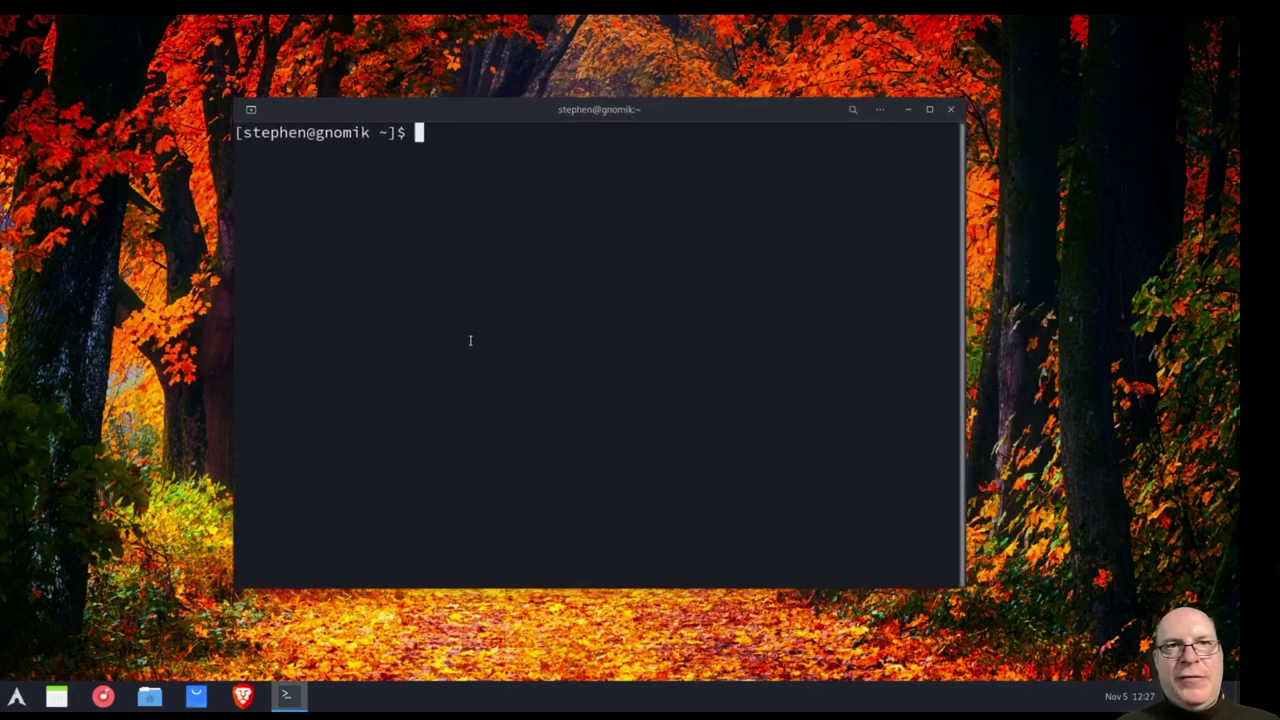
type("neofetch")
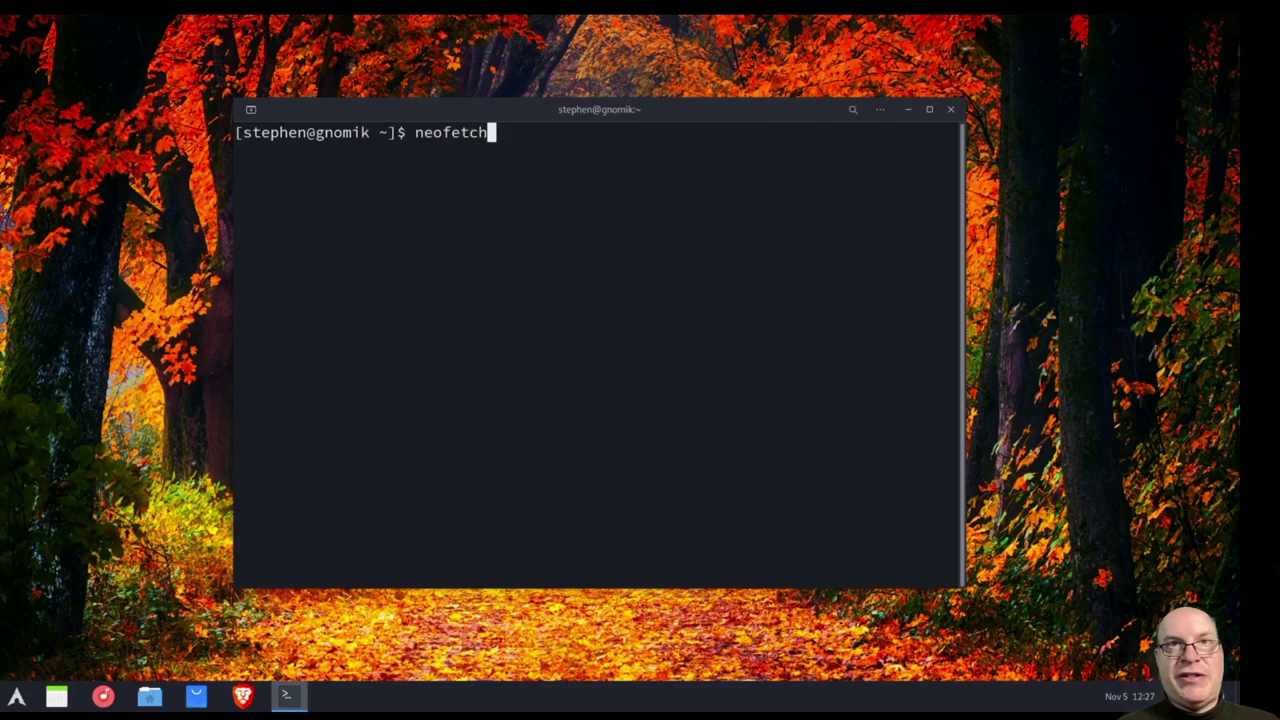
key("Return")
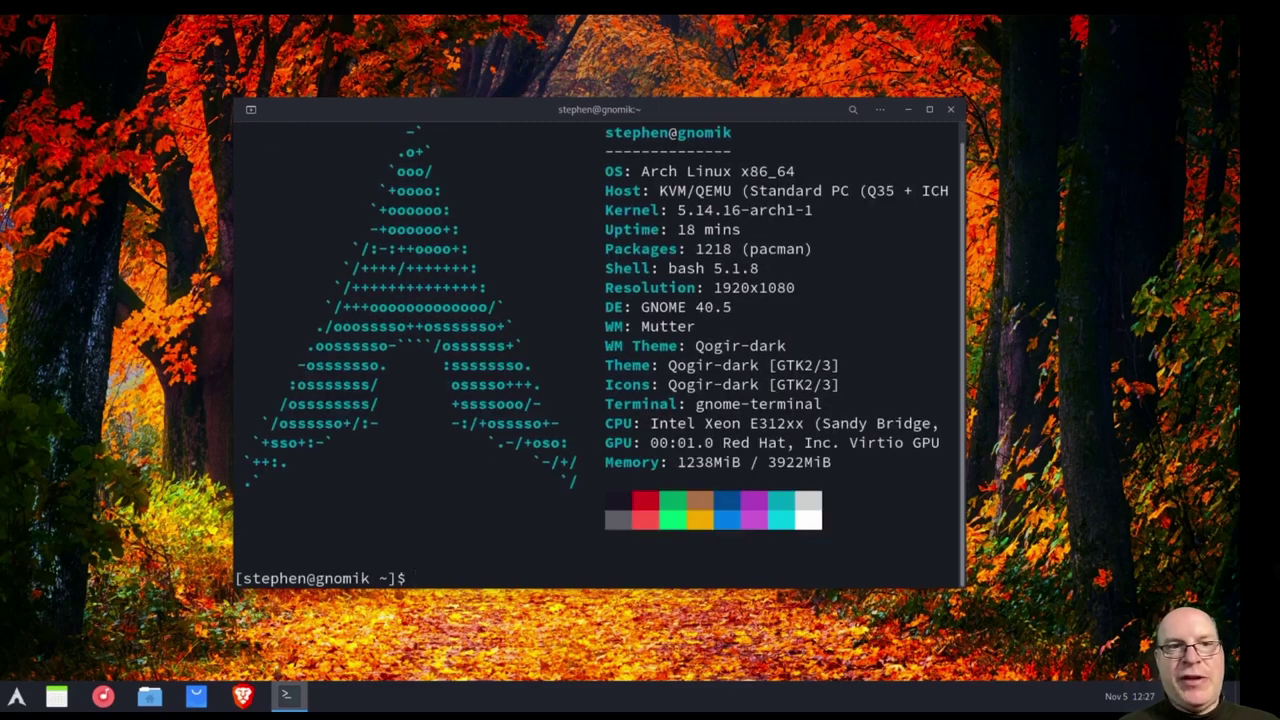
left_click(880, 112)
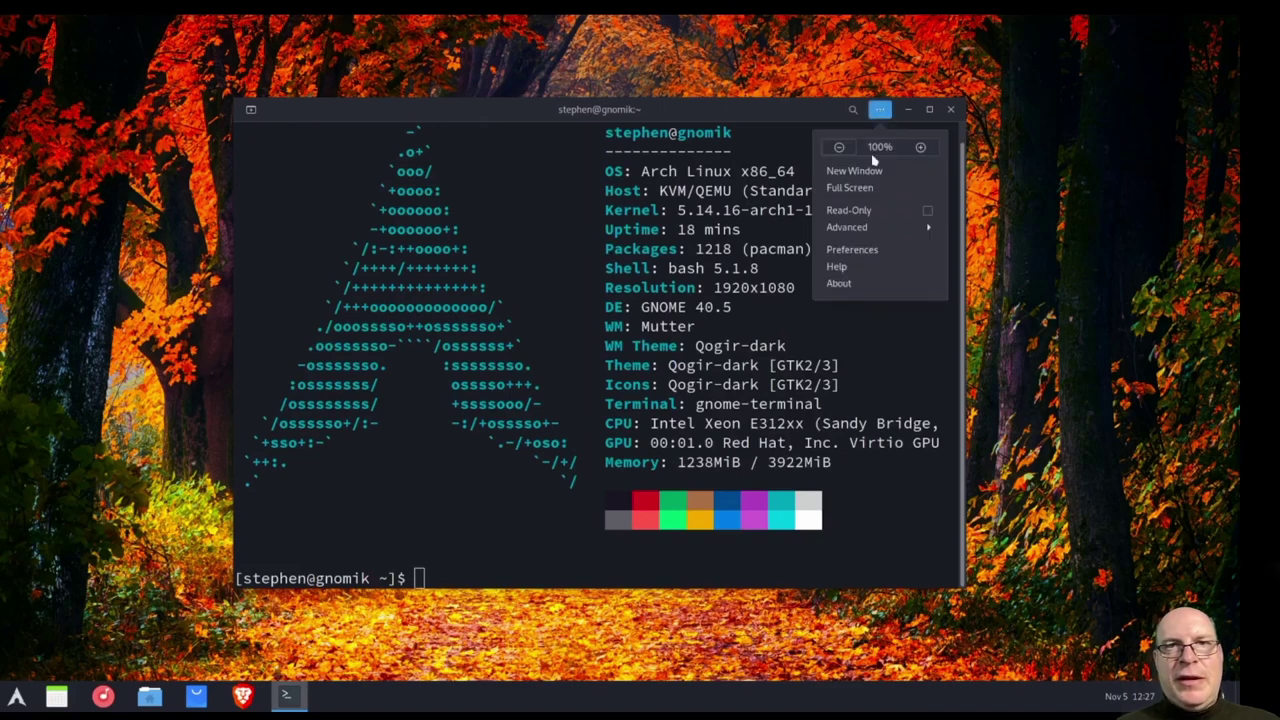
left_click(852, 250)
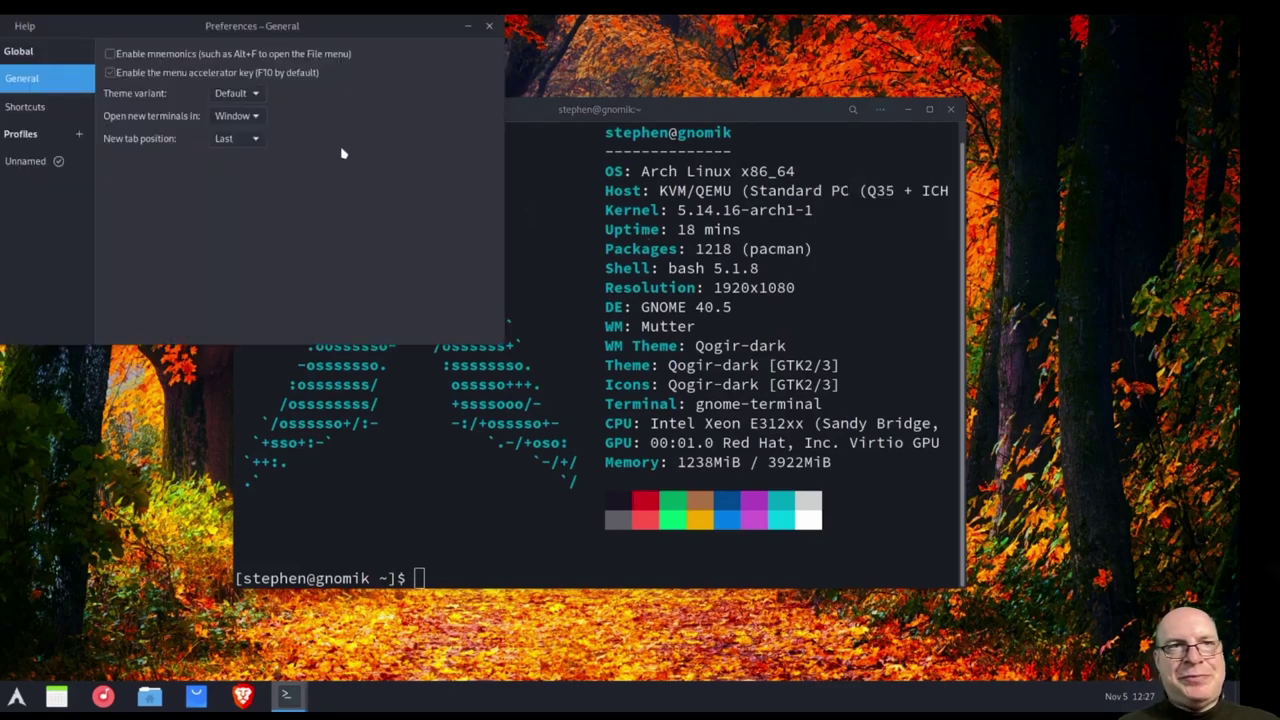
left_click(20, 163)
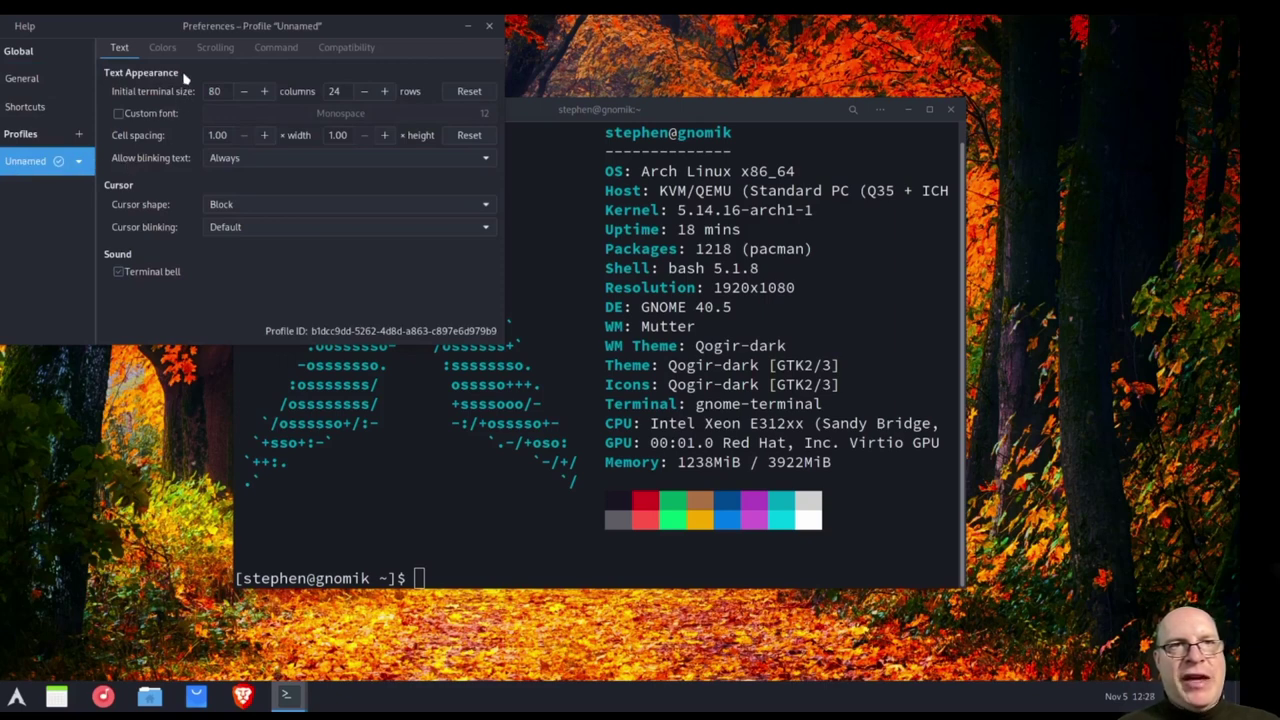
left_click(163, 50)
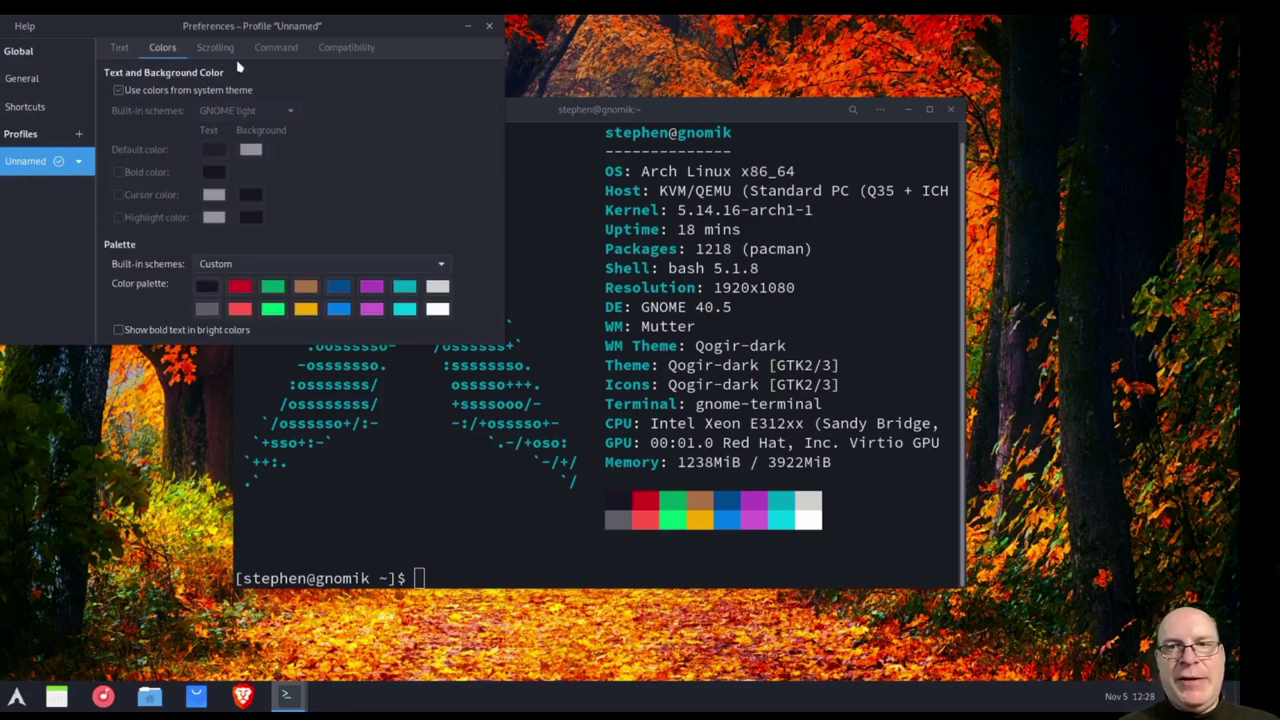
left_click(216, 48)
left_click(276, 48)
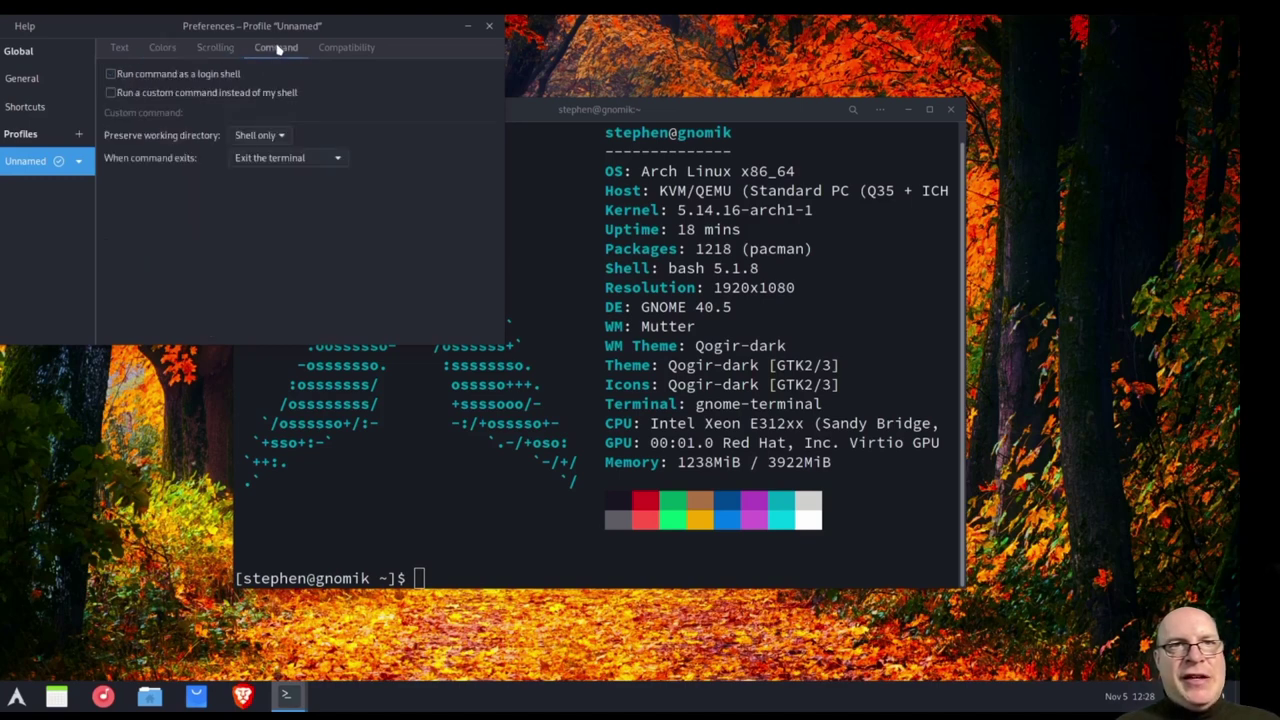
left_click(332, 49)
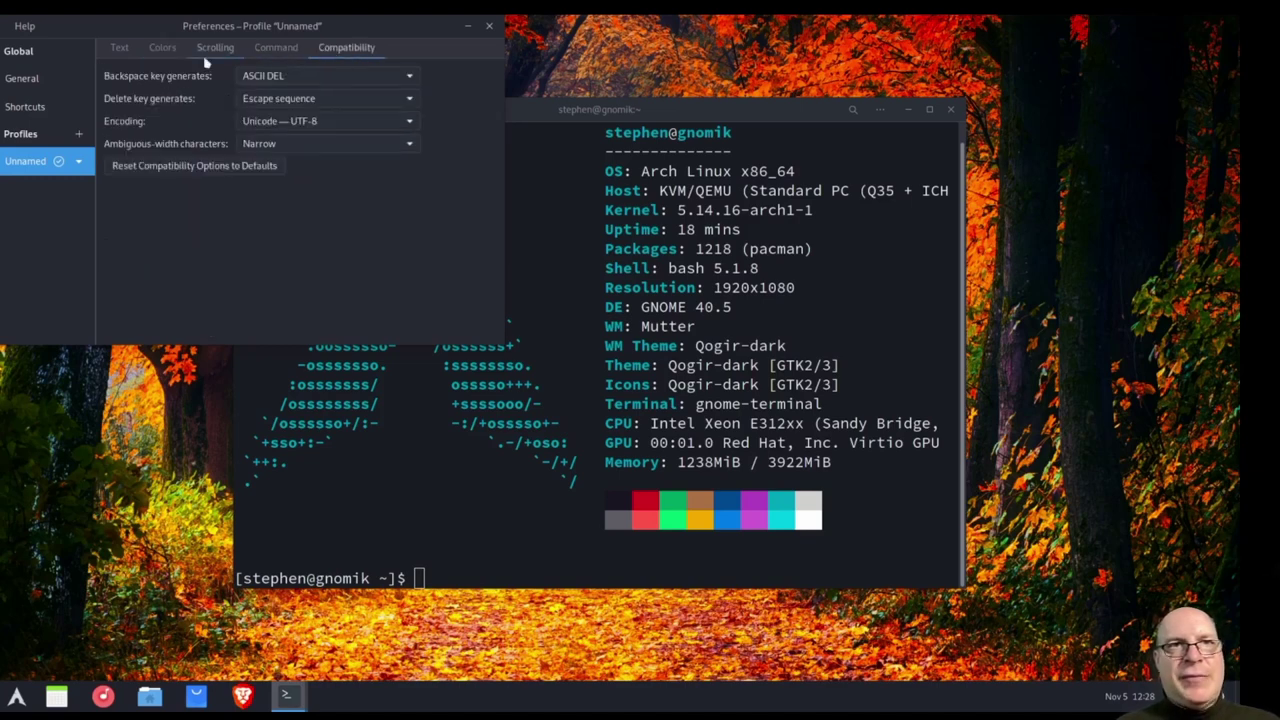
left_click(489, 26)
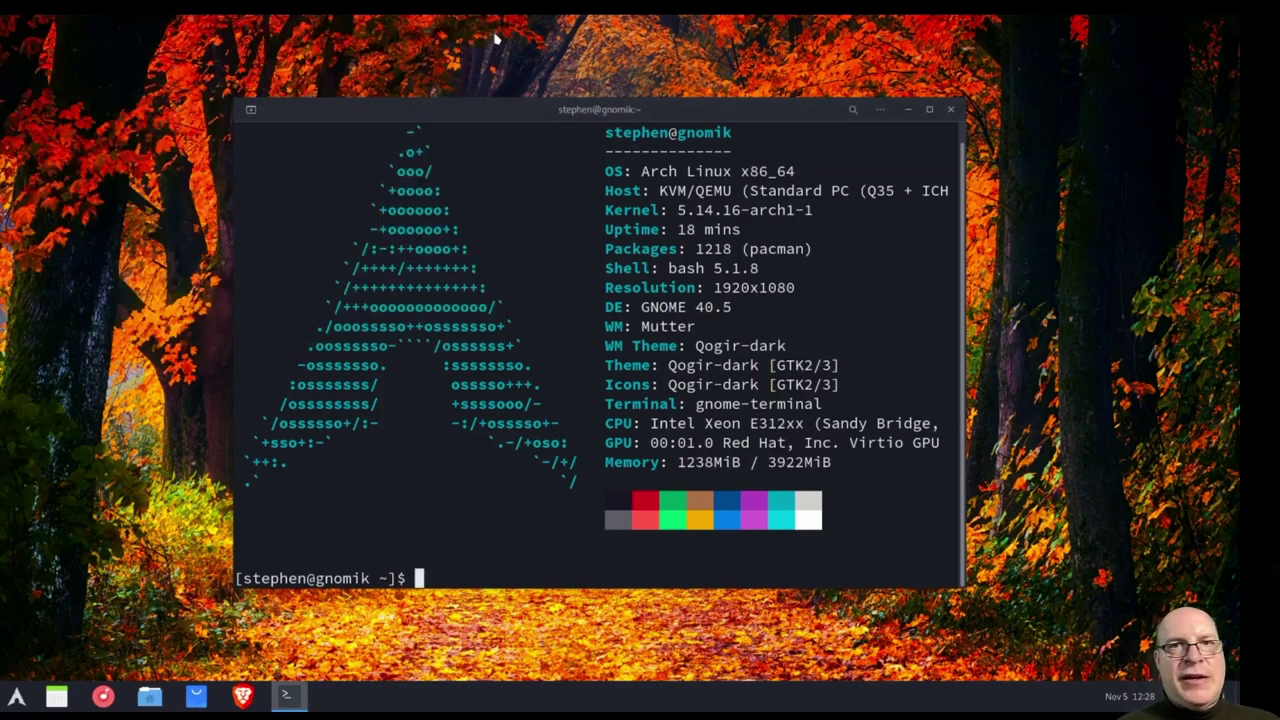